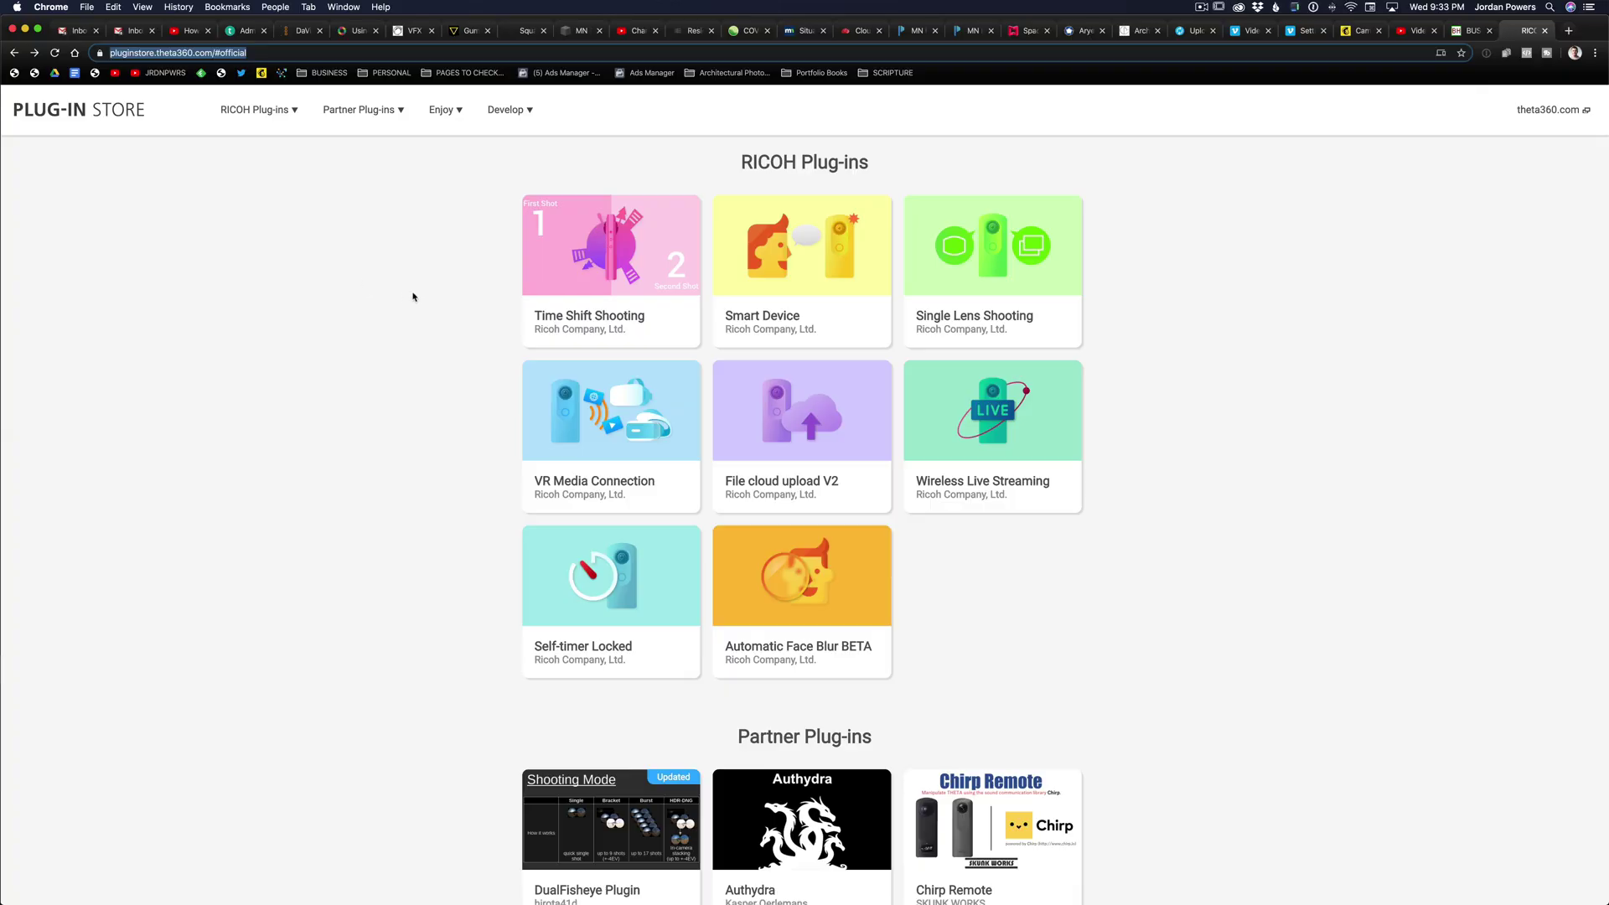
- Open the DualFisheye Plugin page from the Partner Plug-ins list in the Plug-in Store
{"action": "scroll", "coordinate": [435, 317], "scroll_direction": "down", "scroll_amount": 5}
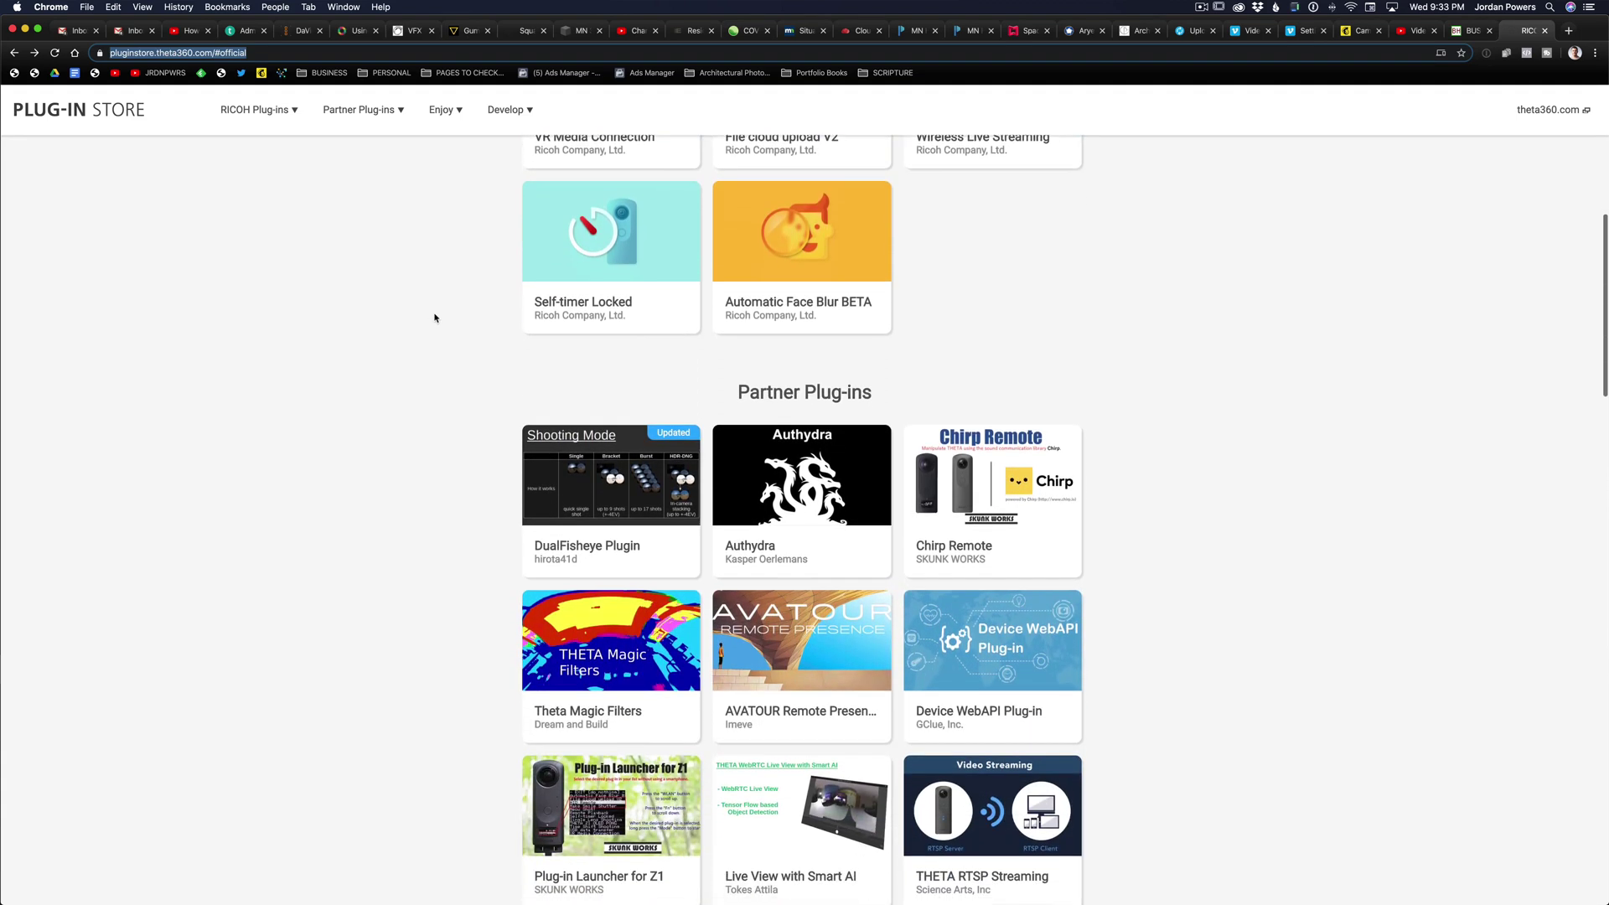
{"action": "left_click", "coordinate": [613, 422]}
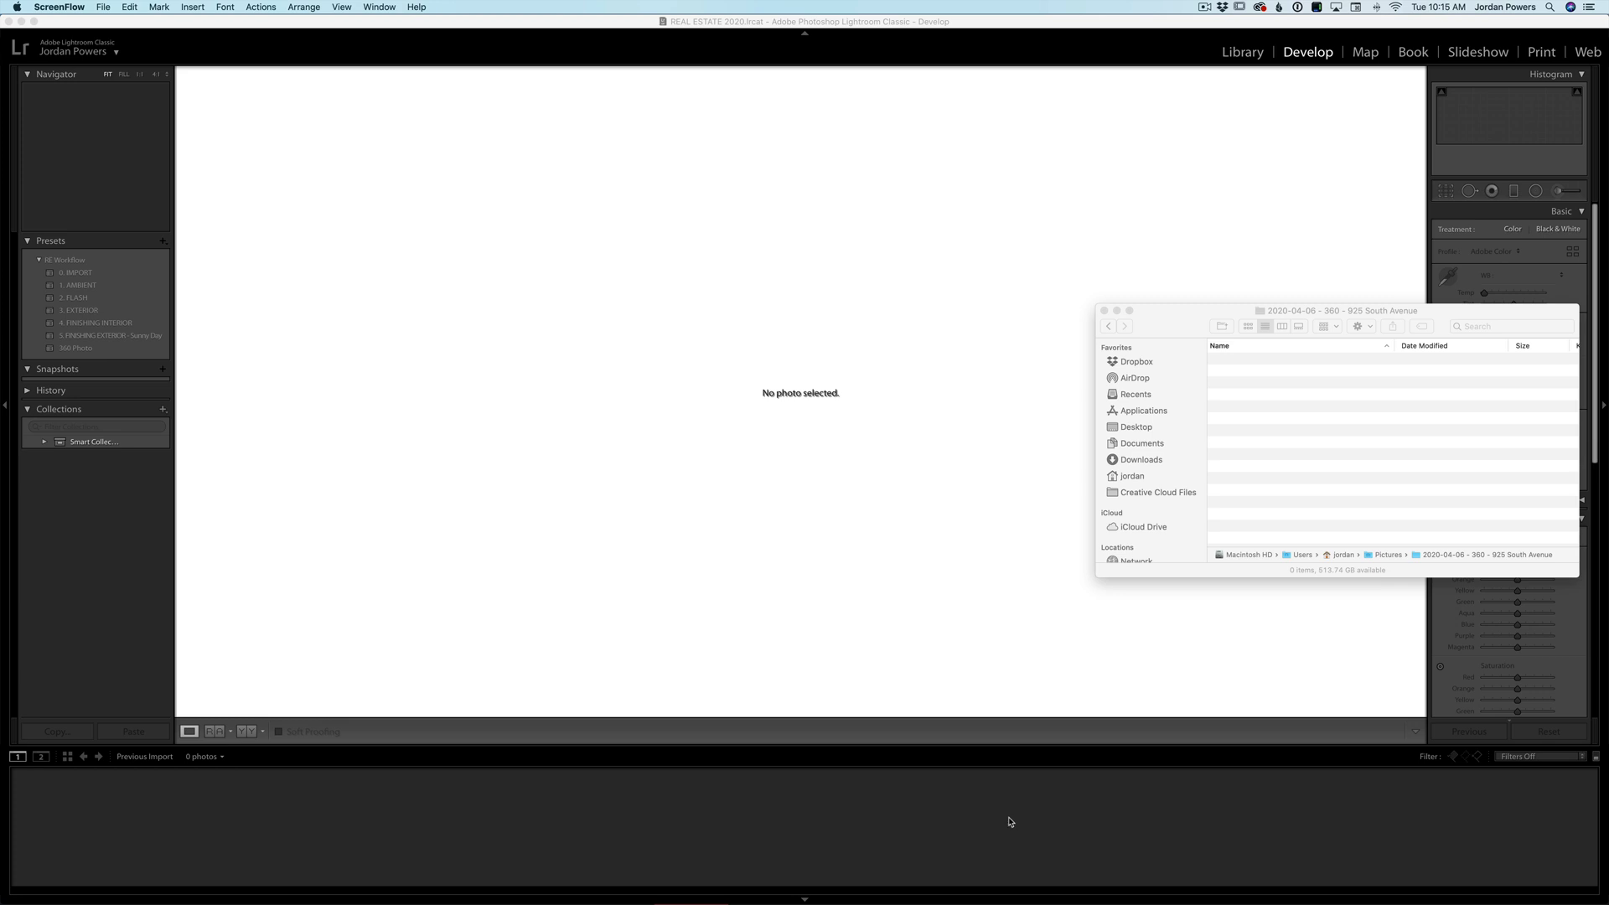
{"action": "mouse_move", "coordinate": [947, 901]}
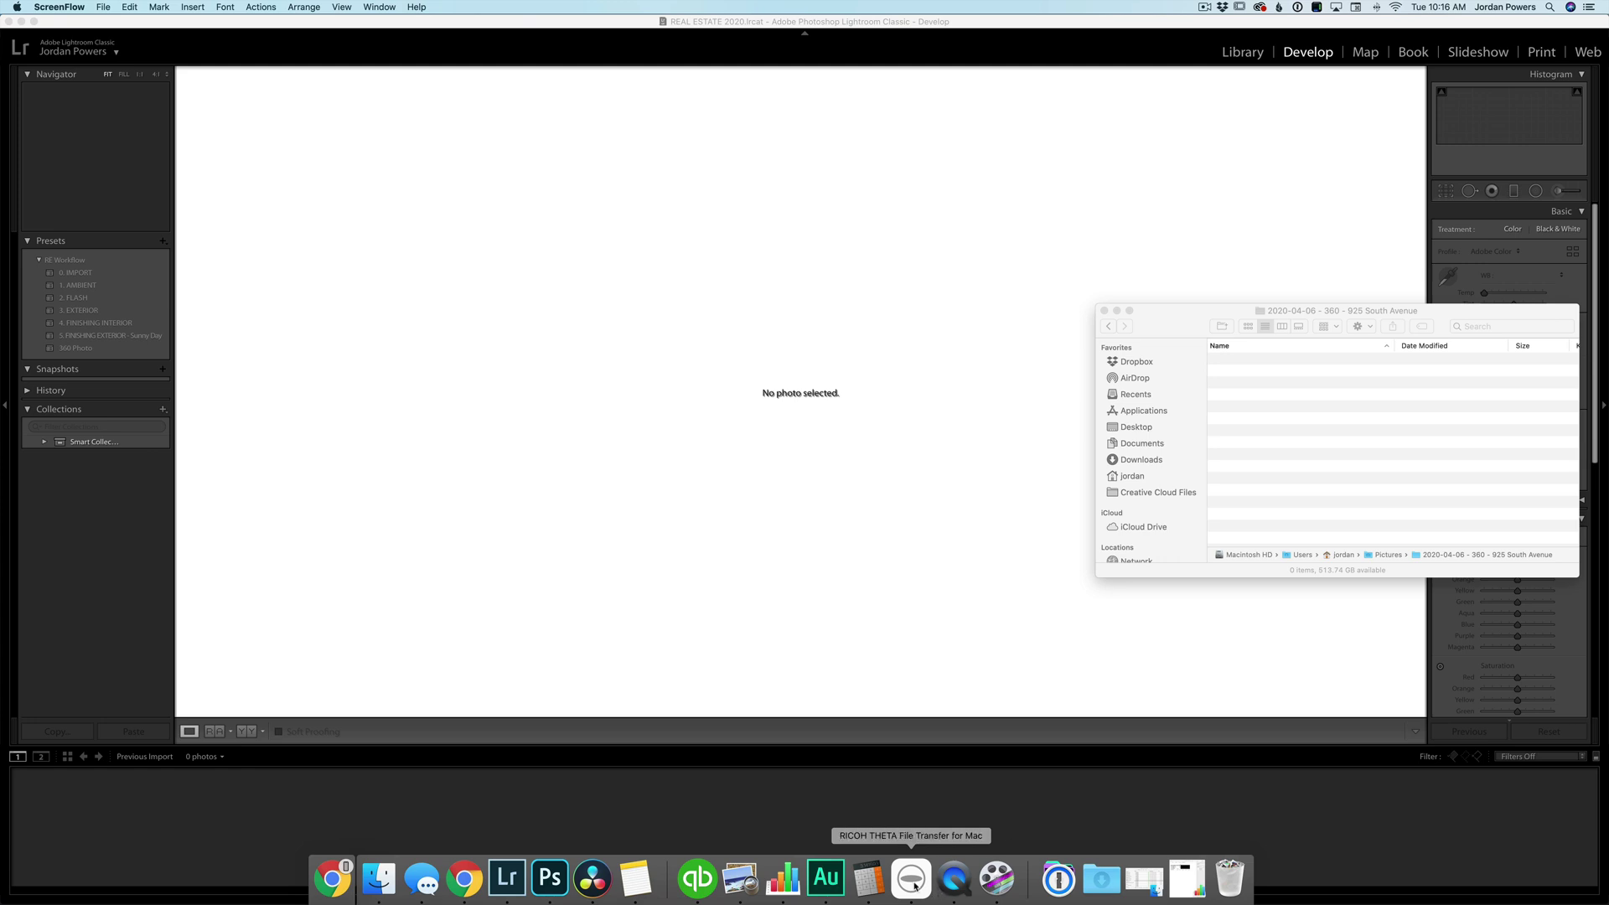
{"action": "left_click", "coordinate": [918, 890]}
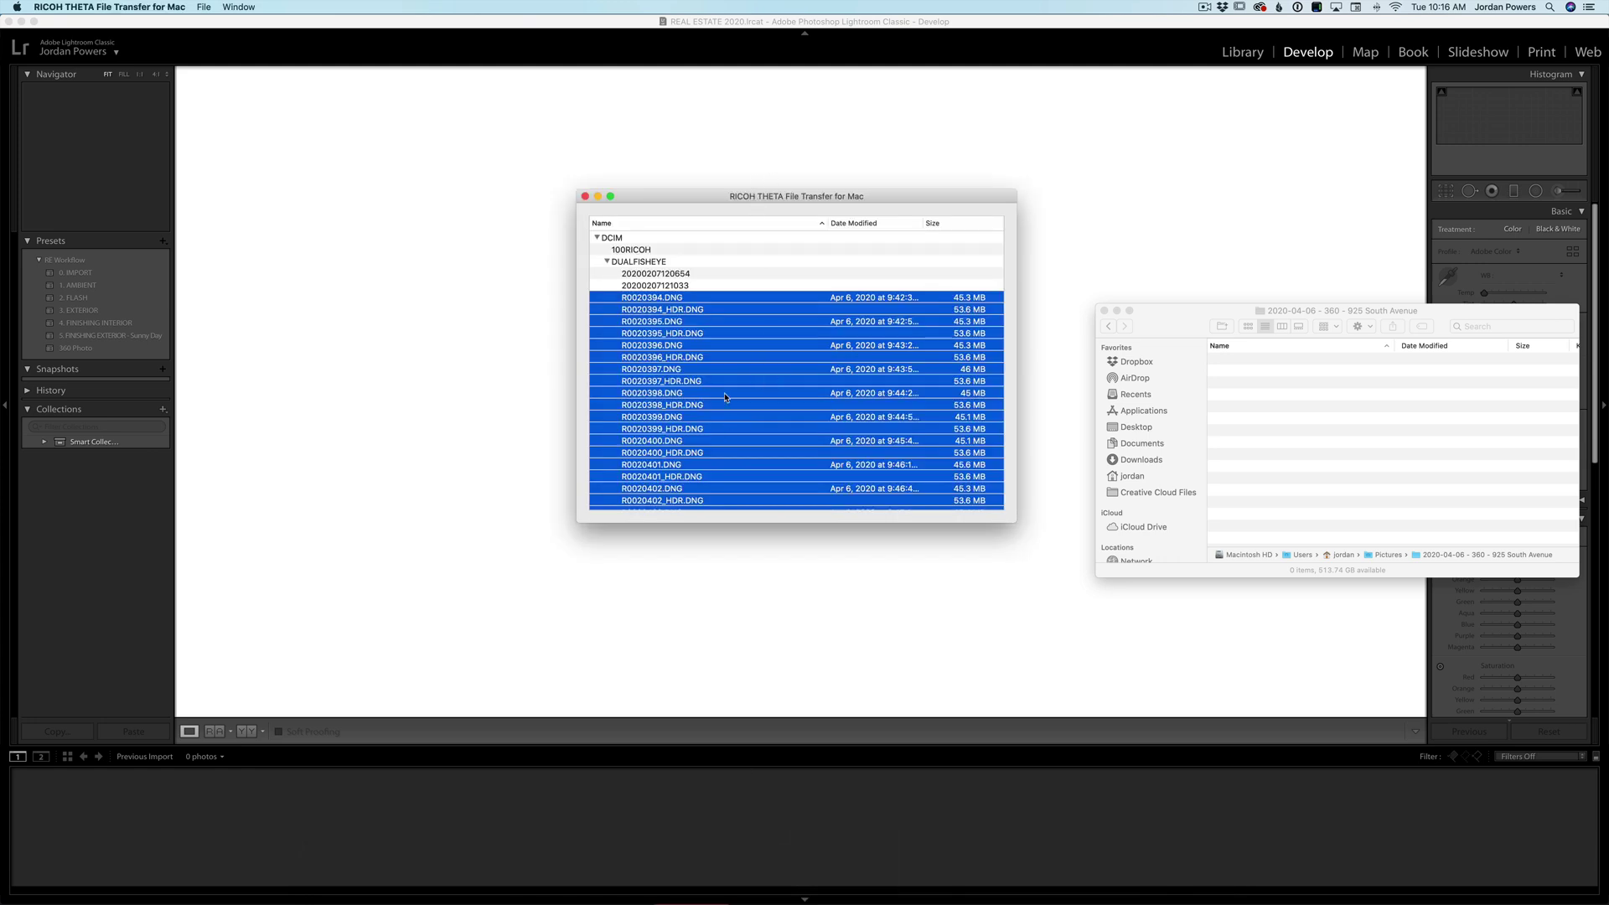
{"action": "scroll", "coordinate": [666, 325], "scroll_direction": "down", "scroll_amount": 5}
{"action": "scroll", "coordinate": [668, 320], "scroll_direction": "up", "scroll_amount": 5}
{"action": "left_click_drag", "start_coordinate": [666, 320], "coordinate": [1295, 408]}
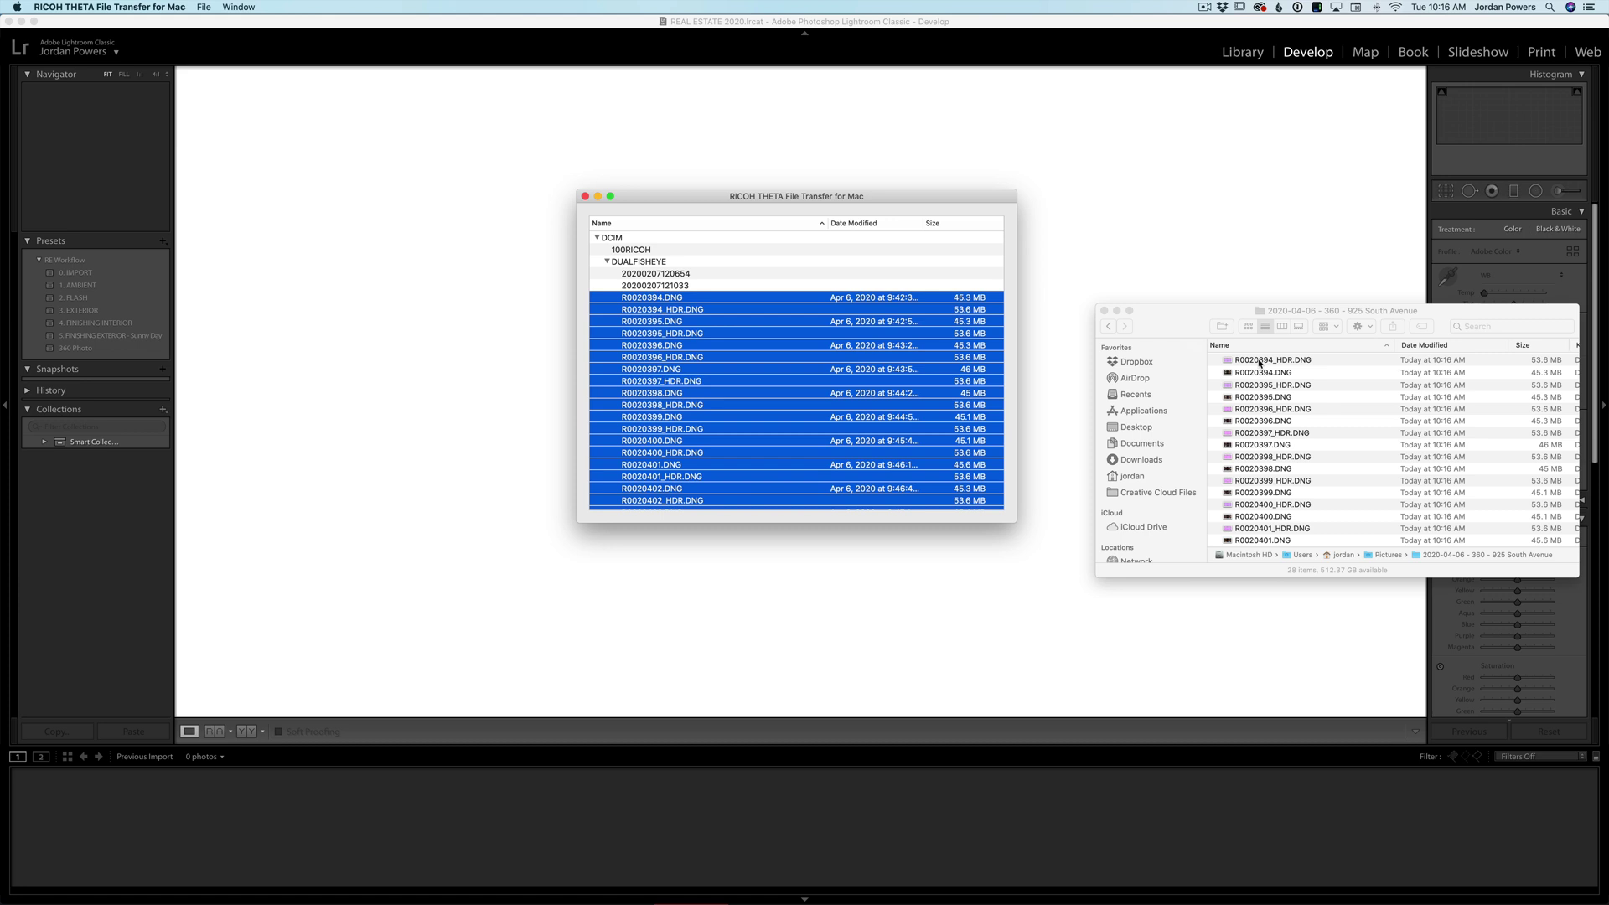
{"action": "scroll", "coordinate": [776, 390], "scroll_direction": "down", "scroll_amount": 5}
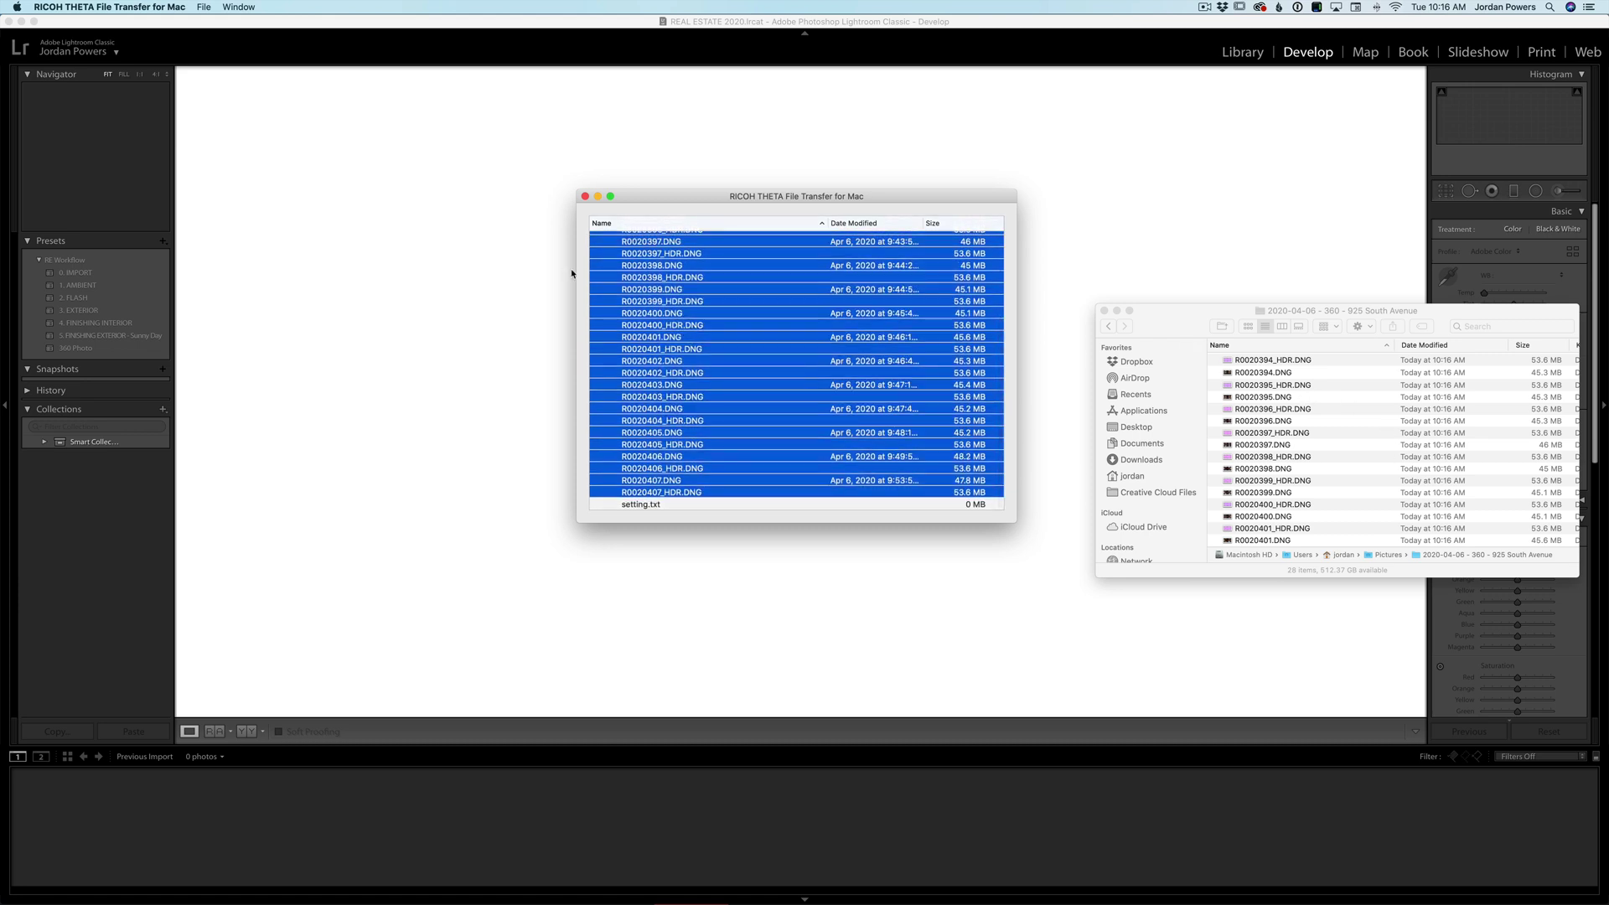
{"action": "left_click", "coordinate": [584, 196]}
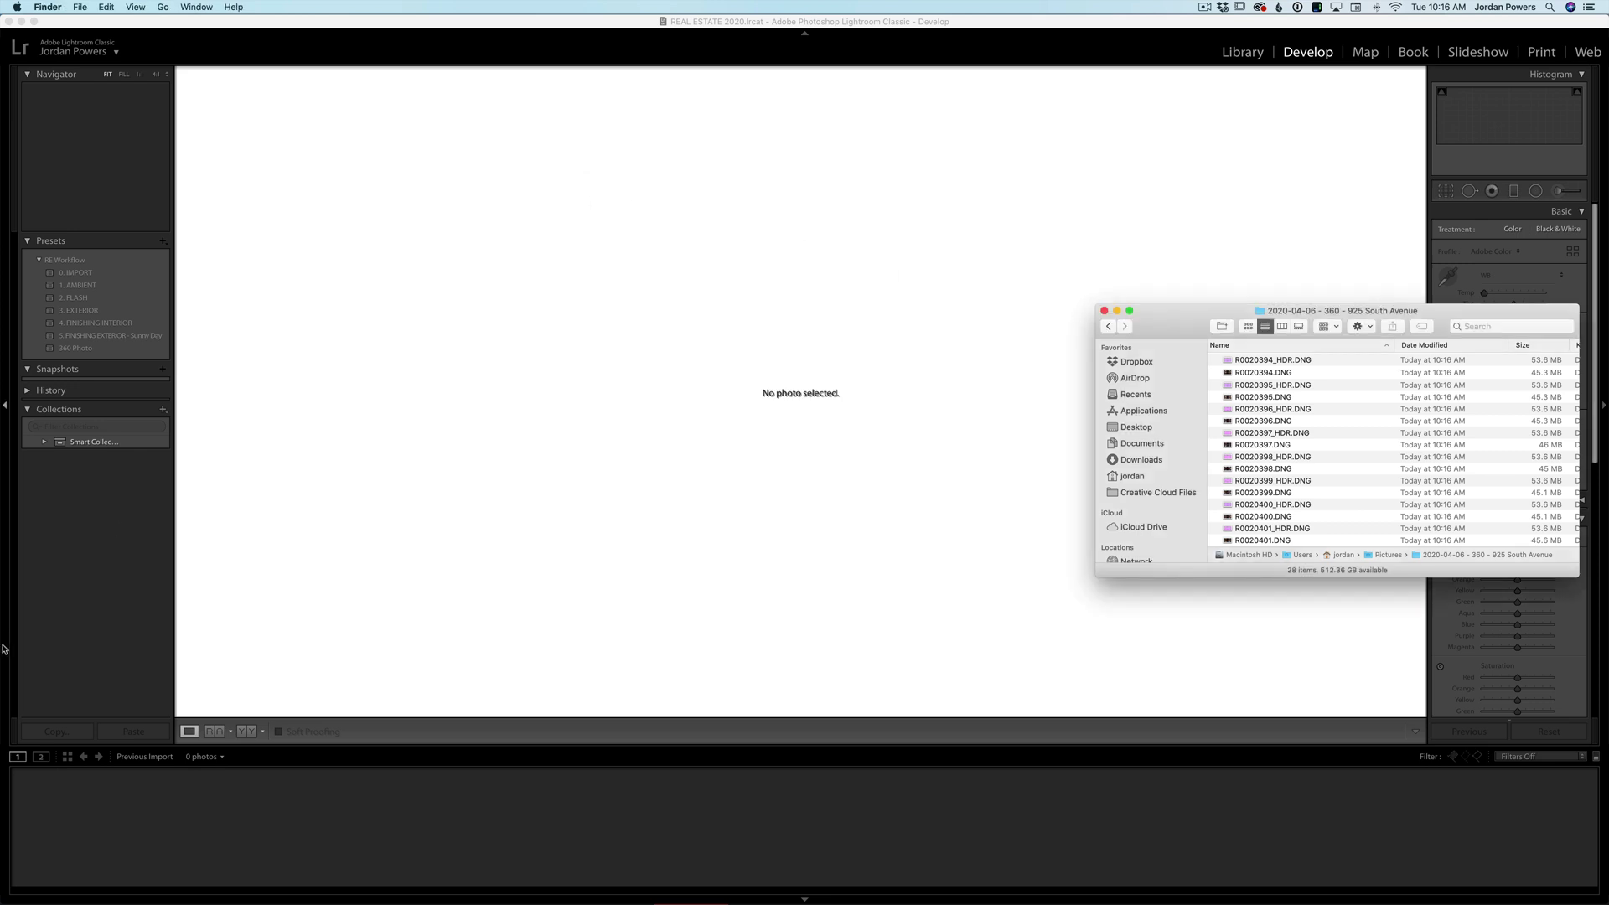
{"action": "left_click", "coordinate": [257, 675]}
{"action": "key", "text": "e"}
{"action": "left_click", "coordinate": [139, 377]}
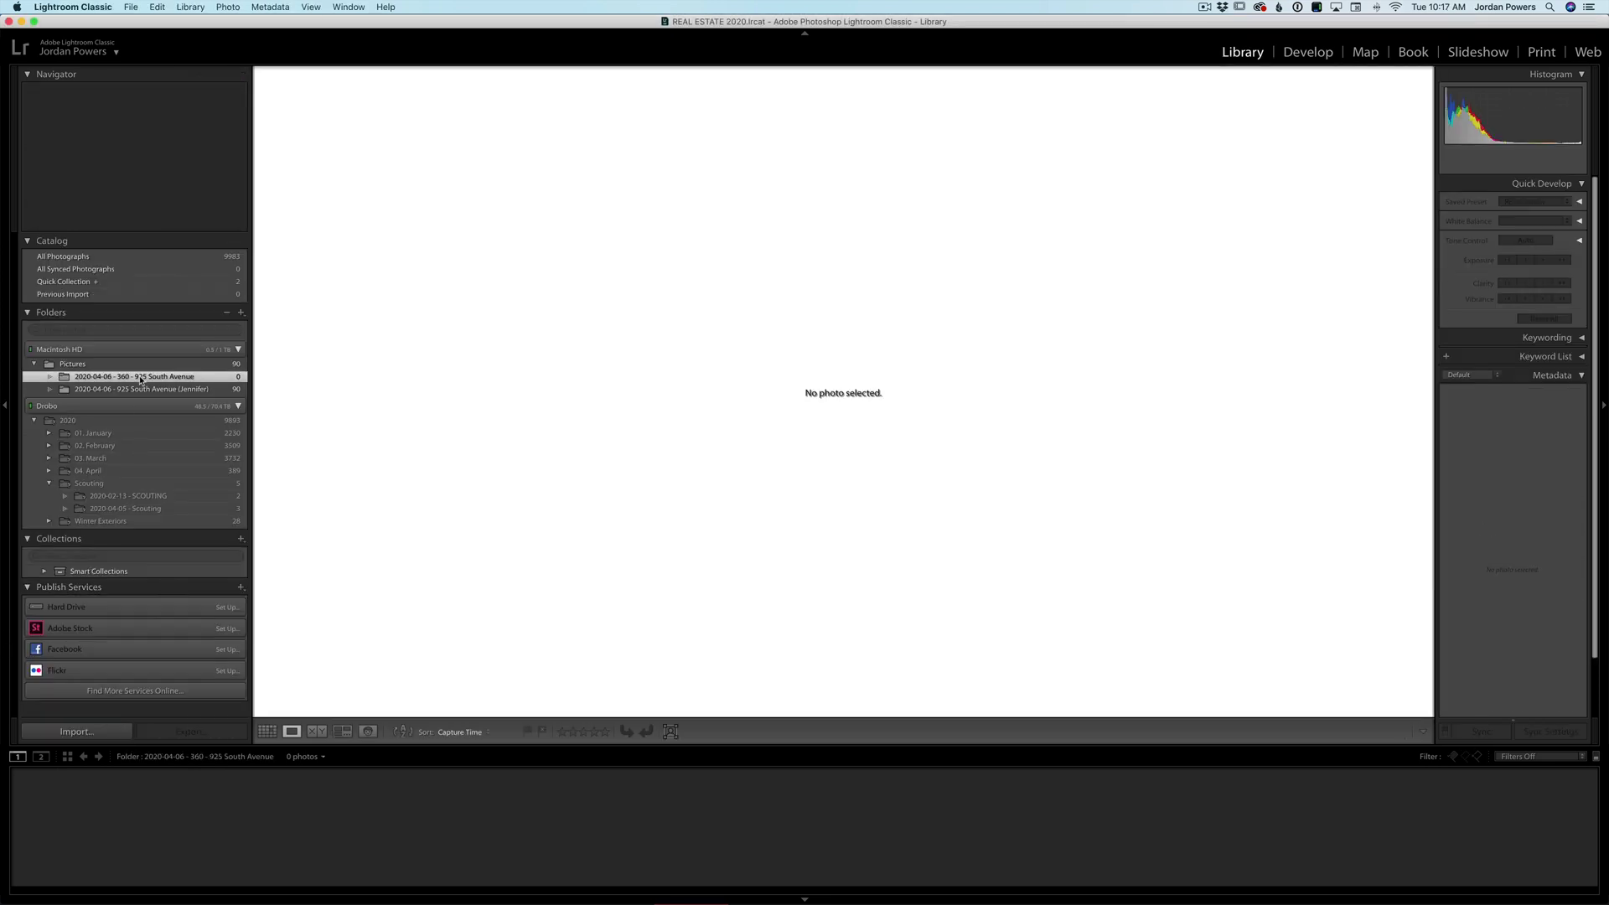
{"action": "right_click", "coordinate": [140, 380]}
{"action": "left_click", "coordinate": [123, 379]}
{"action": "right_click", "coordinate": [135, 378]}
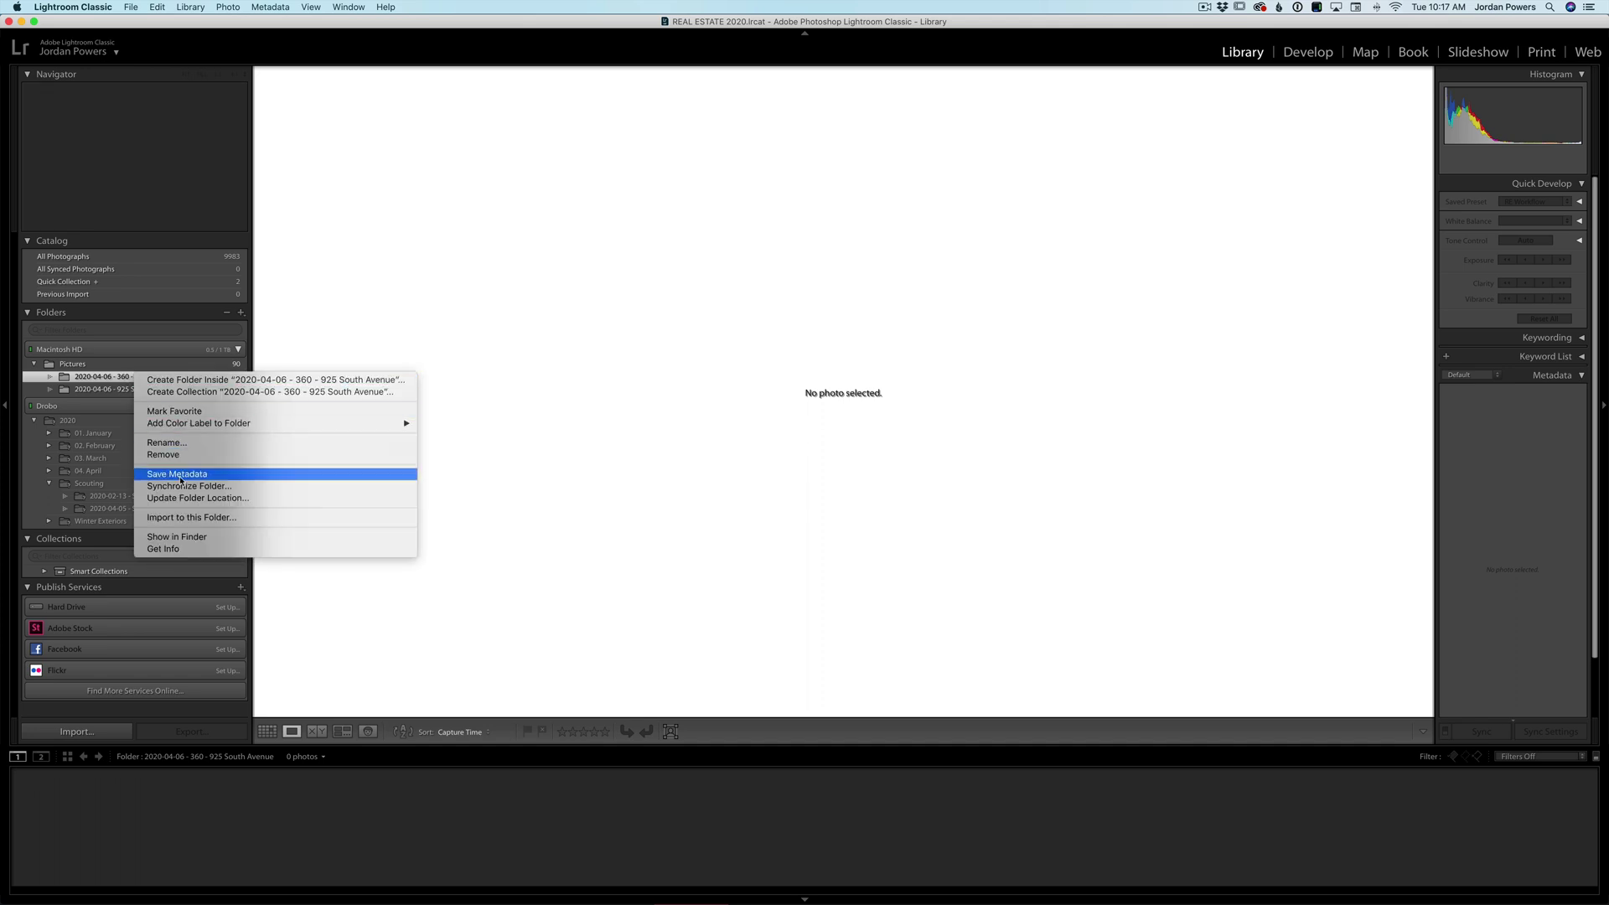
{"action": "left_click", "coordinate": [186, 518]}
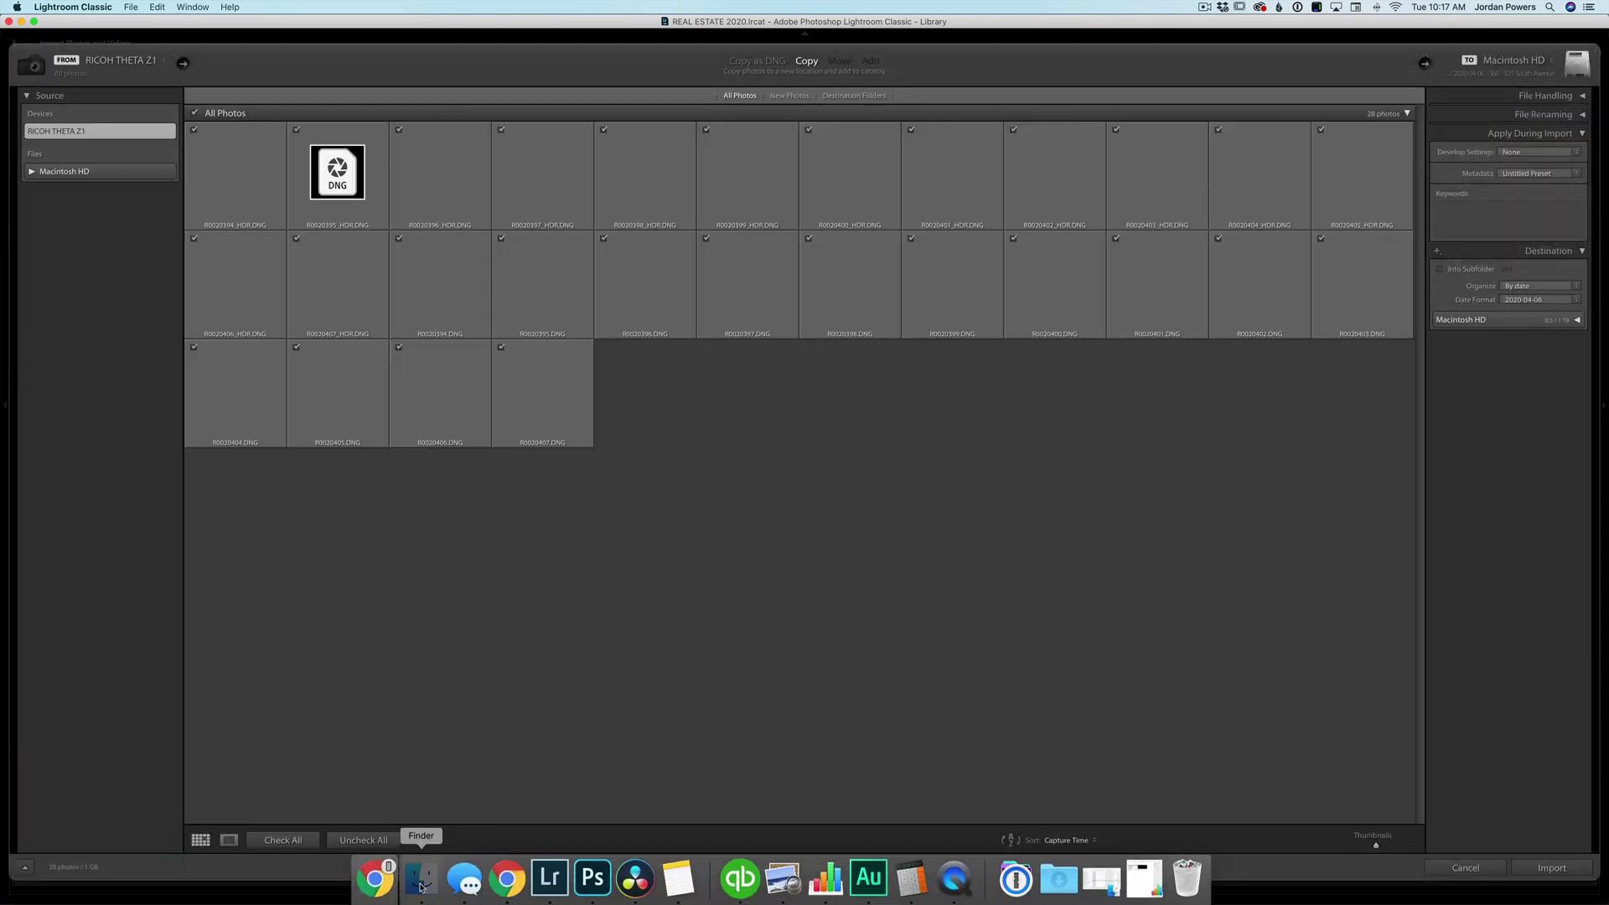
- In Finder, select the HDR DNG files R0020394 through R0020401
{"action": "left_click", "coordinate": [424, 874]}
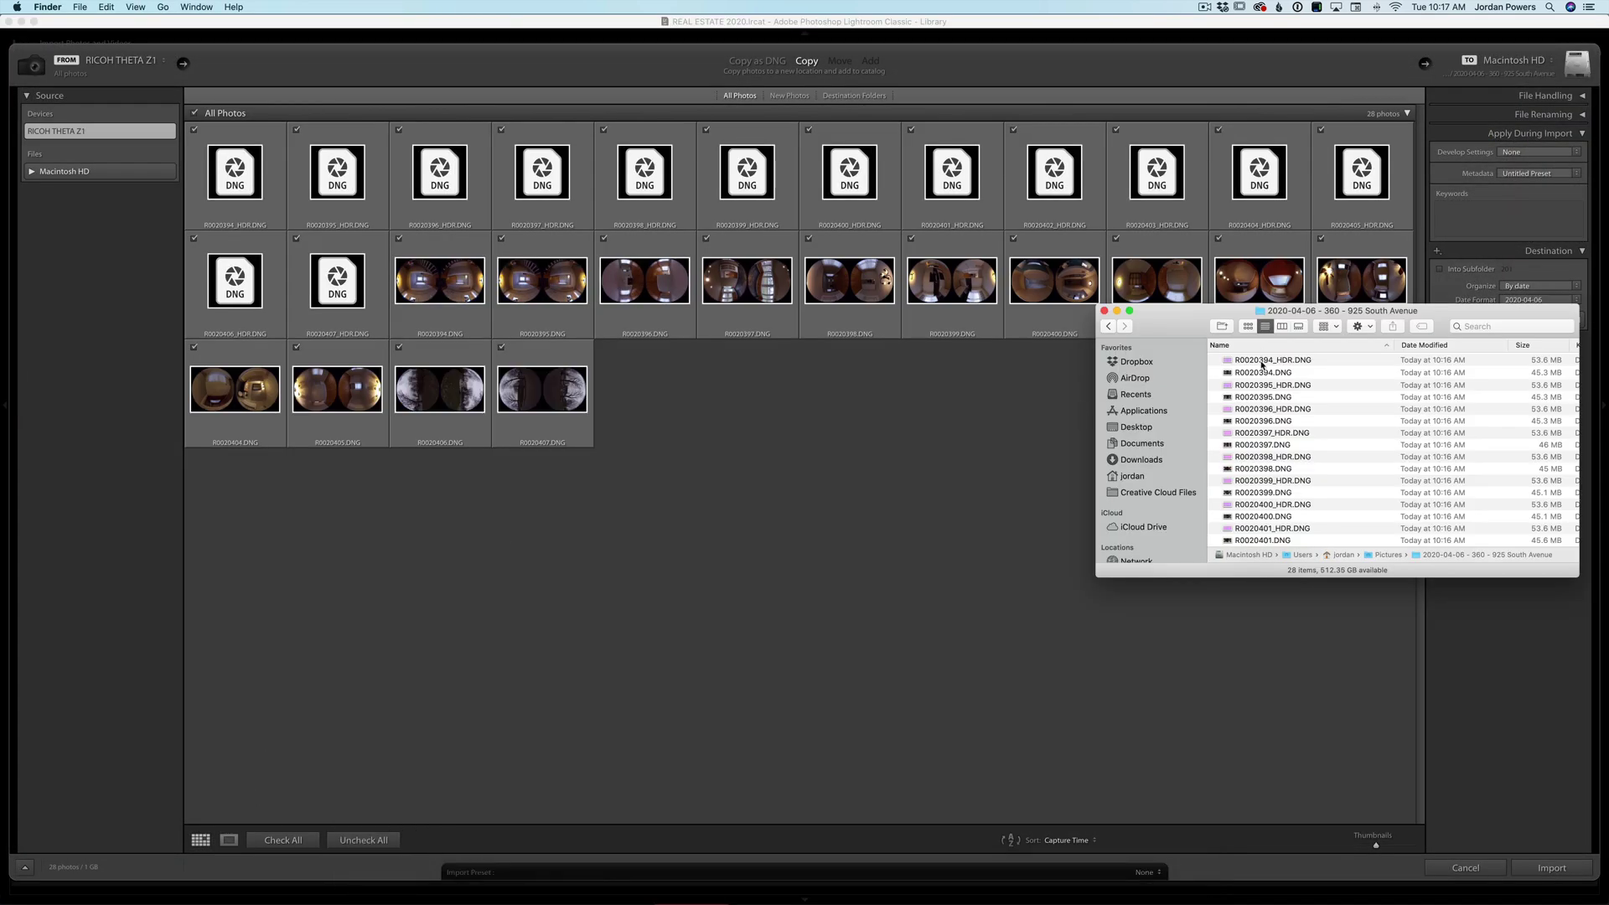
{"action": "left_click", "coordinate": [1261, 359]}
{"action": "left_click", "coordinate": [1264, 385], "text": "super"}
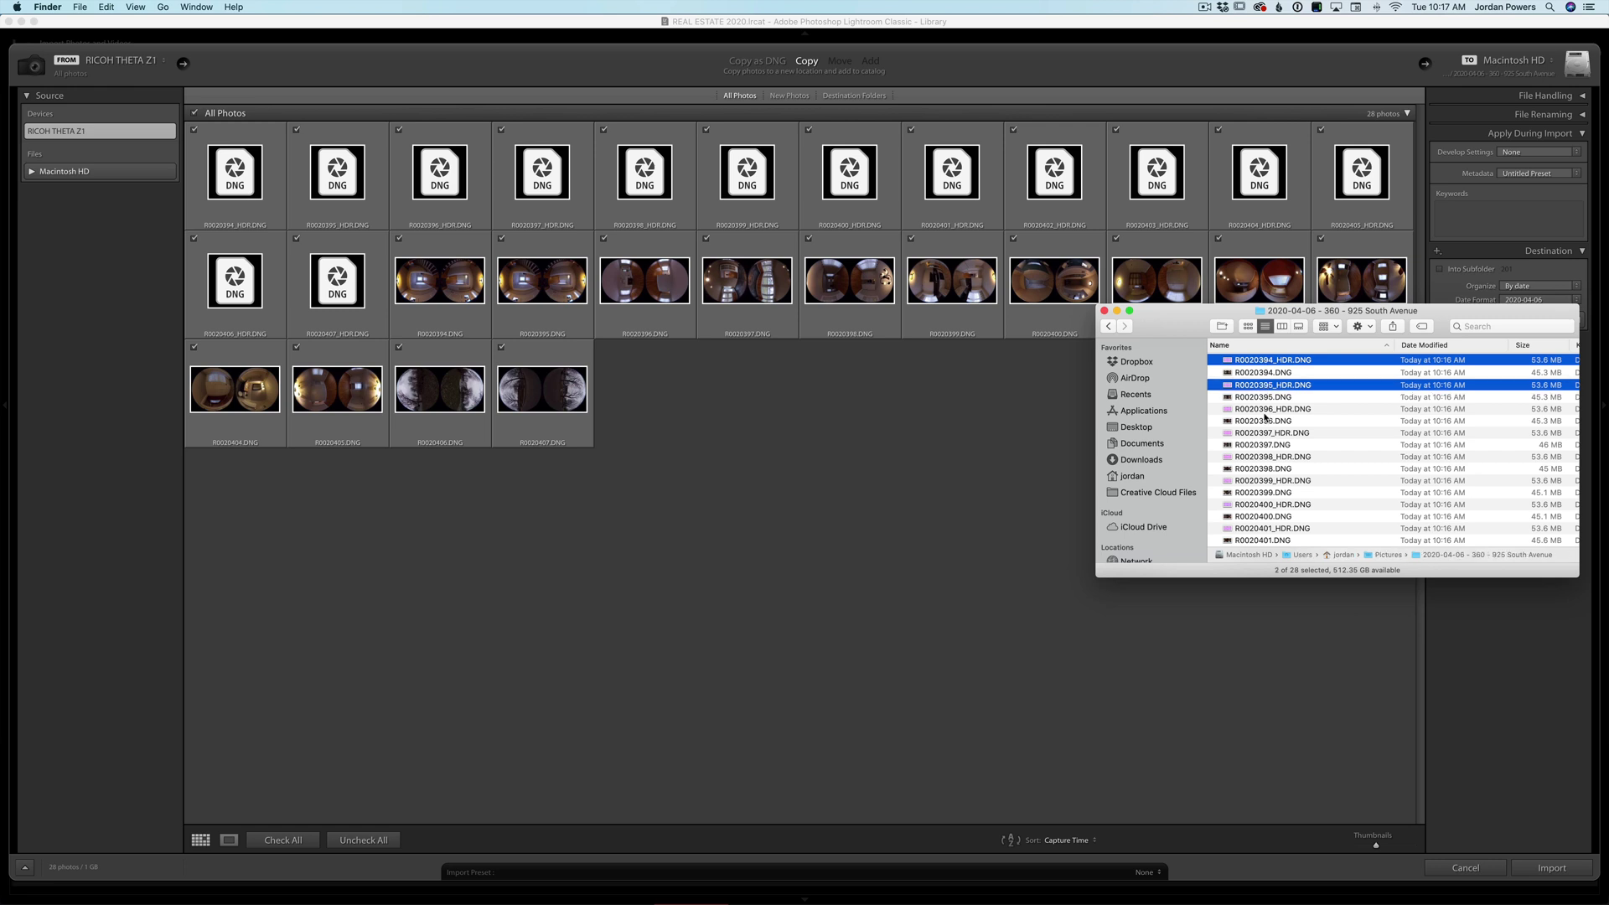
{"action": "left_click", "coordinate": [1267, 409], "text": "super"}
{"action": "left_click", "coordinate": [1281, 433], "text": "super"}
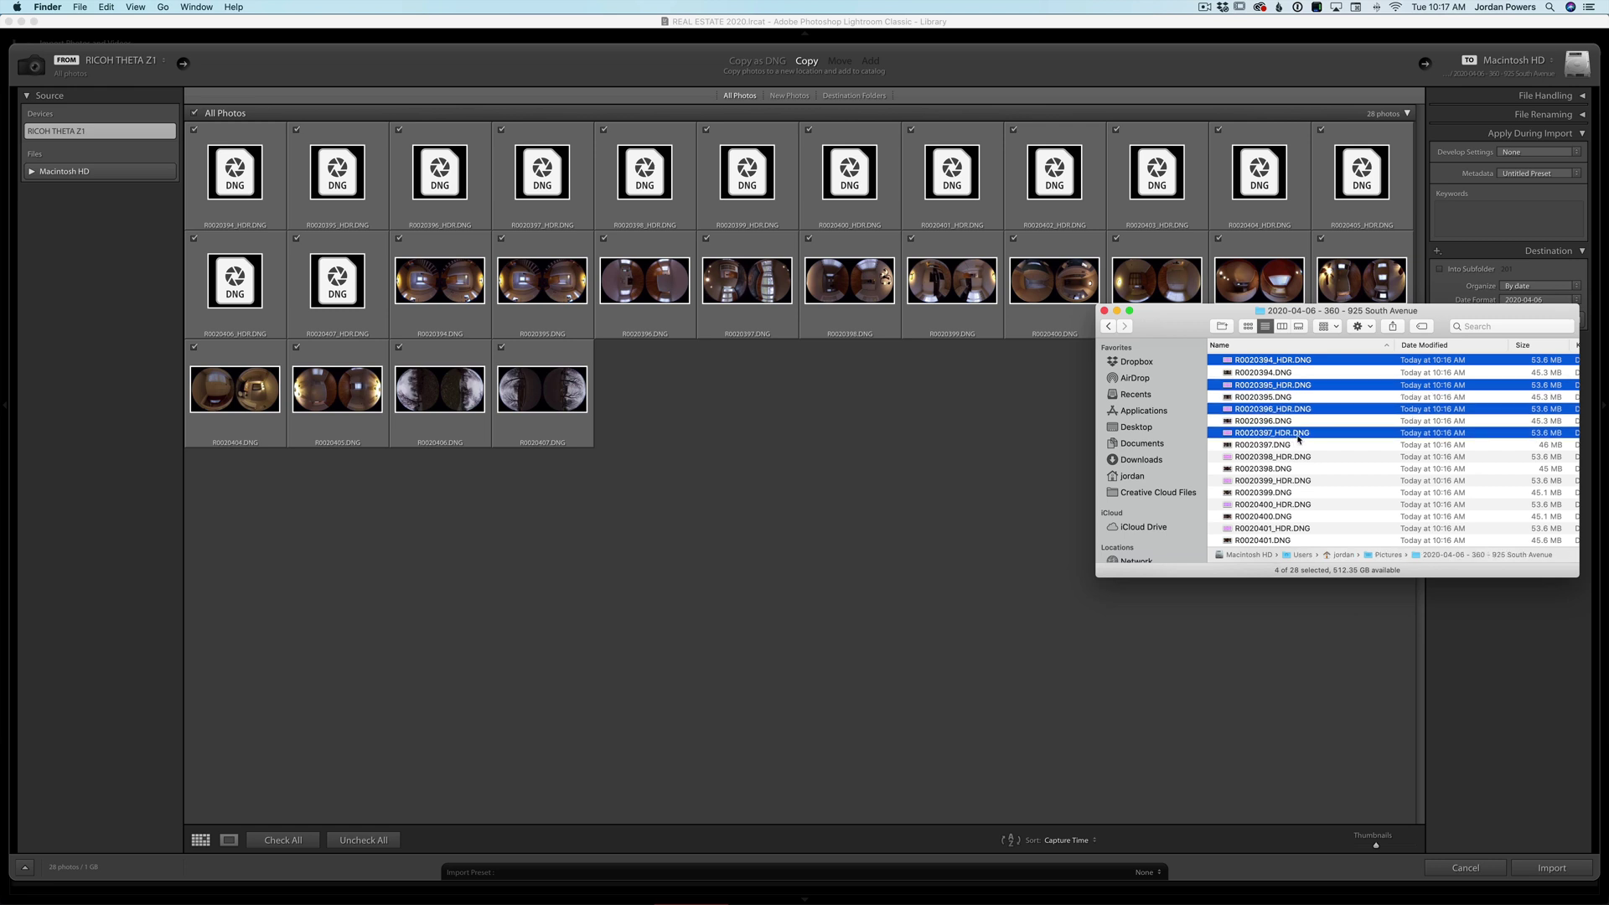
{"action": "left_click", "coordinate": [1290, 457], "text": "super"}
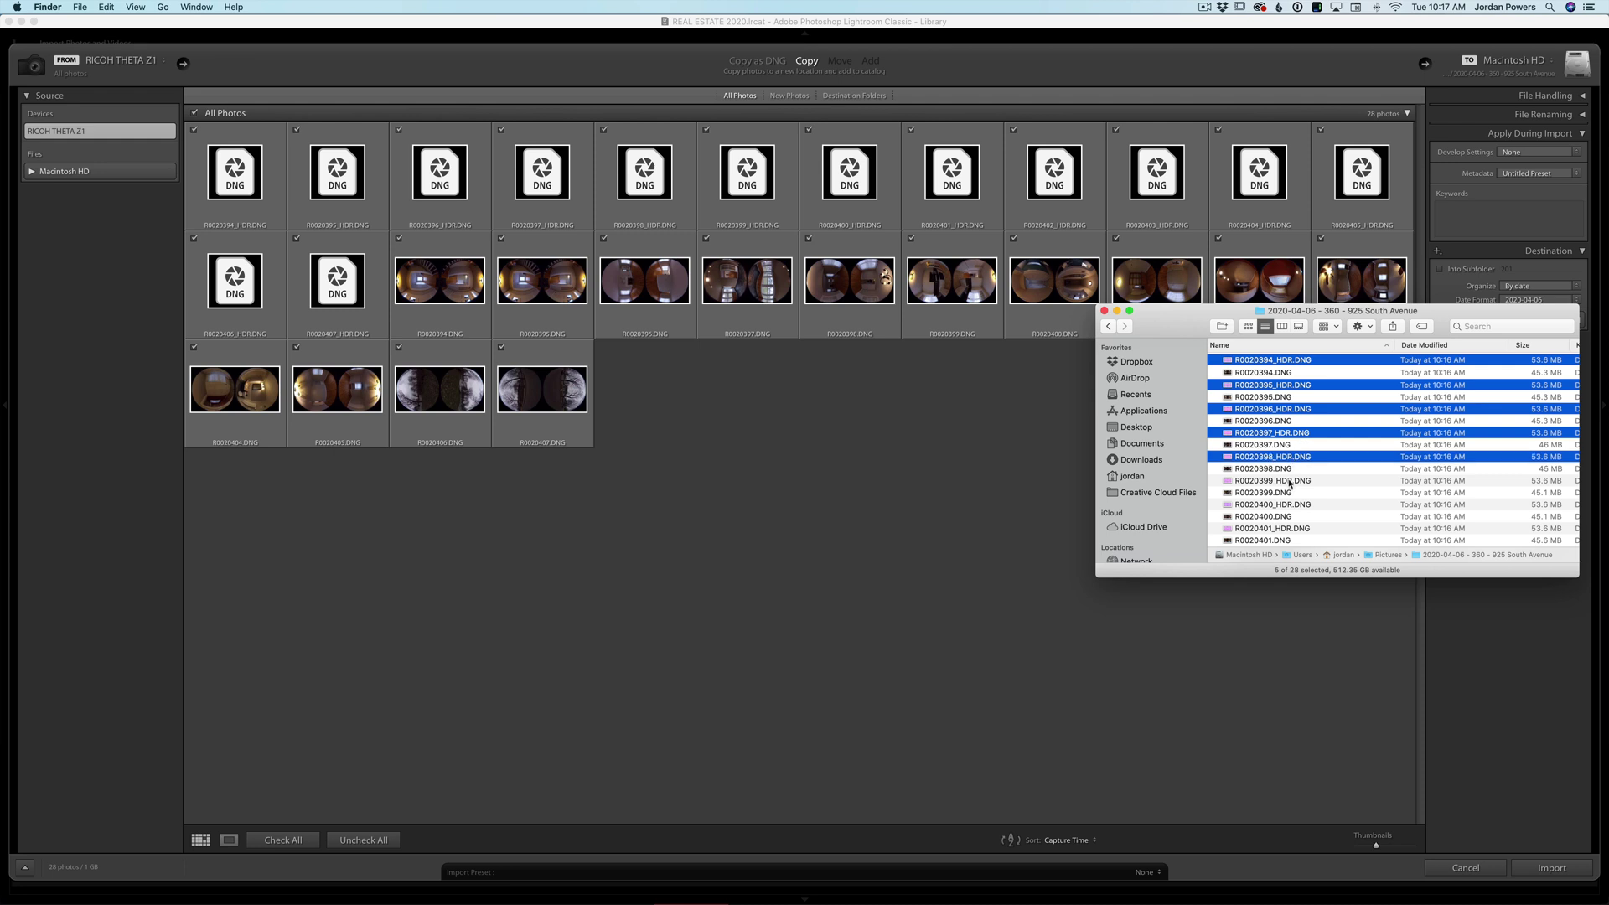
{"action": "left_click", "coordinate": [1289, 482], "text": "super"}
{"action": "left_click", "coordinate": [1286, 504], "text": "super"}
{"action": "left_click", "coordinate": [1285, 529], "text": "super"}
- Add R0020402–R0020407_HDR, deselect R0020394_HDR, and drag the 13 files into Lightroom's Import window
{"action": "scroll", "coordinate": [1283, 497], "scroll_direction": "down", "scroll_amount": 4}
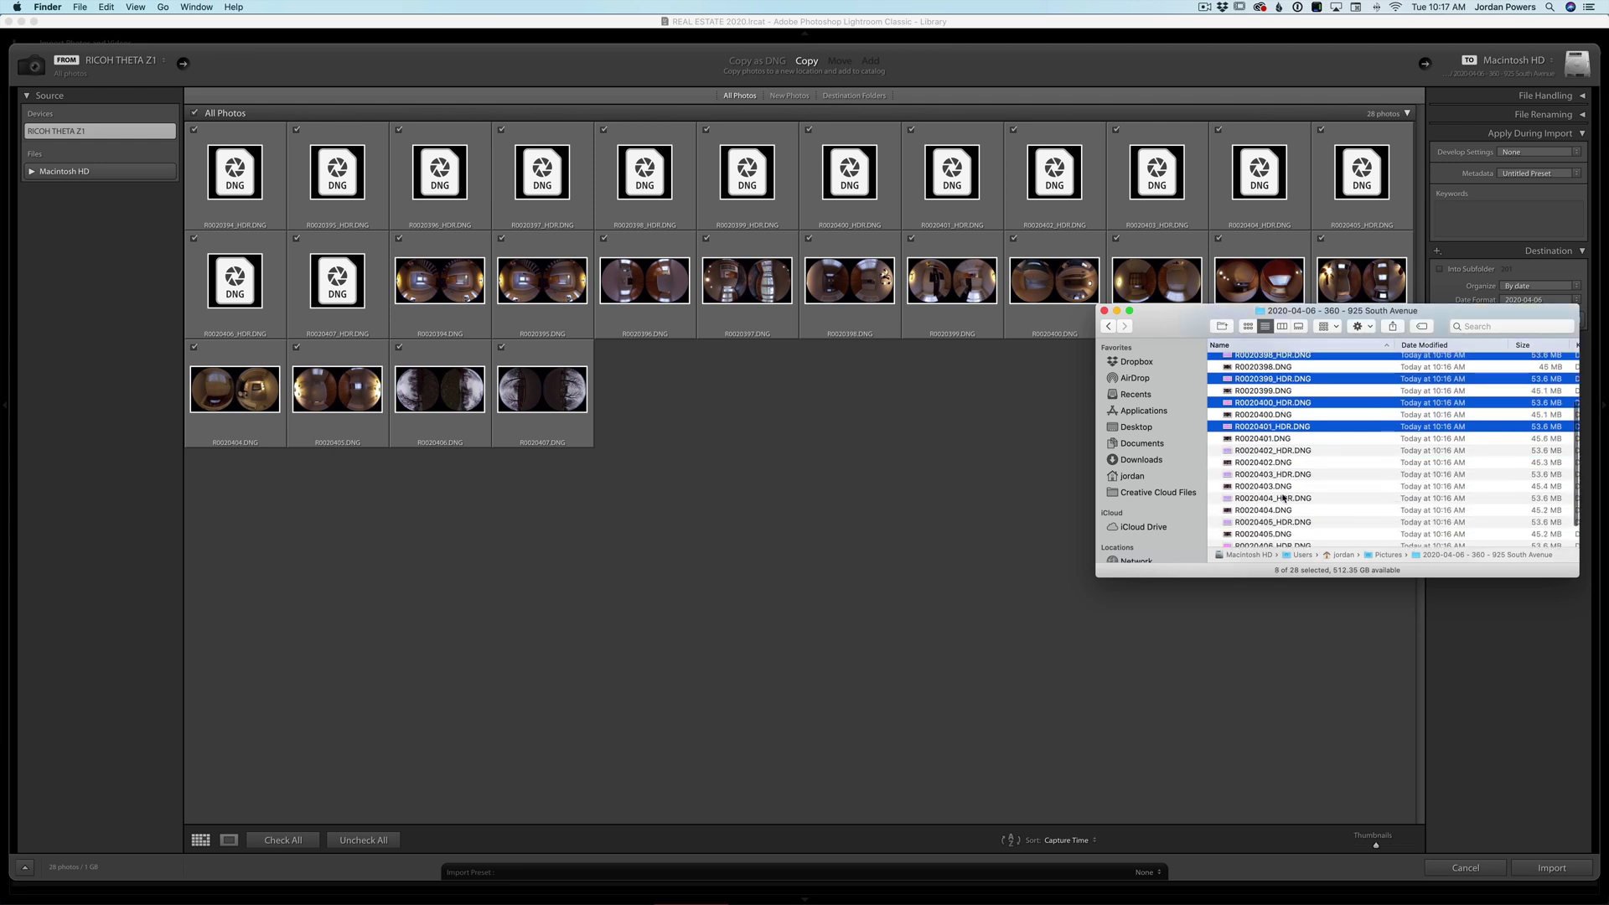
{"action": "left_click", "coordinate": [1283, 448], "text": "super"}
{"action": "left_click", "coordinate": [1282, 471], "text": "super"}
{"action": "left_click", "coordinate": [1283, 494], "text": "super"}
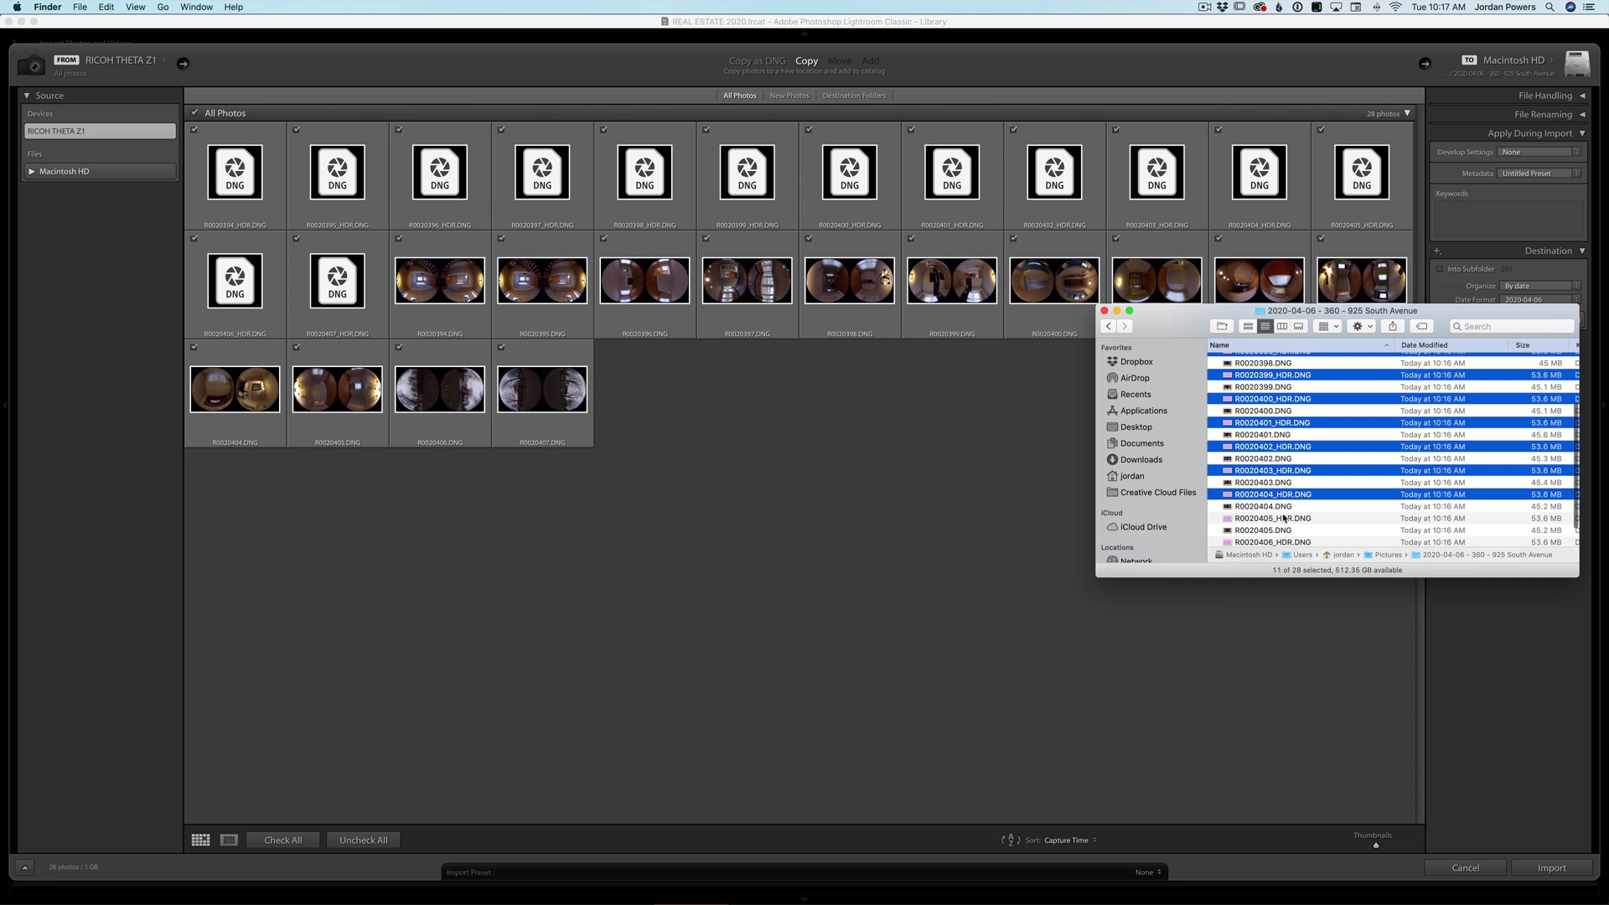
{"action": "left_click", "coordinate": [1282, 518], "text": "super"}
{"action": "left_click", "coordinate": [1280, 542], "text": "super"}
{"action": "scroll", "coordinate": [1275, 528], "scroll_direction": "down", "scroll_amount": 3}
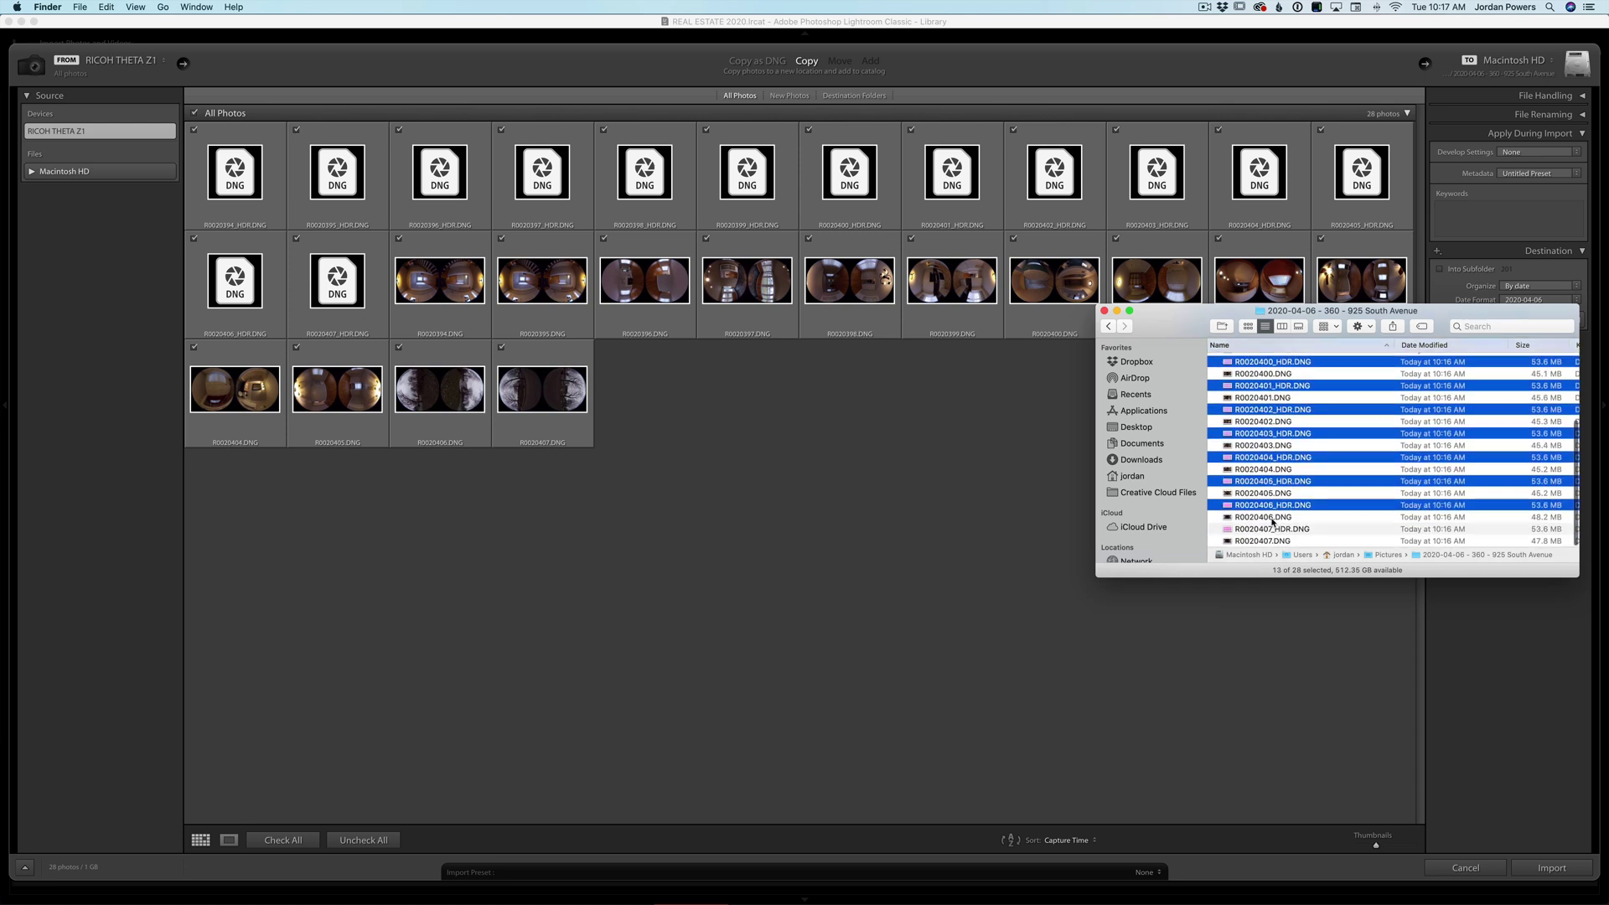
{"action": "left_click", "coordinate": [1270, 529], "text": "super"}
{"action": "scroll", "coordinate": [1289, 439], "scroll_direction": "up", "scroll_amount": 6}
{"action": "left_click", "coordinate": [1286, 360], "text": "super"}
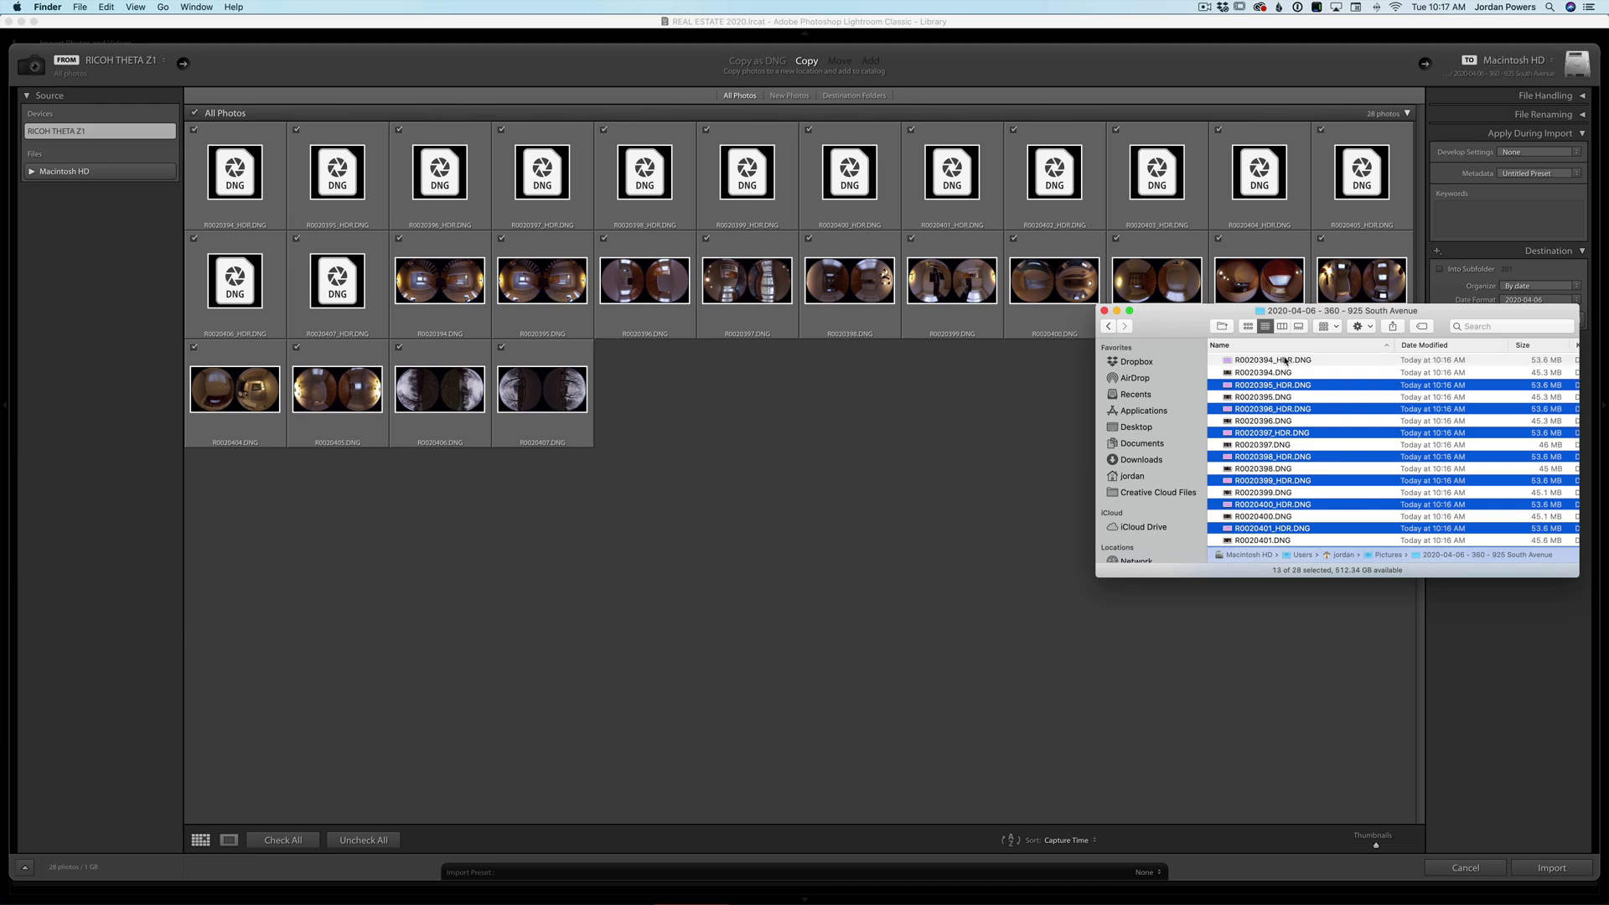
{"action": "left_click_drag", "start_coordinate": [1276, 389], "coordinate": [938, 476]}
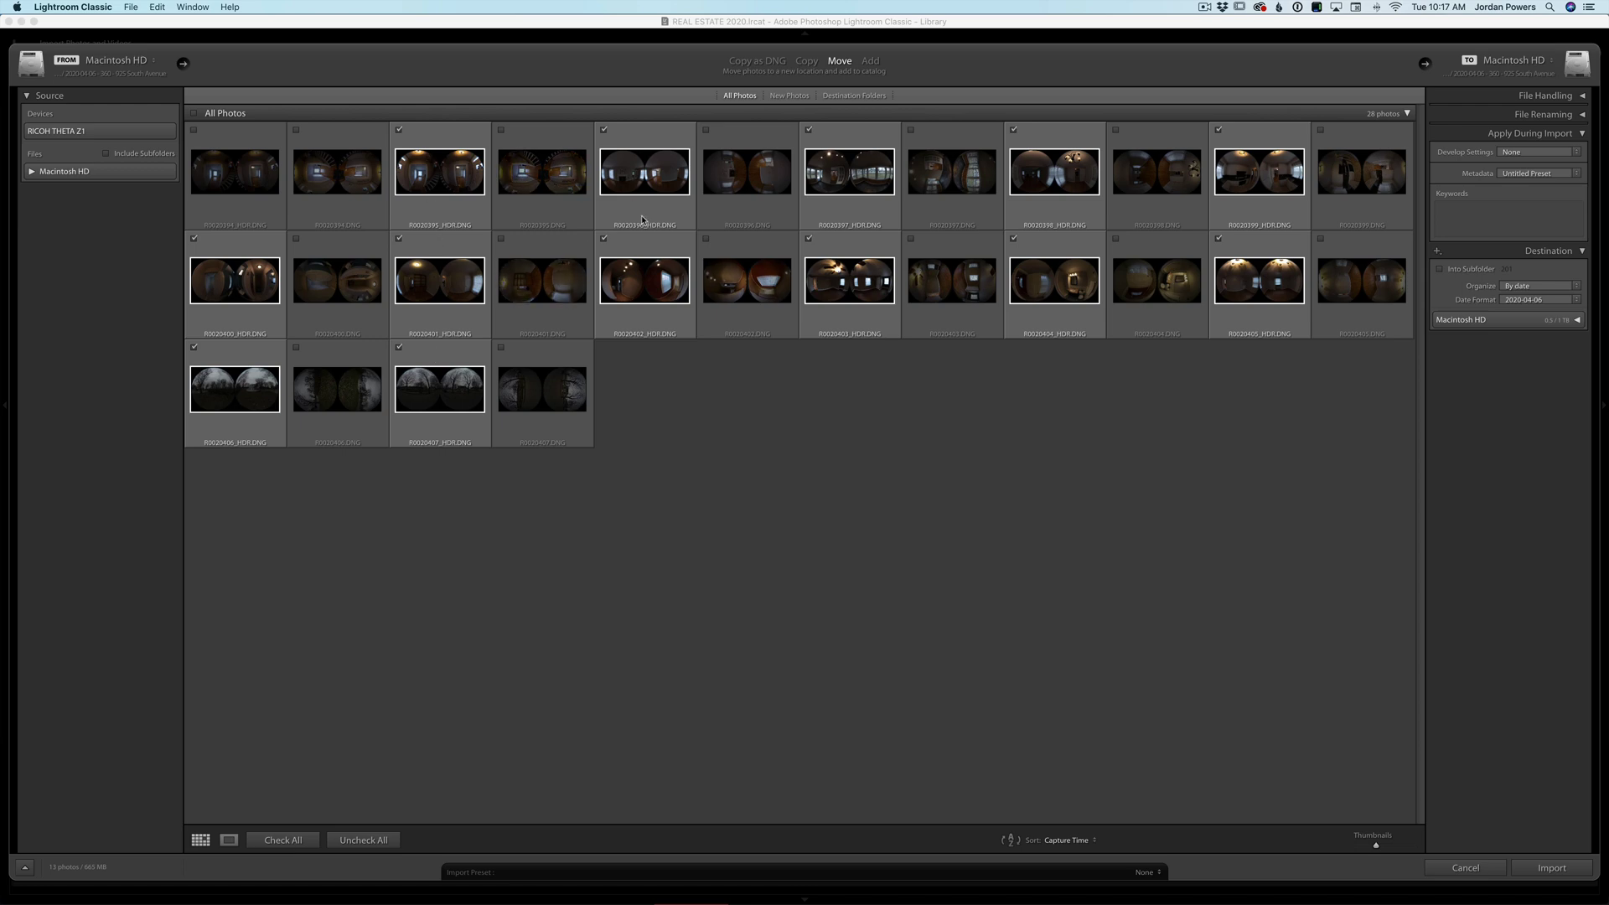
- Switch the import mode to Add and import the 13 HDR photos in place
{"action": "left_click", "coordinate": [870, 62]}
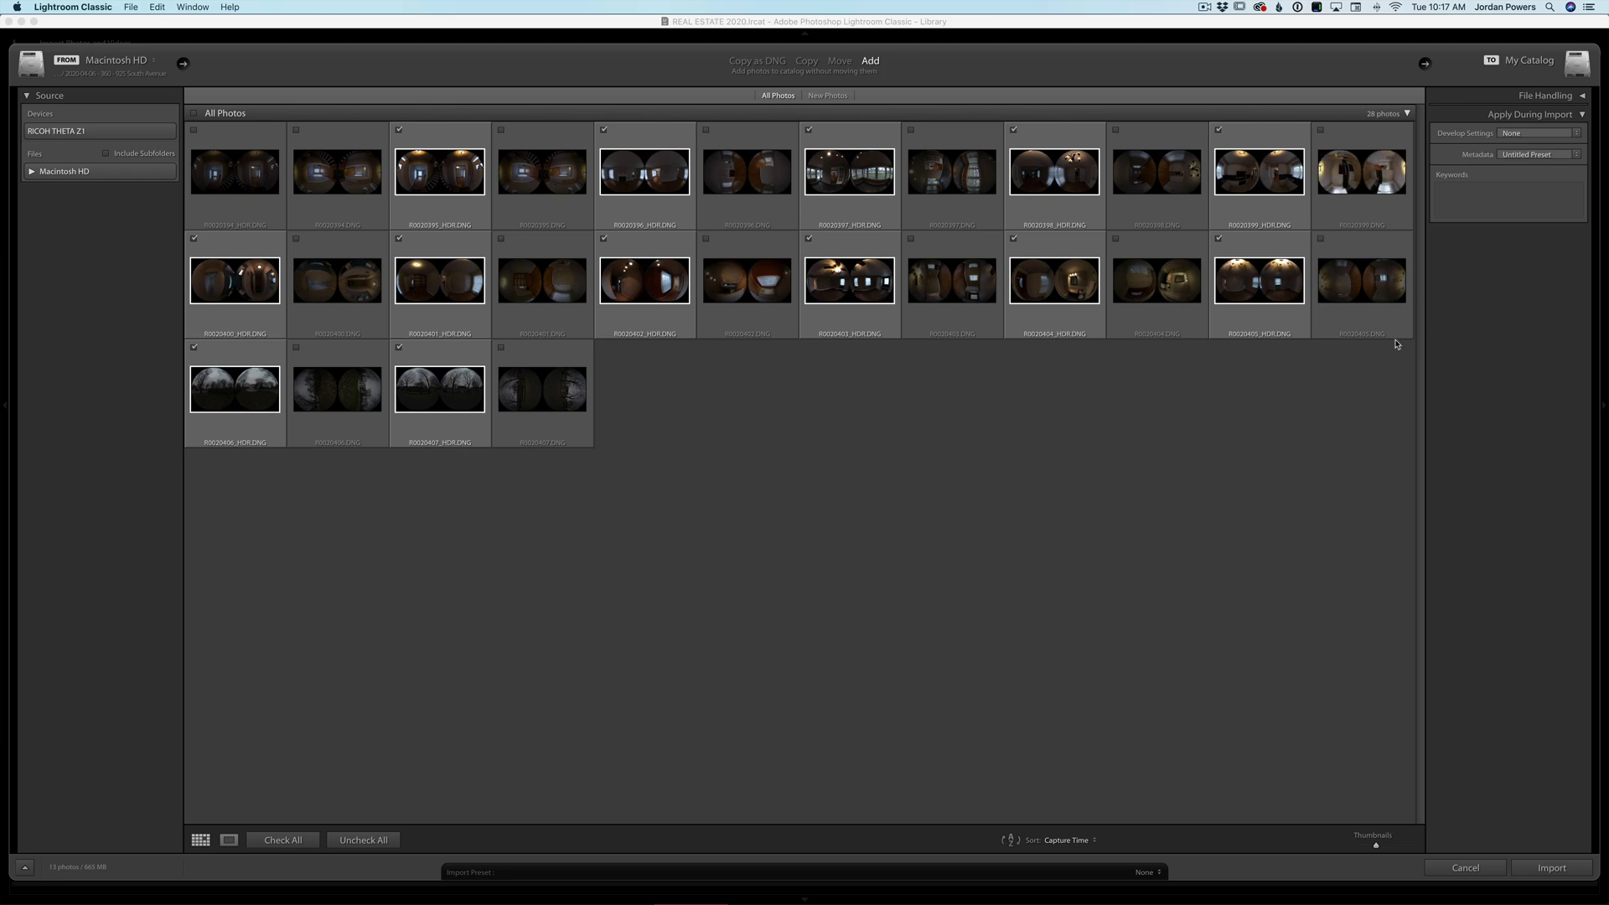
{"action": "left_click", "coordinate": [1567, 869]}
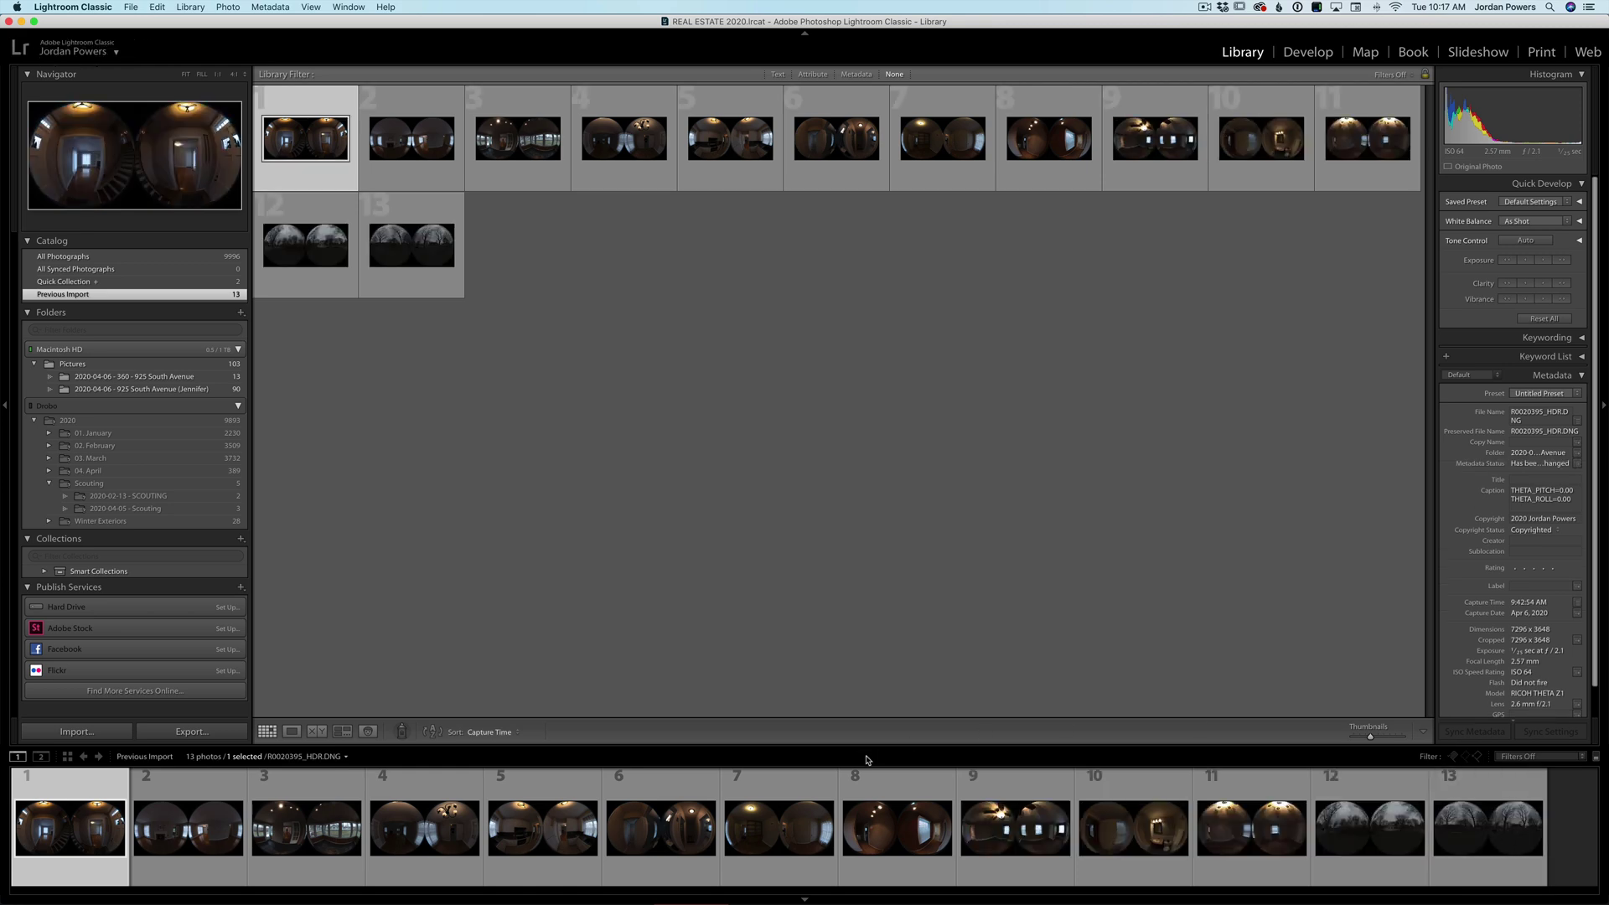
- Rename the first photo to R0020395-HDR.DNG in the Metadata File Name field
{"action": "left_click", "coordinate": [192, 384]}
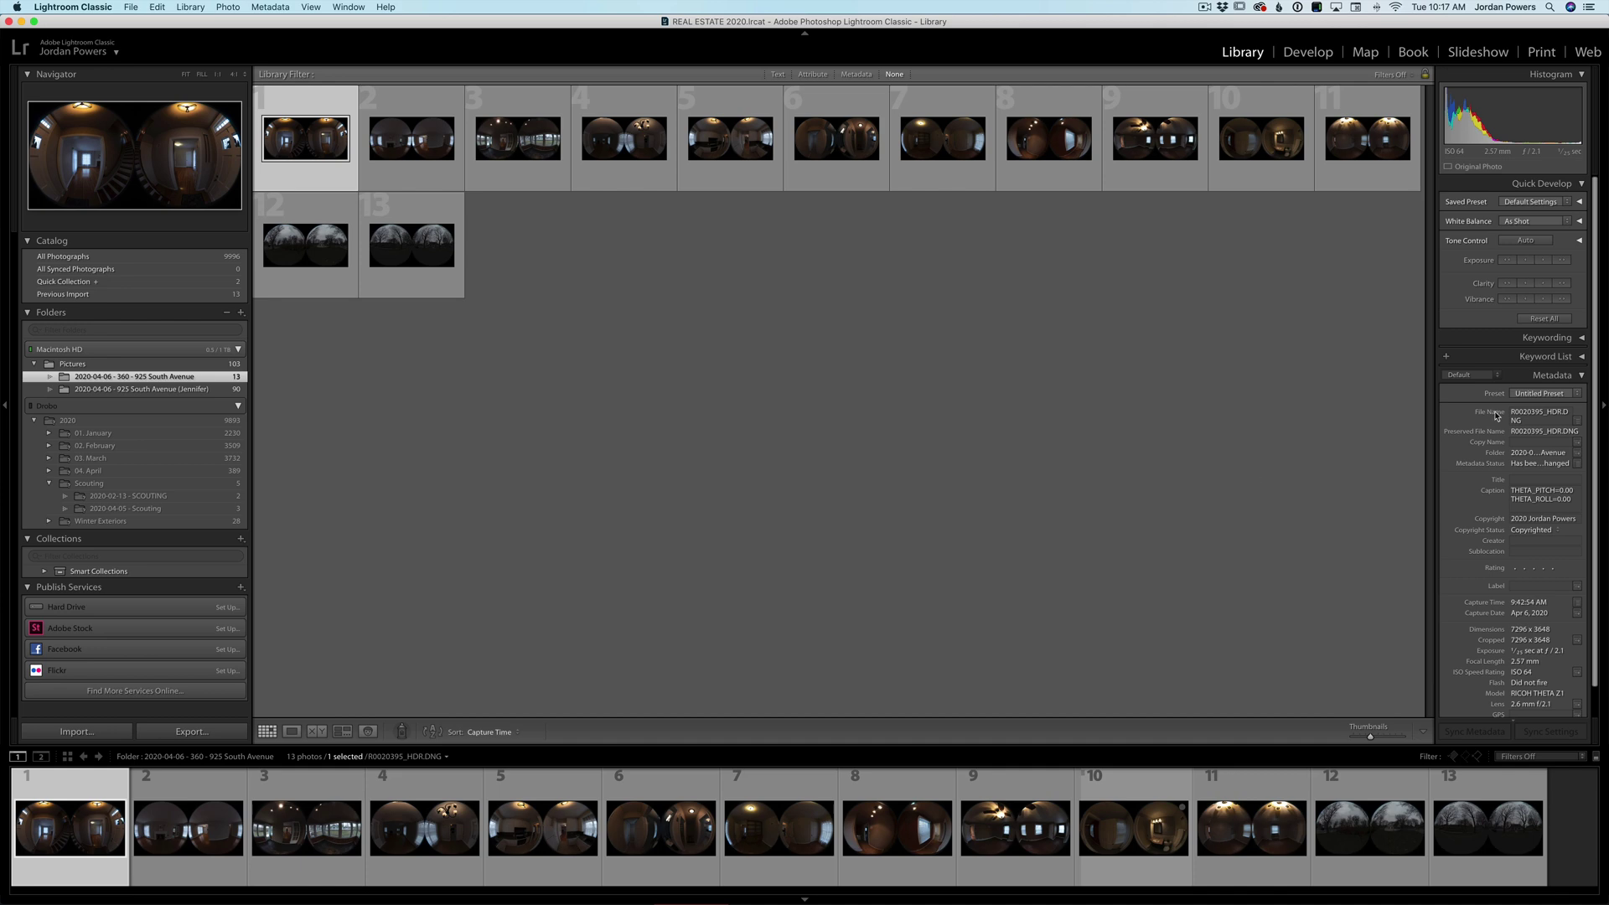
{"action": "left_click", "coordinate": [1546, 412]}
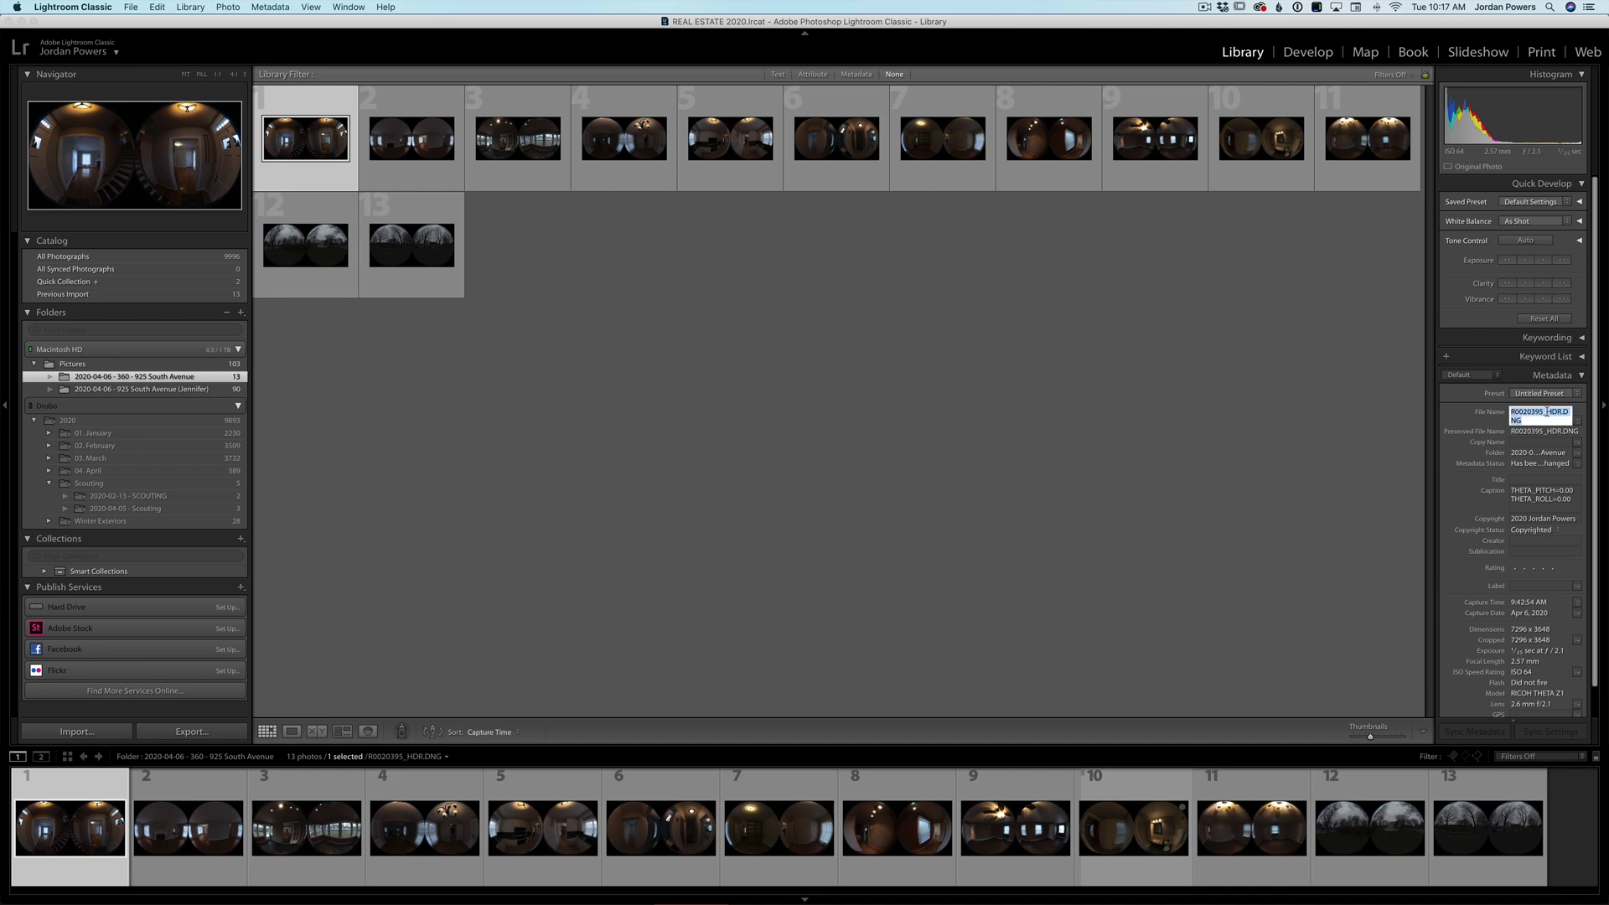
{"action": "left_click", "coordinate": [1546, 412]}
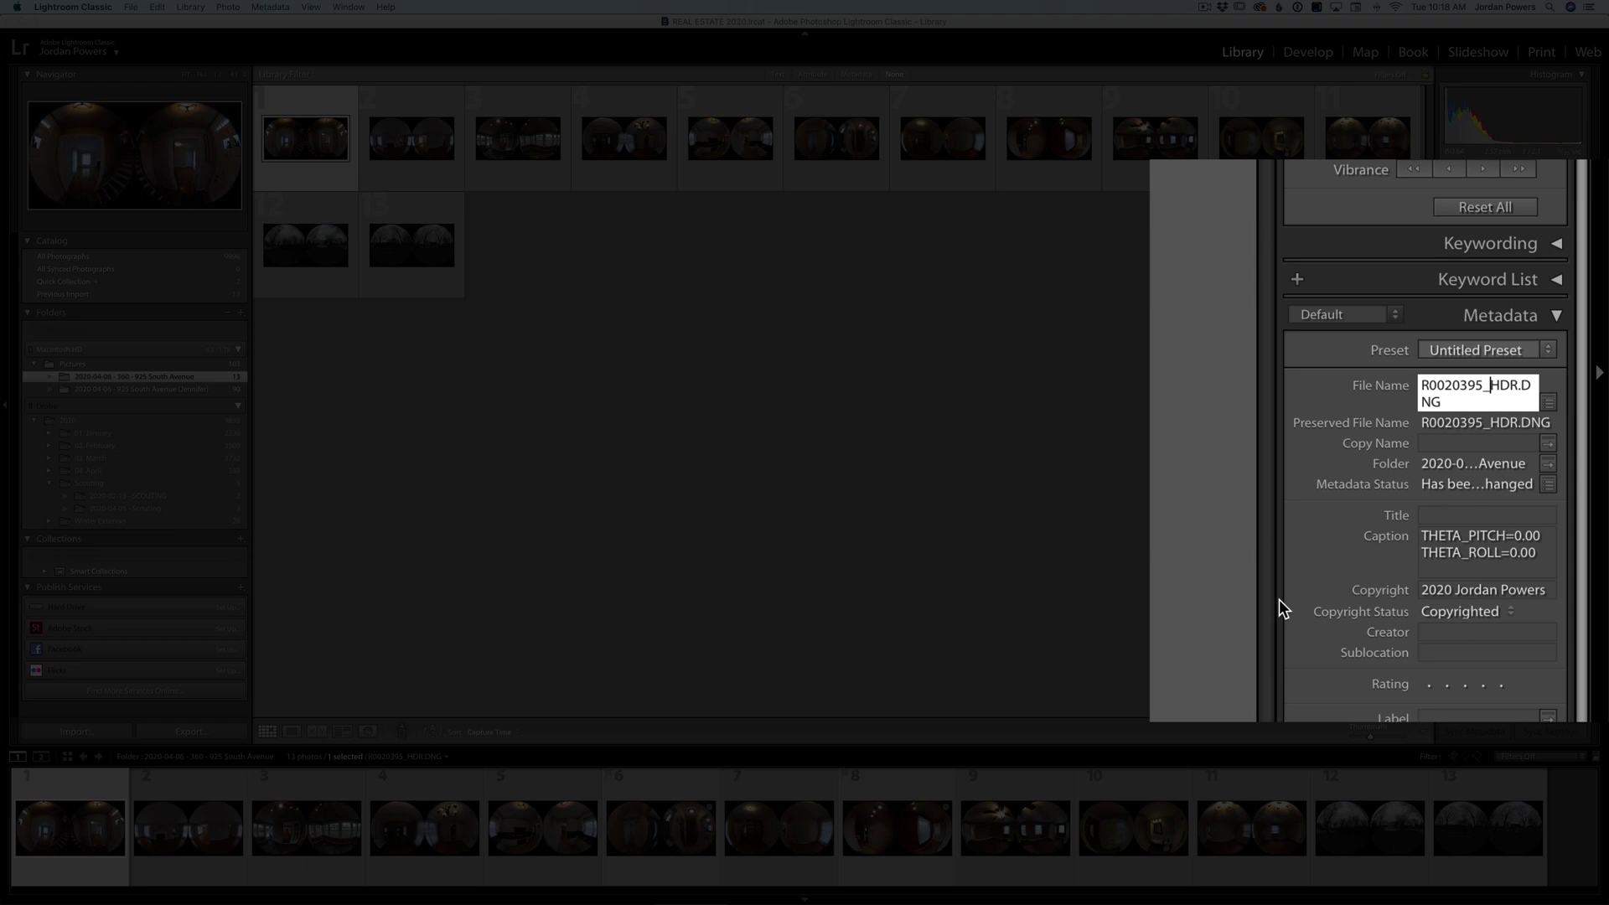
{"action": "key", "text": "BackSpace"}
{"action": "type", "text": "-"}
{"action": "key", "text": "Return"}
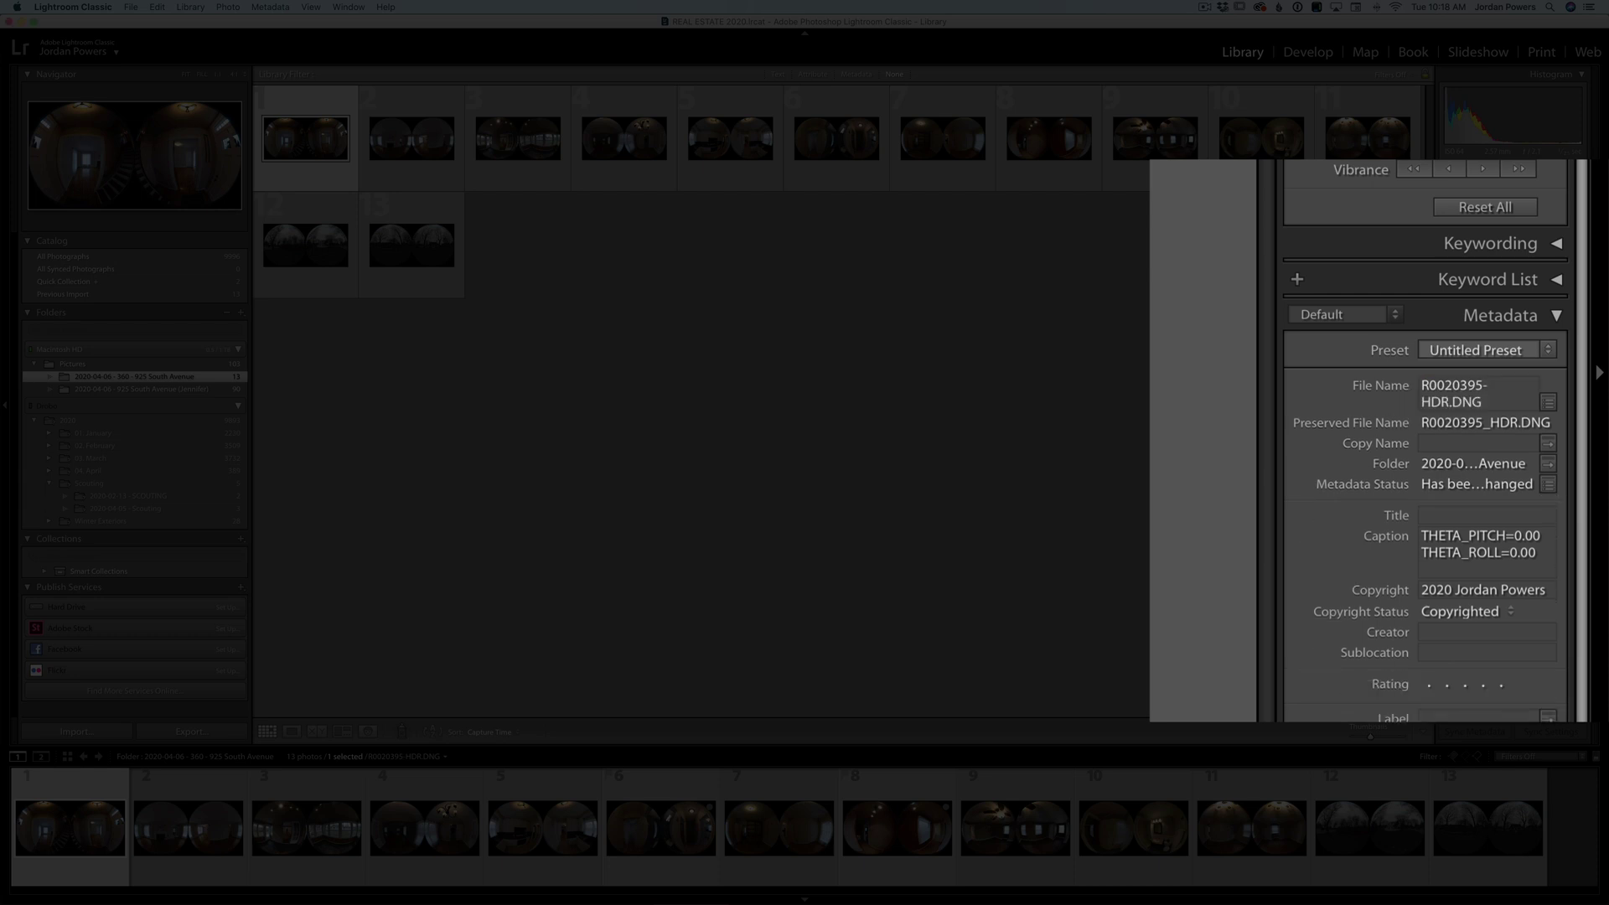
{"action": "key", "text": "Right"}
- Rename the second photo to R0020396-HDR.DNG
{"action": "left_click", "coordinate": [1487, 386]}
{"action": "left_click", "coordinate": [1487, 386]}
{"action": "key", "text": "BackSpace"}
{"action": "type", "text": "-"}
{"action": "key", "text": "Return"}
{"action": "key", "text": "Right"}
- Replace the underscore with a hyphen in the third photo's name and browse on through later photos
{"action": "left_click", "coordinate": [1480, 386]}
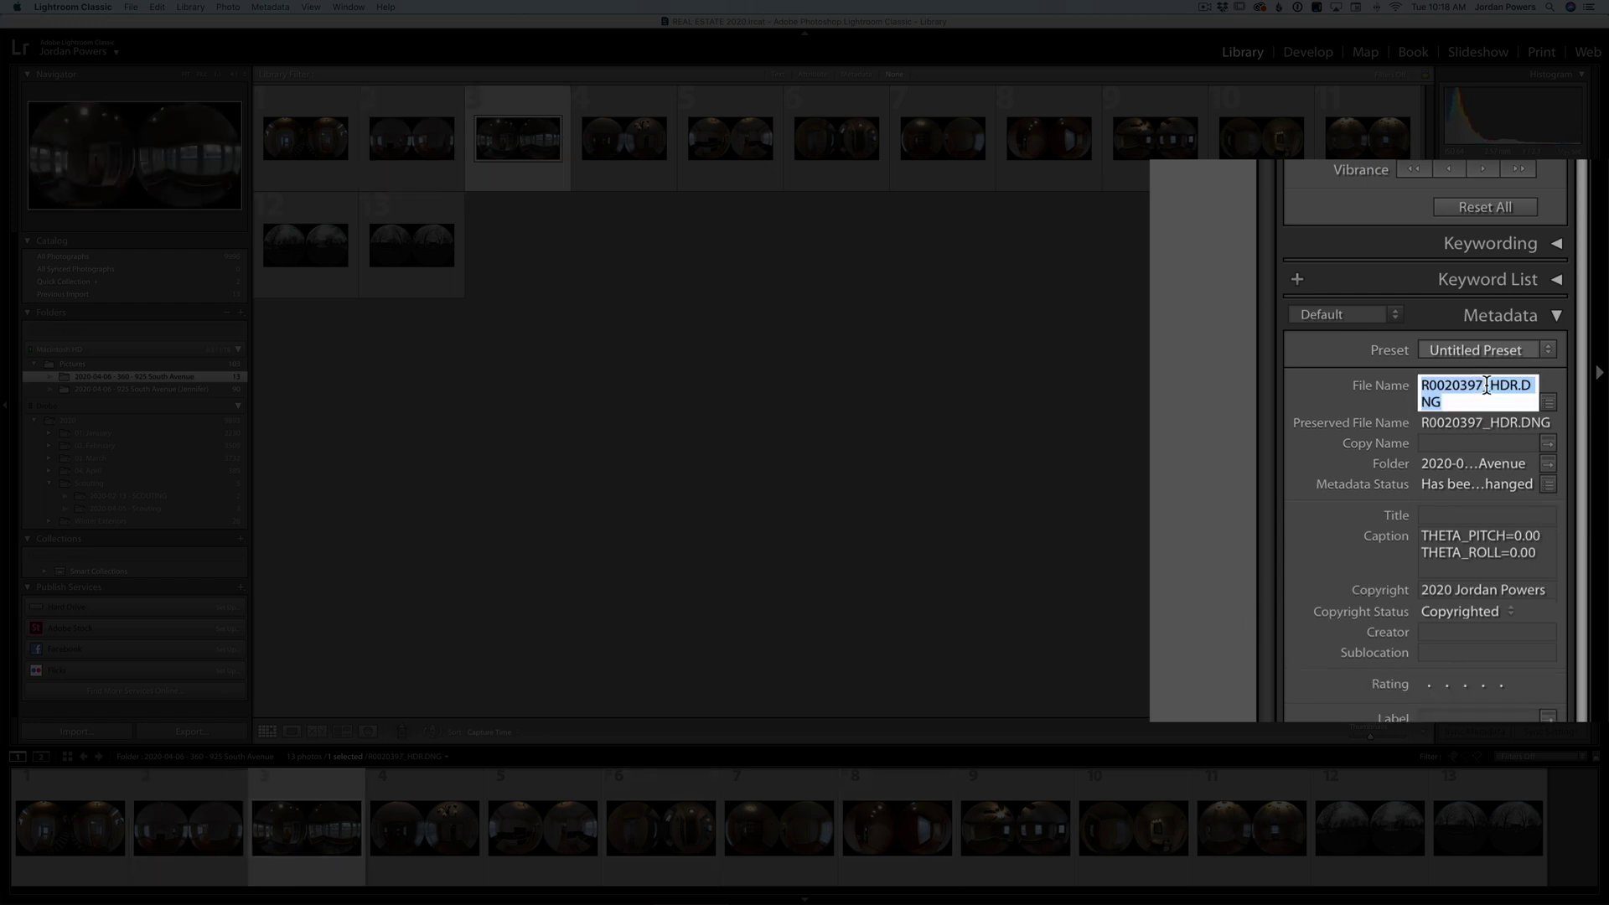
{"action": "left_click", "coordinate": [1483, 386]}
{"action": "key", "text": "BackSpace"}
{"action": "type", "text": "-"}
{"action": "key", "text": "Return"}
{"action": "key", "text": "Right"}
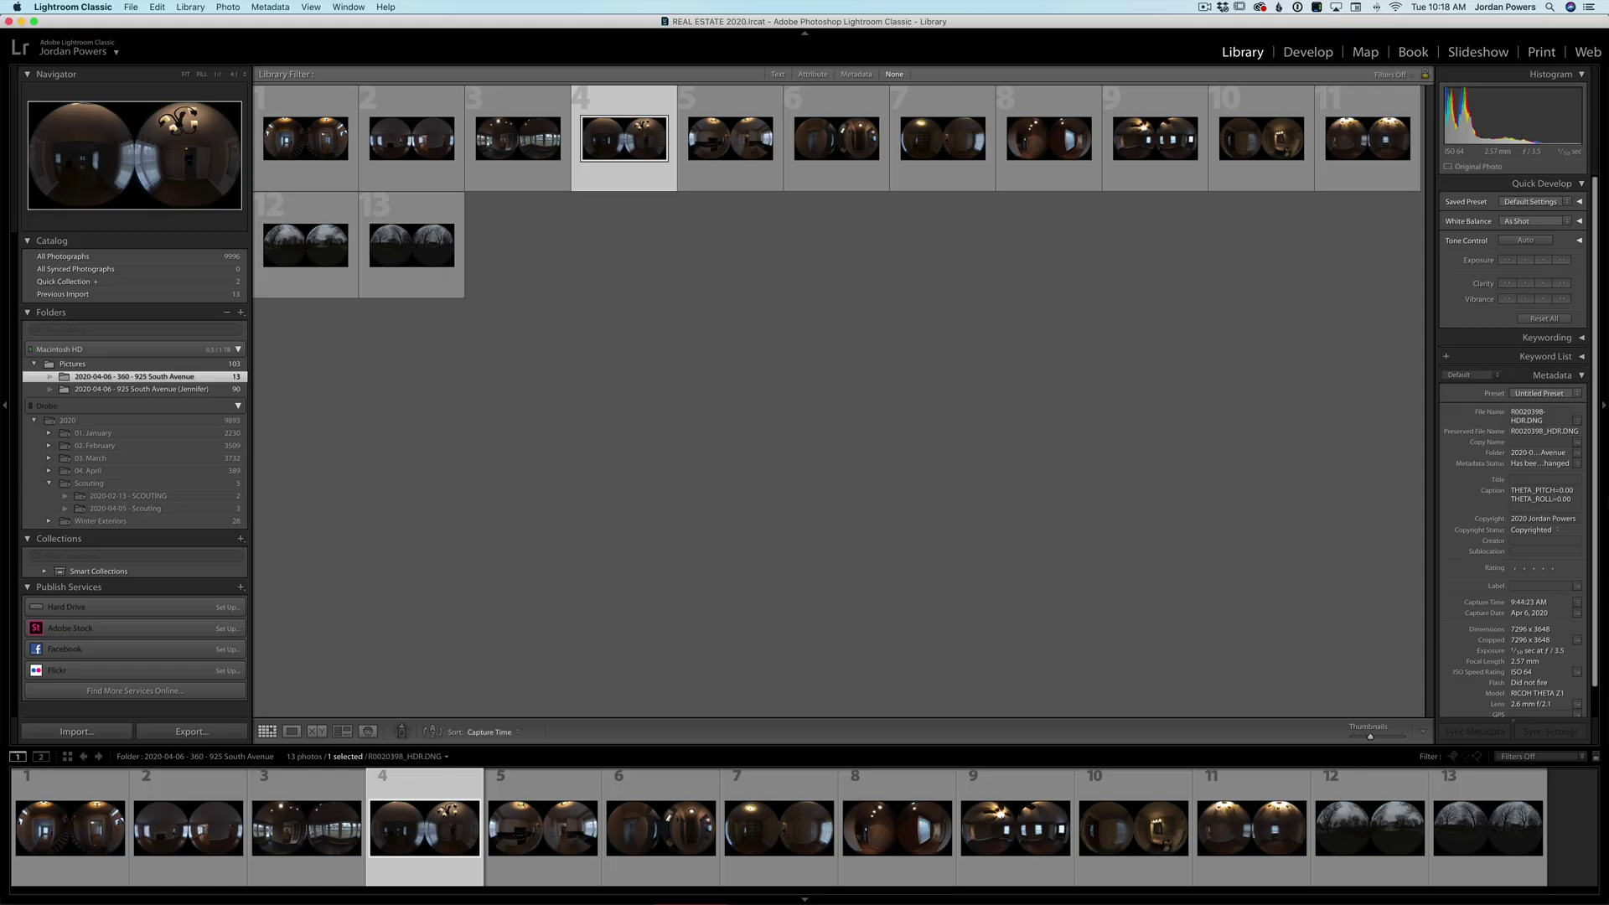
{"action": "key", "text": "Right"}
{"action": "key", "text": "Right"}
{"action": "key", "text": "Right"}
{"action": "key", "text": "Right"}
{"action": "key", "text": "Right"}
{"action": "key", "text": "Right"}
{"action": "key", "text": "Right"}
{"action": "key", "text": "Right"}
{"action": "key", "text": "Right"}
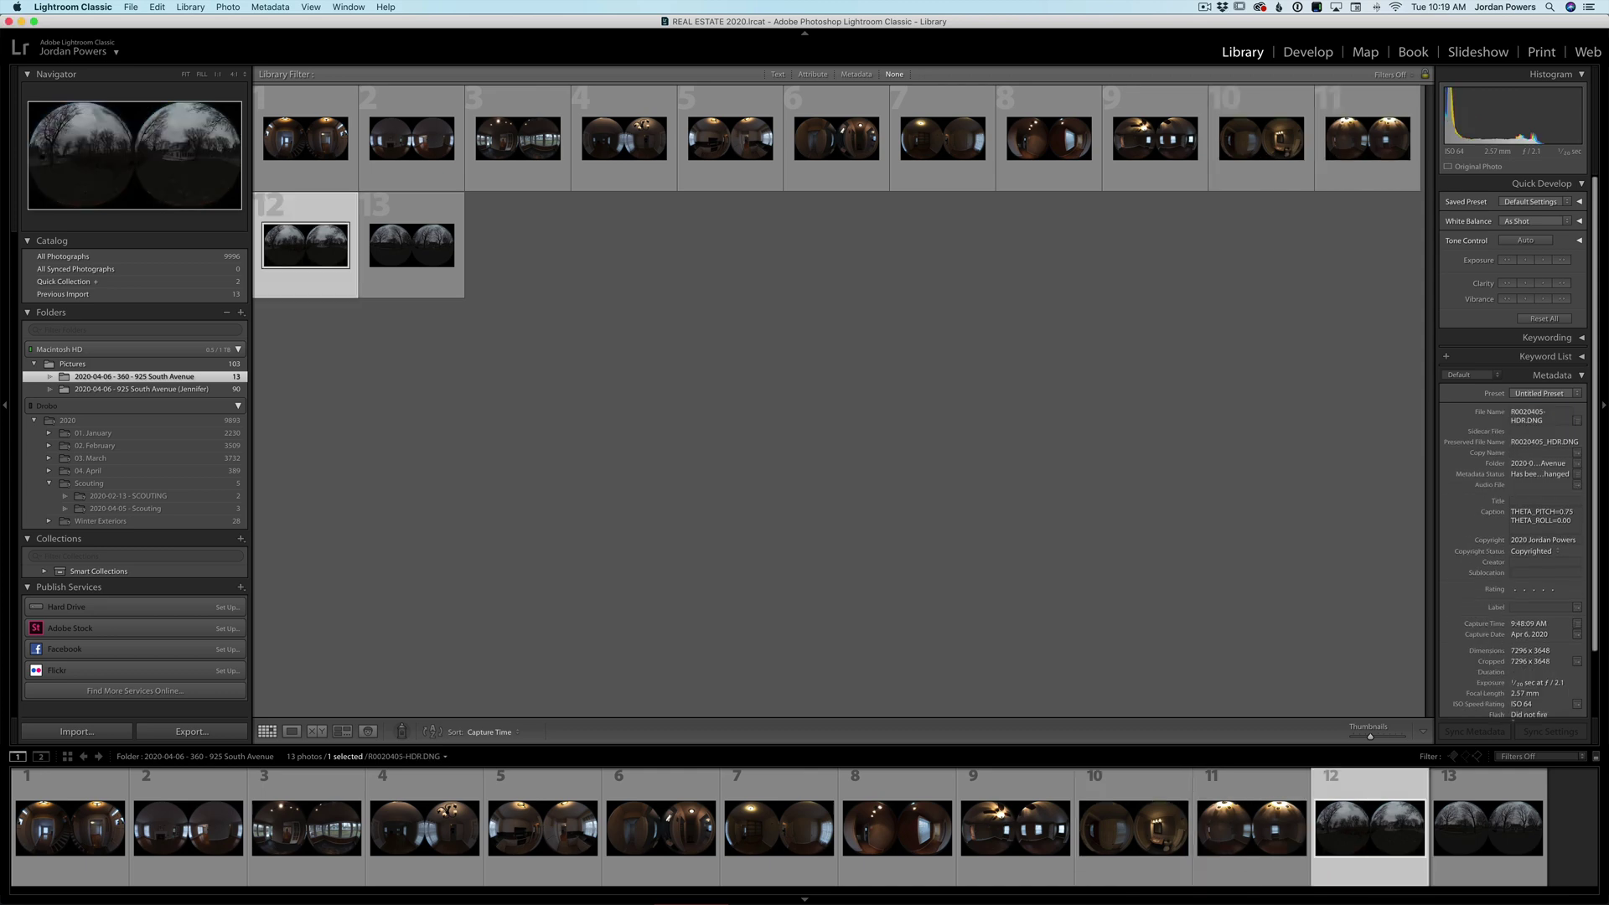
{"action": "key", "text": "Left"}
{"action": "key", "text": "Right"}
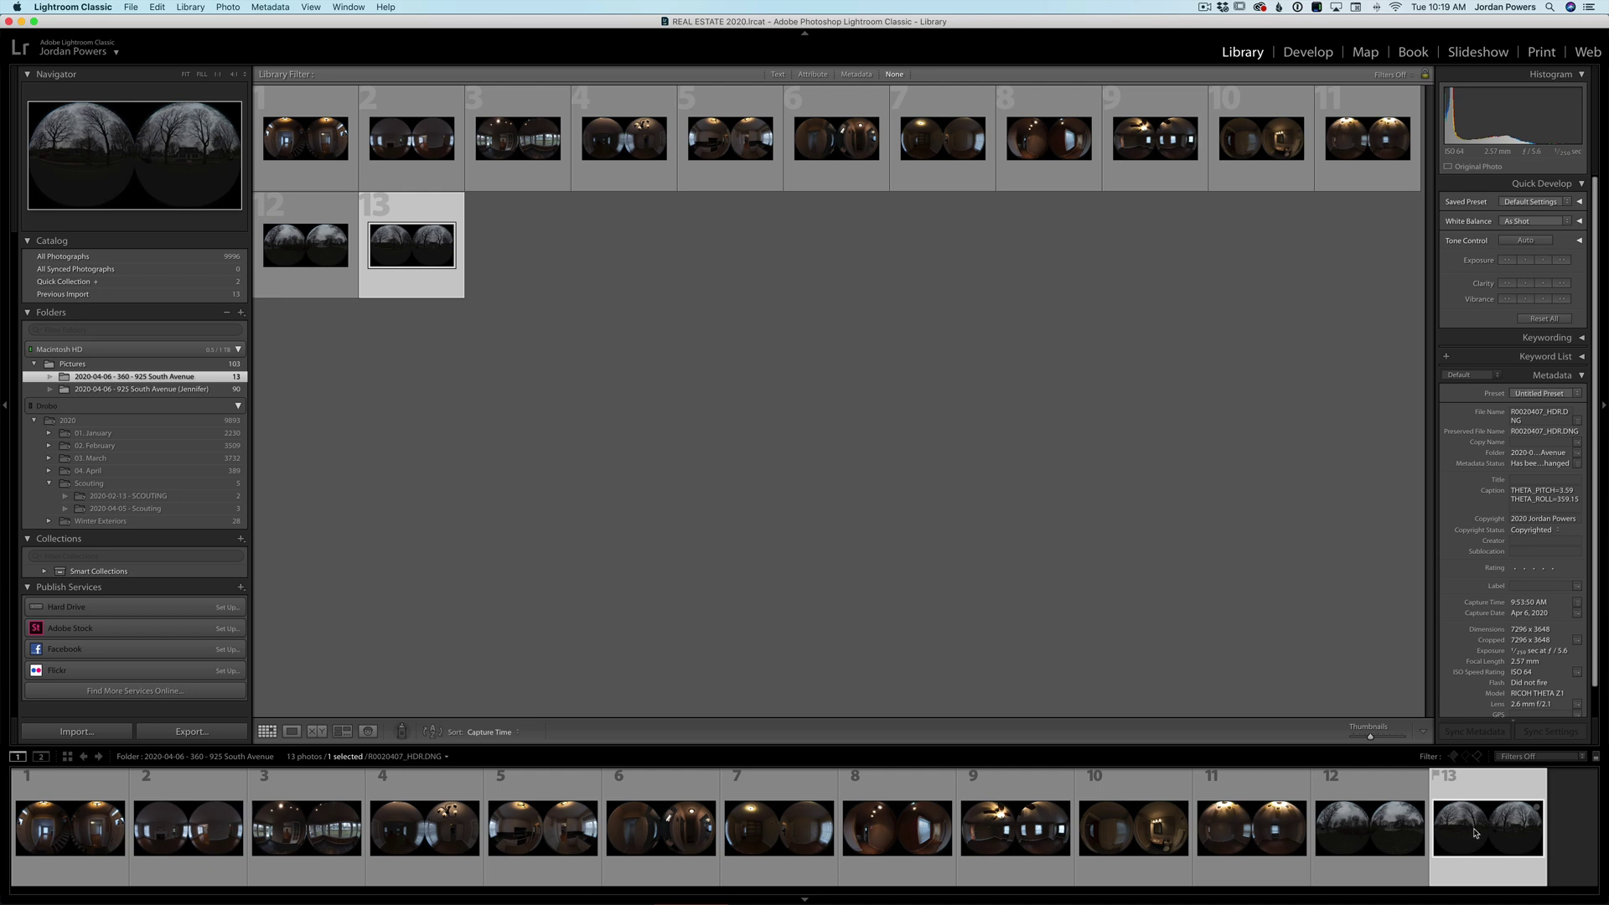
- Brighten R0020407_HDR.DNG in Develop: exposure +4.40 and highlights lowered to recover the sky
{"action": "key", "text": "d"}
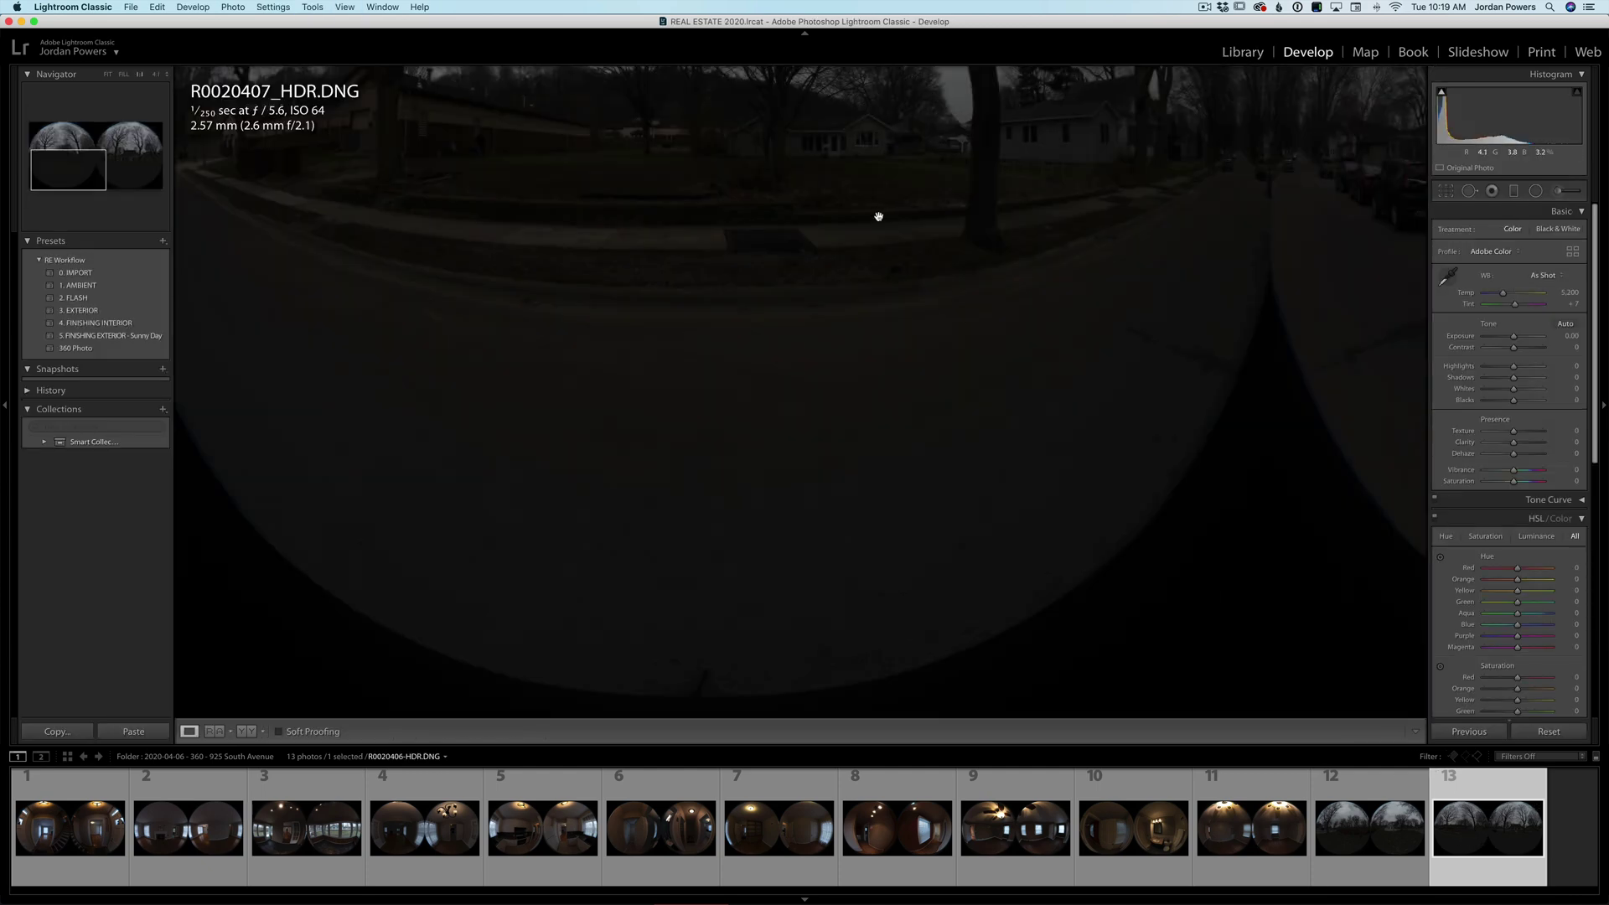
{"action": "left_click", "coordinate": [879, 217]}
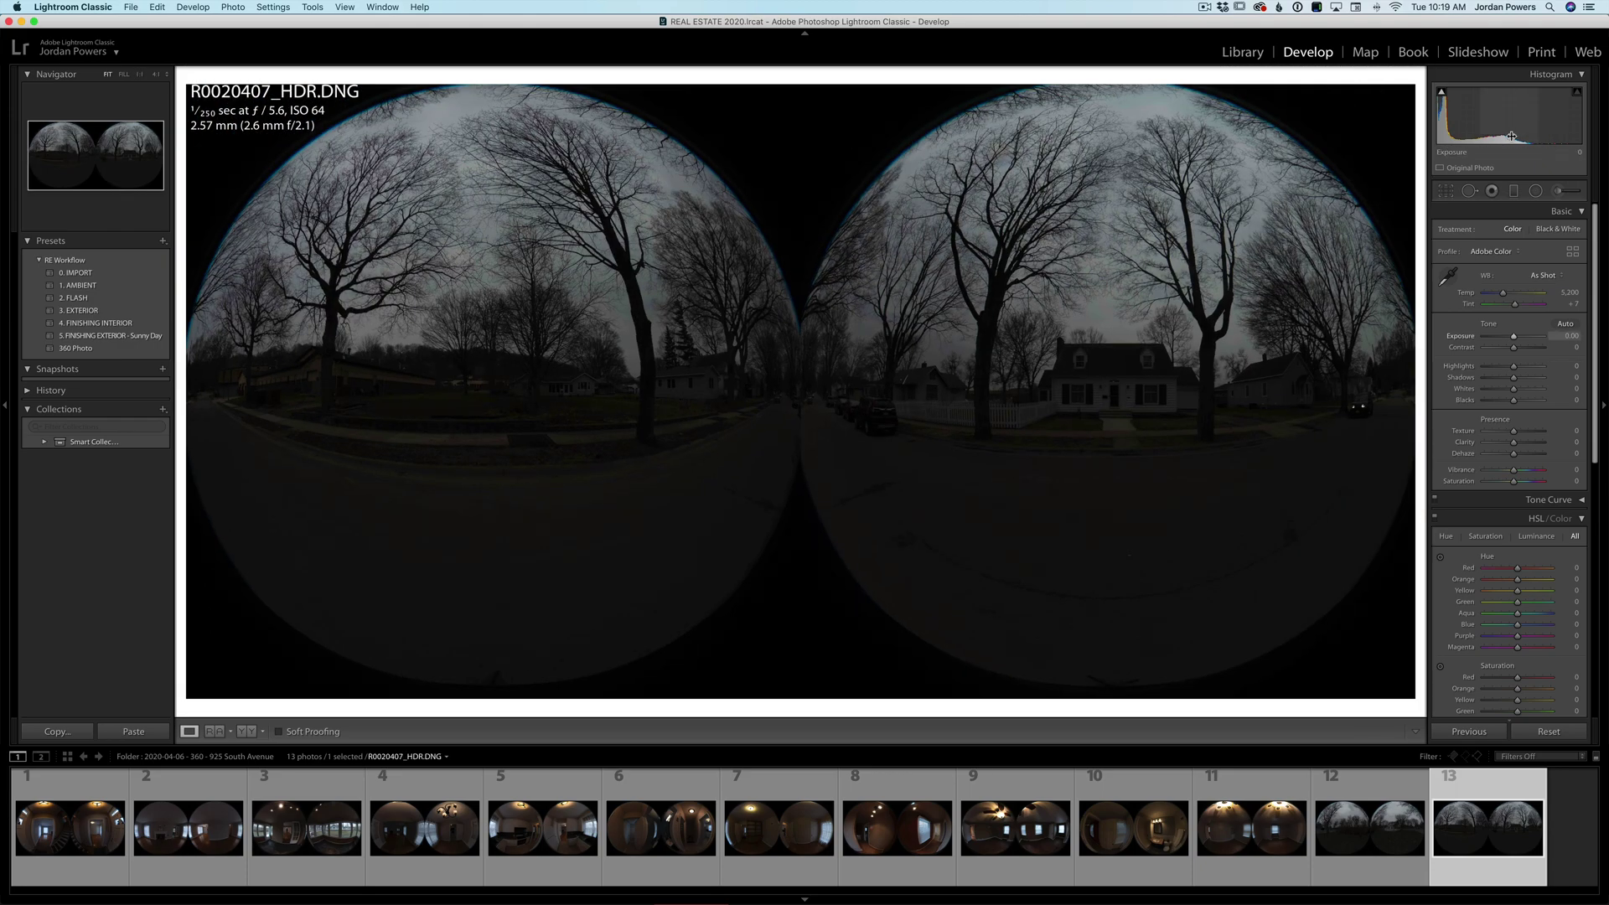
{"action": "mouse_move", "coordinate": [1508, 136]}
{"action": "left_mouse_down"}
{"action": "mouse_move", "coordinate": [1495, 140]}
{"action": "mouse_move", "coordinate": [1540, 140]}
{"action": "mouse_move", "coordinate": [1519, 140]}
{"action": "left_mouse_up"}
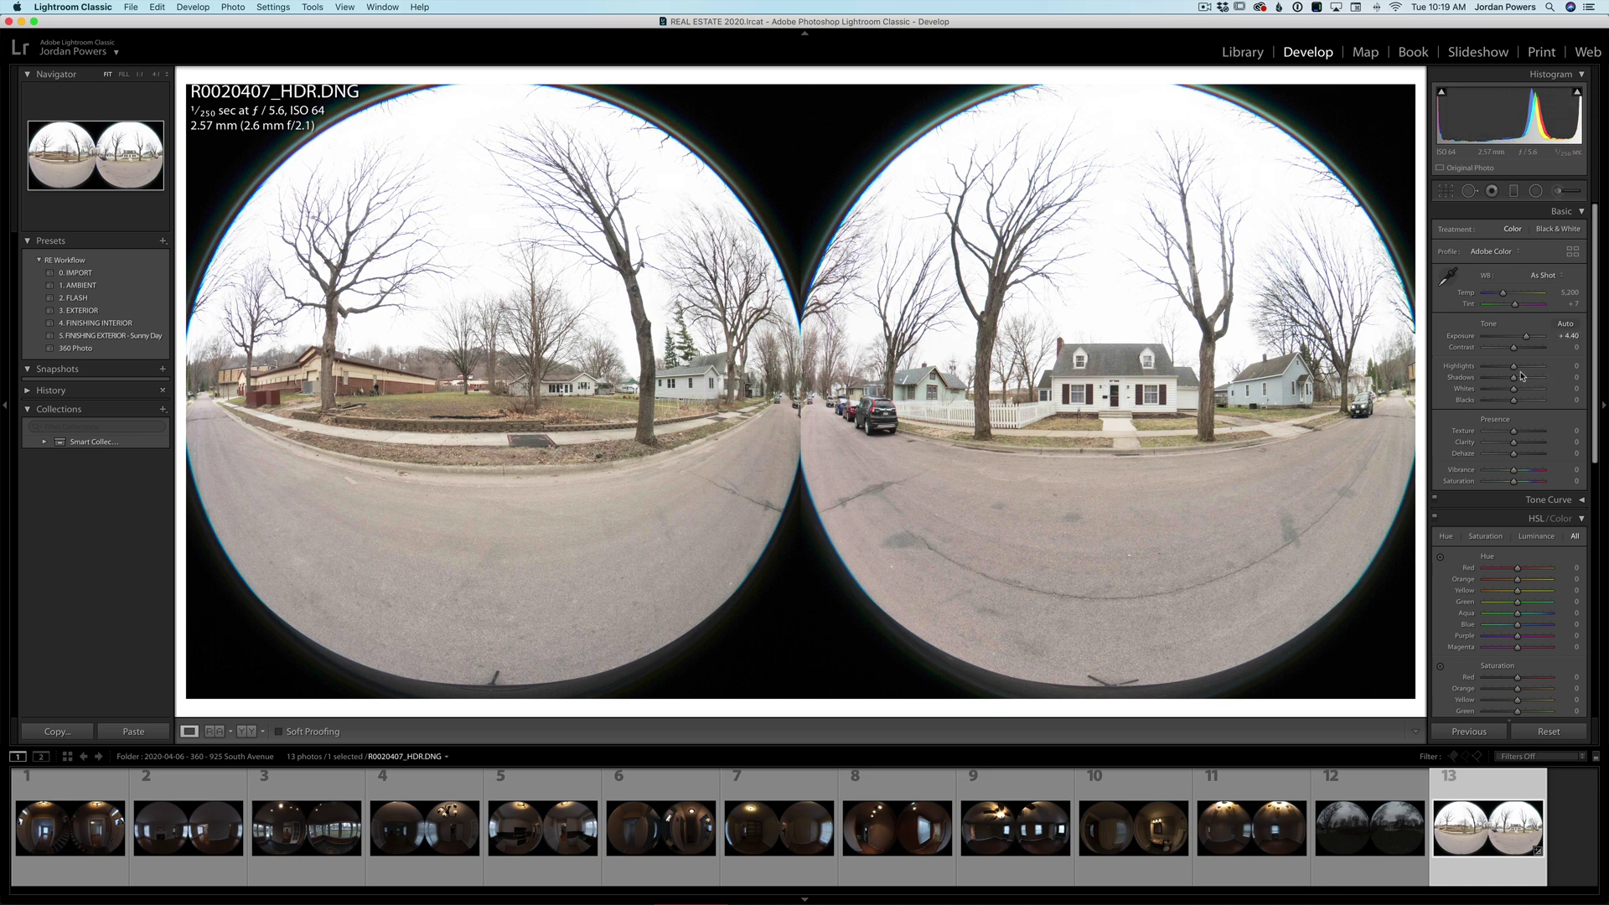
{"action": "mouse_move", "coordinate": [1513, 366]}
{"action": "left_mouse_down"}
{"action": "mouse_move", "coordinate": [1472, 368]}
{"action": "mouse_move", "coordinate": [1518, 379]}
{"action": "left_mouse_up"}
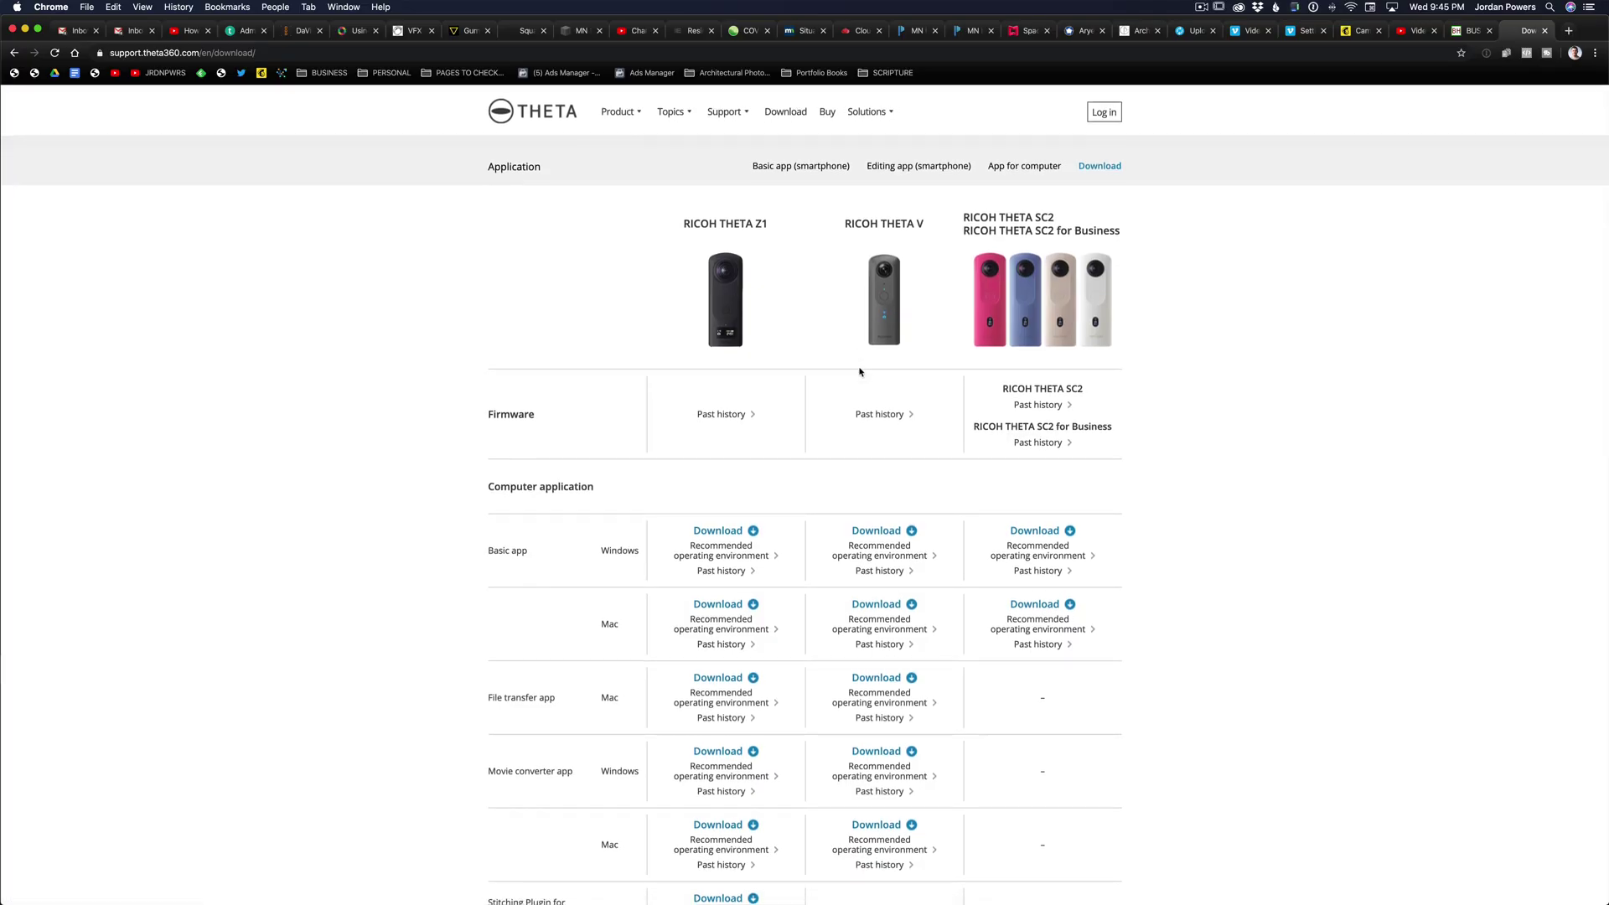
{"action": "scroll", "coordinate": [859, 371], "scroll_direction": "down", "scroll_amount": 5}
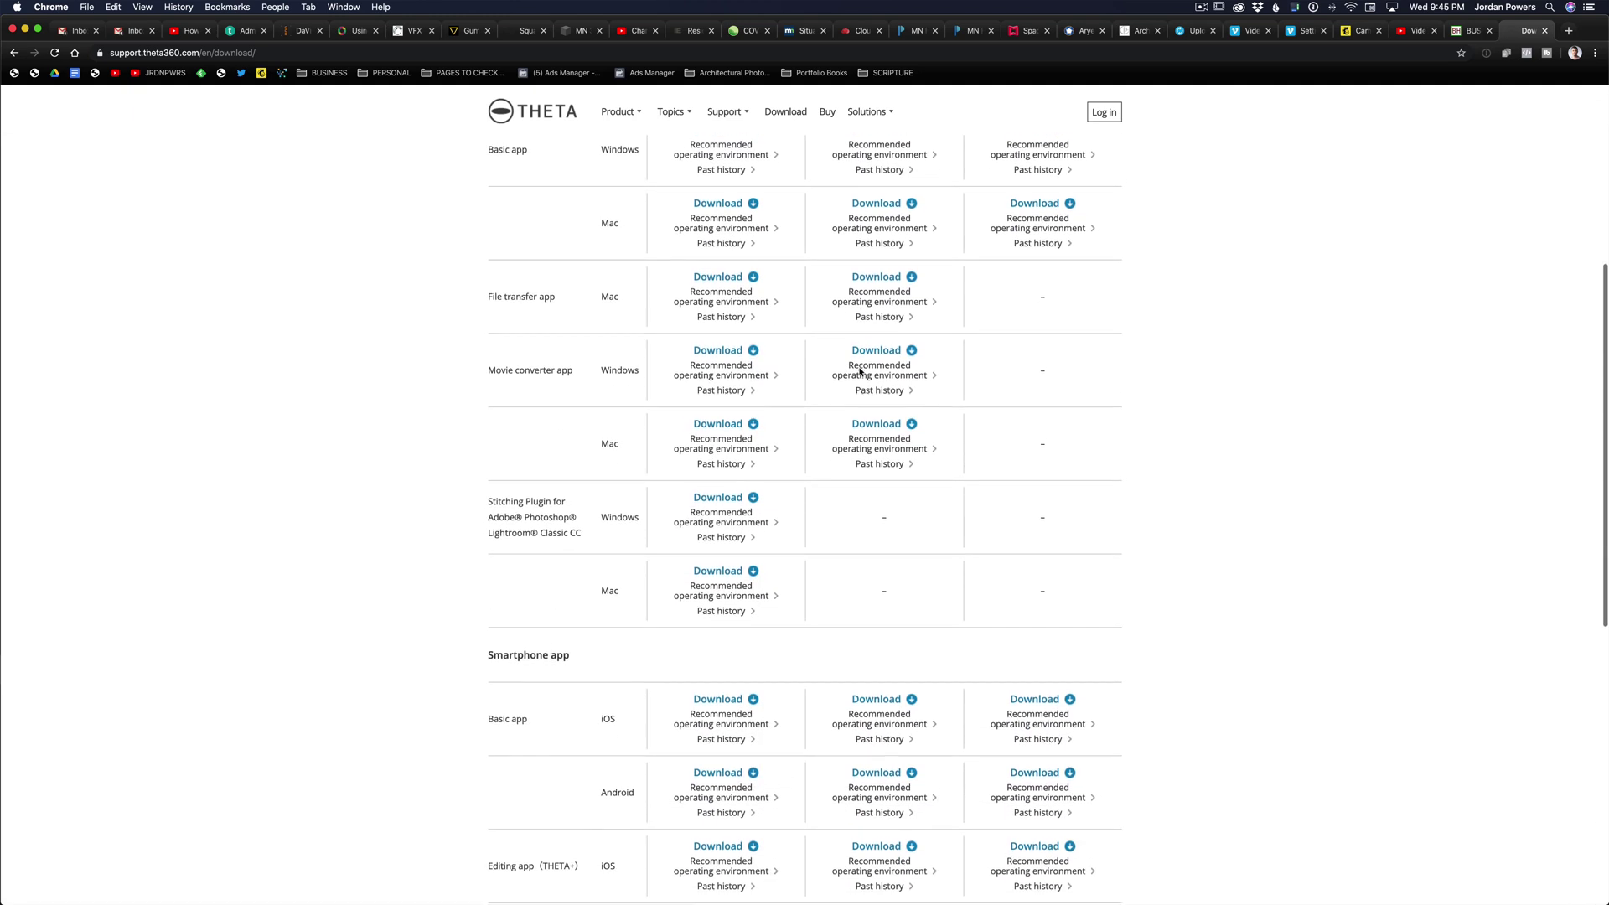
{"action": "scroll", "coordinate": [859, 372], "scroll_direction": "down", "scroll_amount": 1}
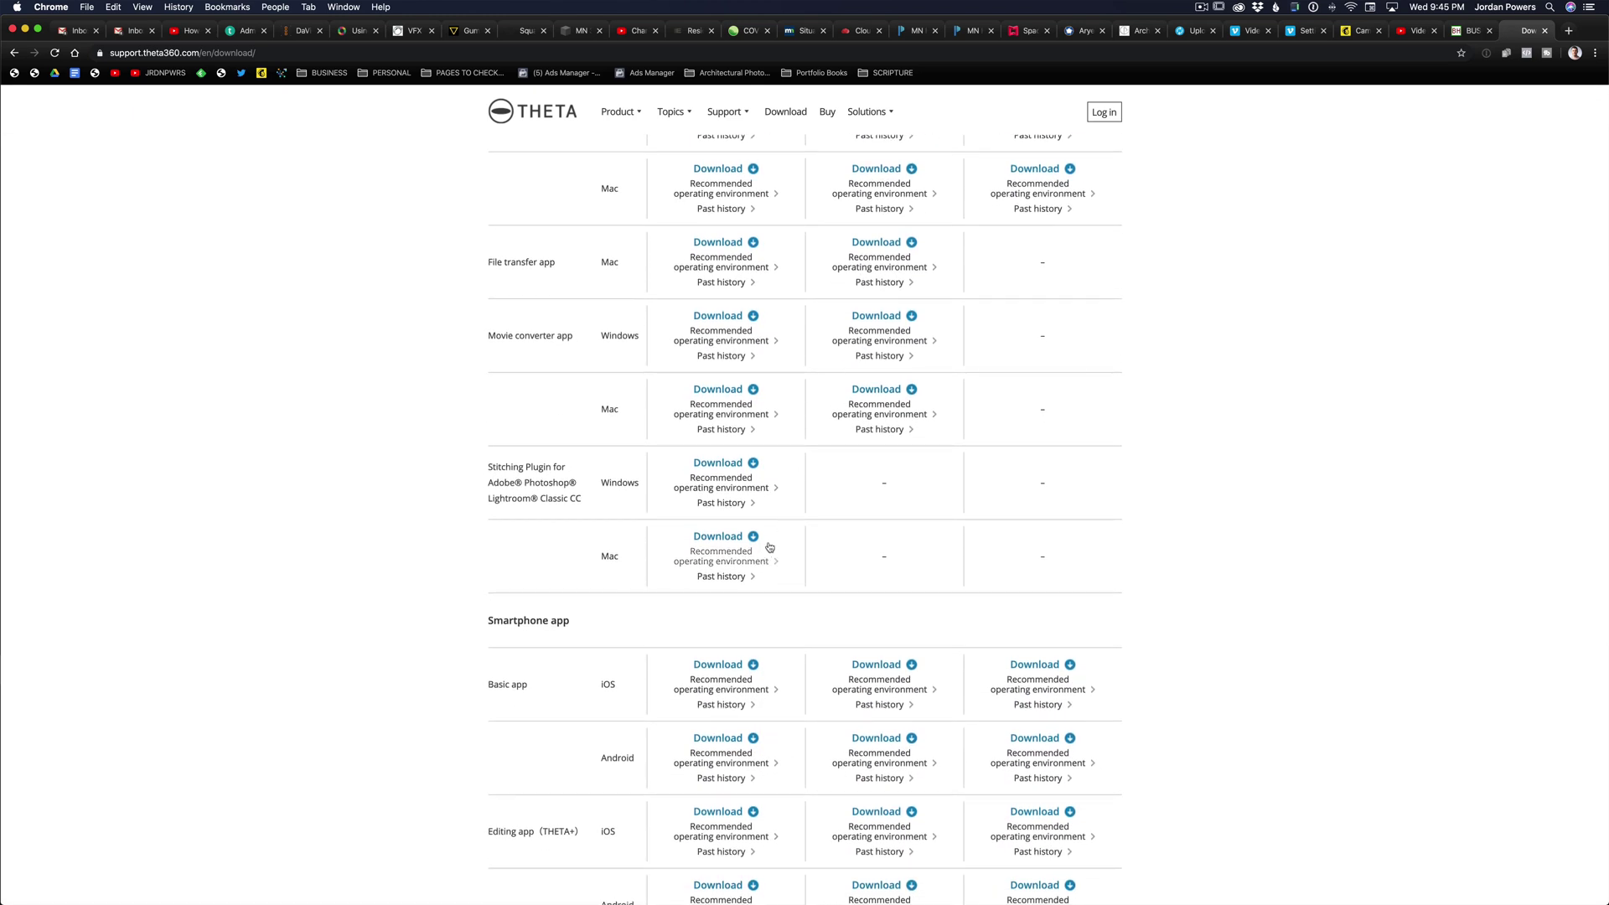
{"action": "scroll", "coordinate": [712, 394], "scroll_direction": "up", "scroll_amount": 5}
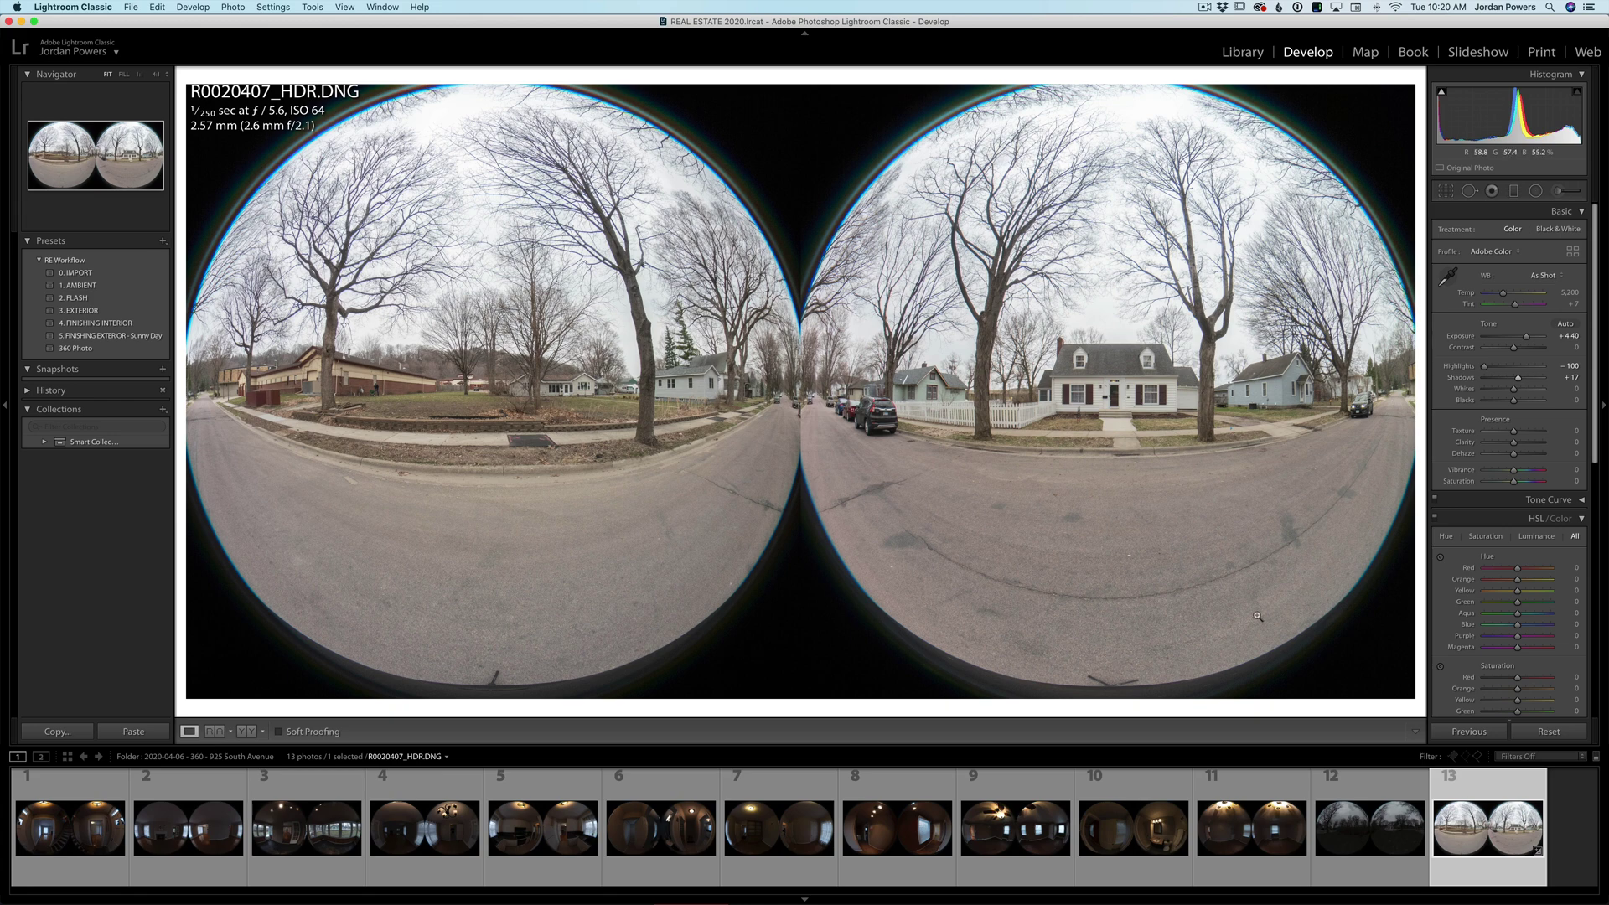
- Send photo 13 to RICOH THETA Stitcher as an edited copy, then dismiss the 'No compatible DNG files' alert
{"action": "right_click", "coordinate": [1455, 825]}
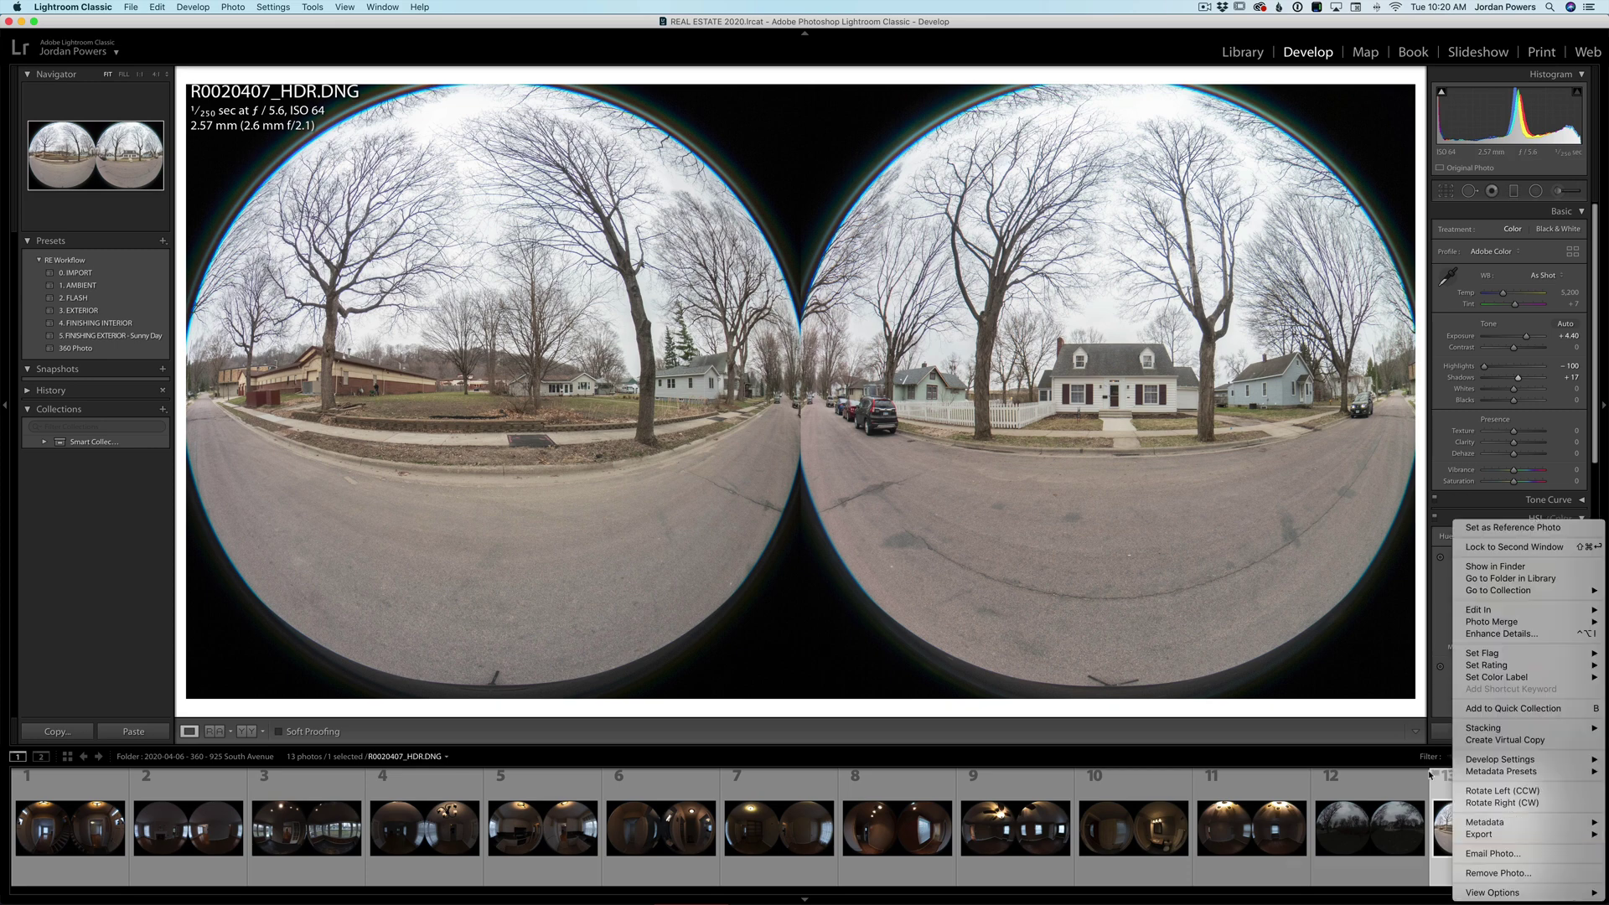
{"action": "mouse_move", "coordinate": [1487, 613]}
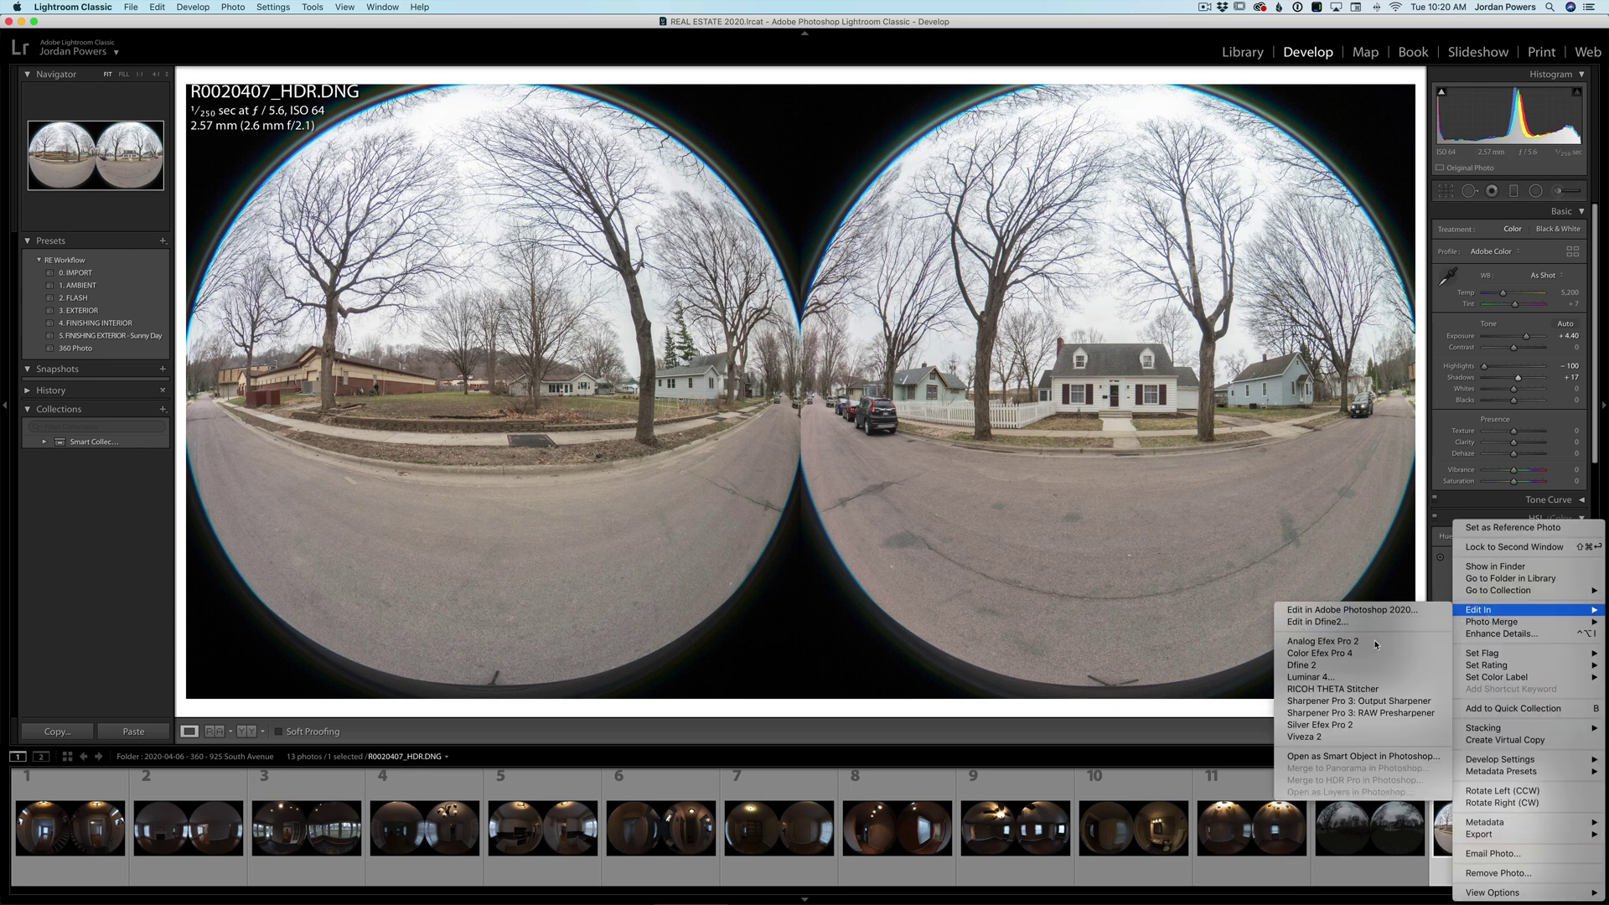
{"action": "left_click", "coordinate": [1357, 690]}
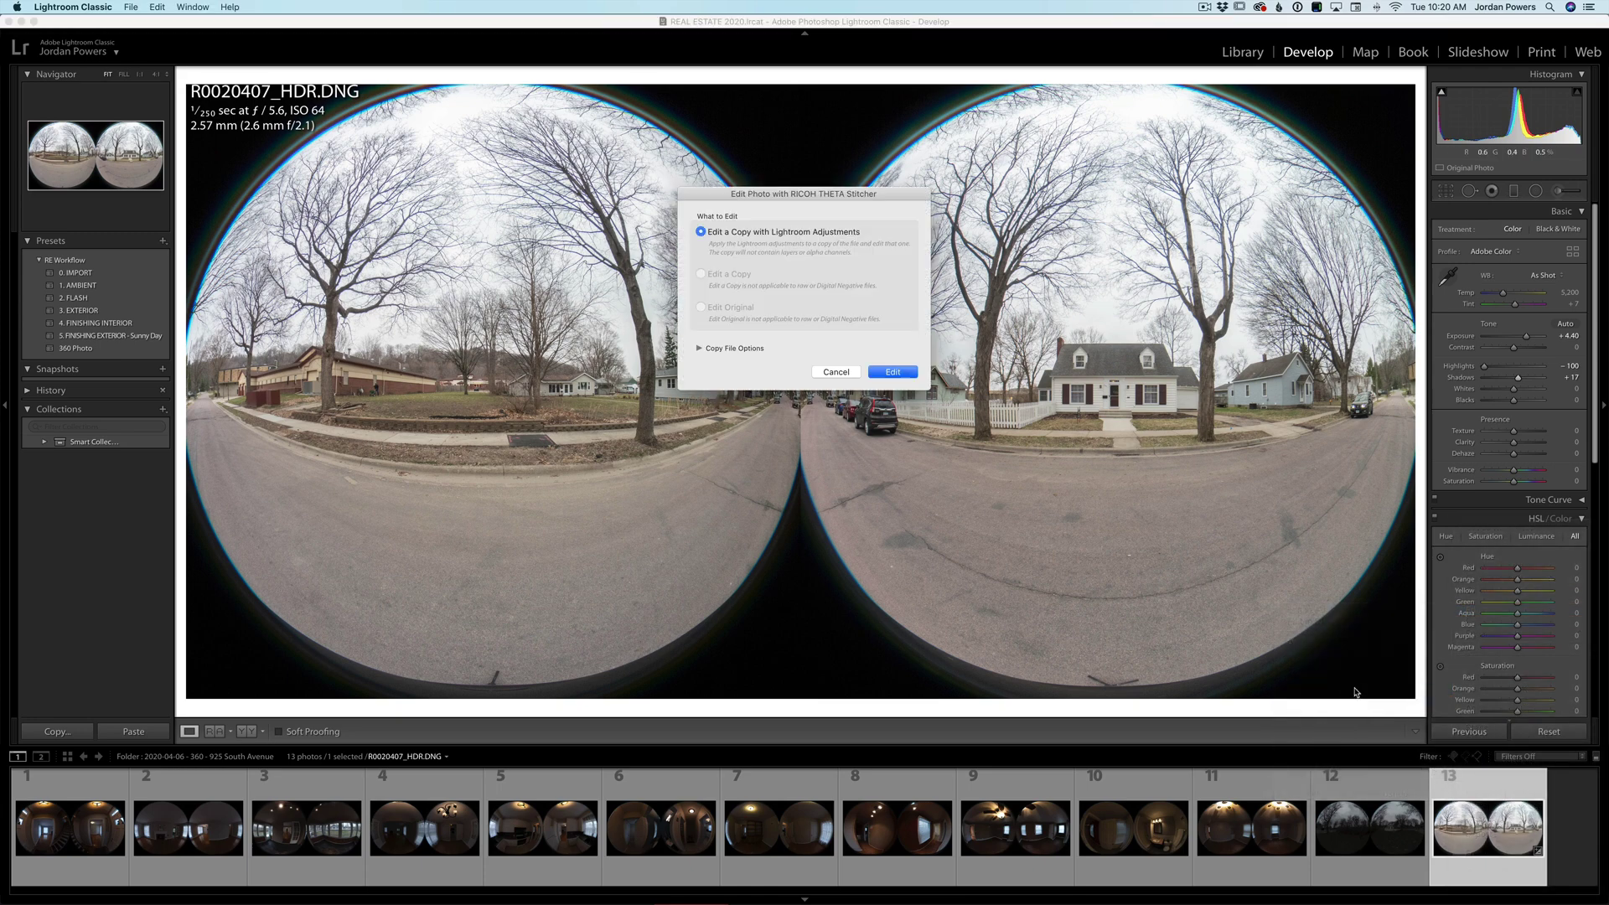
{"action": "left_click", "coordinate": [887, 373]}
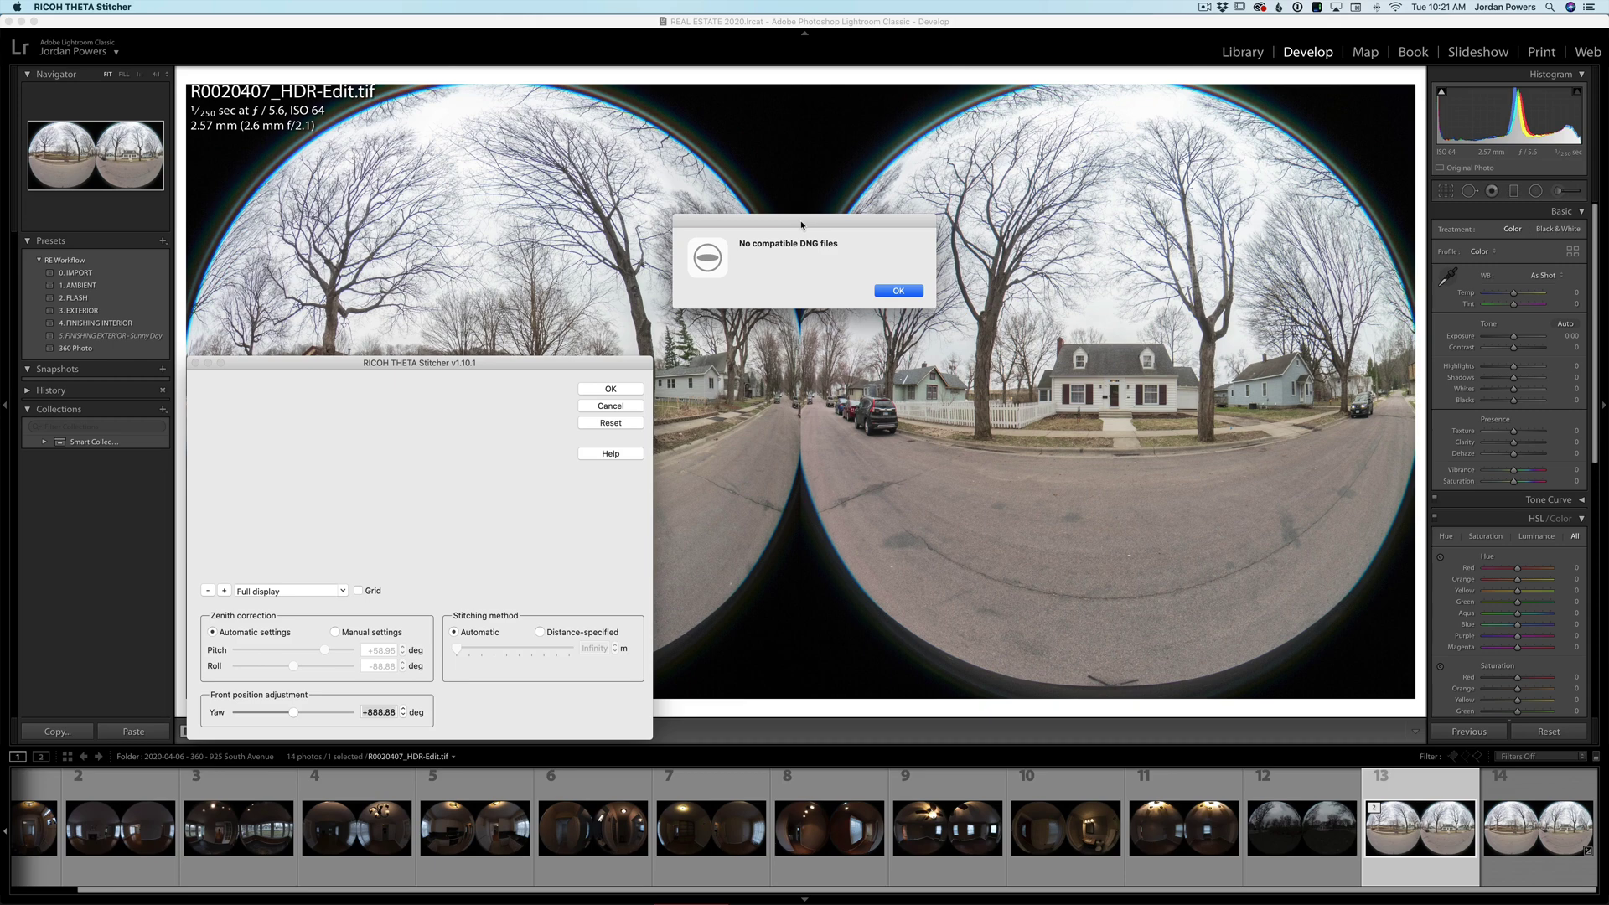
{"action": "left_click", "coordinate": [898, 291]}
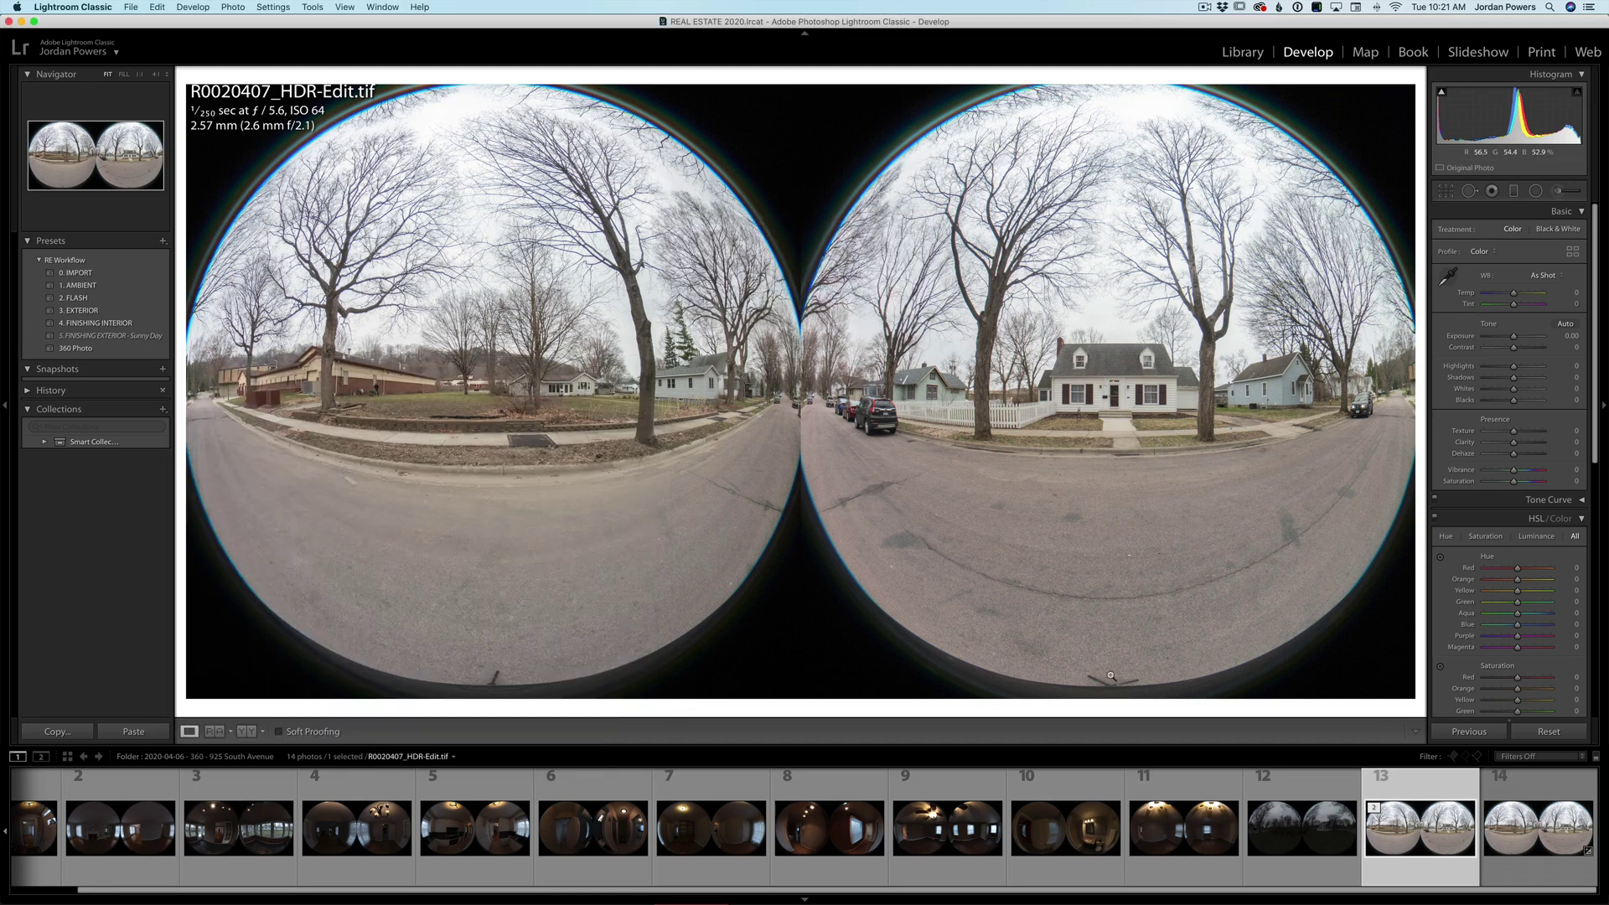
- Delete the rejected R0020407_HDR-Edit.tif copy from disk
{"action": "right_click", "coordinate": [1426, 832]}
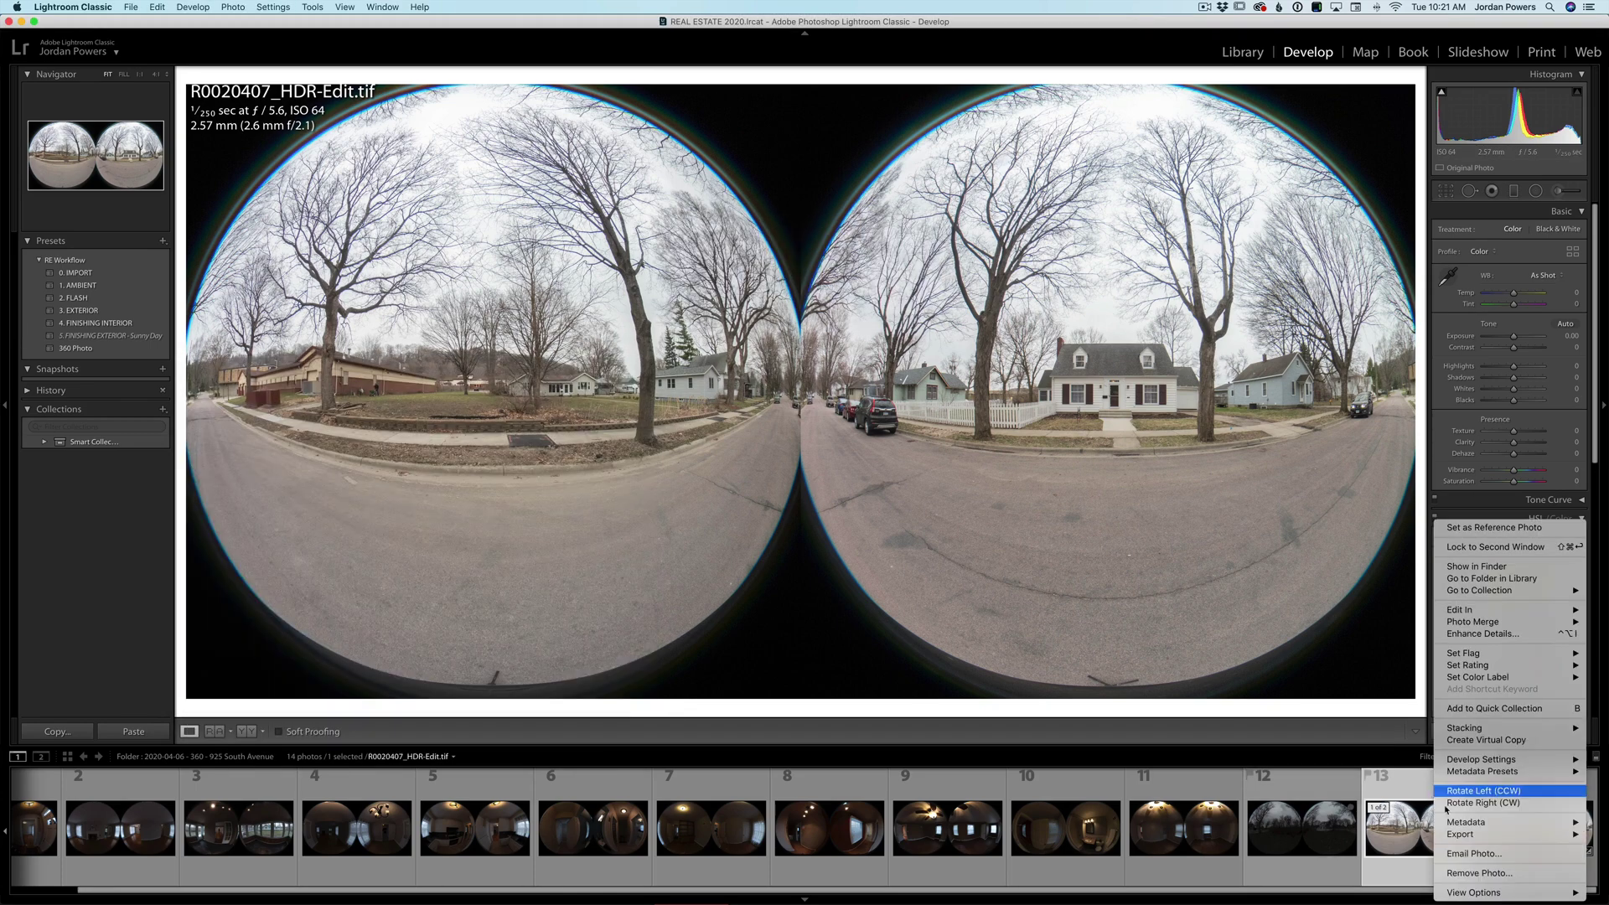
{"action": "left_click", "coordinate": [1464, 875]}
{"action": "left_click", "coordinate": [777, 299]}
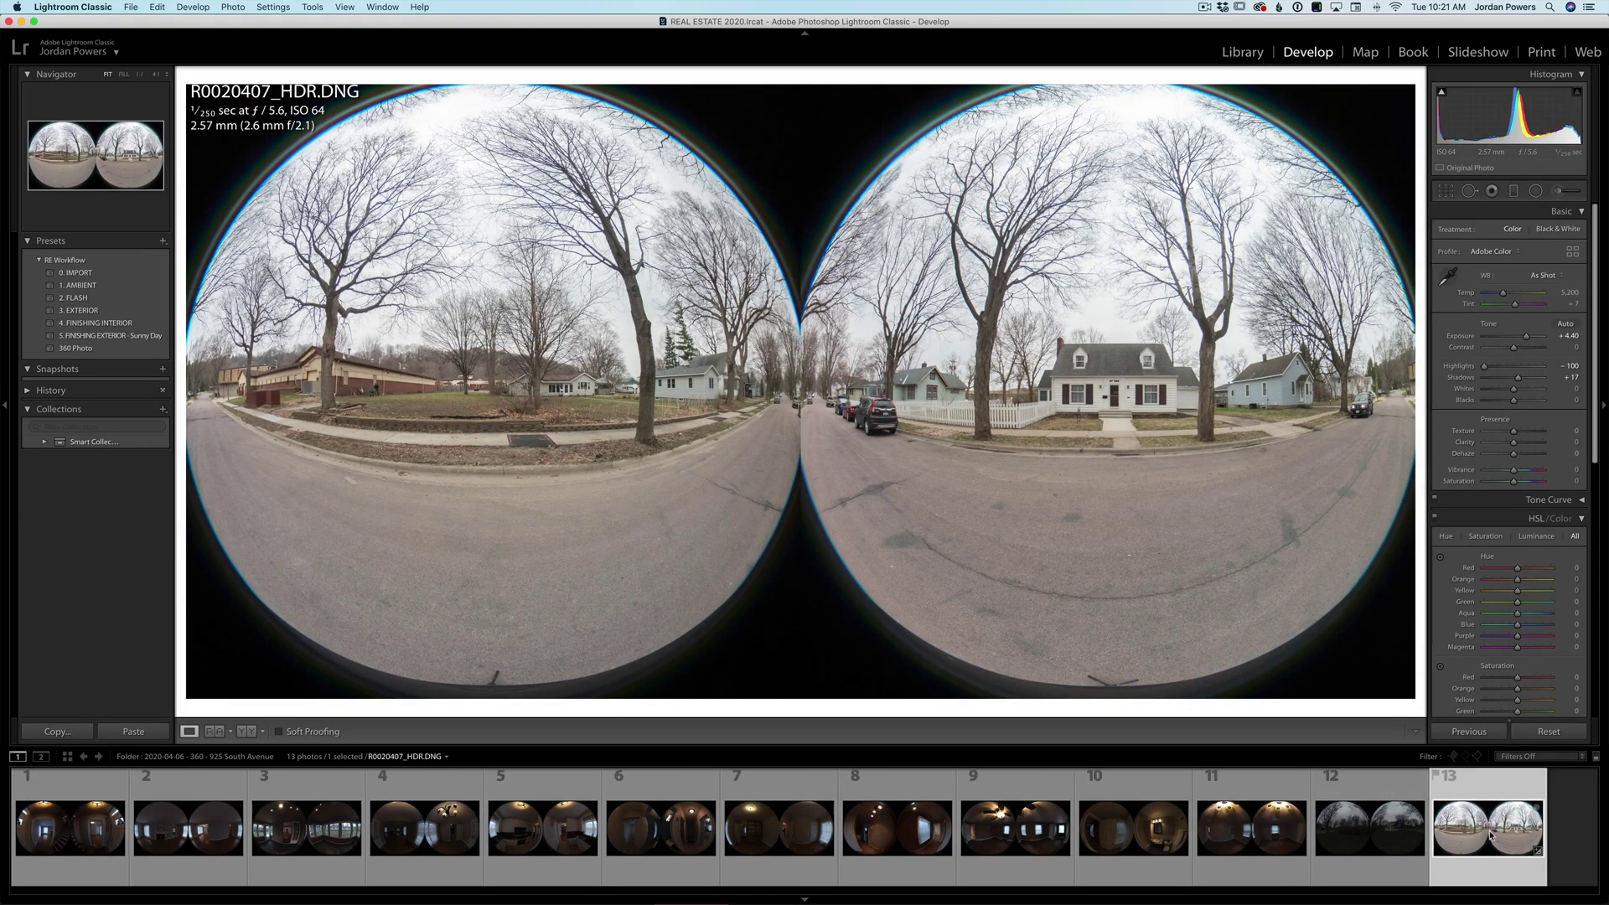
- Rename the street photo to R0020407-HDR.DNG in the Metadata panel
{"action": "key", "text": "e"}
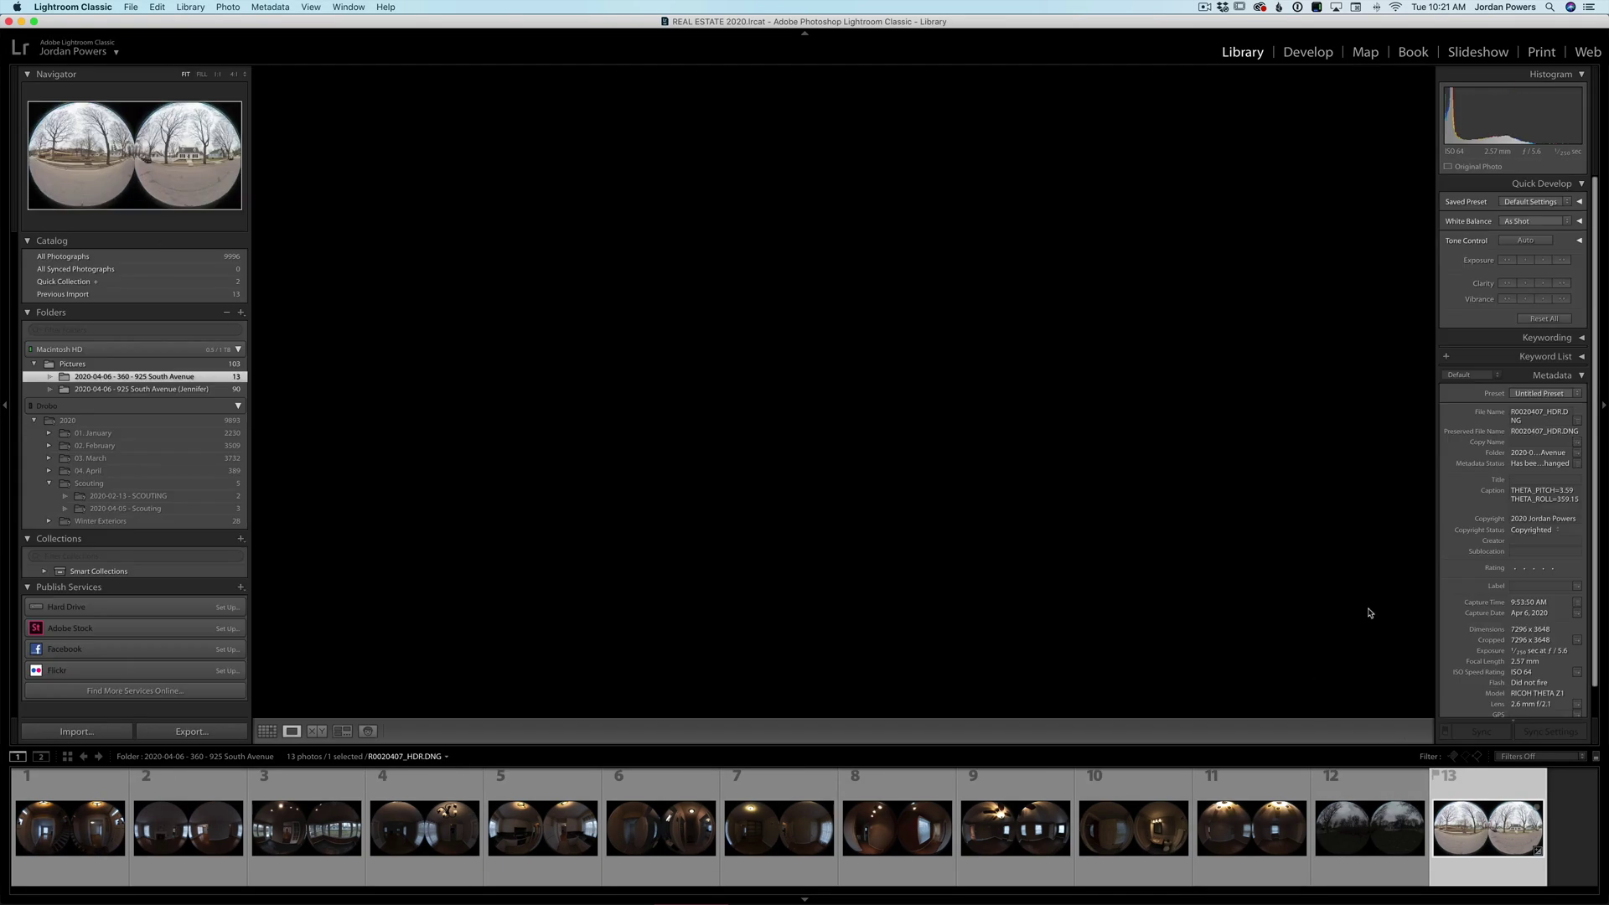
{"action": "left_click", "coordinate": [1548, 418]}
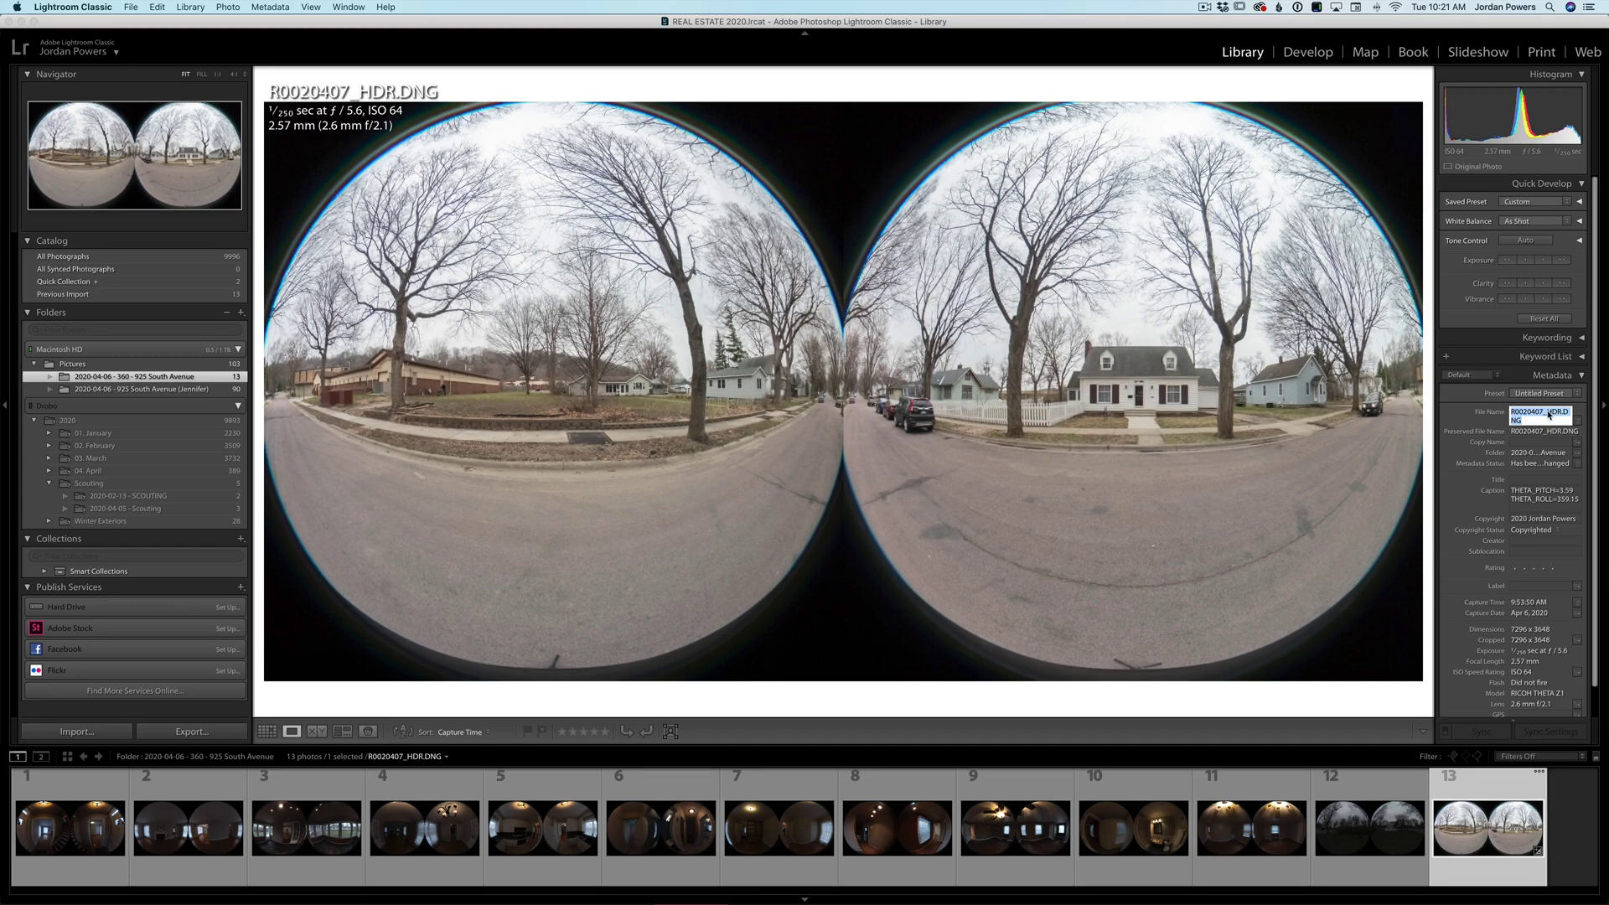
{"action": "key", "text": "BackSpace"}
{"action": "type", "text": "-"}
{"action": "key", "text": "Return"}
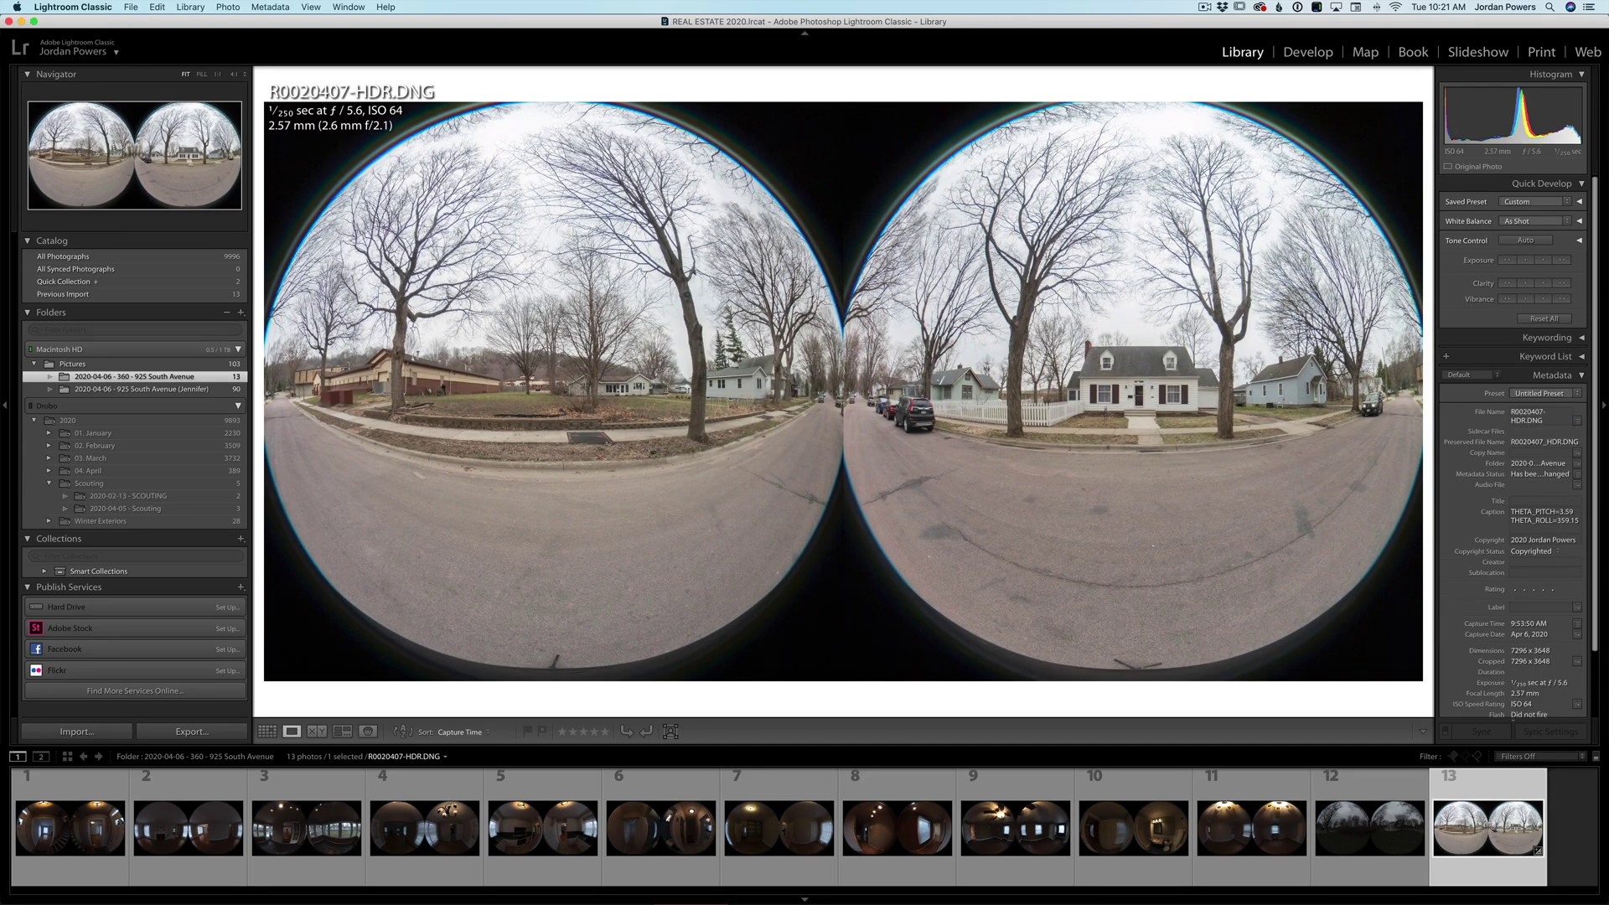
- Send R0020407-HDR.DNG to RICOH THETA Stitcher as an edited copy with Lightroom adjustments
{"action": "right_click", "coordinate": [1453, 800]}
{"action": "mouse_move", "coordinate": [1479, 610]}
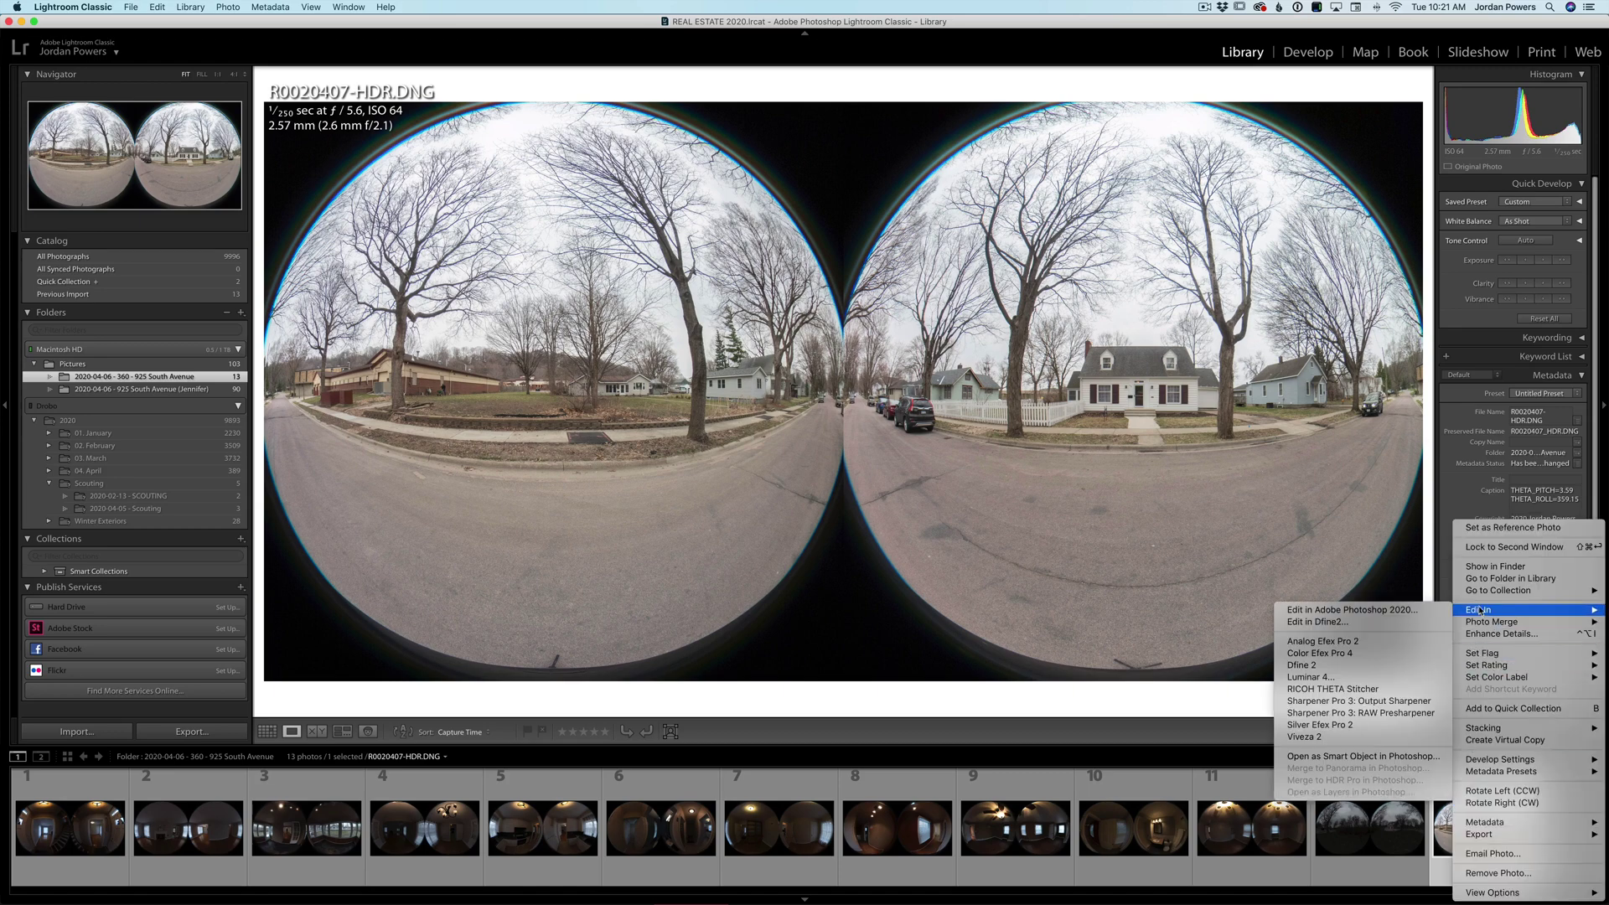
{"action": "left_click", "coordinate": [1363, 689]}
{"action": "left_click", "coordinate": [899, 375]}
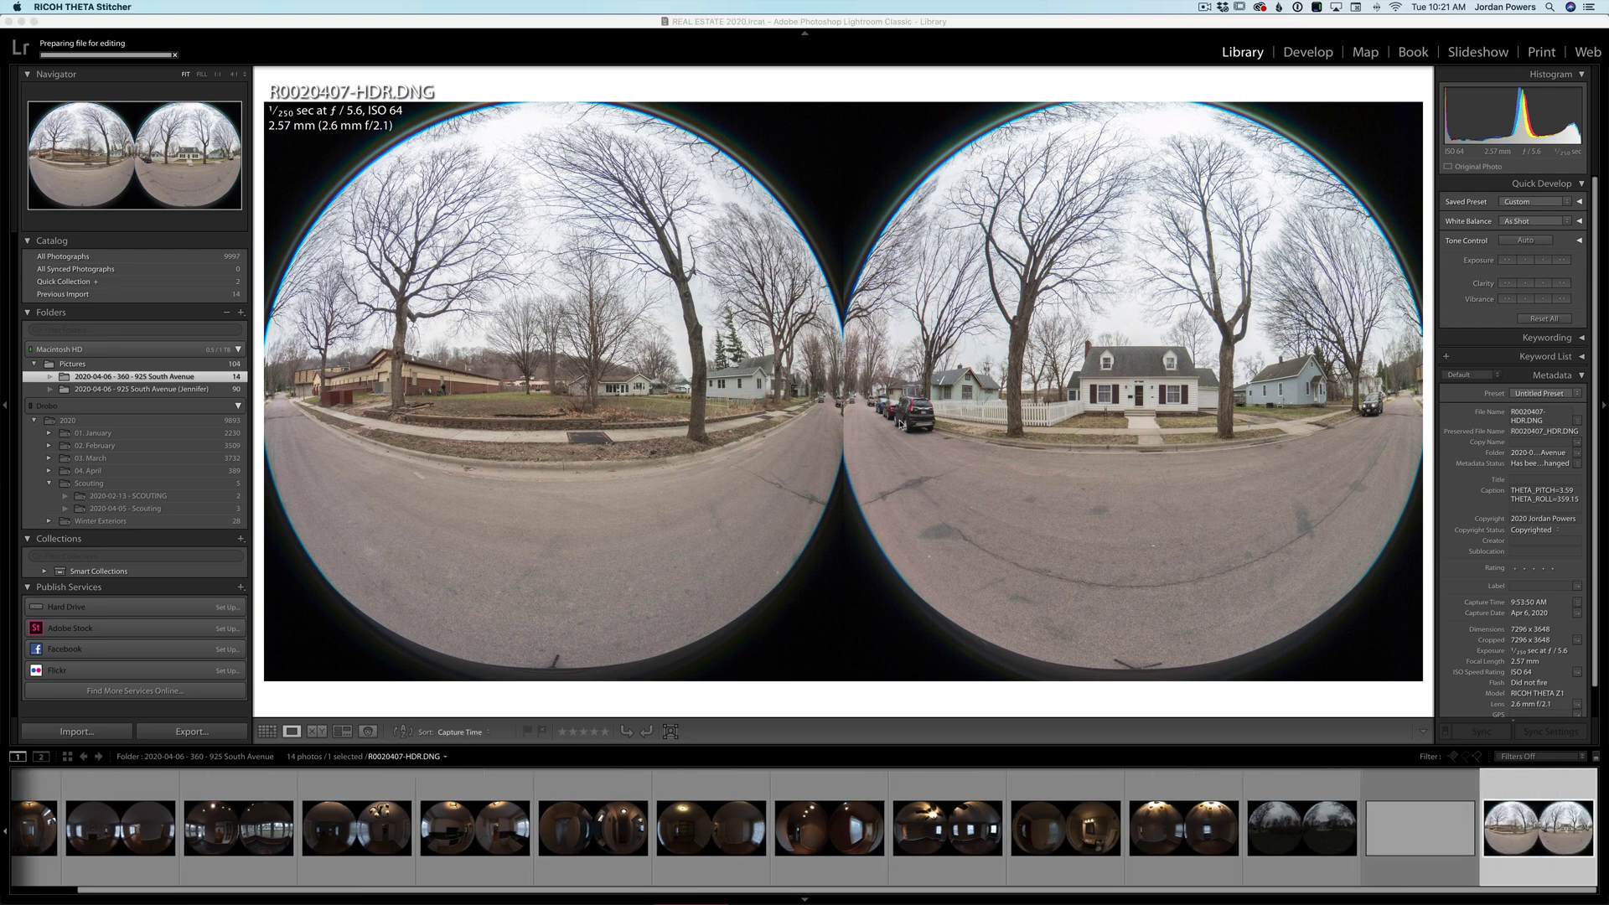
- Try manual zenith correction in the Stitcher with pitch set to 3.59
{"action": "left_click_drag", "start_coordinate": [511, 367], "coordinate": [859, 304]}
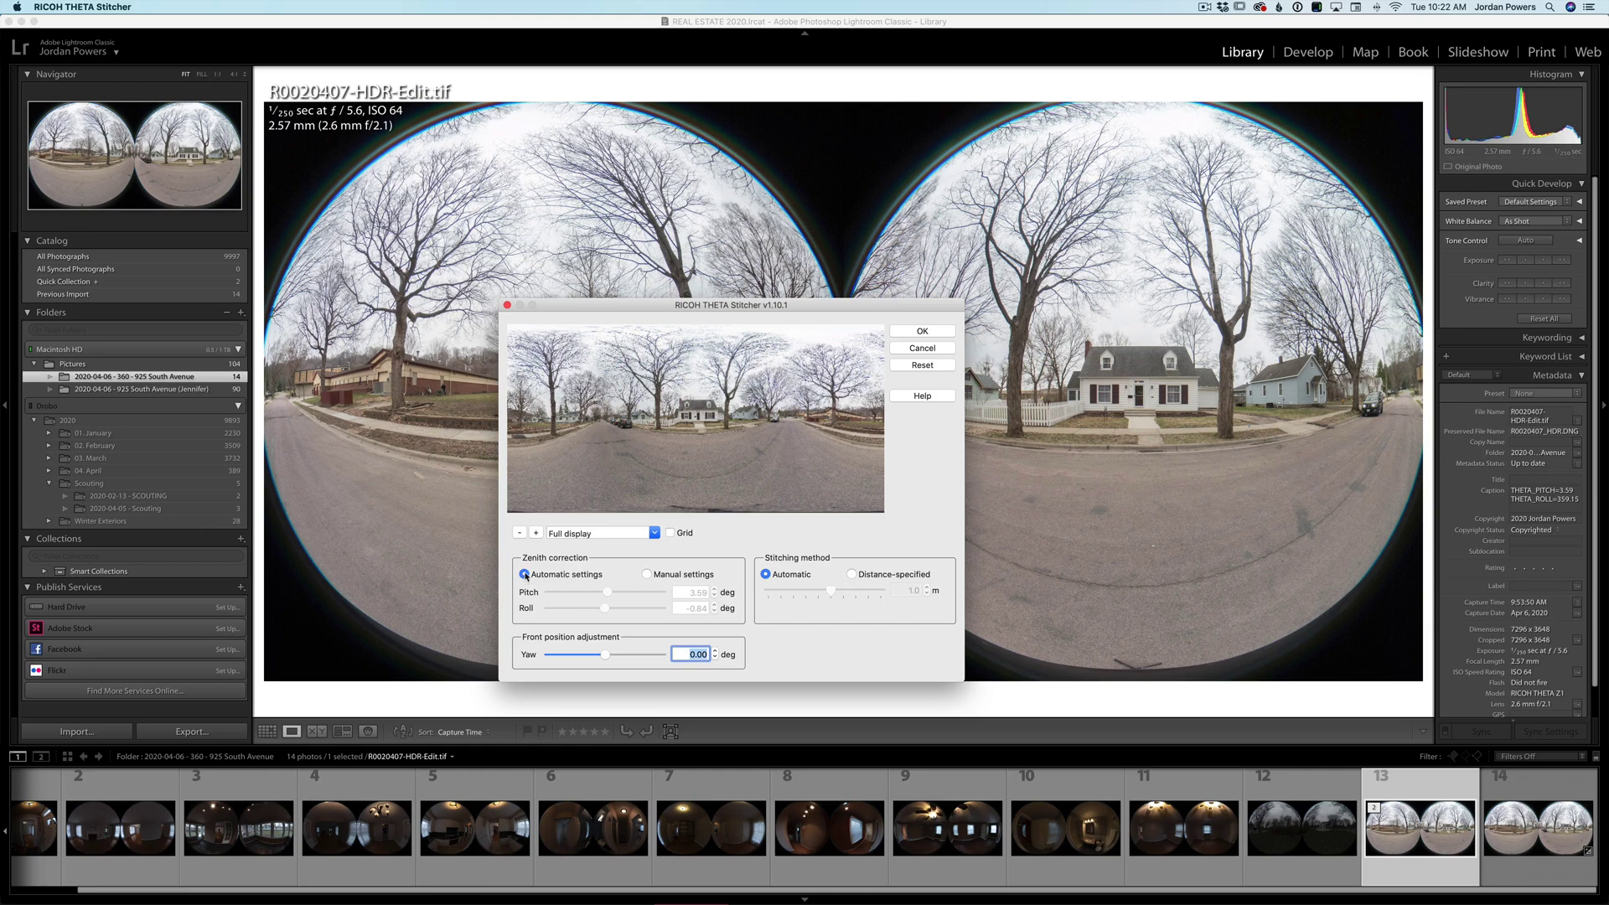
{"action": "left_click", "coordinate": [647, 575]}
{"action": "mouse_move", "coordinate": [609, 596]}
{"action": "left_mouse_down"}
{"action": "mouse_move", "coordinate": [652, 595]}
{"action": "mouse_move", "coordinate": [609, 594]}
{"action": "left_mouse_up"}
{"action": "left_click", "coordinate": [691, 592]}
{"action": "type", "text": "3.59"}
{"action": "key", "text": "Return"}
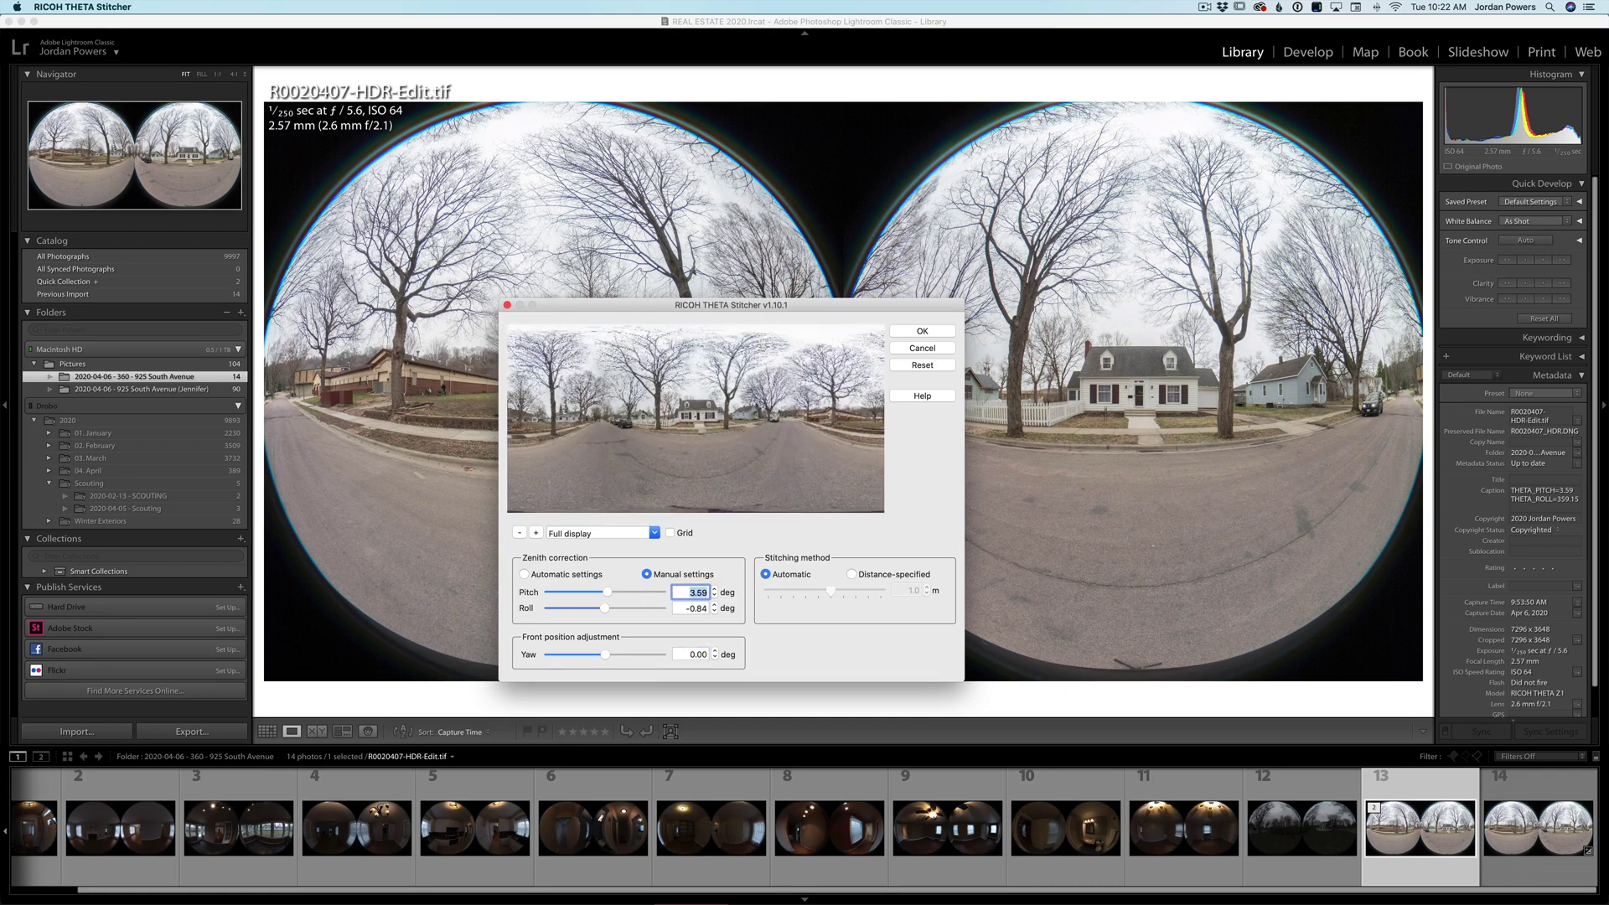
- Set yaw to 27.73°, return to automatic zenith correction, and stitch the panorama
{"action": "mouse_move", "coordinate": [608, 656]}
{"action": "left_mouse_down"}
{"action": "mouse_move", "coordinate": [544, 656]}
{"action": "mouse_move", "coordinate": [644, 658]}
{"action": "mouse_move", "coordinate": [617, 658]}
{"action": "left_mouse_up"}
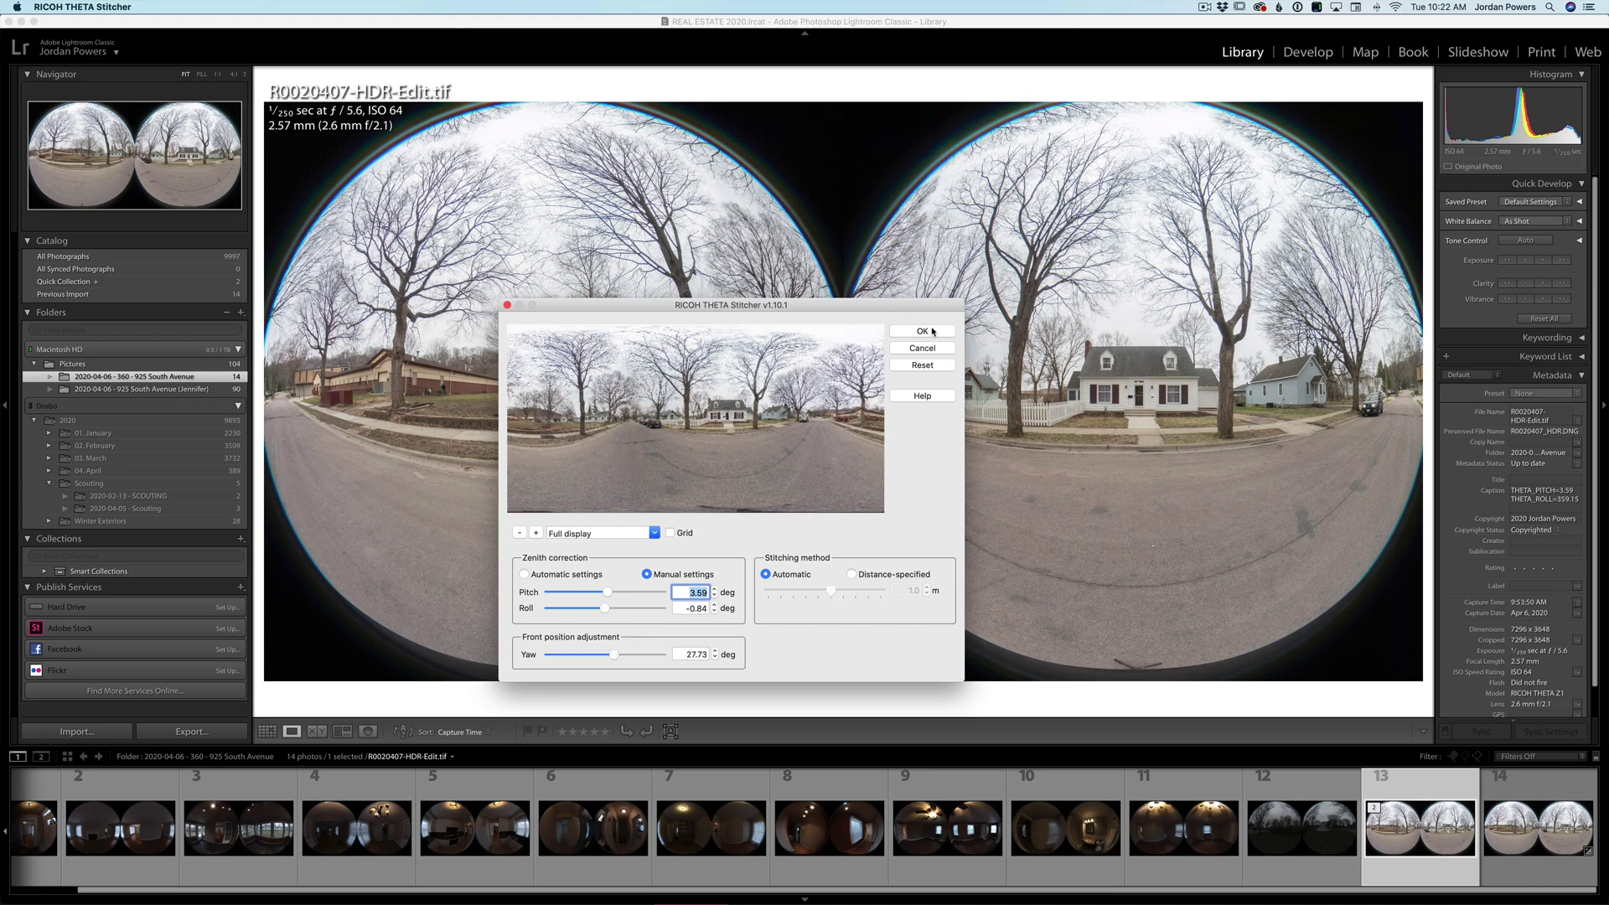
{"action": "left_click", "coordinate": [559, 574]}
{"action": "left_click", "coordinate": [926, 332]}
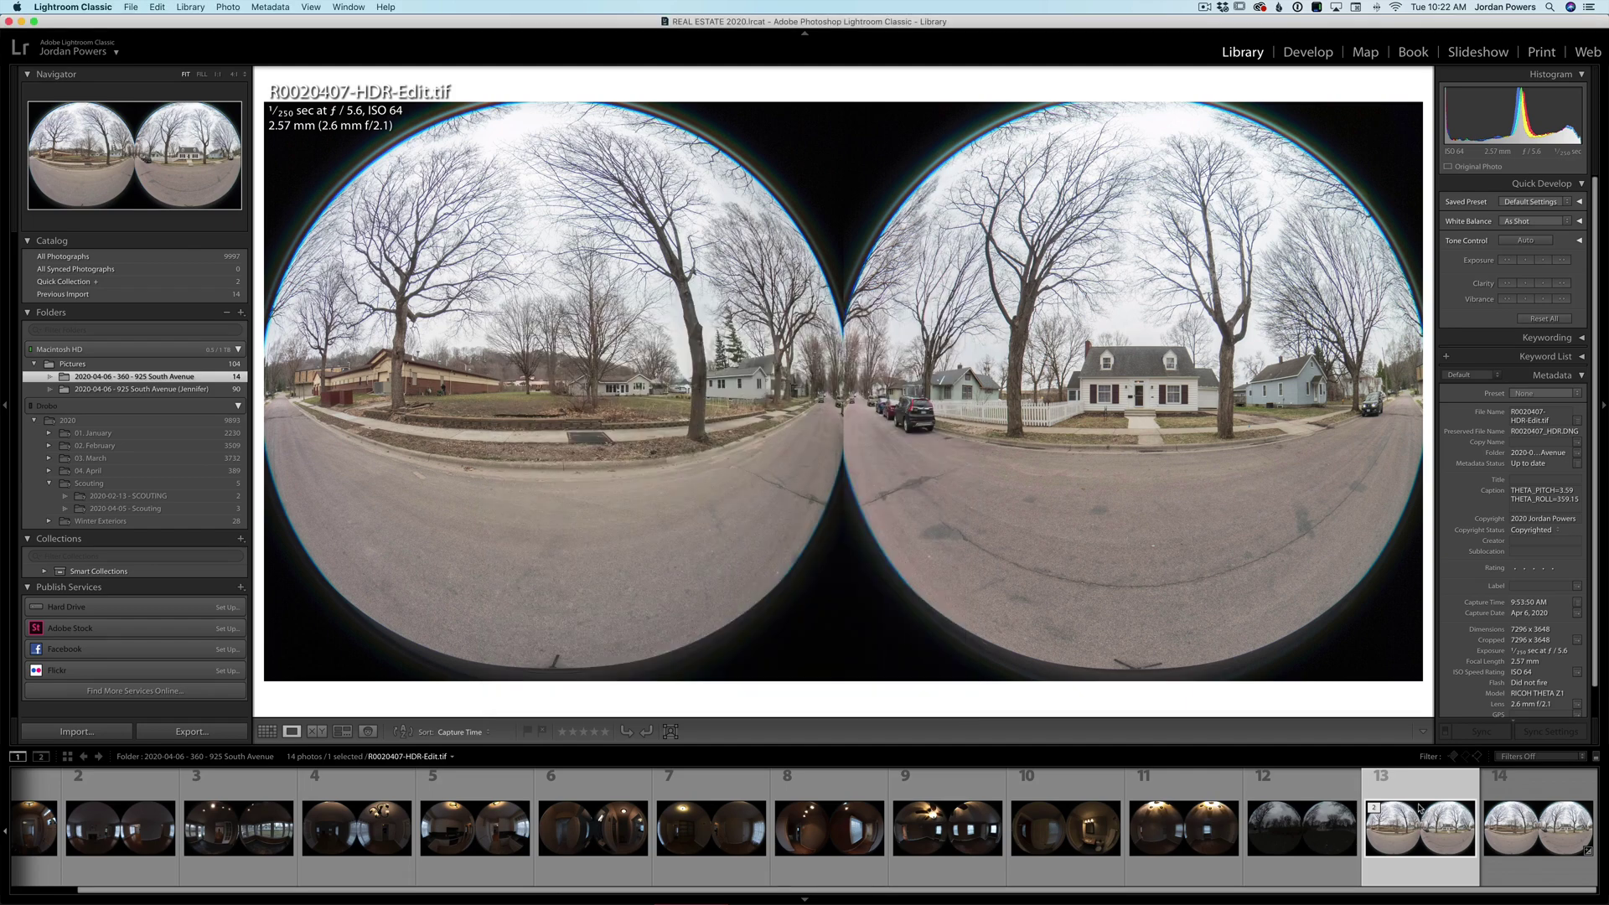
- Flag the stitched street panorama as a pick, inspect it close up, then open the entry-hall staircase photo
{"action": "key", "text": "p"}
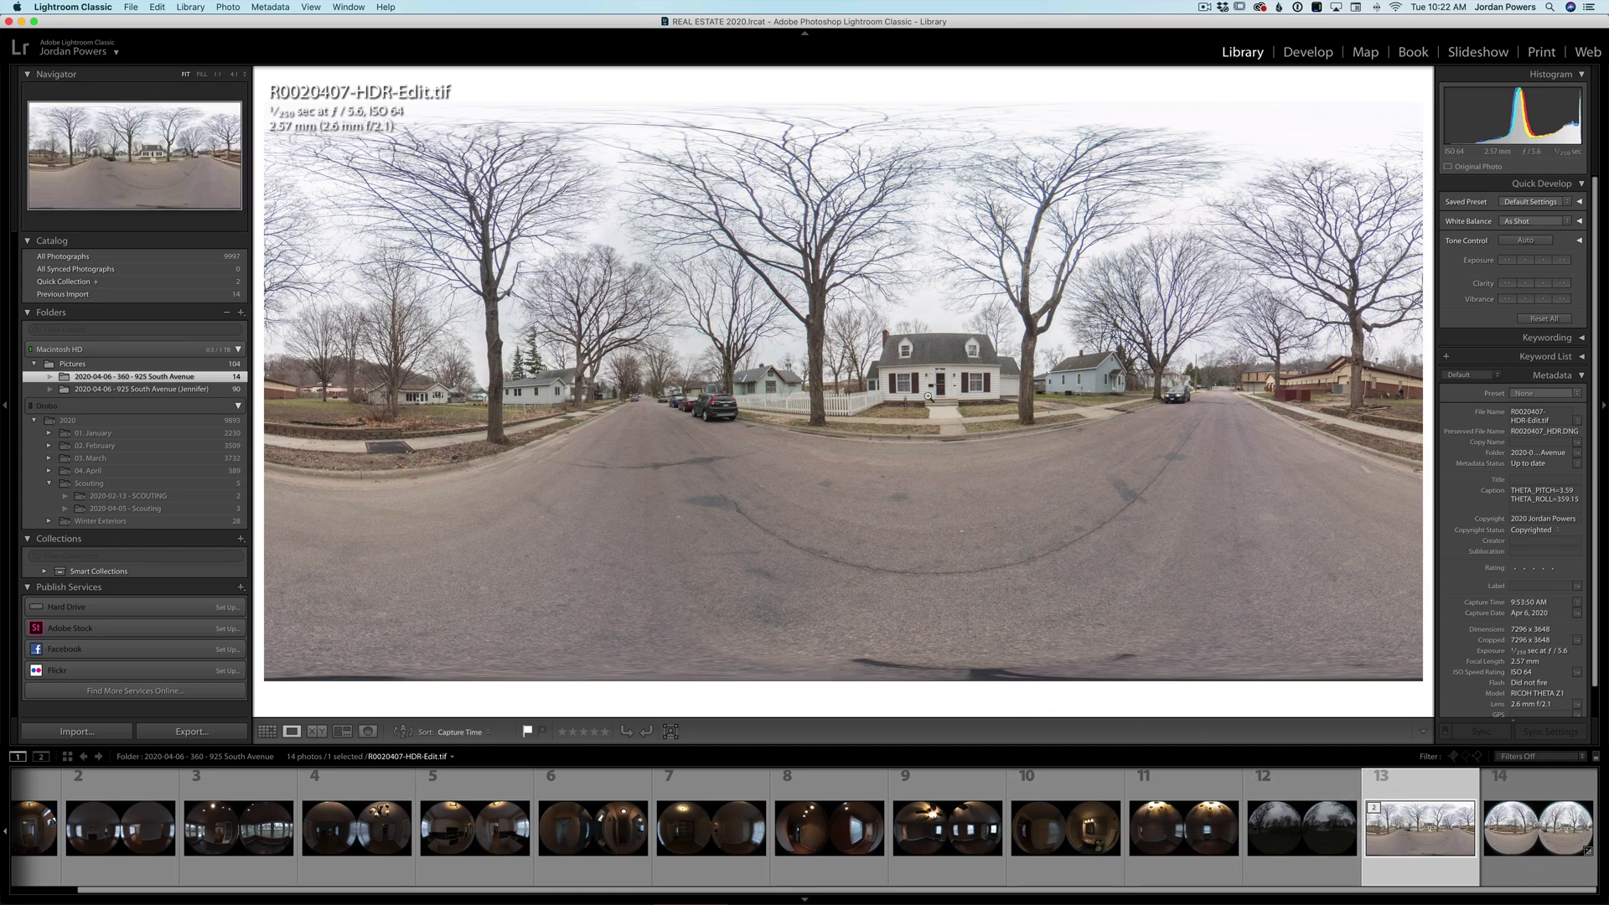
{"action": "left_click_drag", "start_coordinate": [976, 367], "coordinate": [1210, 566]}
{"action": "key", "text": "p"}
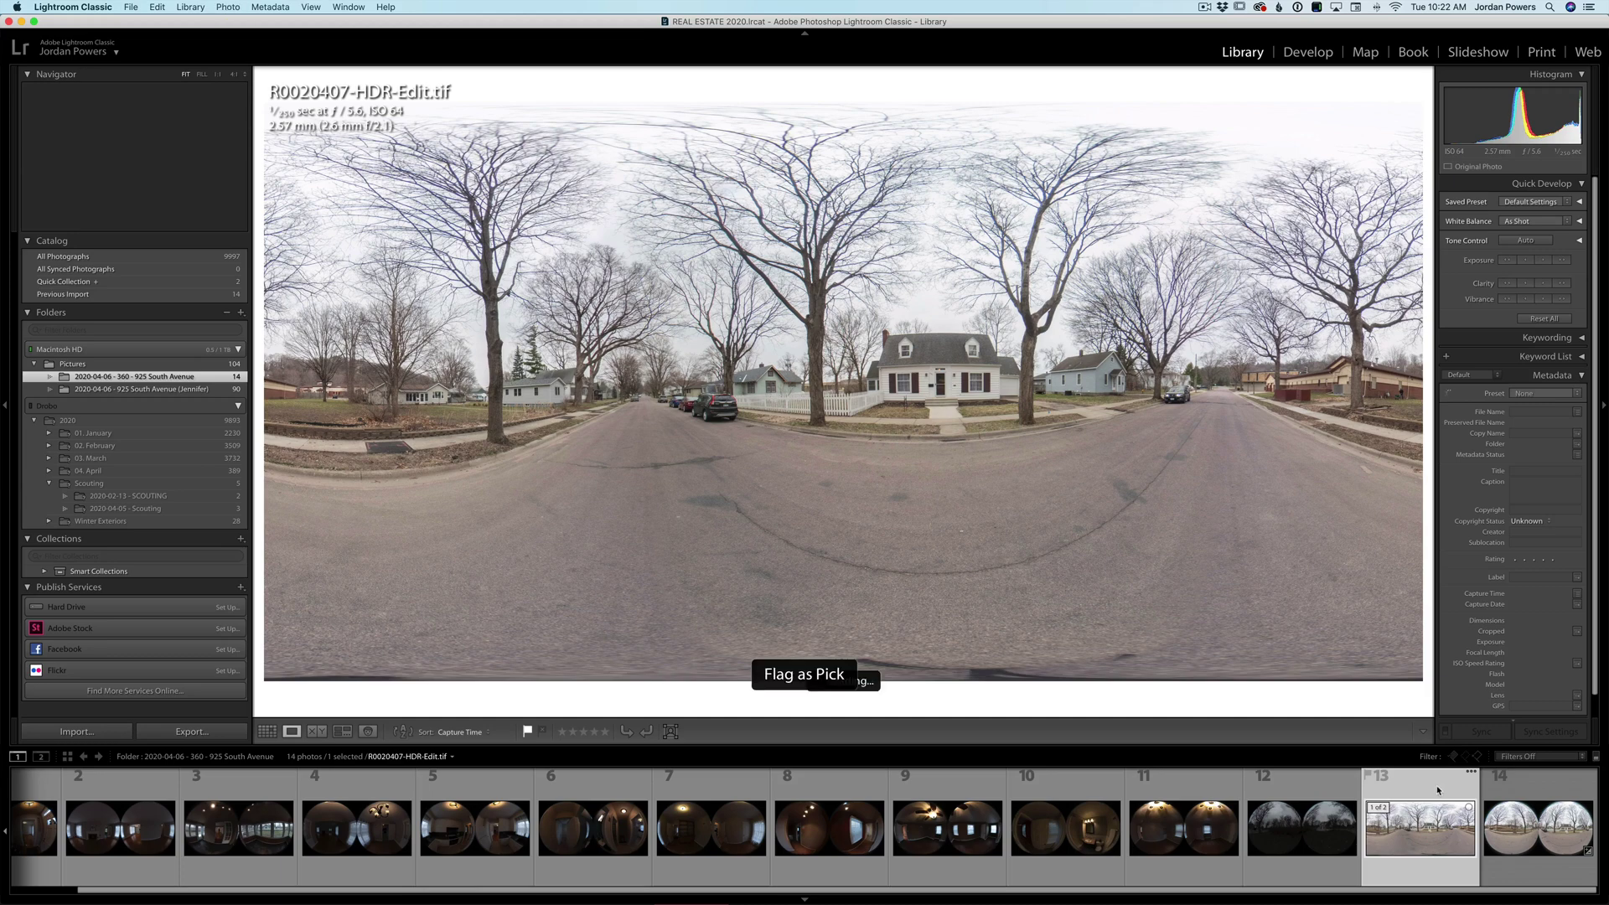
{"action": "scroll", "coordinate": [754, 825], "scroll_direction": "up", "scroll_amount": 1}
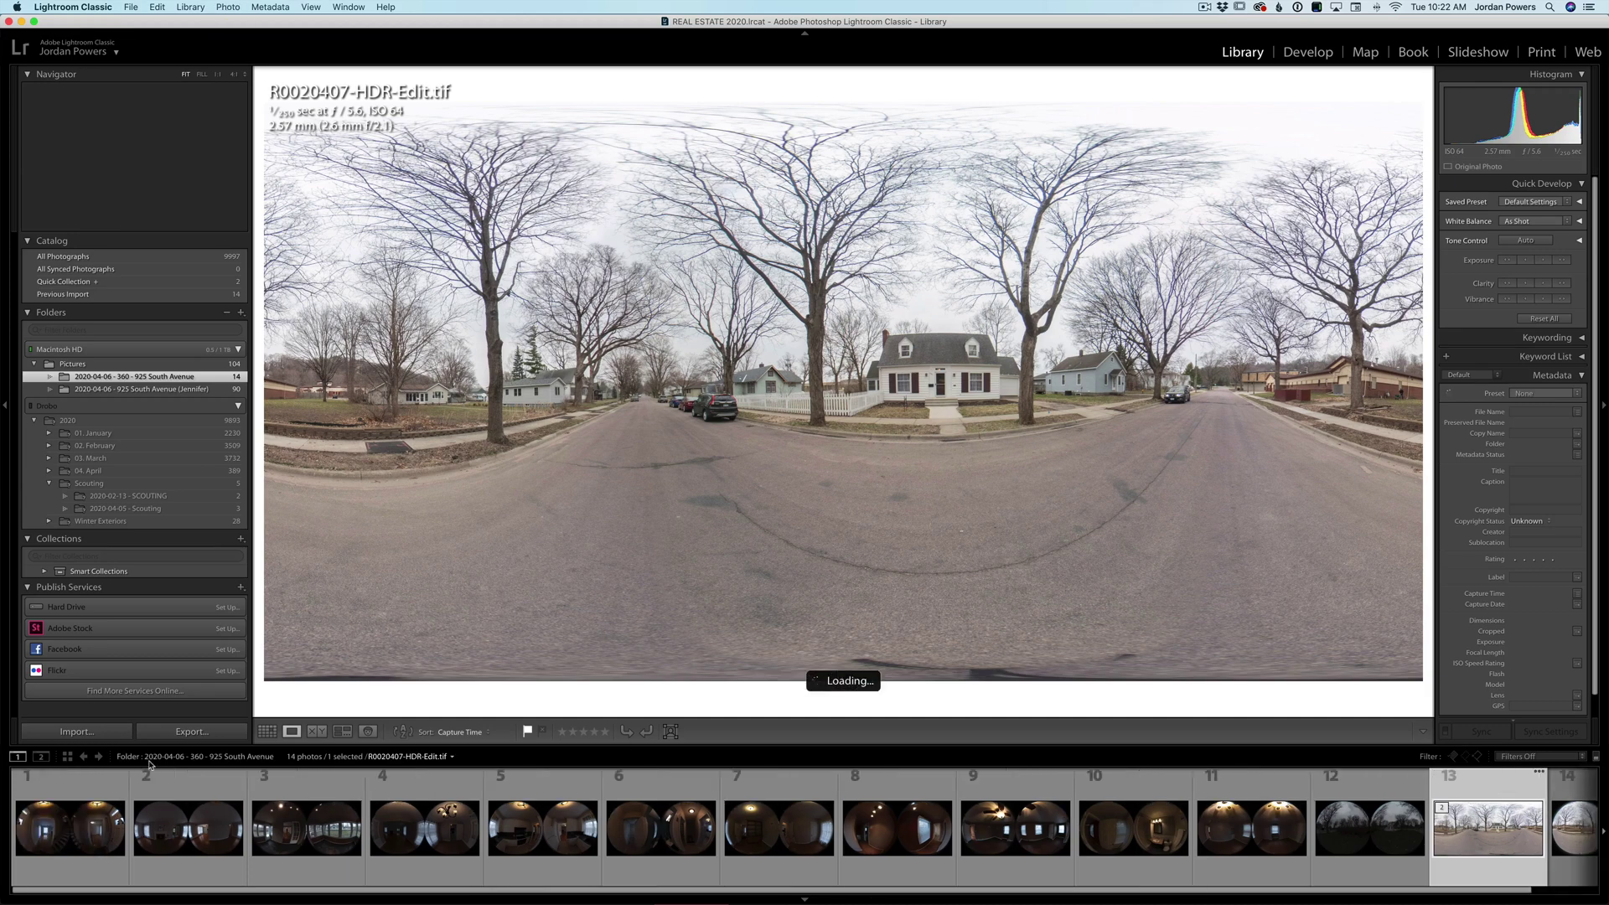
{"action": "left_click", "coordinate": [122, 838]}
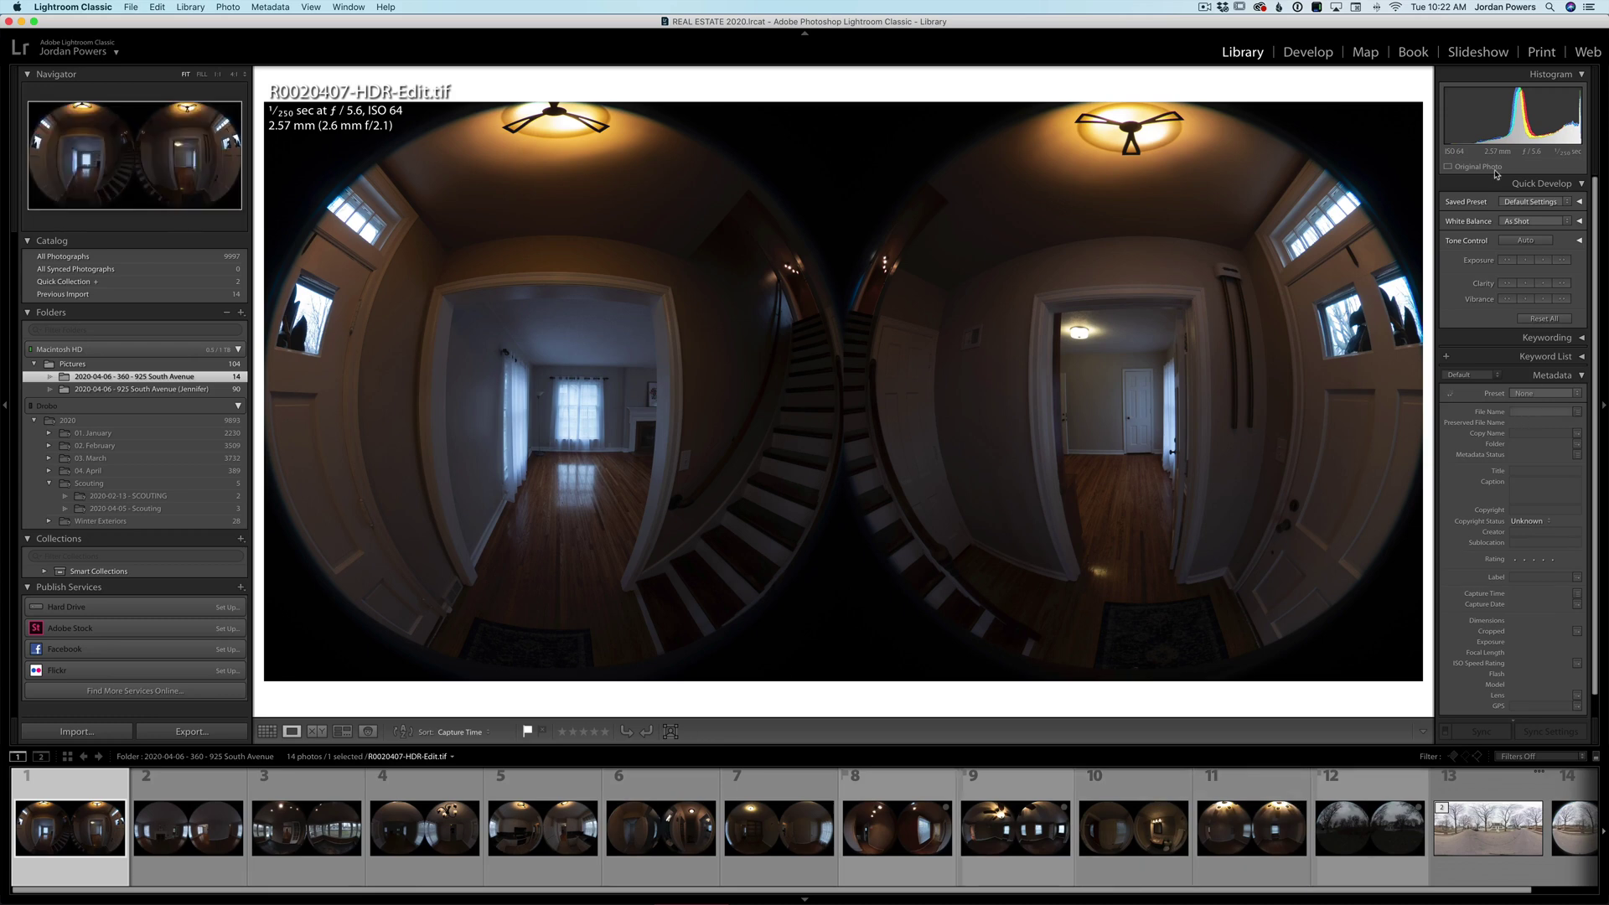
- In Develop, raise the entry-hall photo's exposure to +3.36 and pull down its highlights
{"action": "left_click", "coordinate": [1310, 54]}
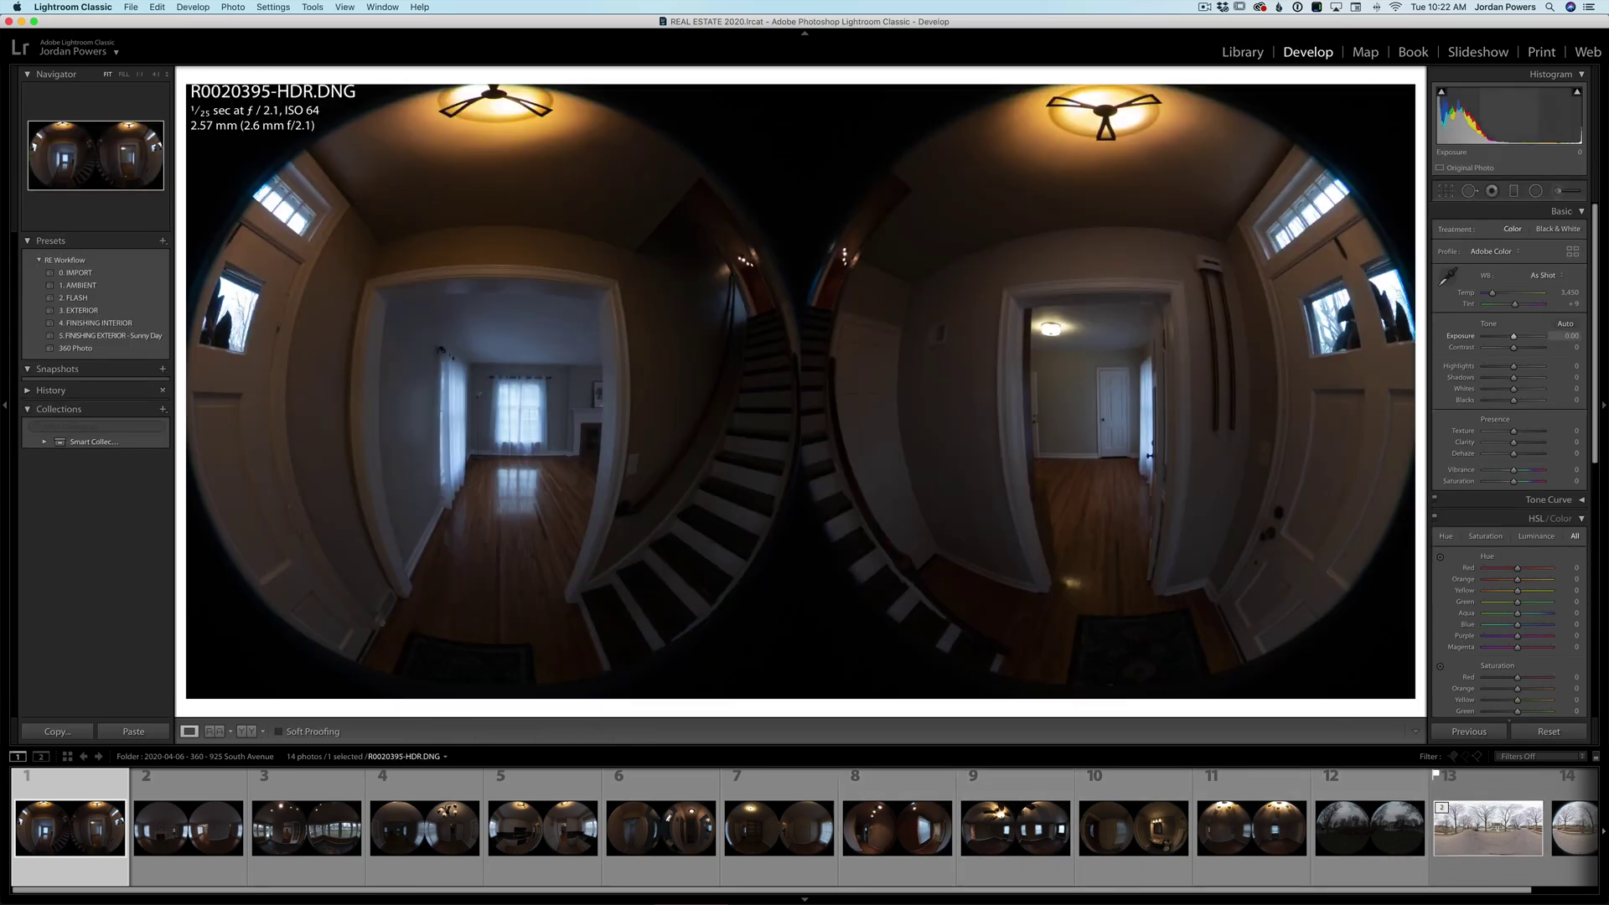
{"action": "left_click_drag", "start_coordinate": [1507, 140], "coordinate": [1555, 141]}
{"action": "mouse_move", "coordinate": [1513, 366]}
{"action": "left_mouse_down"}
{"action": "mouse_move", "coordinate": [1487, 369]}
{"action": "mouse_move", "coordinate": [1533, 379]}
{"action": "mouse_move", "coordinate": [1486, 366]}
{"action": "left_mouse_up"}
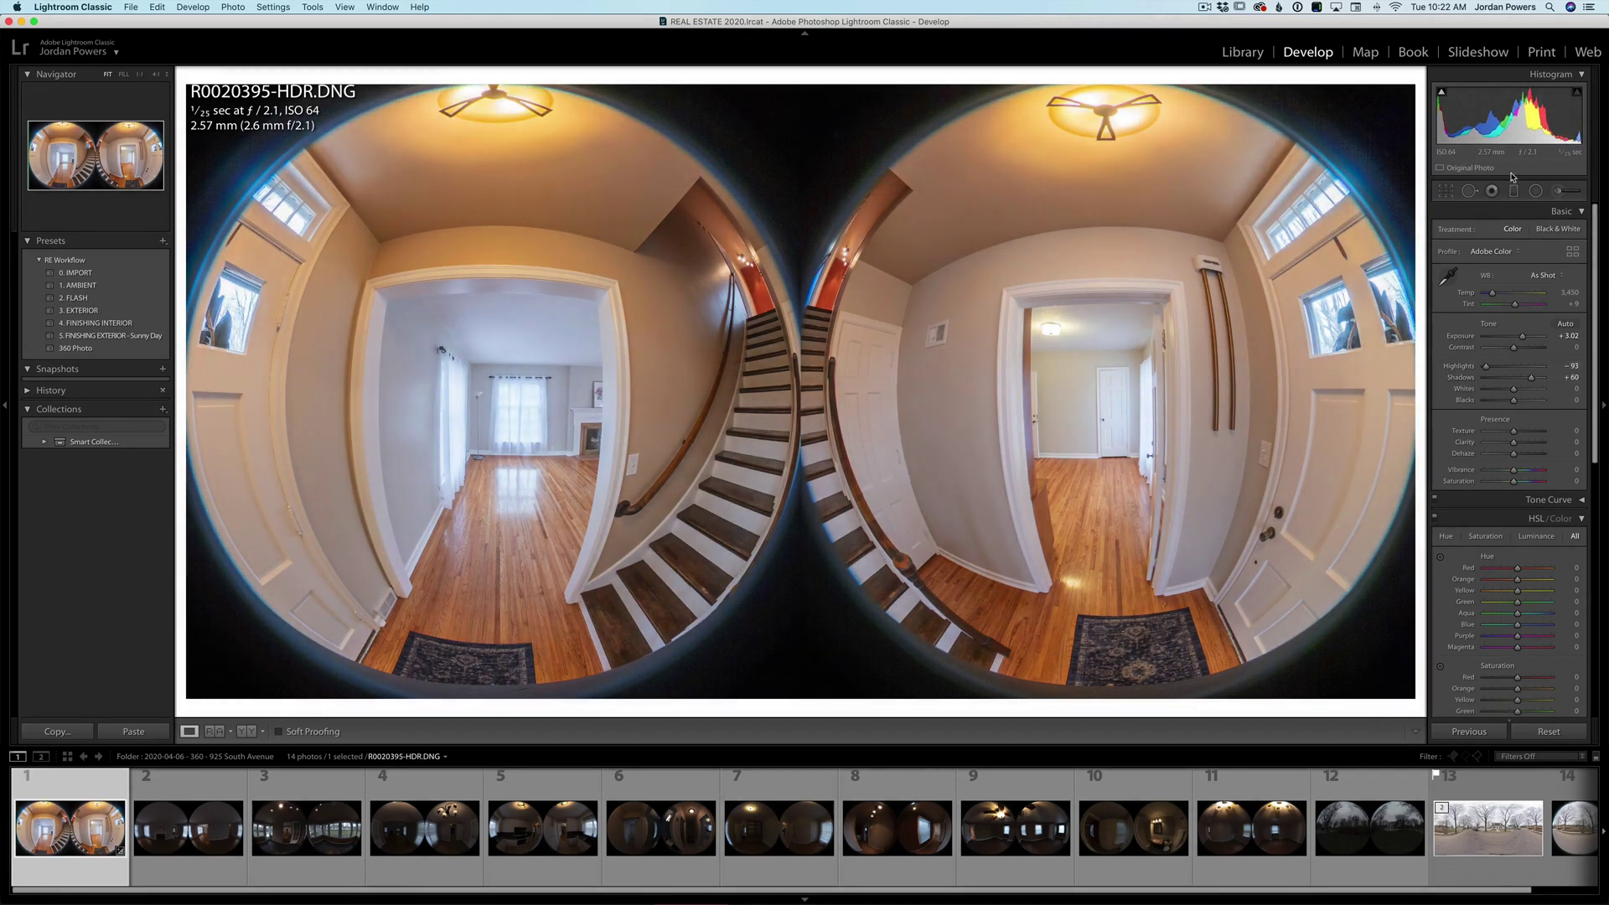
{"action": "left_click_drag", "start_coordinate": [1513, 148], "coordinate": [1519, 145]}
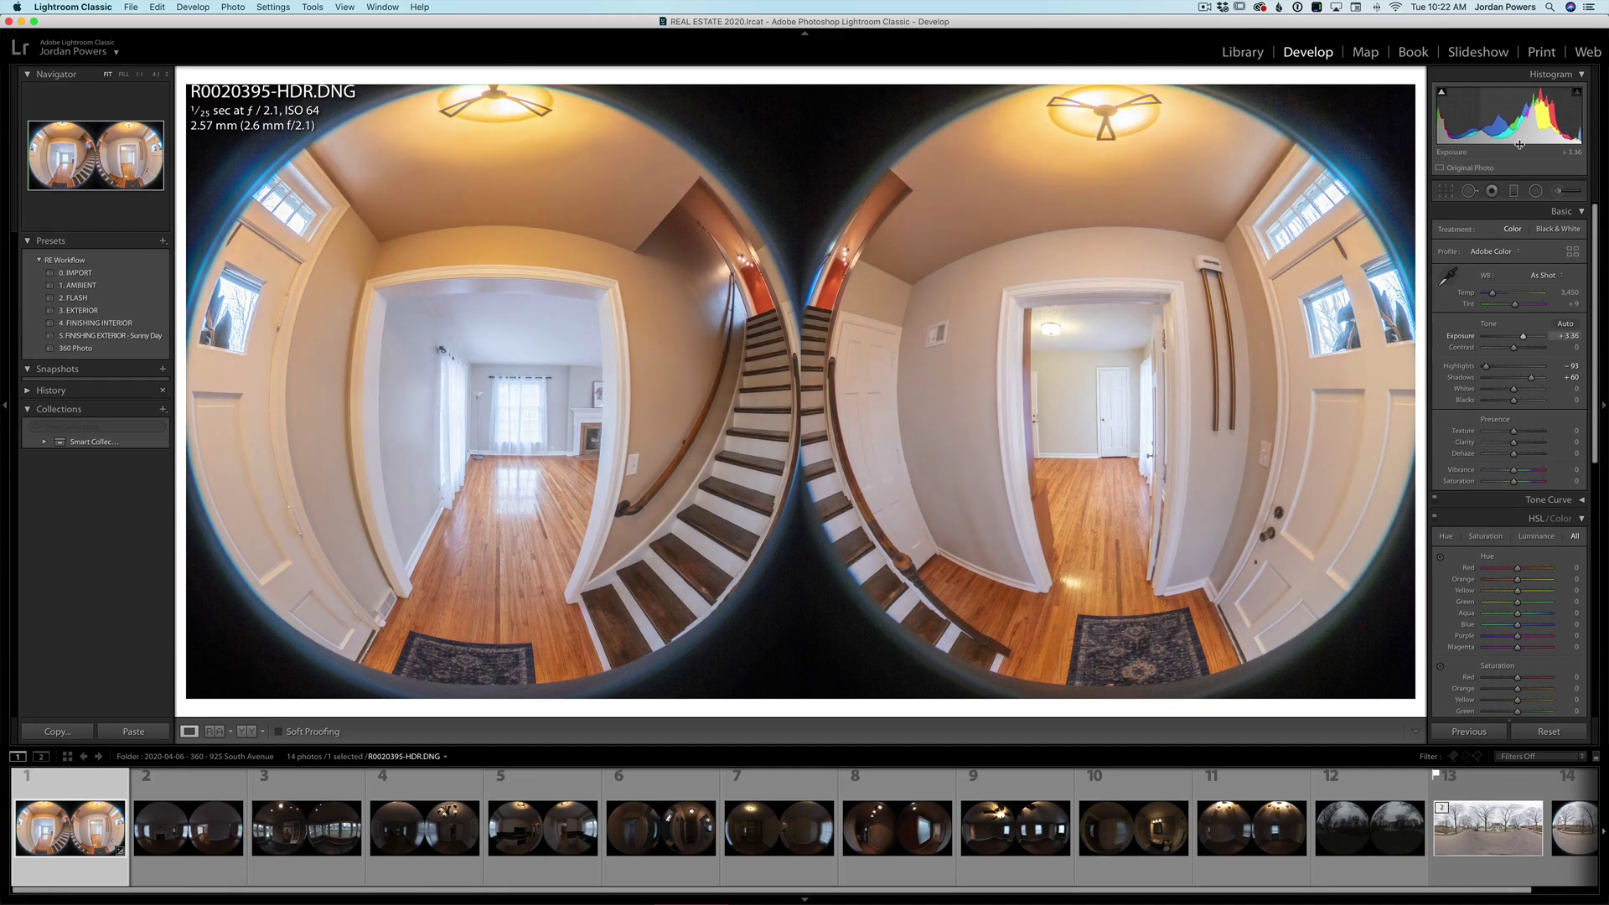
- Lower Blue and Aqua saturation with the targeted HSL tool, add Dehaze +19, and retouch highlights
{"action": "scroll", "coordinate": [1465, 596], "scroll_direction": "down", "scroll_amount": 1}
{"action": "left_click", "coordinate": [1440, 612]}
{"action": "scroll", "coordinate": [1441, 616], "scroll_direction": "down", "scroll_amount": 2}
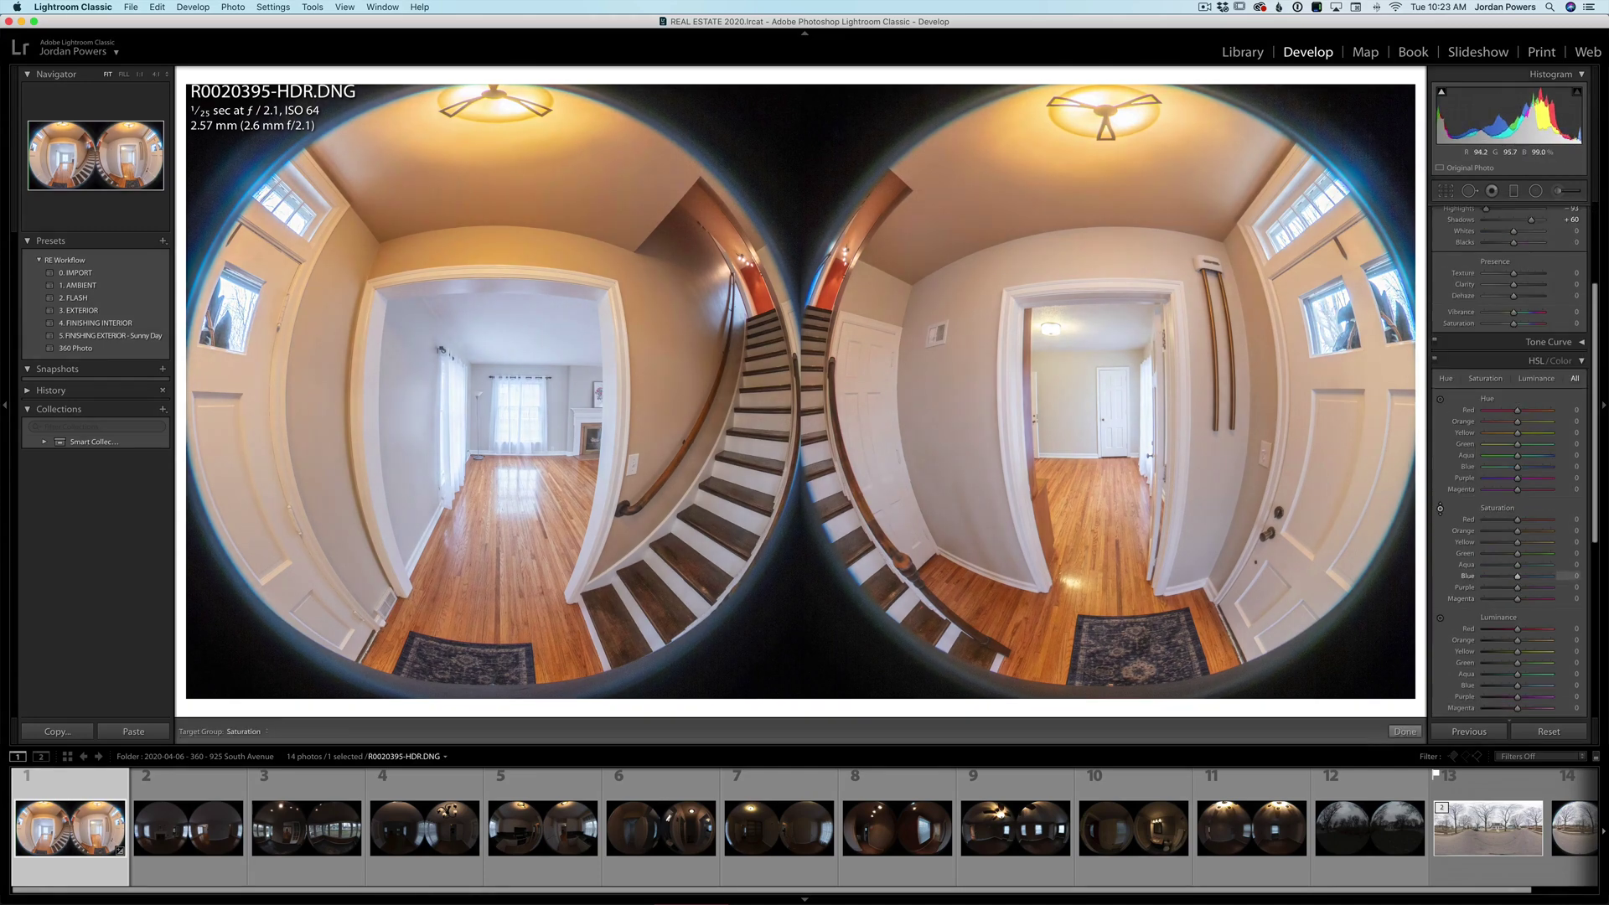
{"action": "left_click_drag", "start_coordinate": [520, 402], "coordinate": [520, 435]}
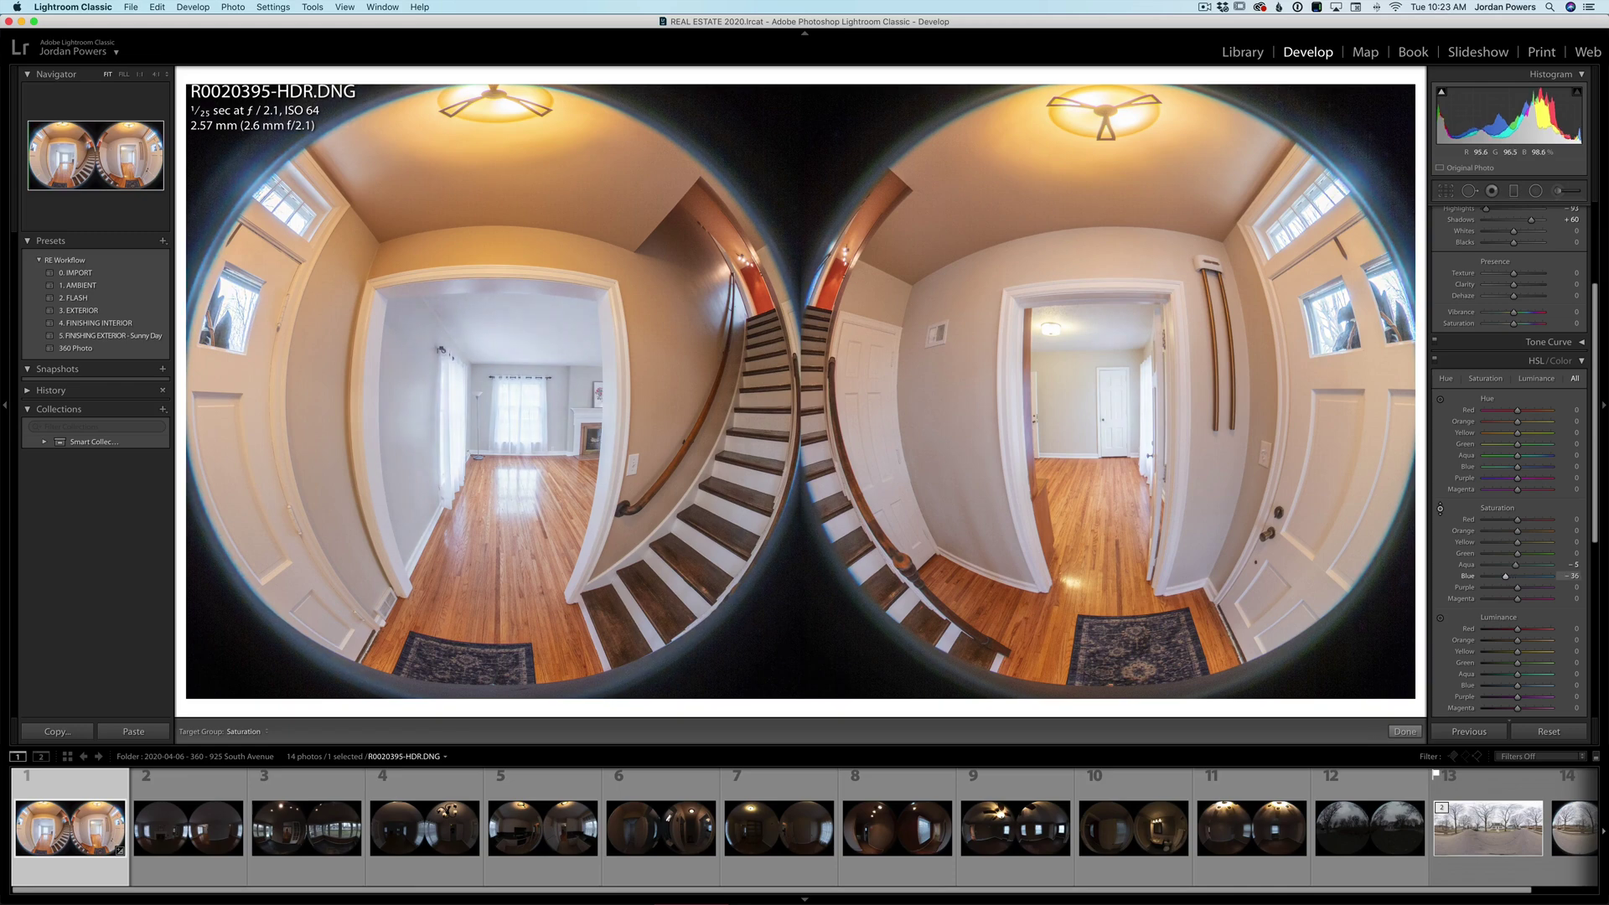
{"action": "left_click_drag", "start_coordinate": [1323, 312], "coordinate": [1329, 296]}
{"action": "left_click_drag", "start_coordinate": [1515, 299], "coordinate": [1521, 299]}
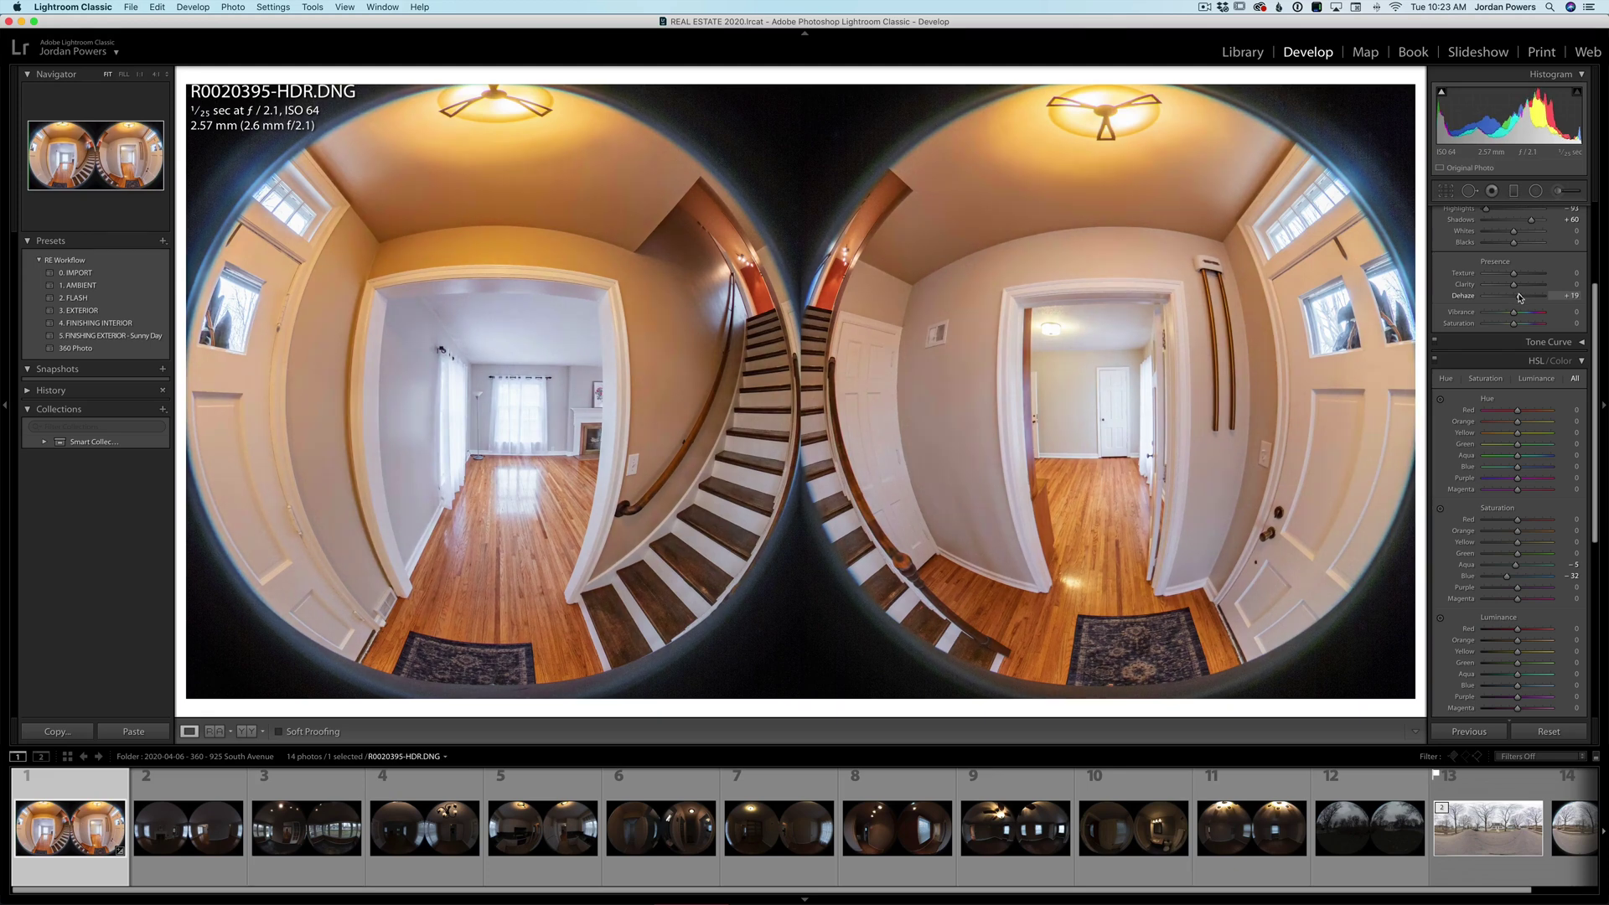
{"action": "scroll", "coordinate": [1483, 289], "scroll_direction": "up", "scroll_amount": 5}
{"action": "mouse_move", "coordinate": [1486, 367]}
{"action": "left_mouse_down"}
{"action": "mouse_move", "coordinate": [1462, 361]}
{"action": "mouse_move", "coordinate": [1488, 371]}
{"action": "left_mouse_up"}
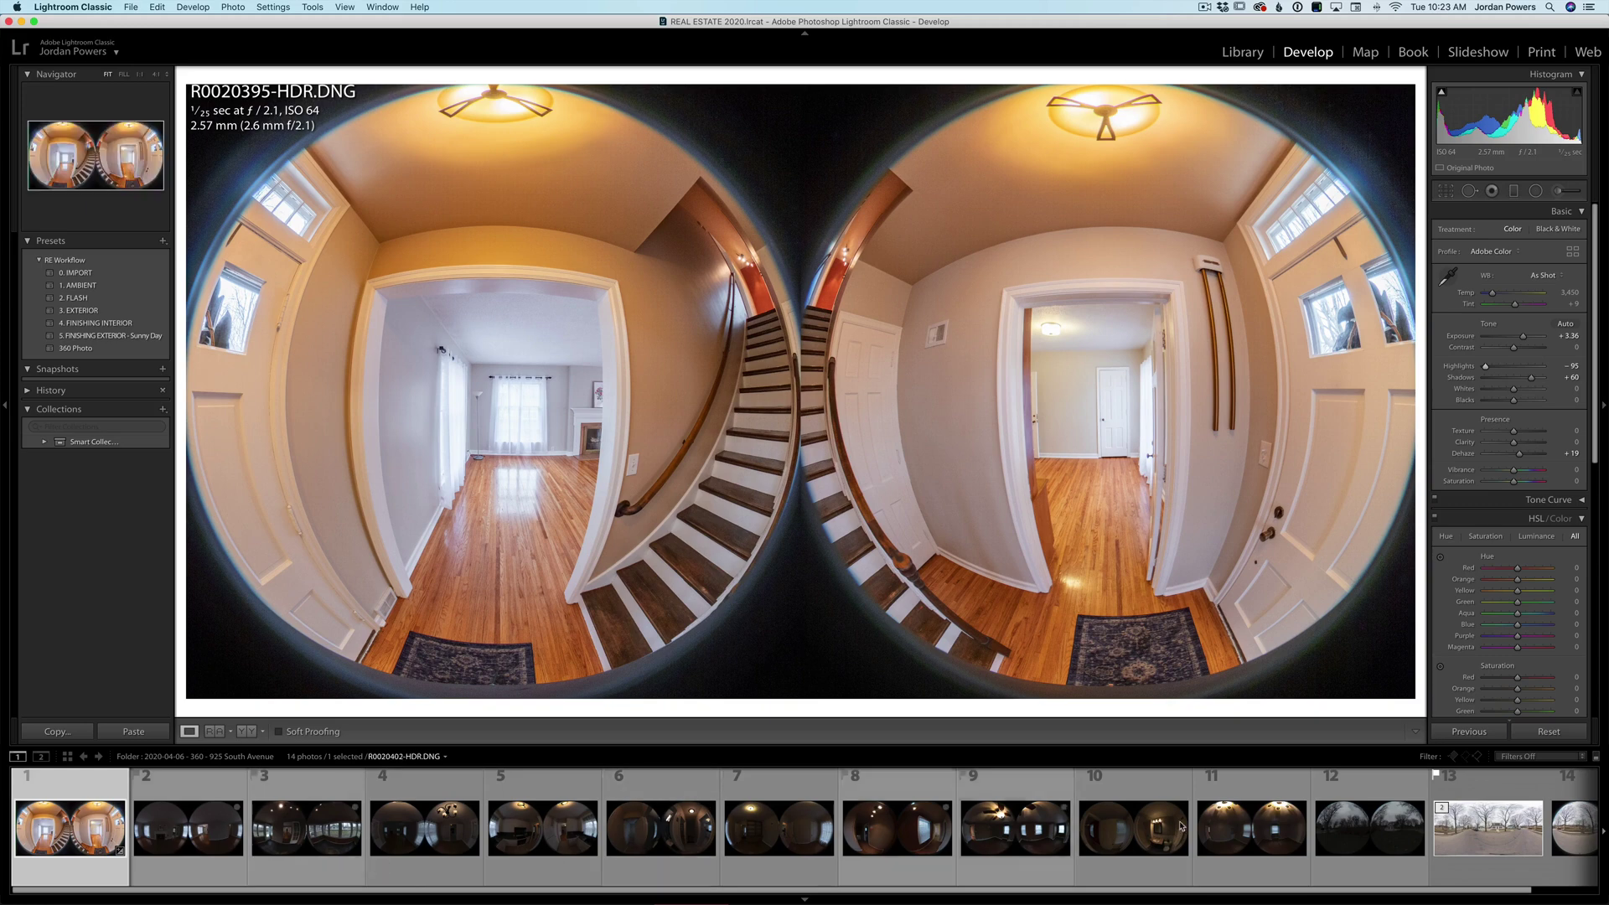
- Sync the entry-hall settings to all twelve selected room photos
{"action": "left_click", "coordinate": [1487, 827], "text": "shift"}
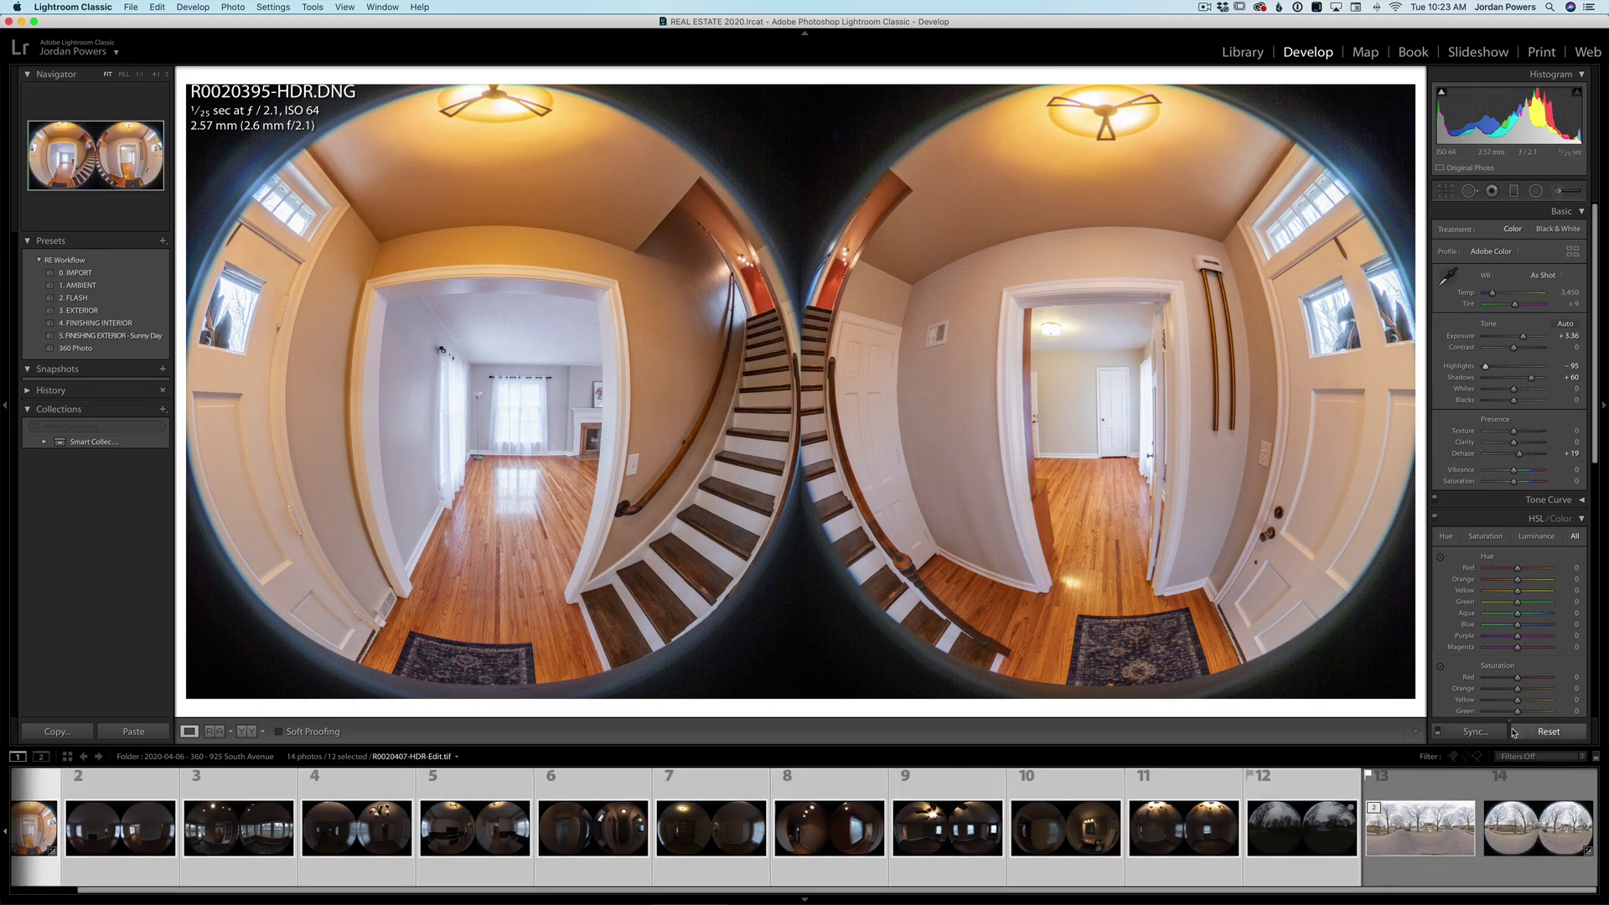
{"action": "left_click", "coordinate": [1500, 734]}
{"action": "key", "text": "Return"}
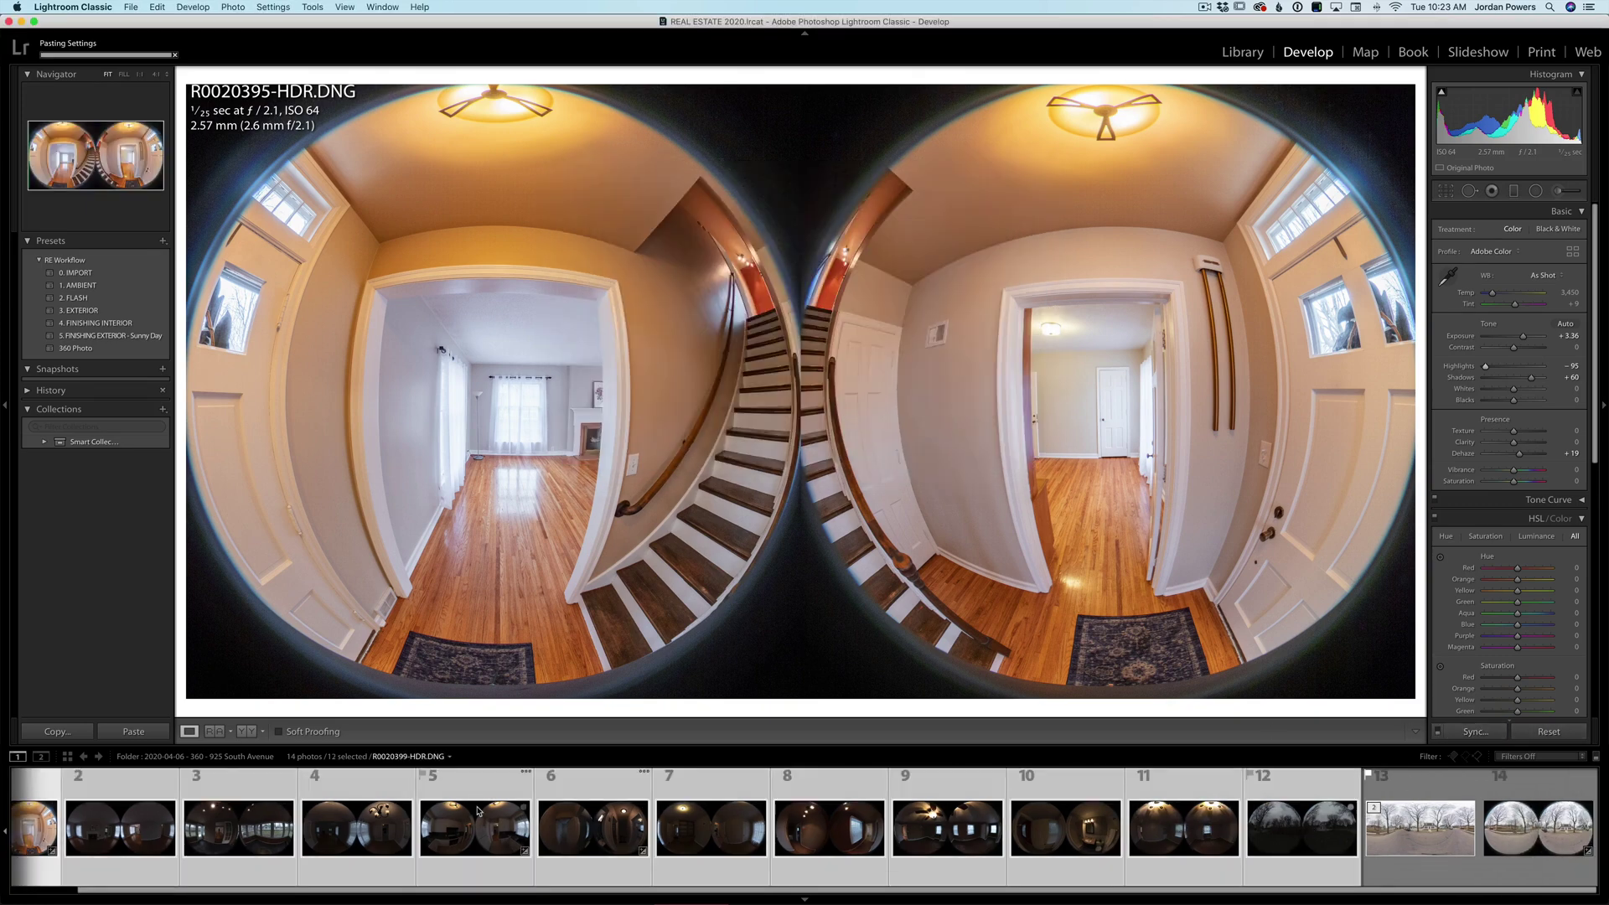
- Slightly raise exposure on the living room and dining room photos
{"action": "scroll", "coordinate": [251, 825], "scroll_direction": "up", "scroll_amount": 1}
{"action": "left_click", "coordinate": [173, 832]}
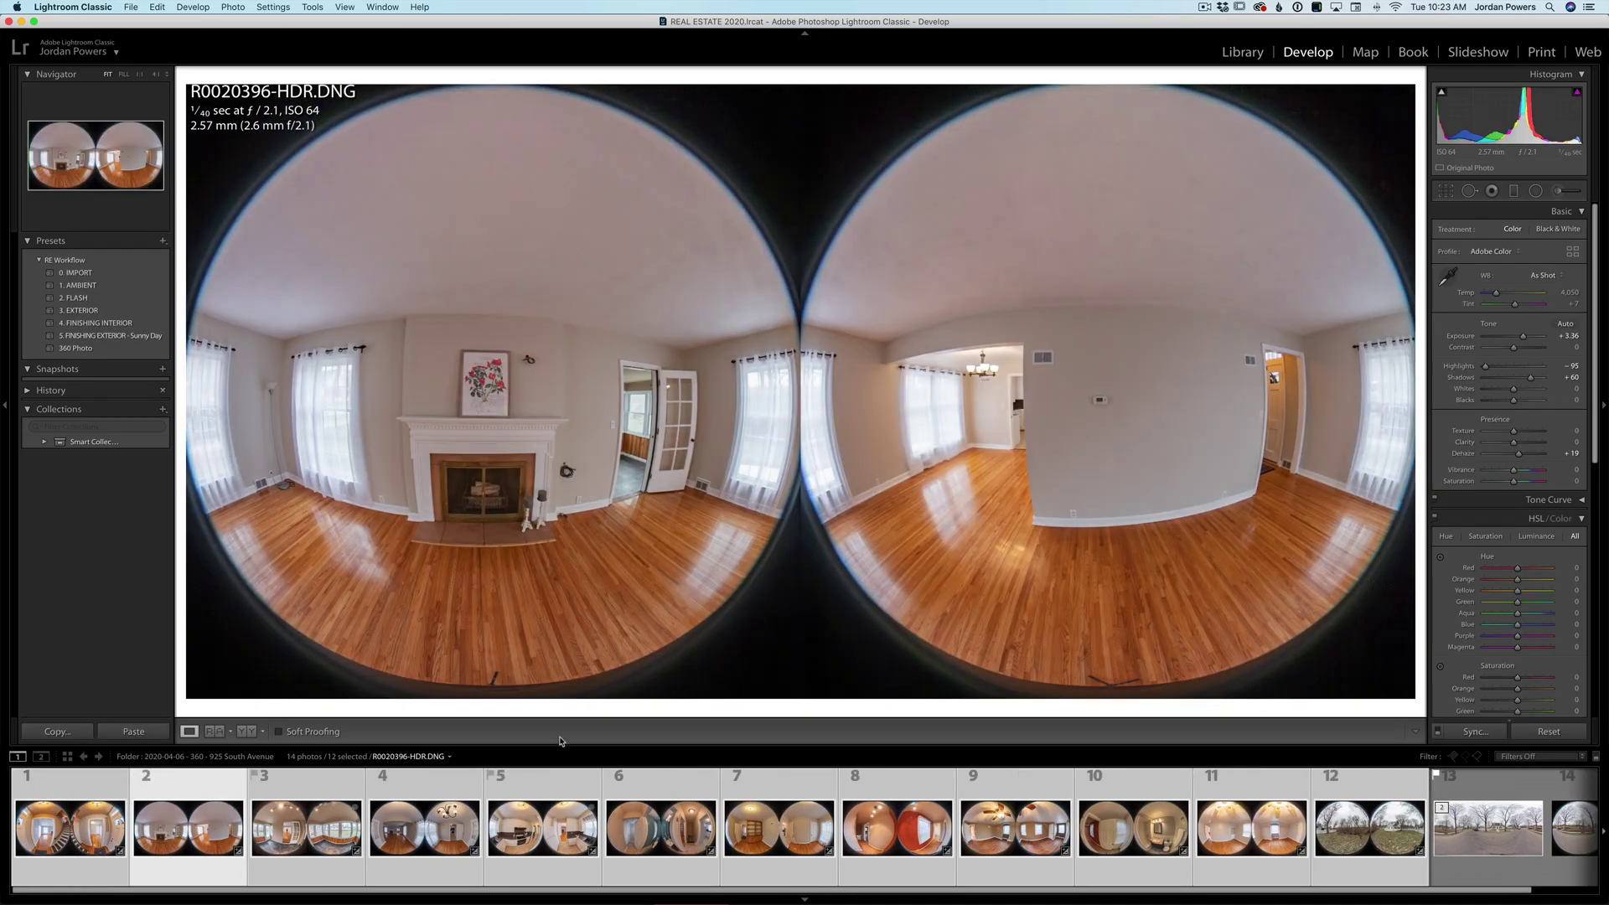
{"action": "left_click_drag", "start_coordinate": [1516, 117], "coordinate": [1535, 117]}
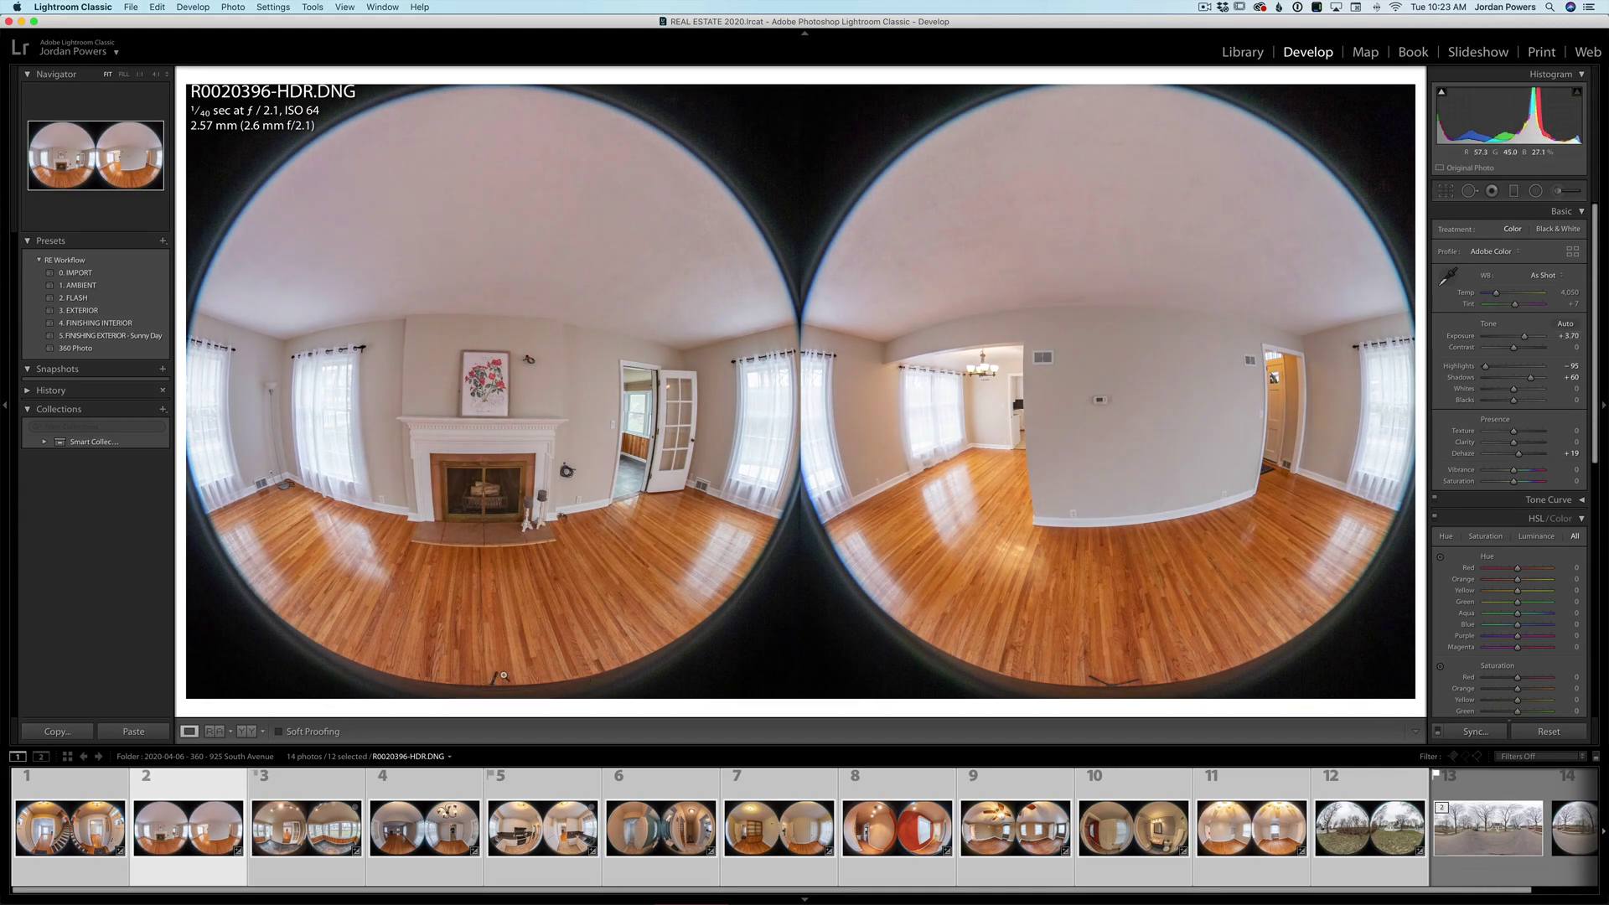
{"action": "key", "text": "Right"}
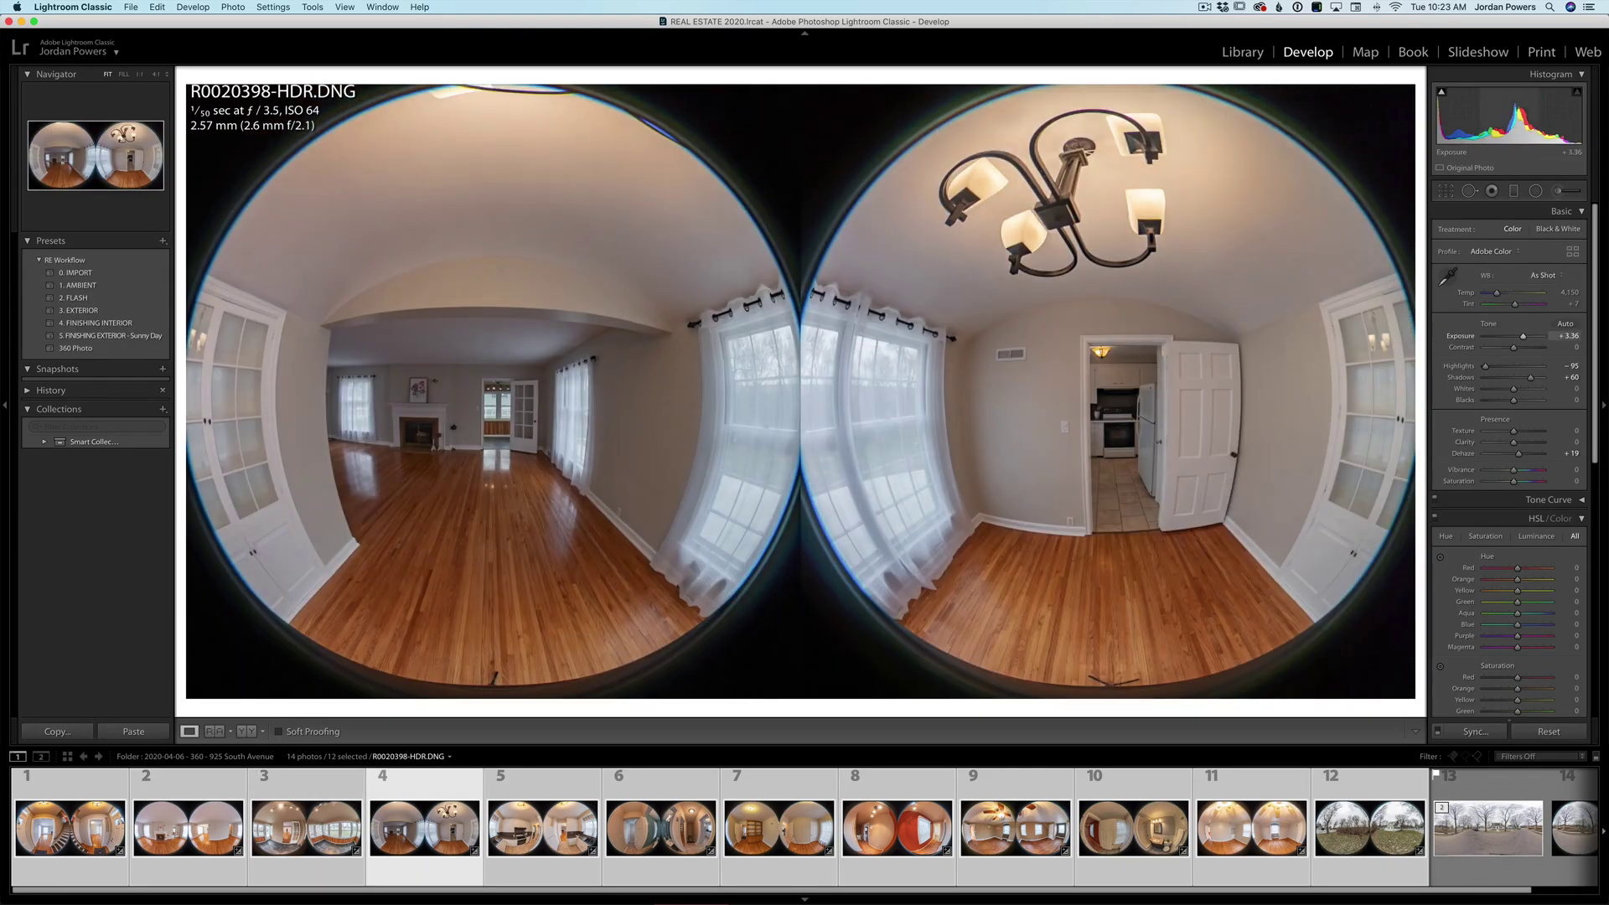
{"action": "left_click_drag", "start_coordinate": [1510, 143], "coordinate": [1519, 143]}
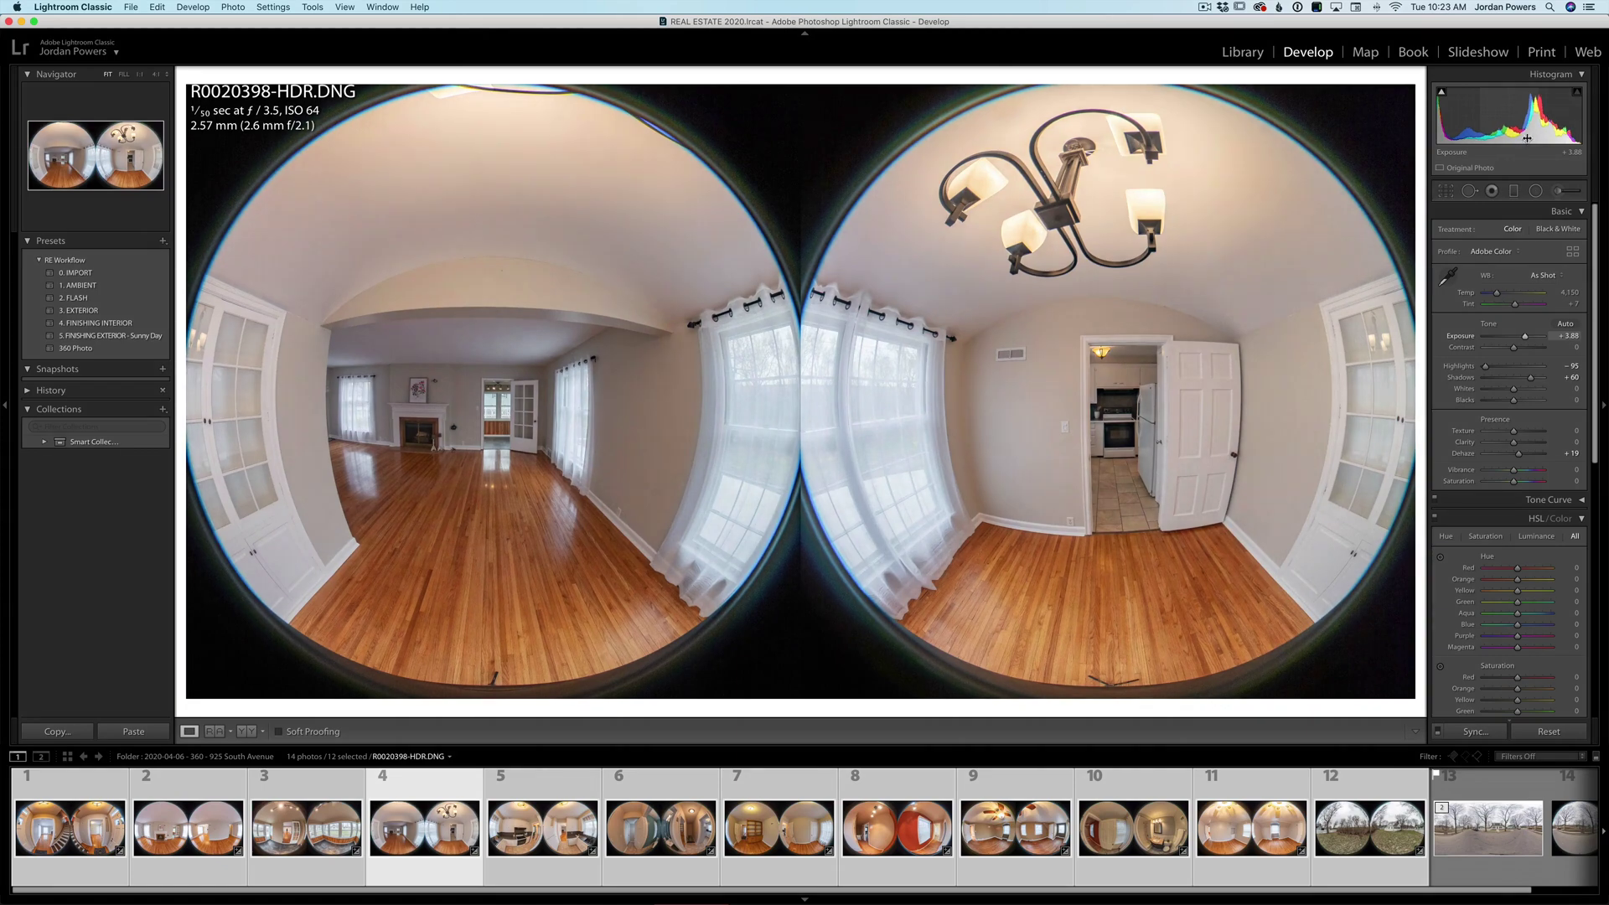
- Step through the remaining rooms, brightening the red-walled room and bathroom, ending on the entry hall
{"action": "key", "text": "Right"}
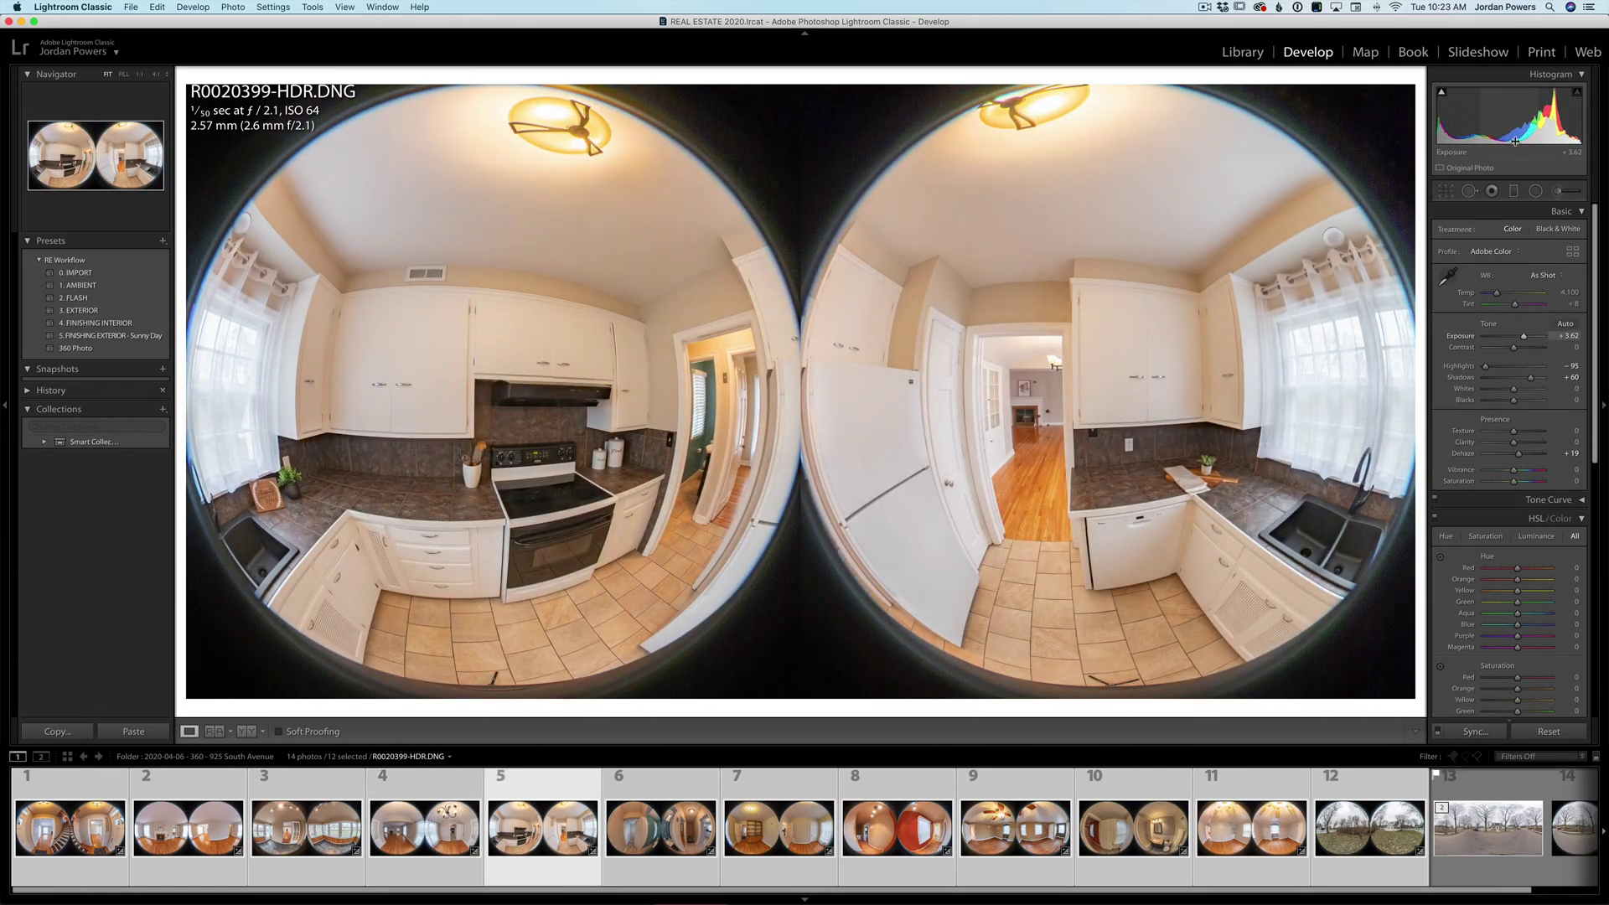
{"action": "key", "text": "Right"}
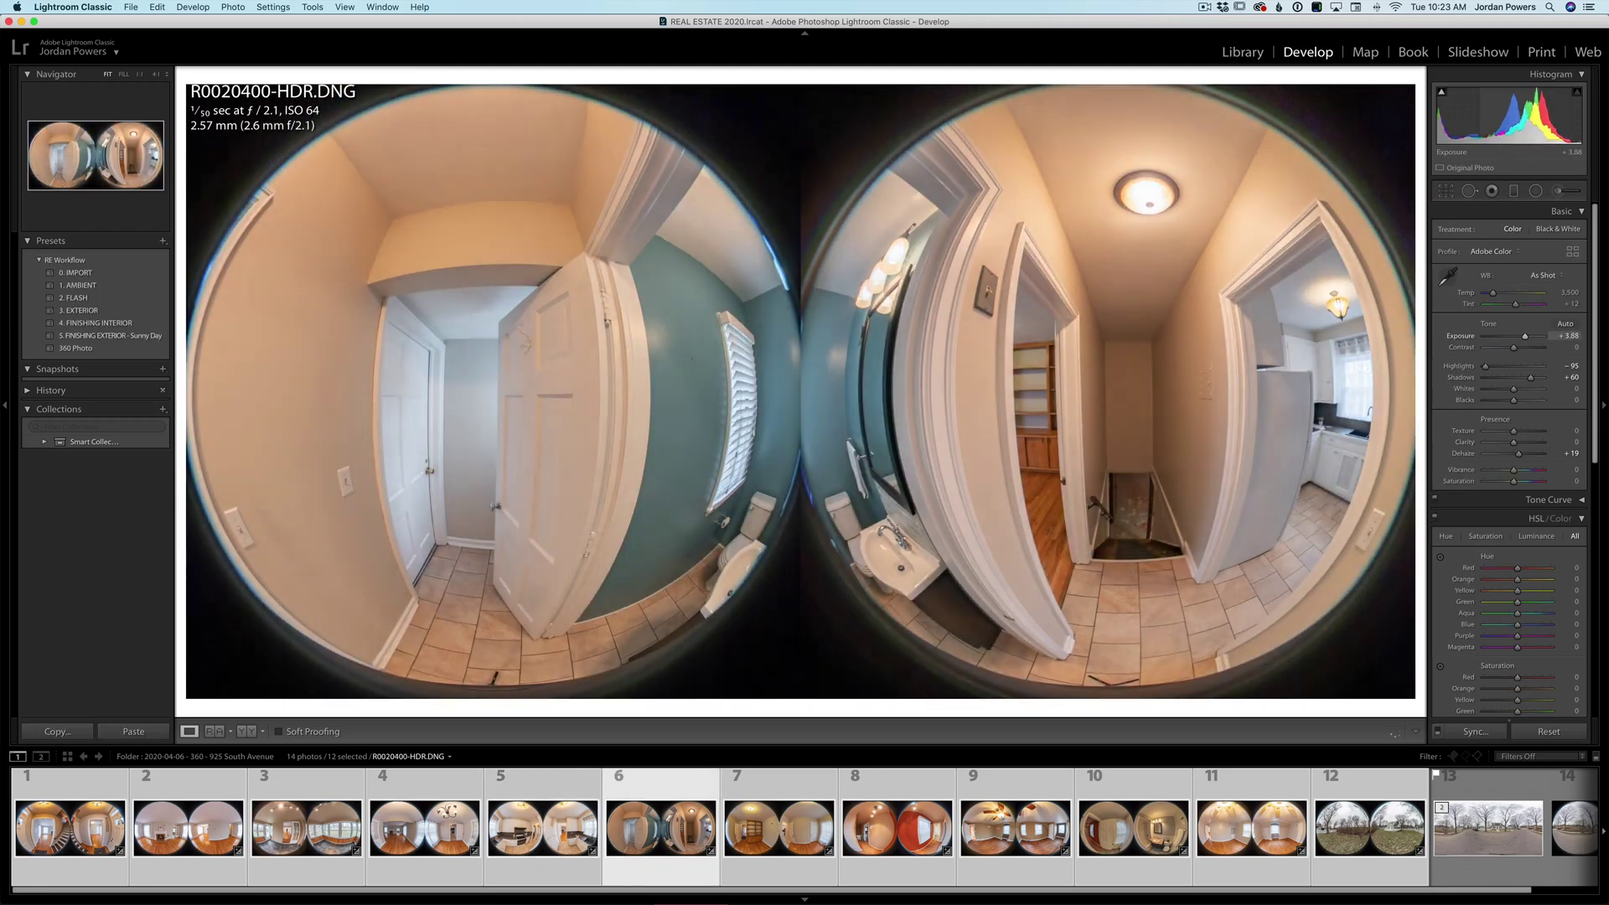
{"action": "key", "text": "Right"}
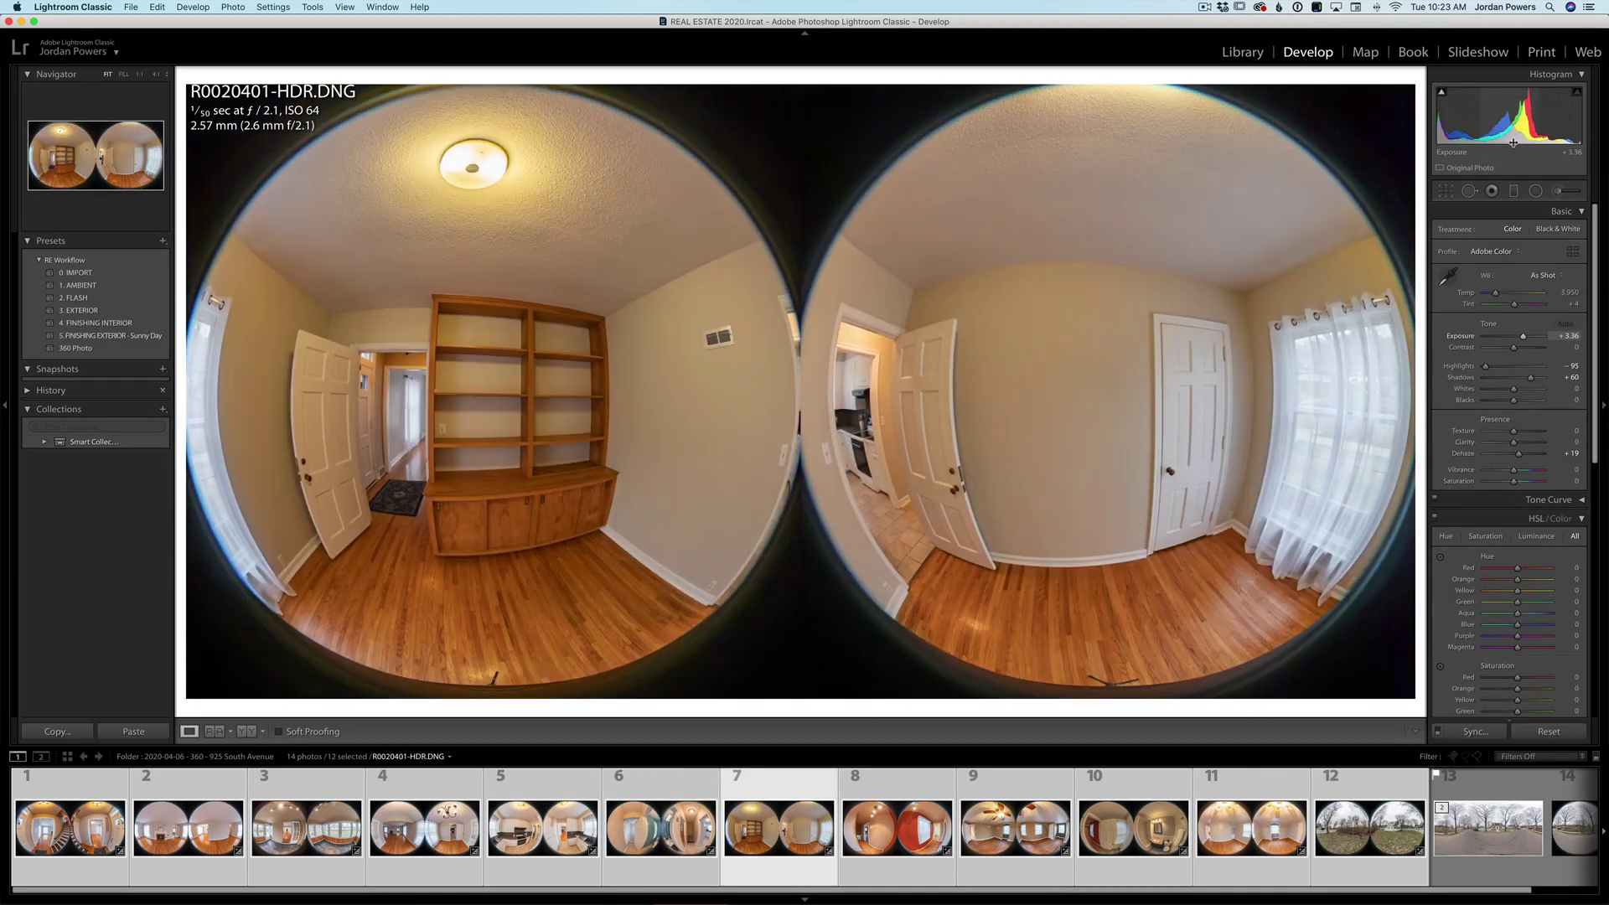
{"action": "key", "text": "Right"}
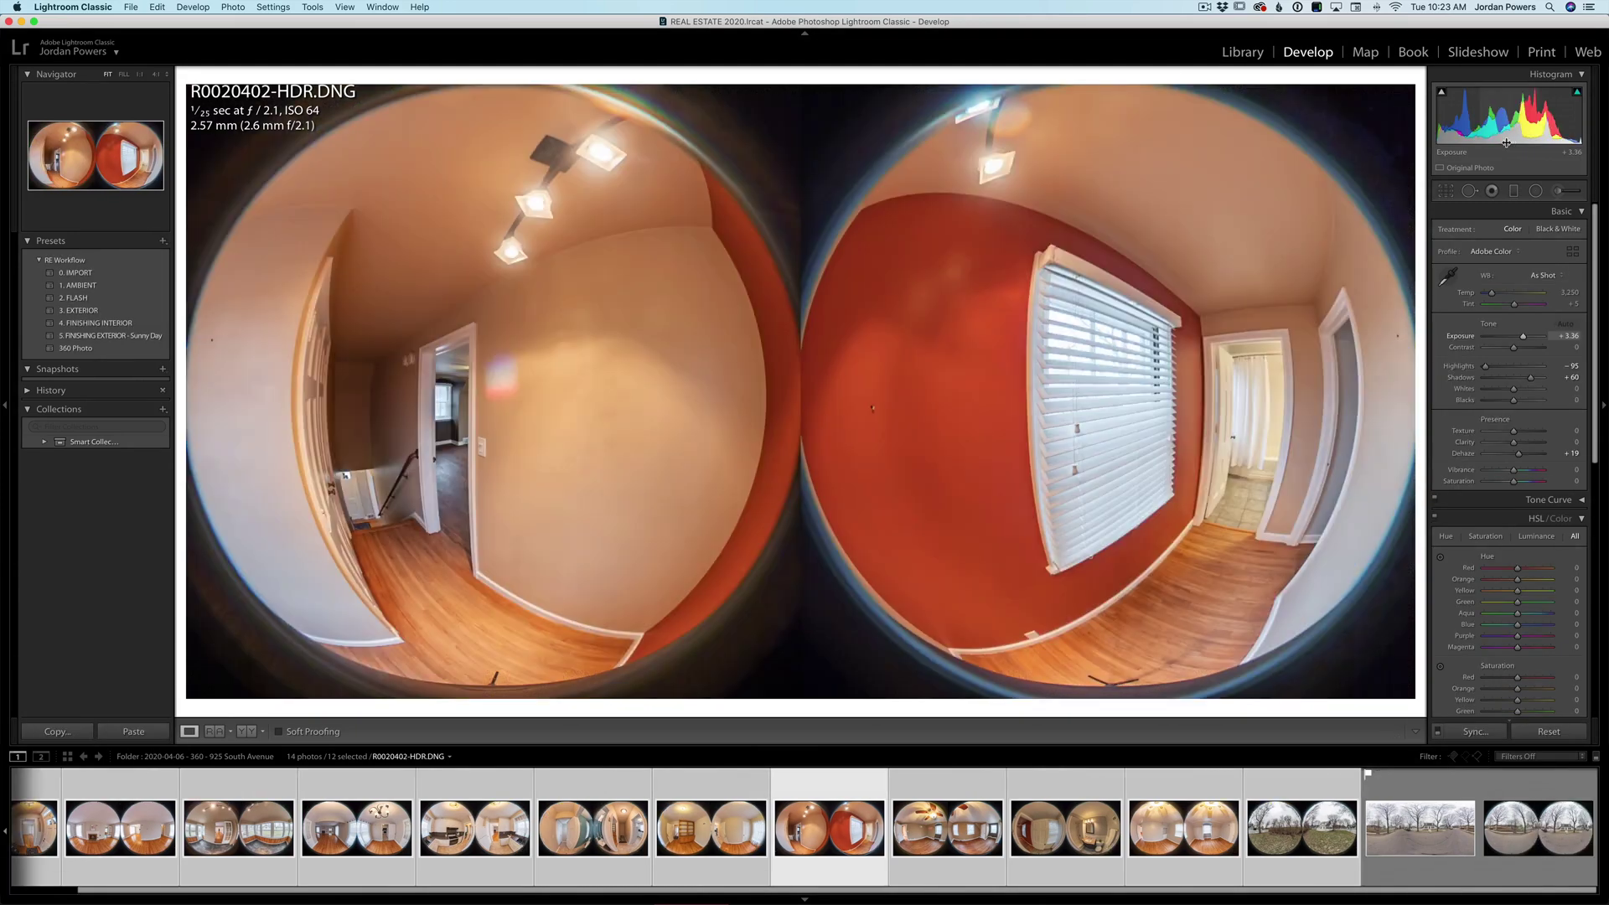
{"action": "key", "text": "equal"}
{"action": "key", "text": "Right"}
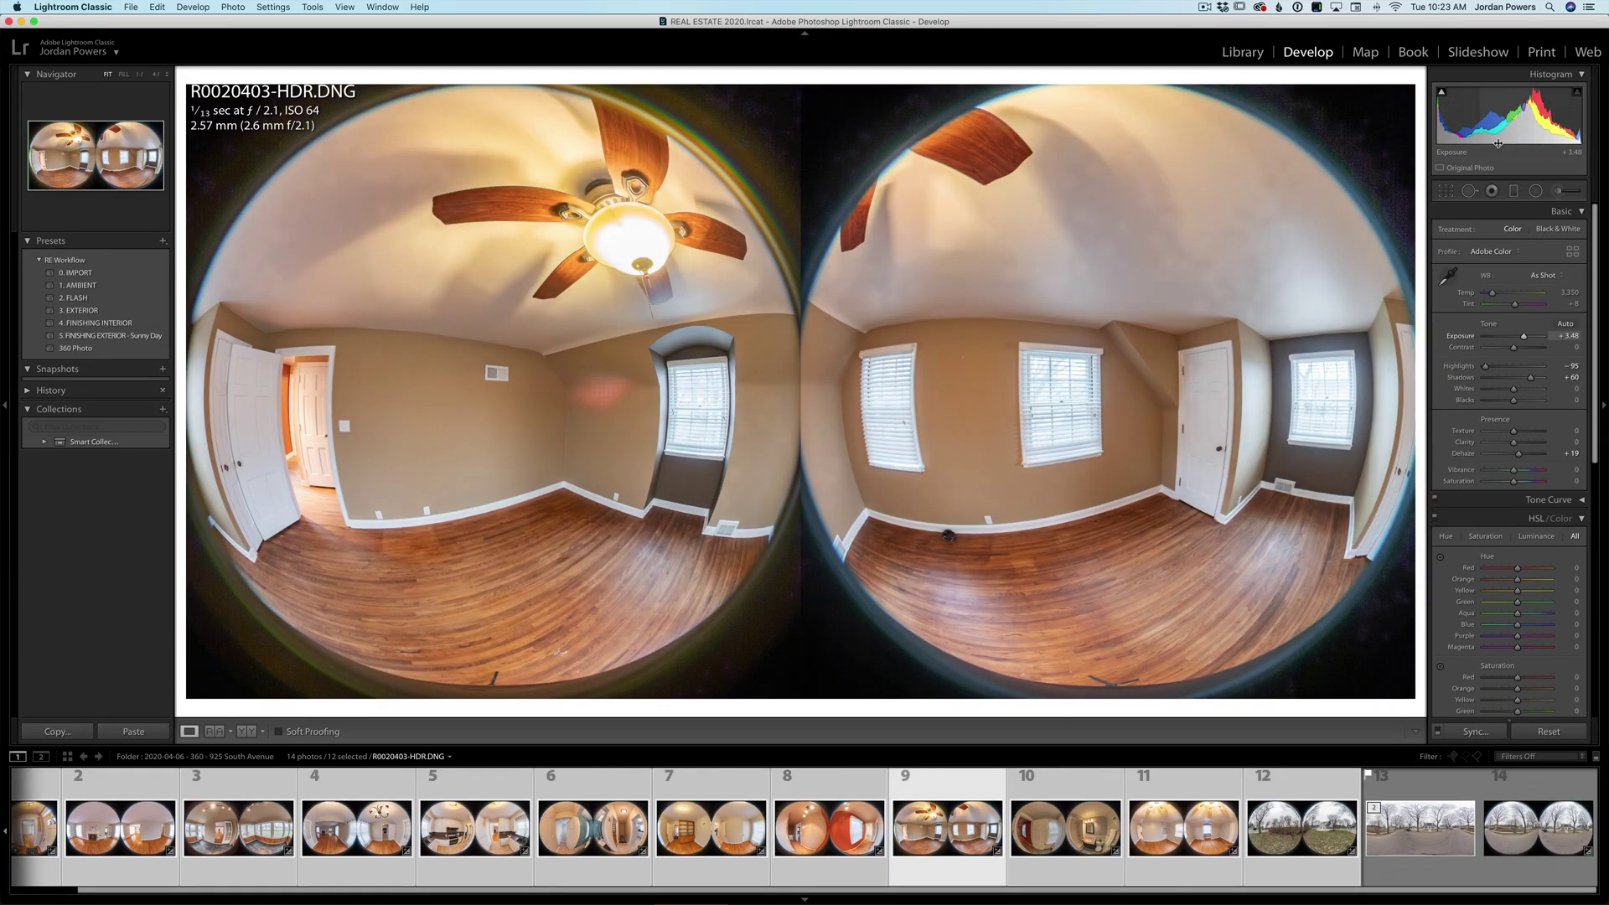
{"action": "key", "text": "Right"}
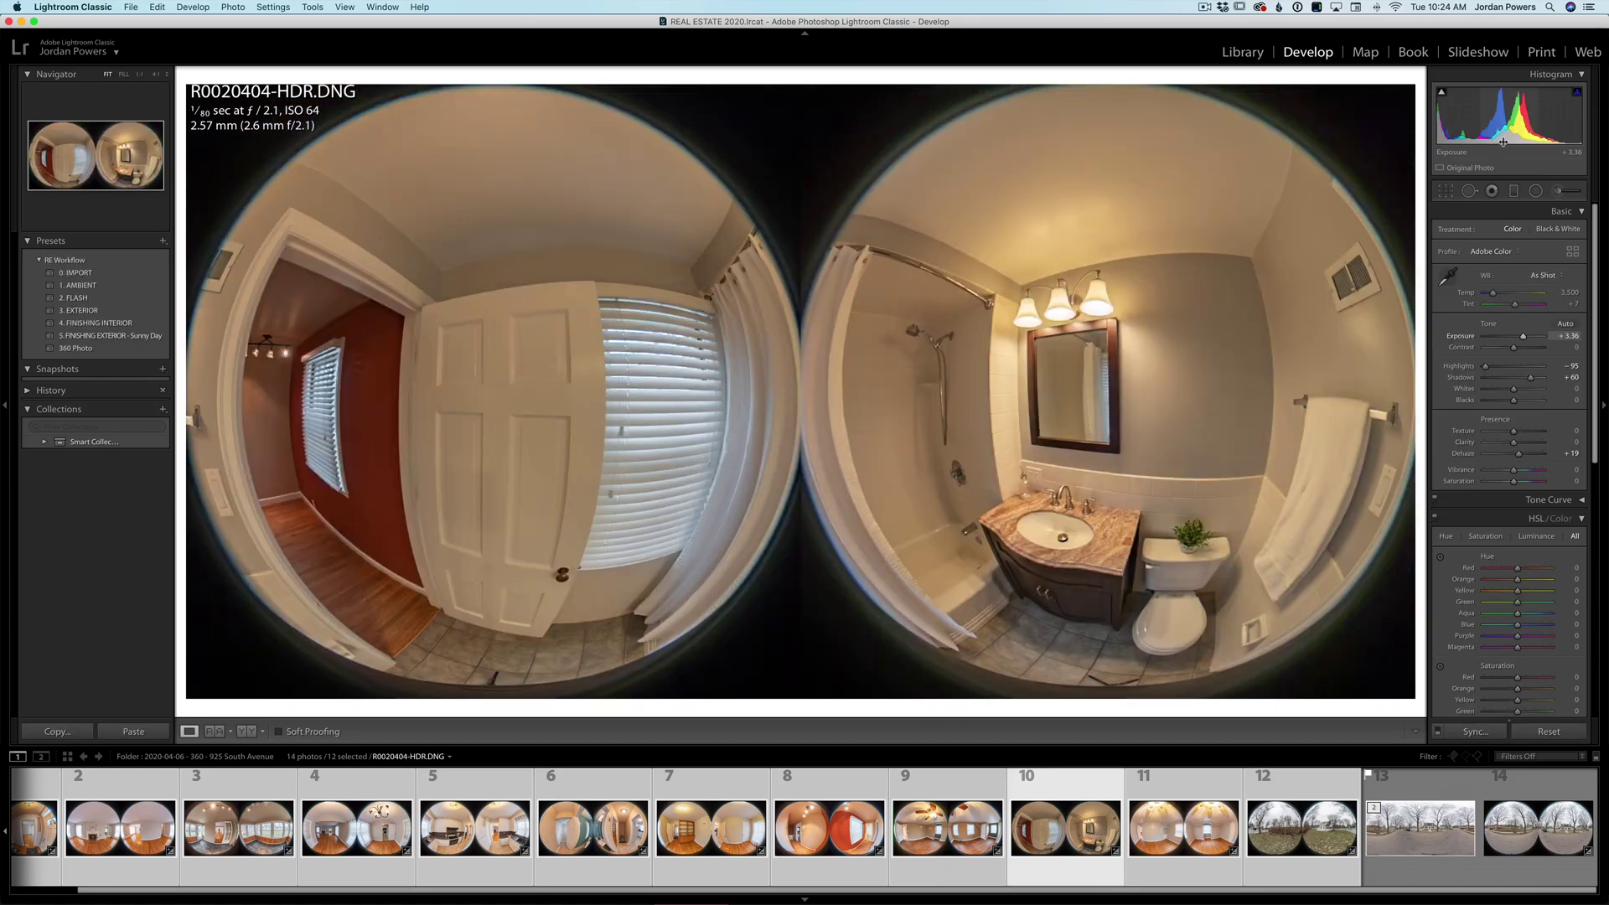
{"action": "key", "text": "equal"}
{"action": "key", "text": "Right"}
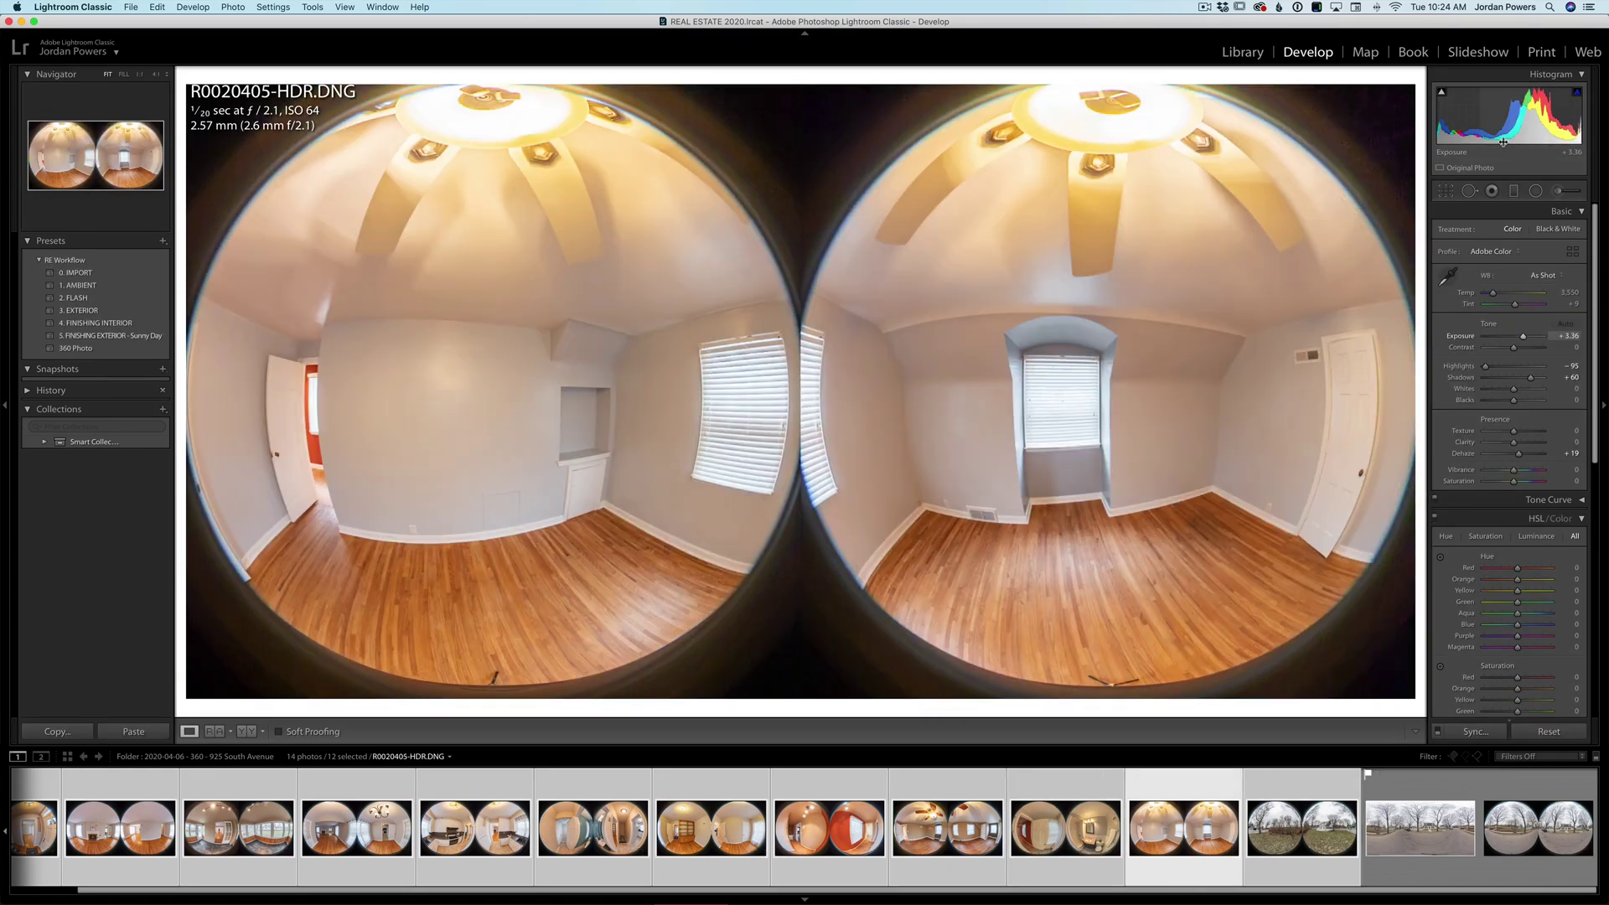
{"action": "key", "text": "Right"}
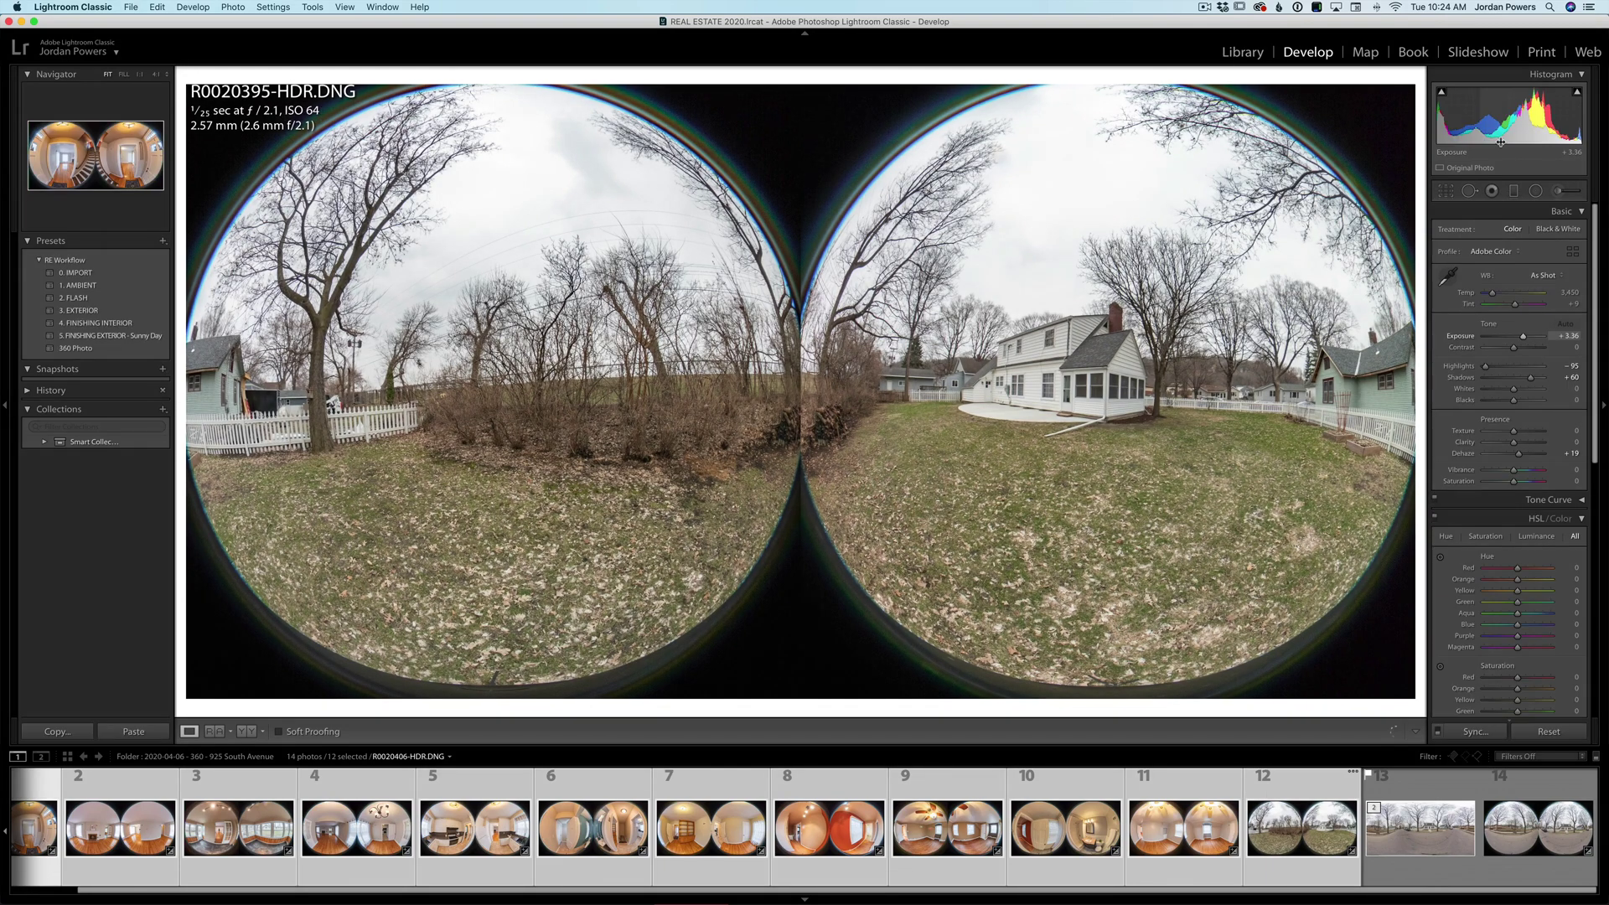
{"action": "key", "text": "Right"}
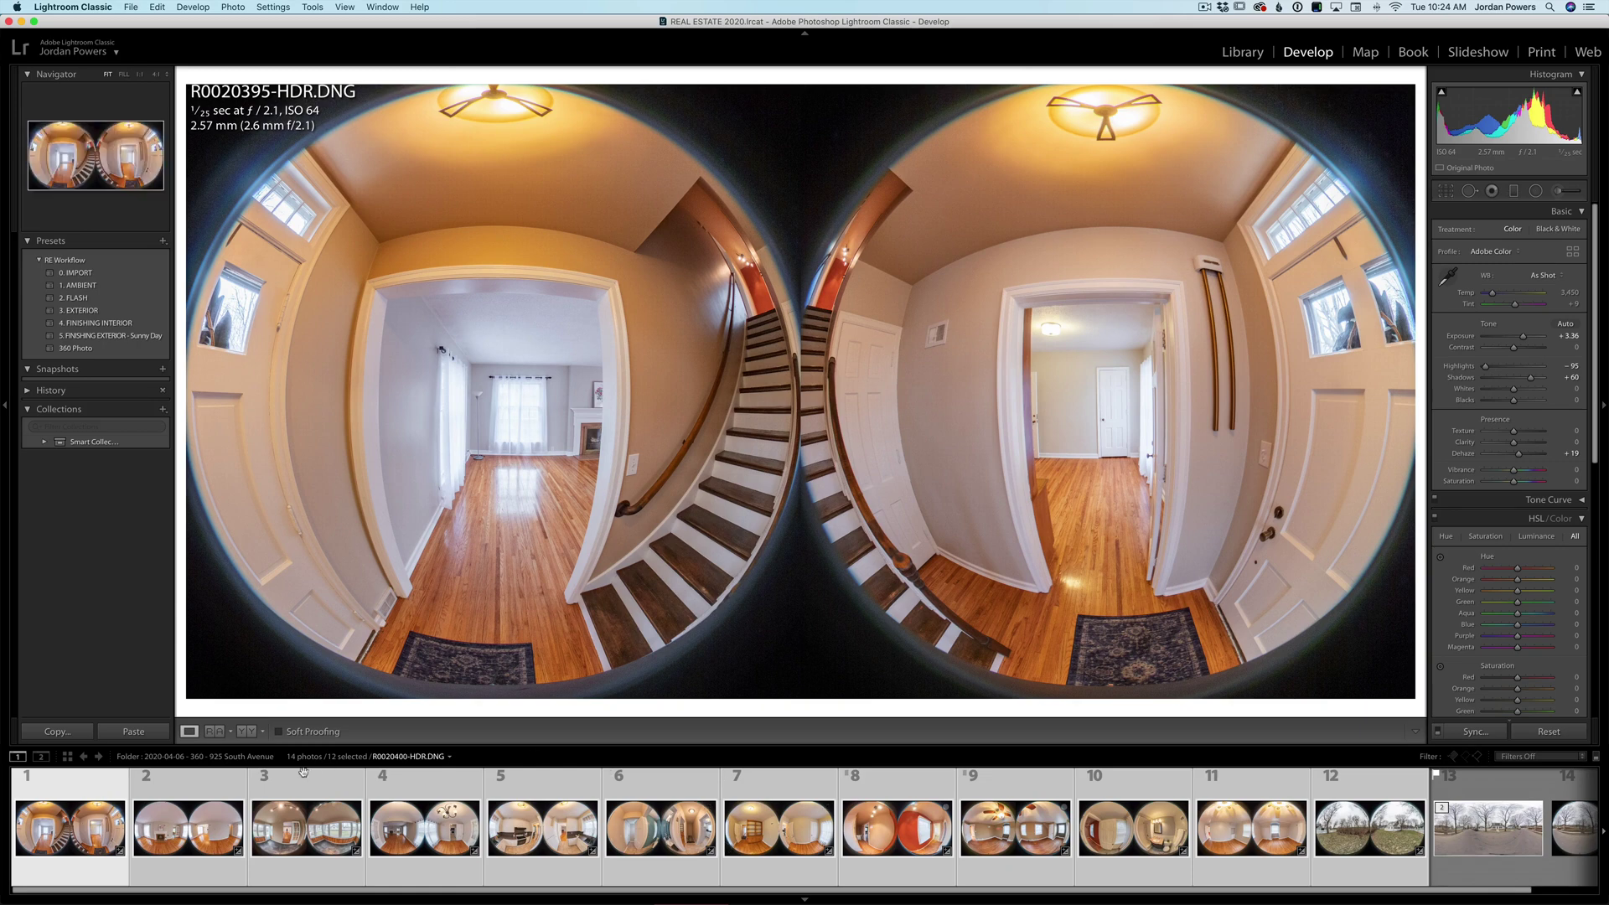
- Send an edited copy of the entry-hall photo, with its Lightroom adjustments, to RICOH THETA Stitcher
{"action": "left_click", "coordinate": [98, 783]}
{"action": "right_click", "coordinate": [98, 784]}
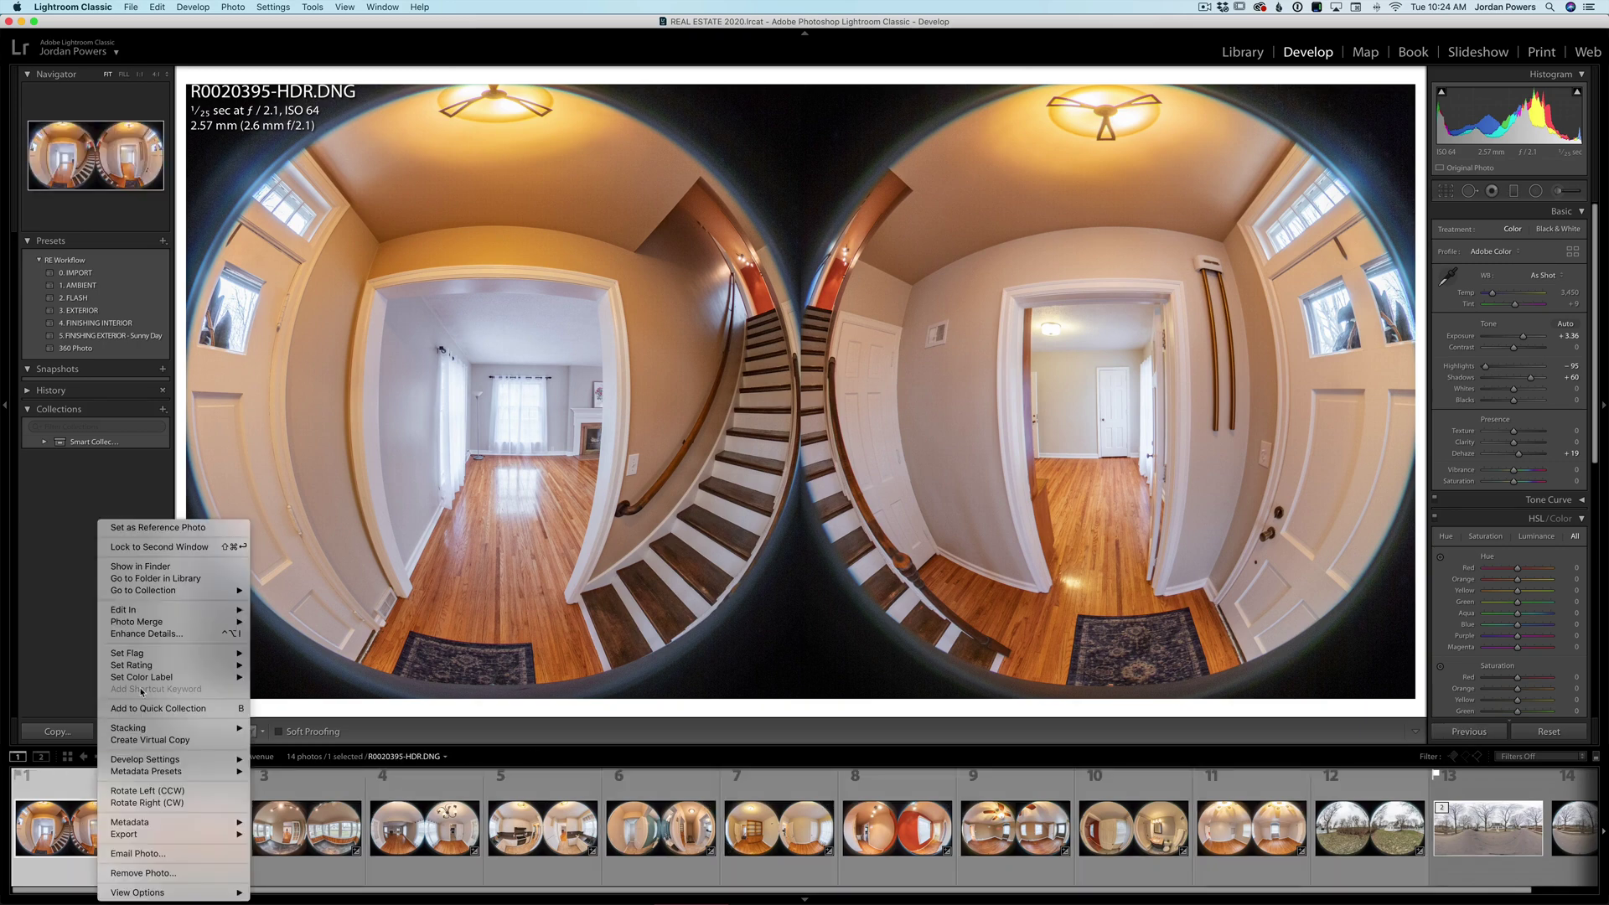
{"action": "mouse_move", "coordinate": [180, 609]}
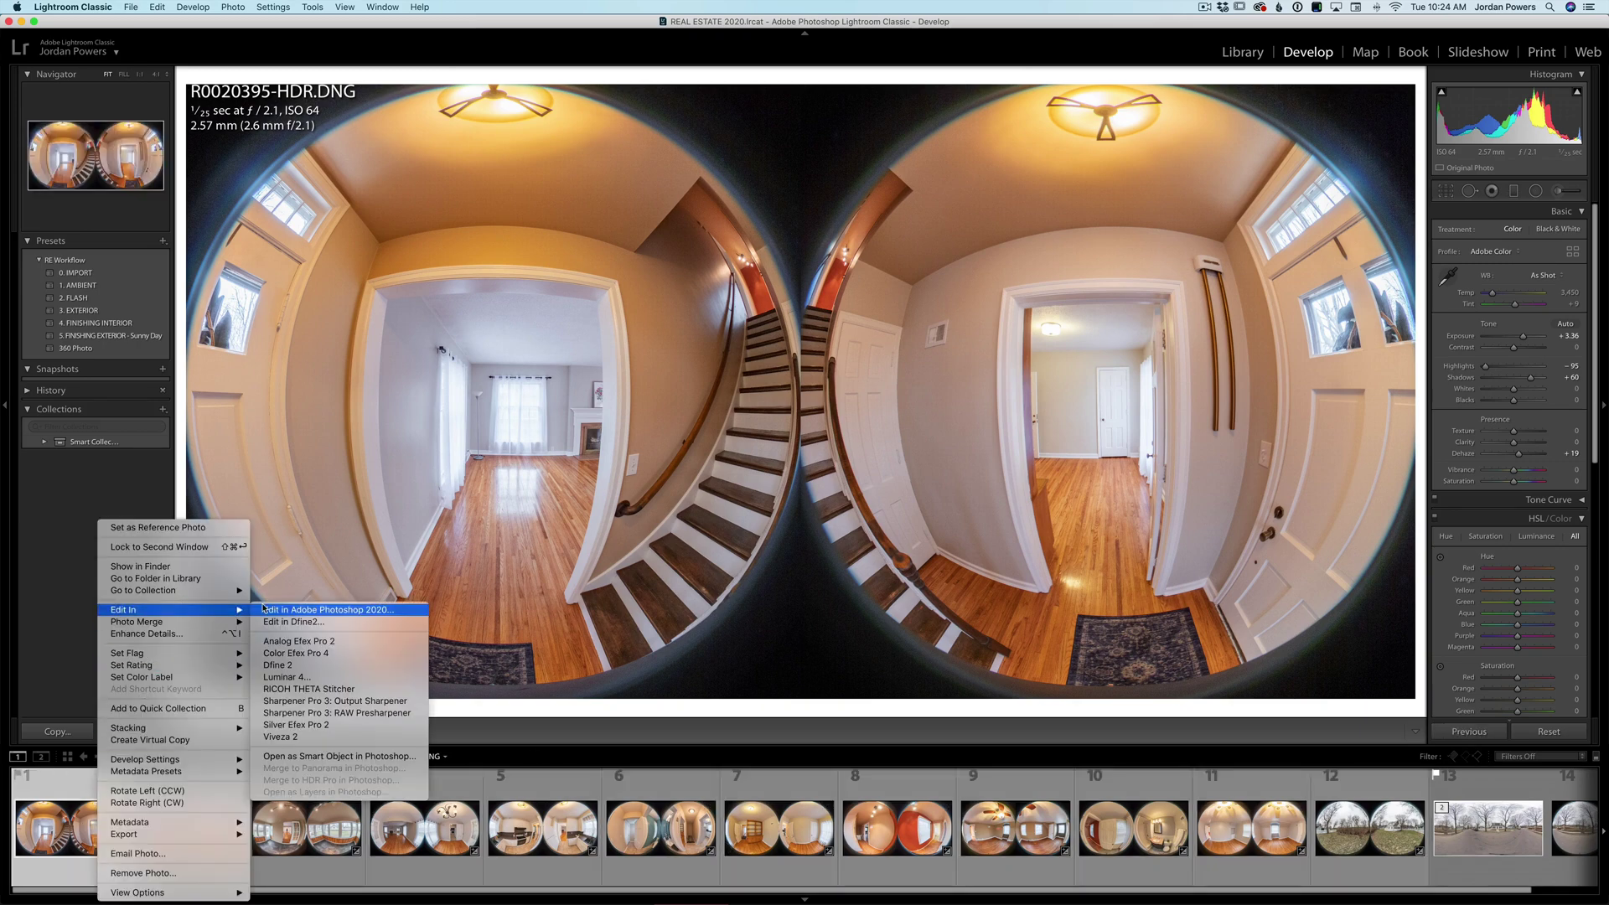
{"action": "left_click", "coordinate": [315, 690]}
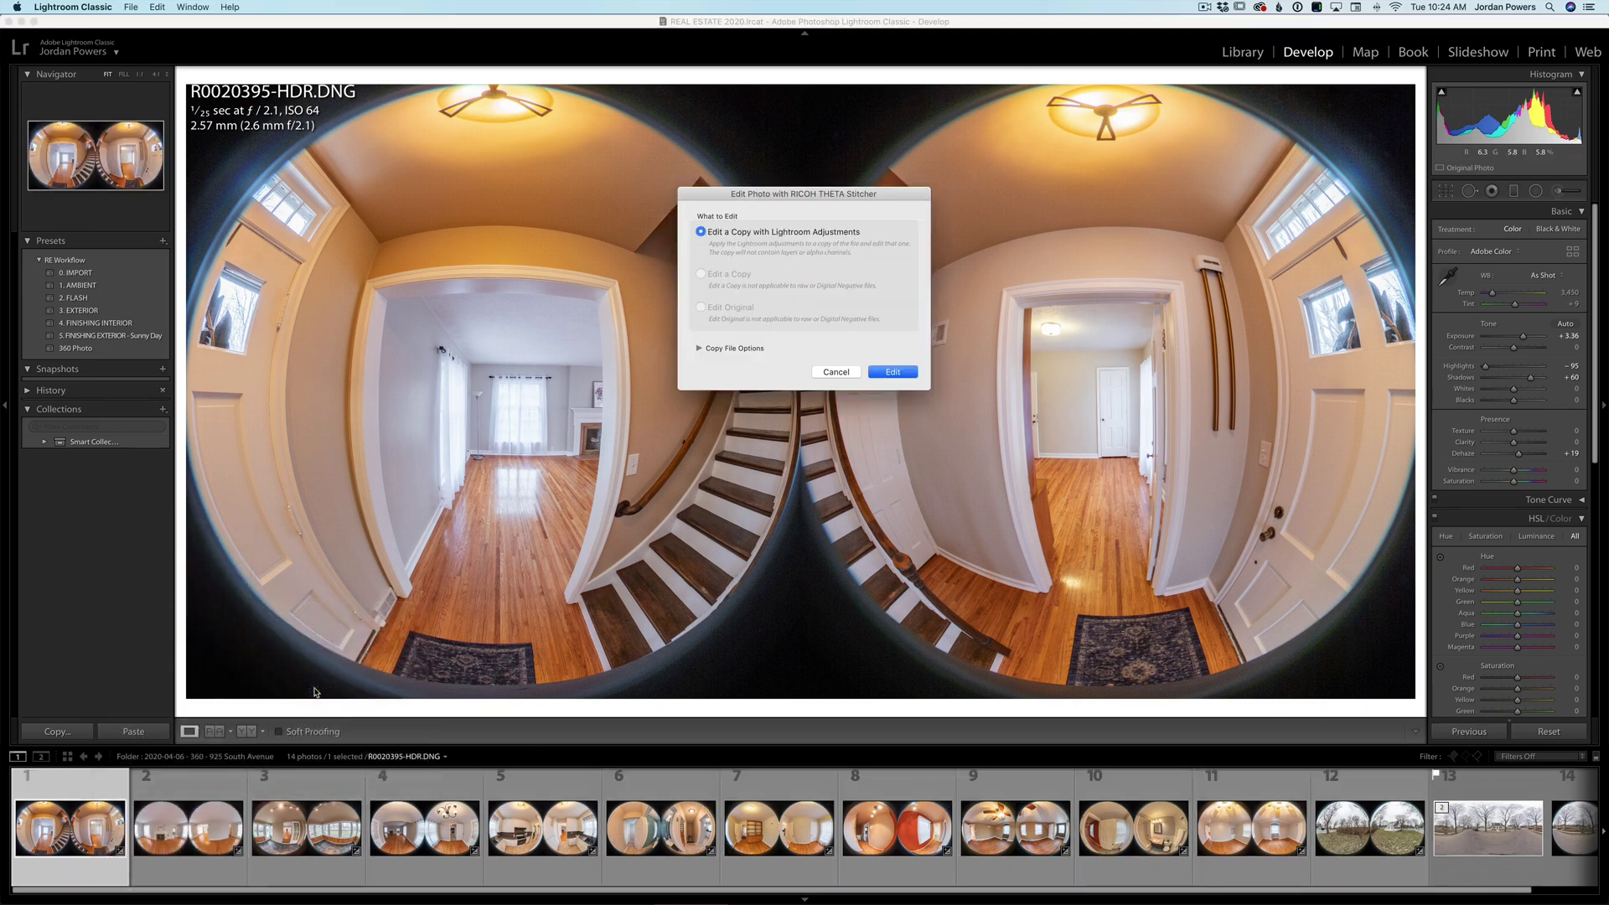
{"action": "left_click", "coordinate": [893, 371]}
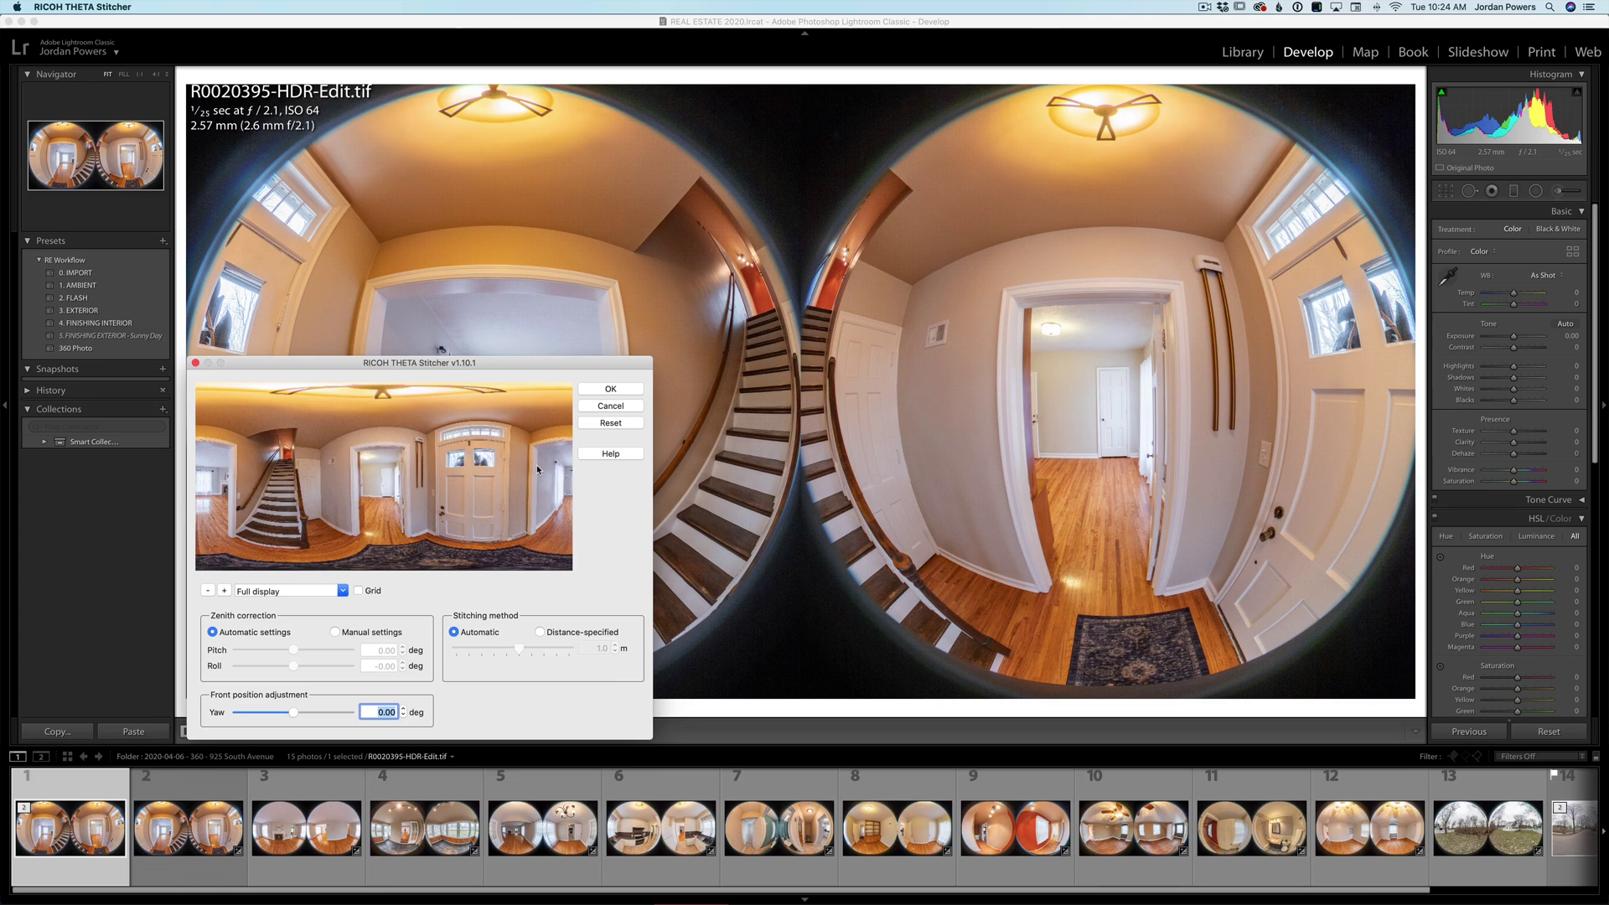
- Use manual zenith correction with pitch 0.36° and yaw 0.00, then accept the stitch
{"action": "left_click", "coordinate": [334, 632]}
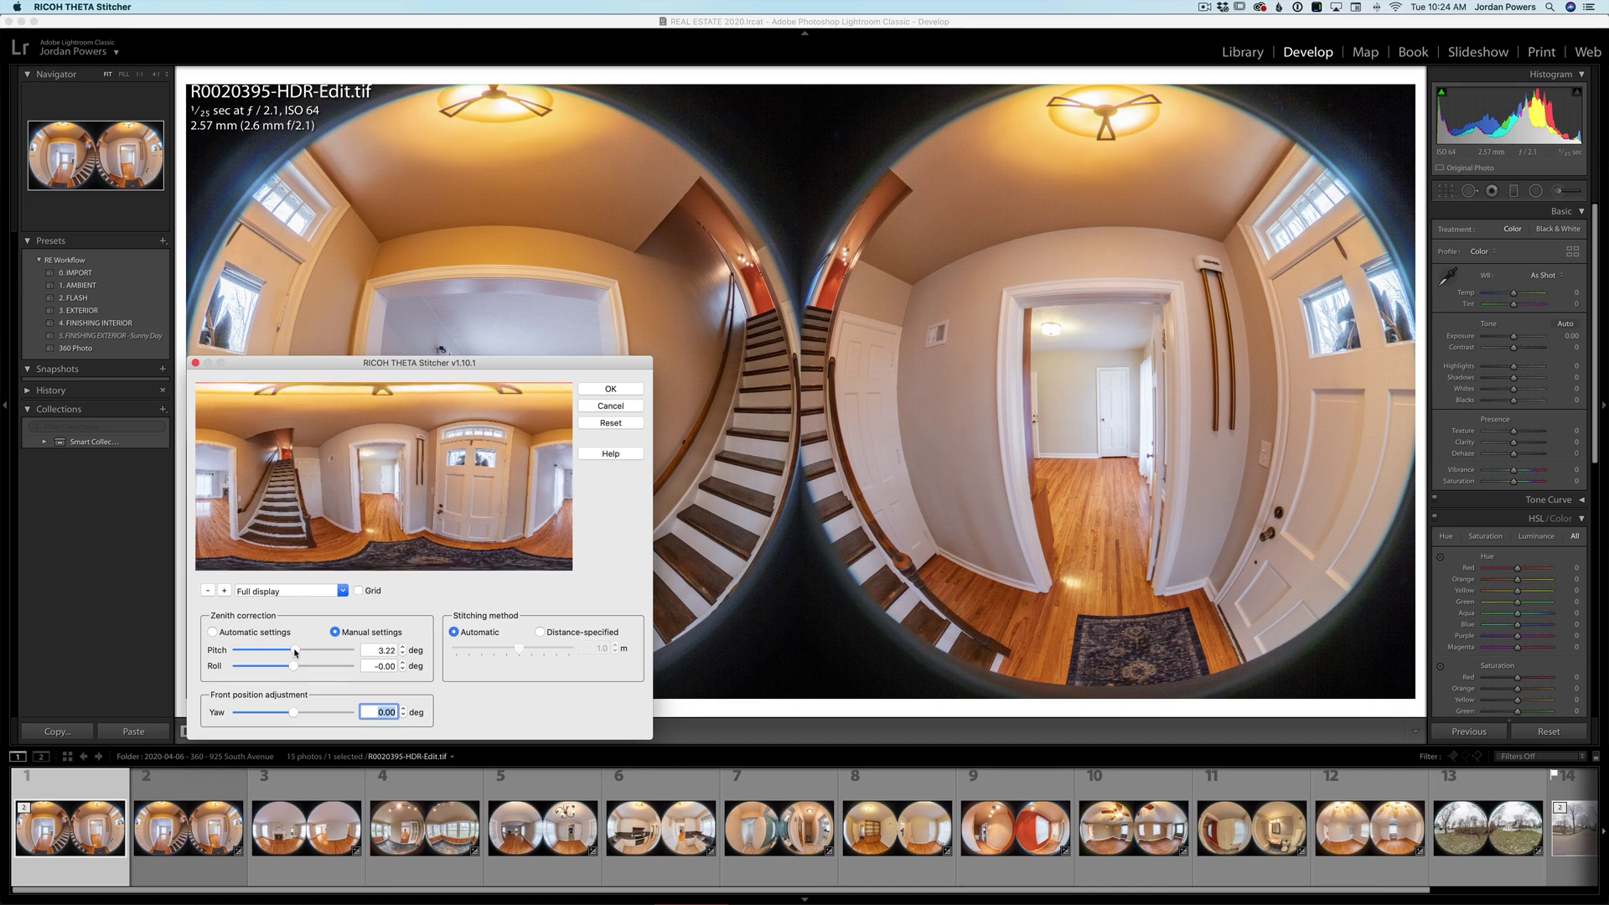
{"action": "left_click_drag", "start_coordinate": [295, 652], "coordinate": [293, 653]}
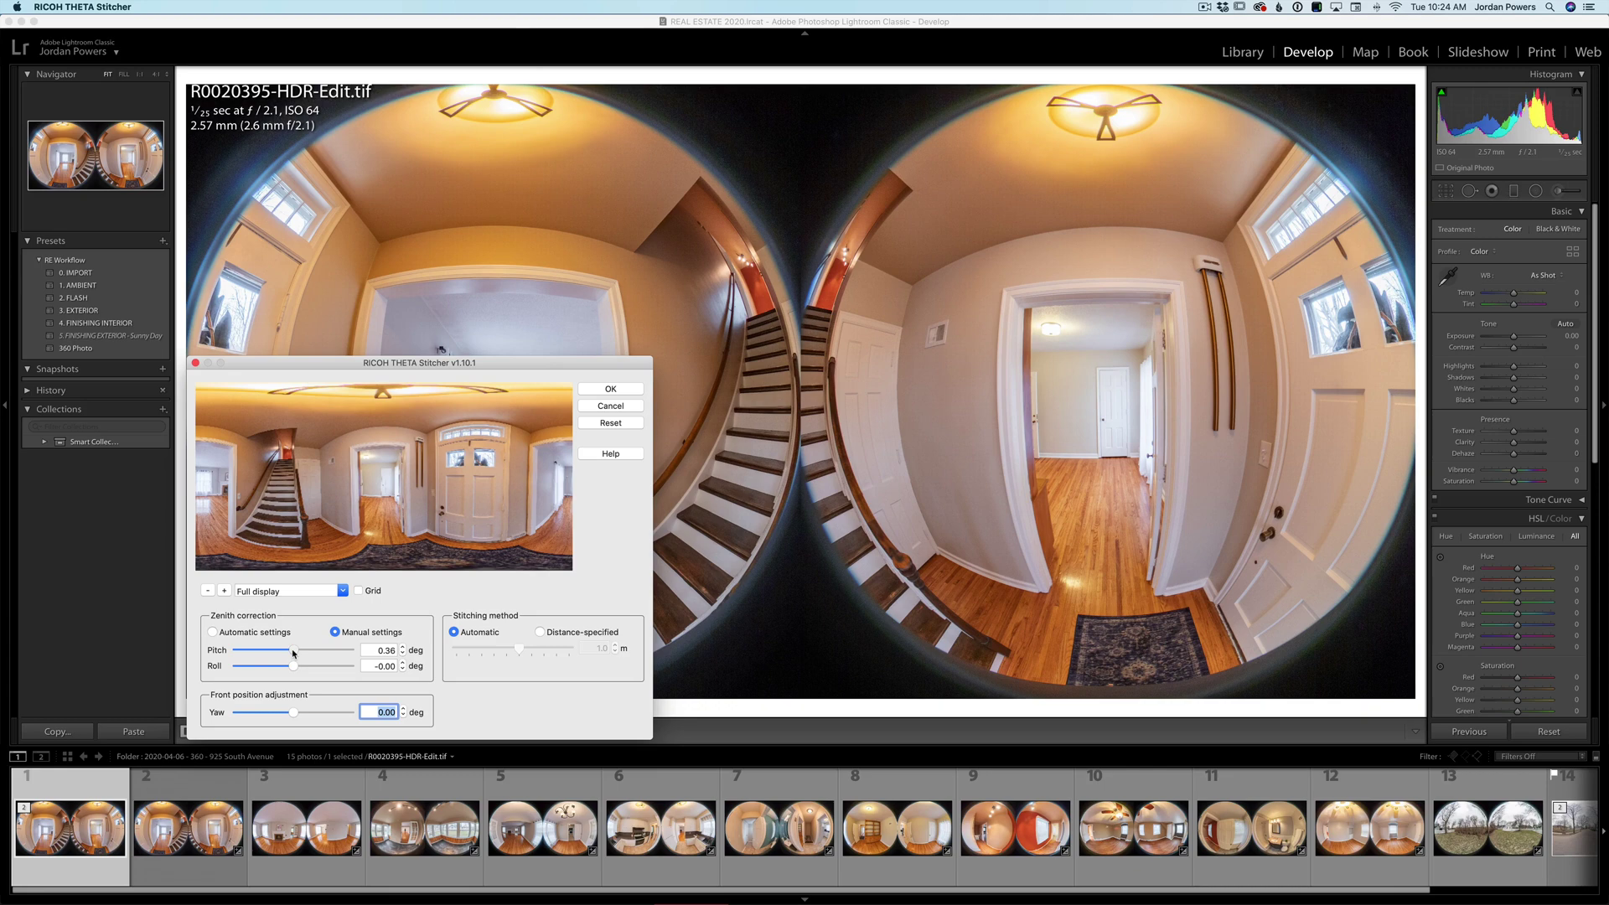
{"action": "left_click", "coordinate": [610, 389]}
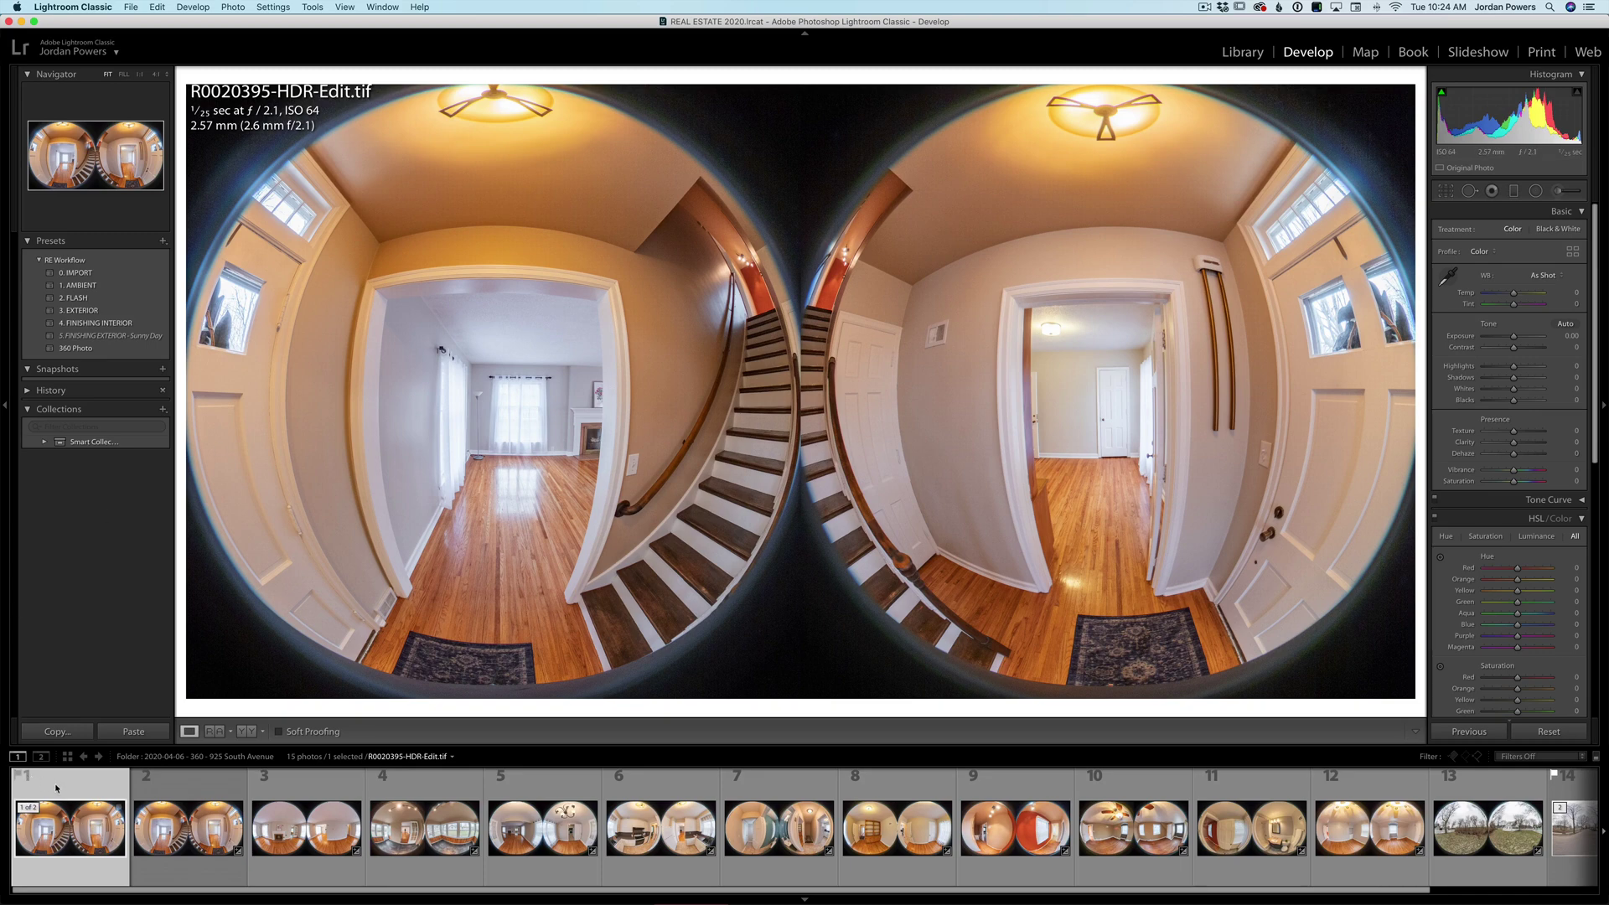
- Flag the entry-hall panorama as a pick and stitch an edited copy of the living room photo
{"action": "key", "text": "p"}
{"action": "left_click", "coordinate": [293, 828]}
{"action": "right_click", "coordinate": [293, 828]}
{"action": "mouse_move", "coordinate": [351, 612]}
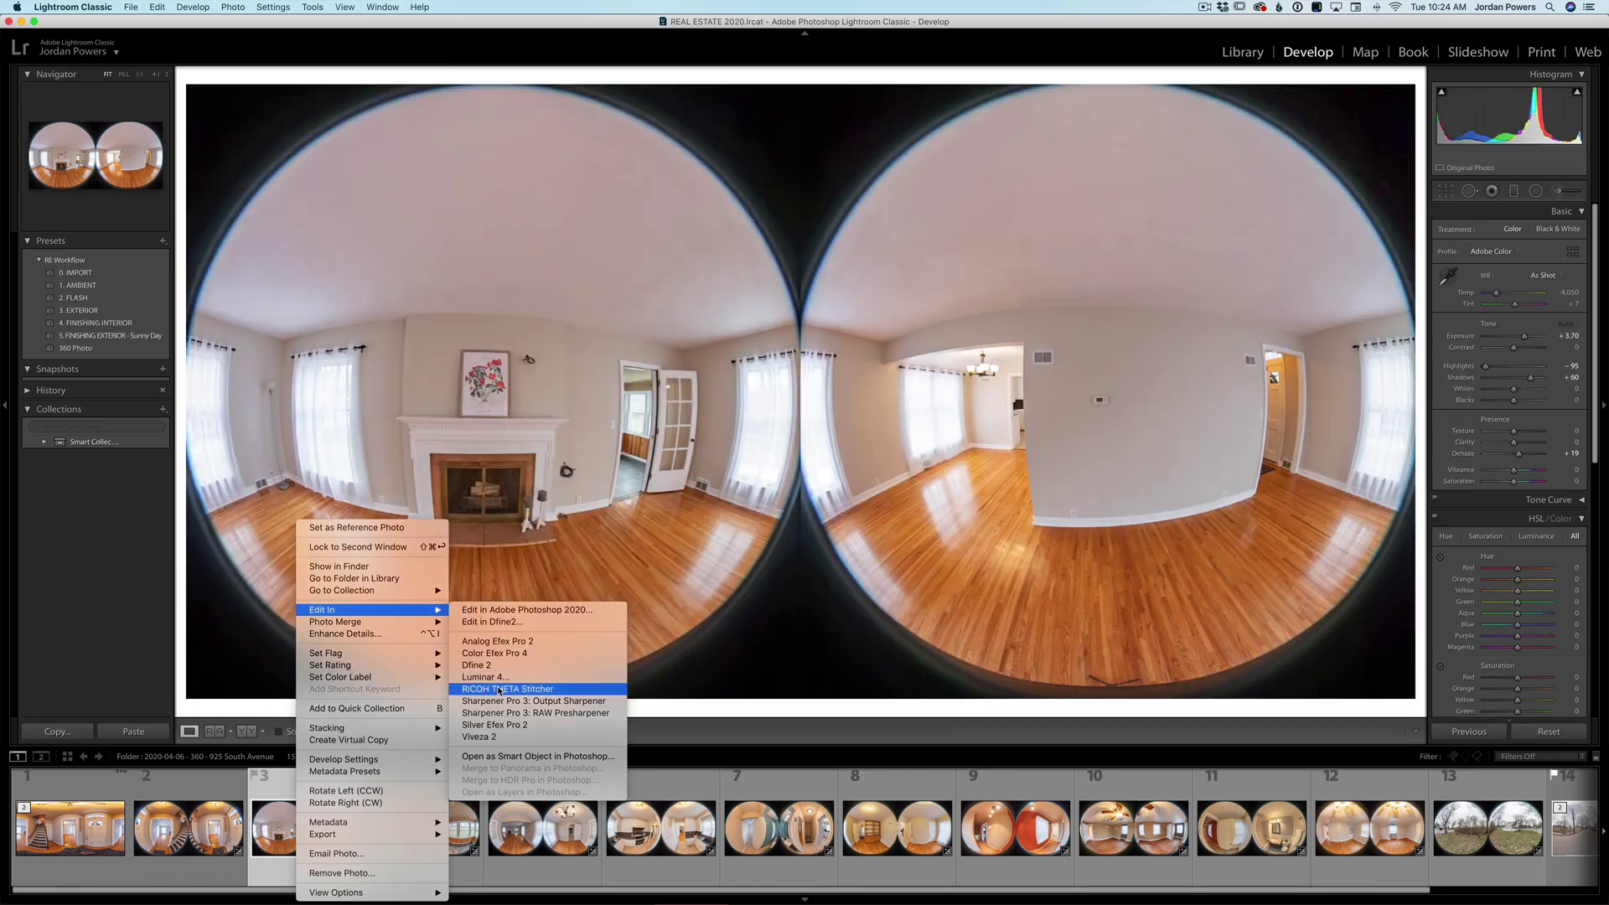
{"action": "left_click", "coordinate": [493, 689]}
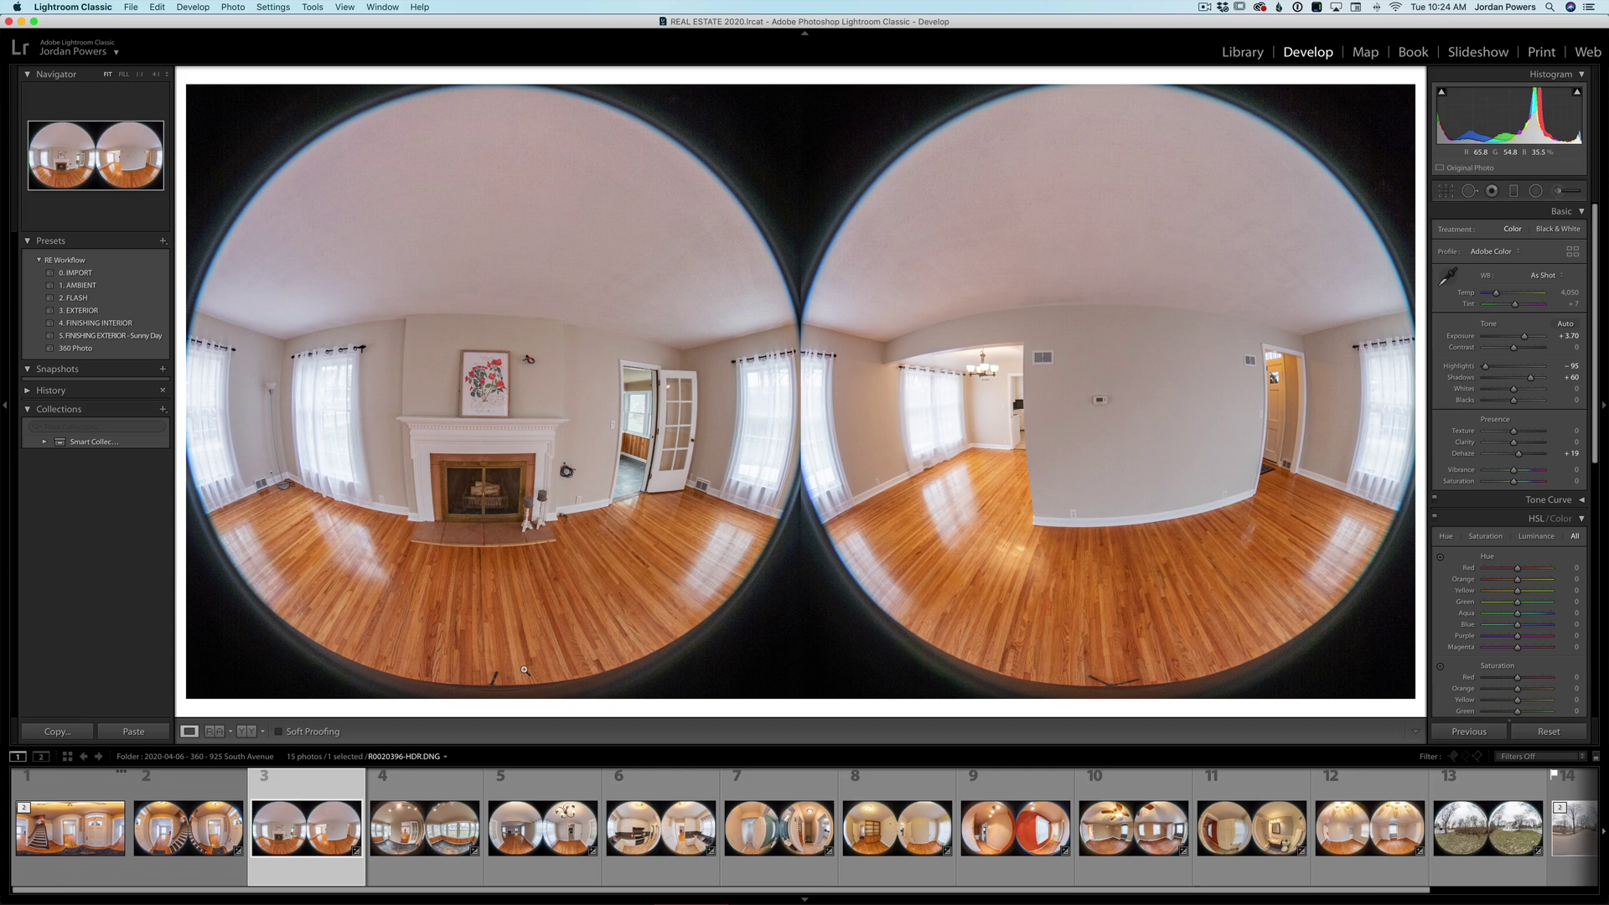
{"action": "left_click", "coordinate": [81, 798]}
{"action": "key", "text": "super+alt+e"}
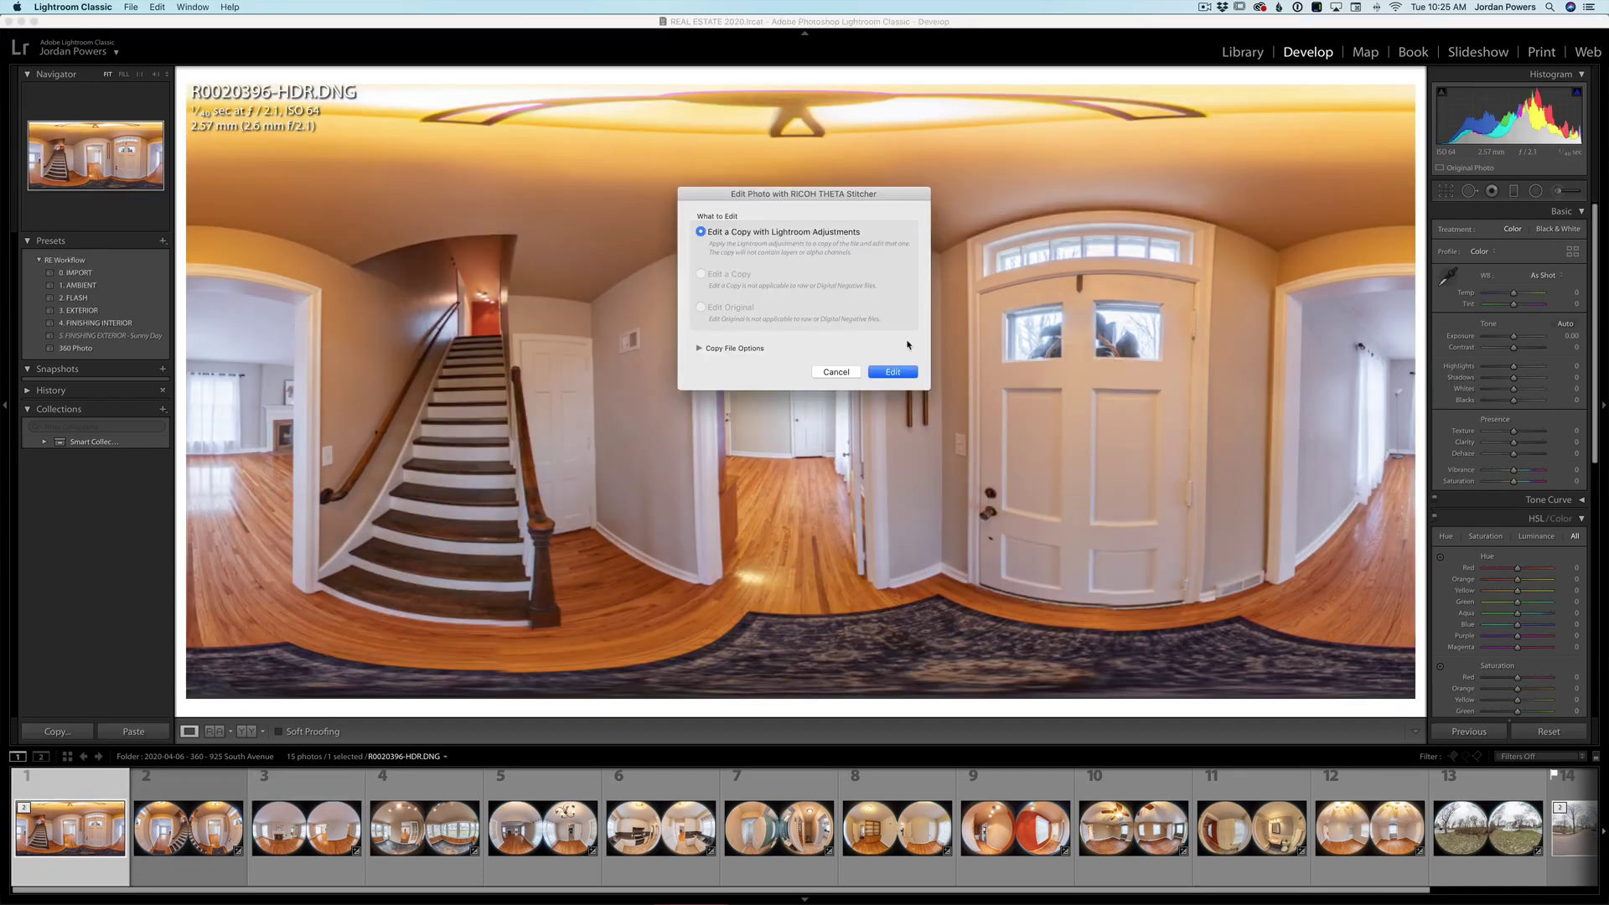
{"action": "left_click", "coordinate": [892, 371]}
{"action": "left_click", "coordinate": [280, 853]}
{"action": "key", "text": "super+alt+e"}
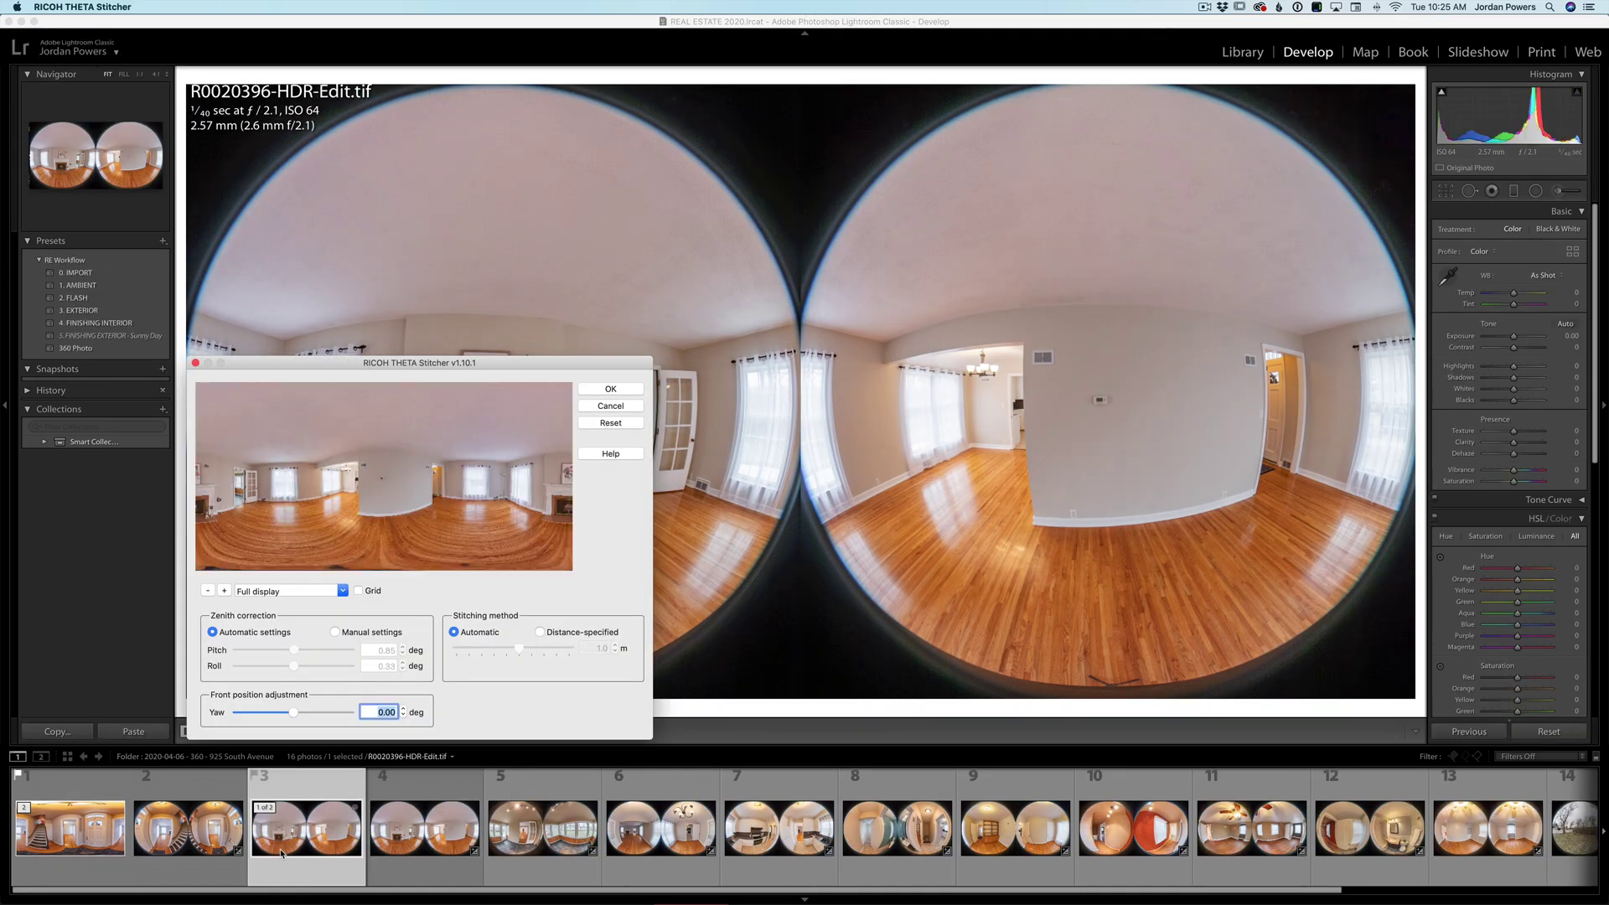
{"action": "left_click", "coordinate": [626, 390]}
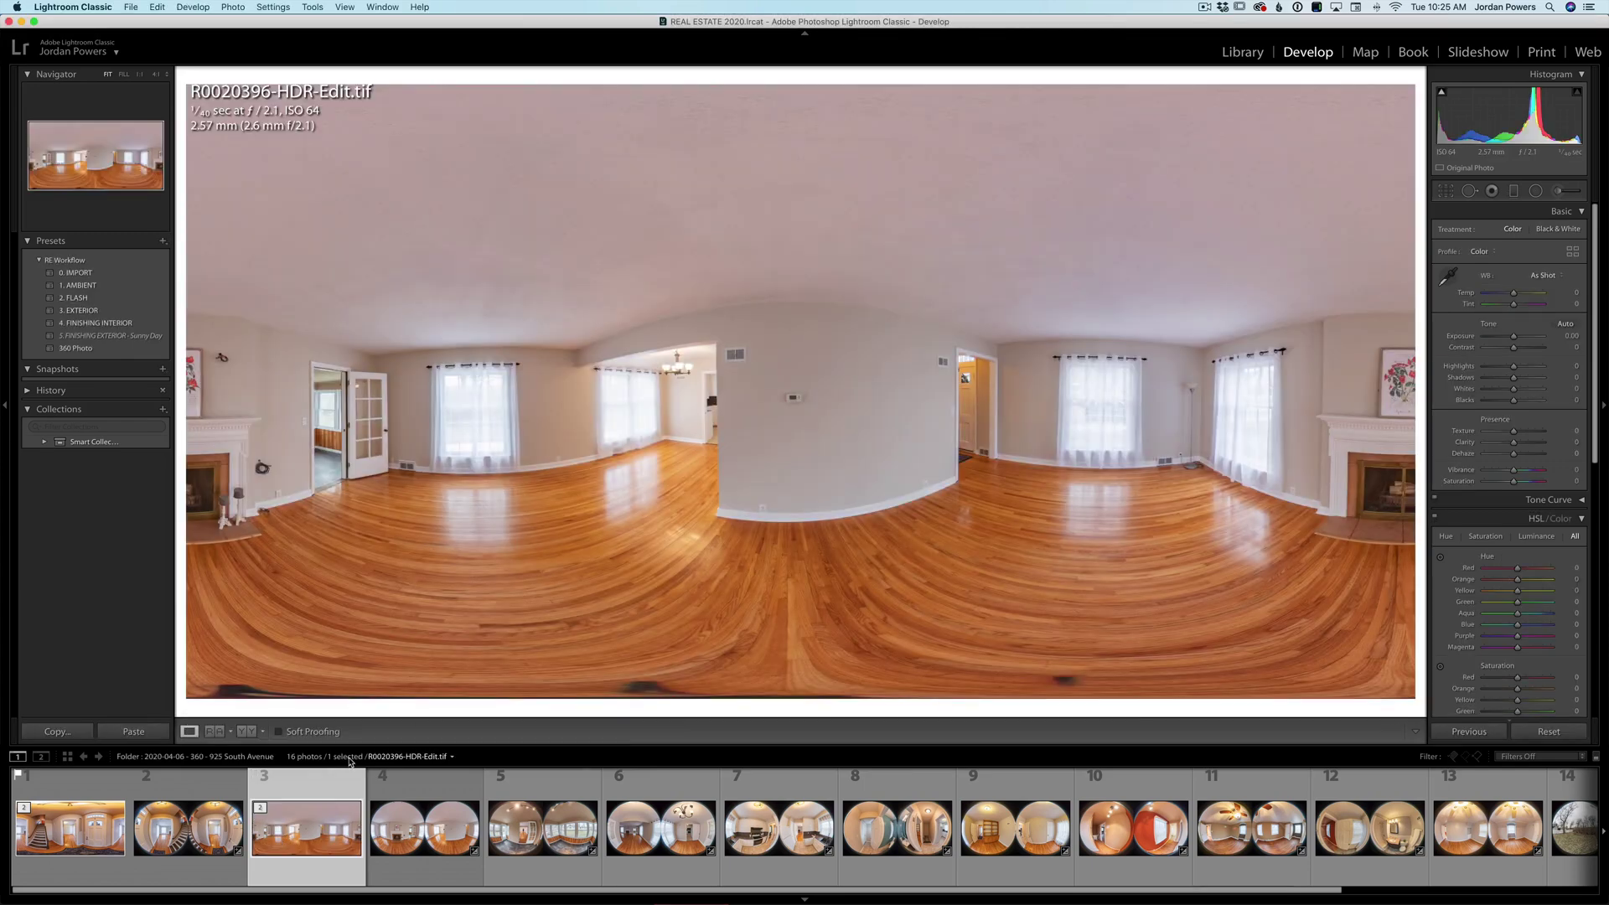
- Stitch an edited copy of the sunroom photo and flag the panorama as a pick
{"action": "right_click", "coordinate": [543, 825]}
{"action": "mouse_move", "coordinate": [661, 609]}
{"action": "left_click", "coordinate": [754, 689]}
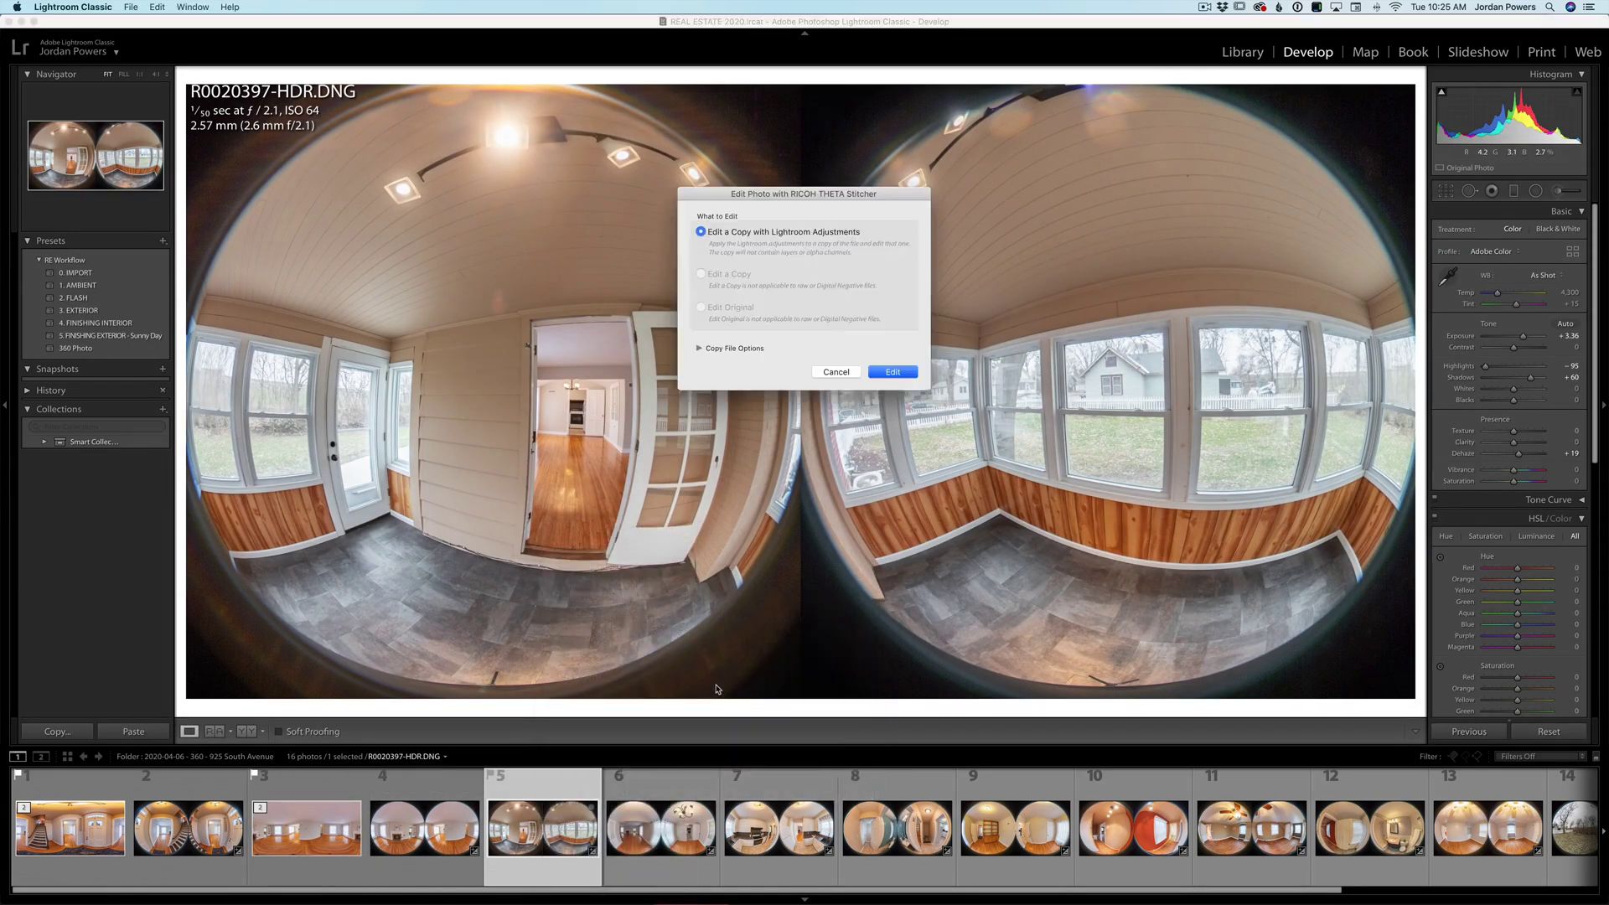
{"action": "left_click", "coordinate": [891, 369]}
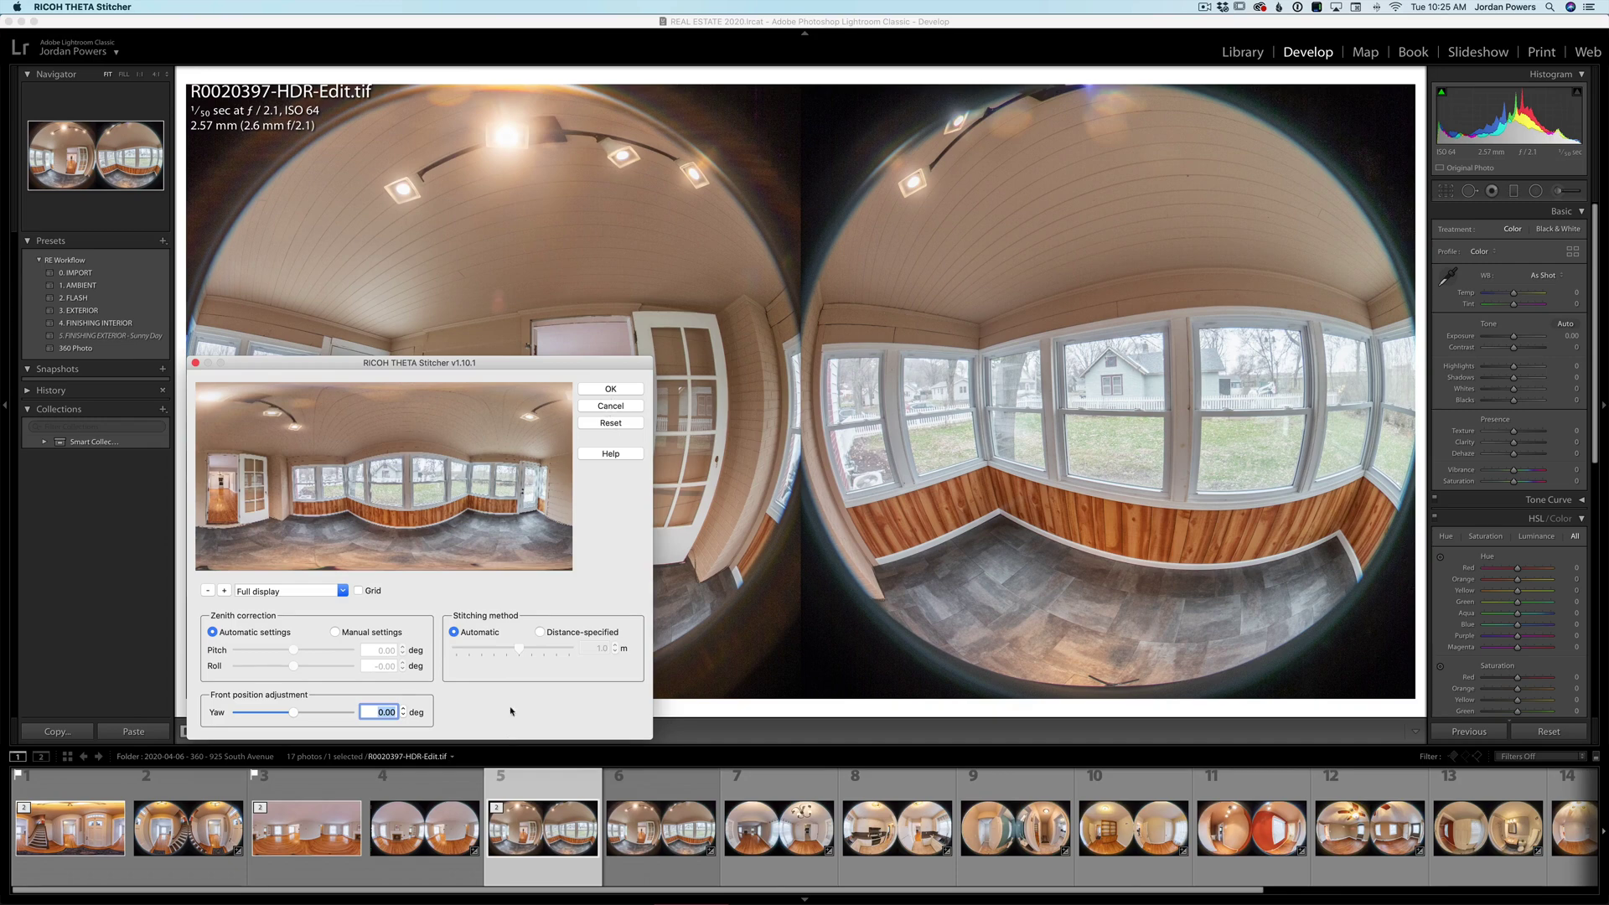
{"action": "left_click", "coordinate": [612, 389]}
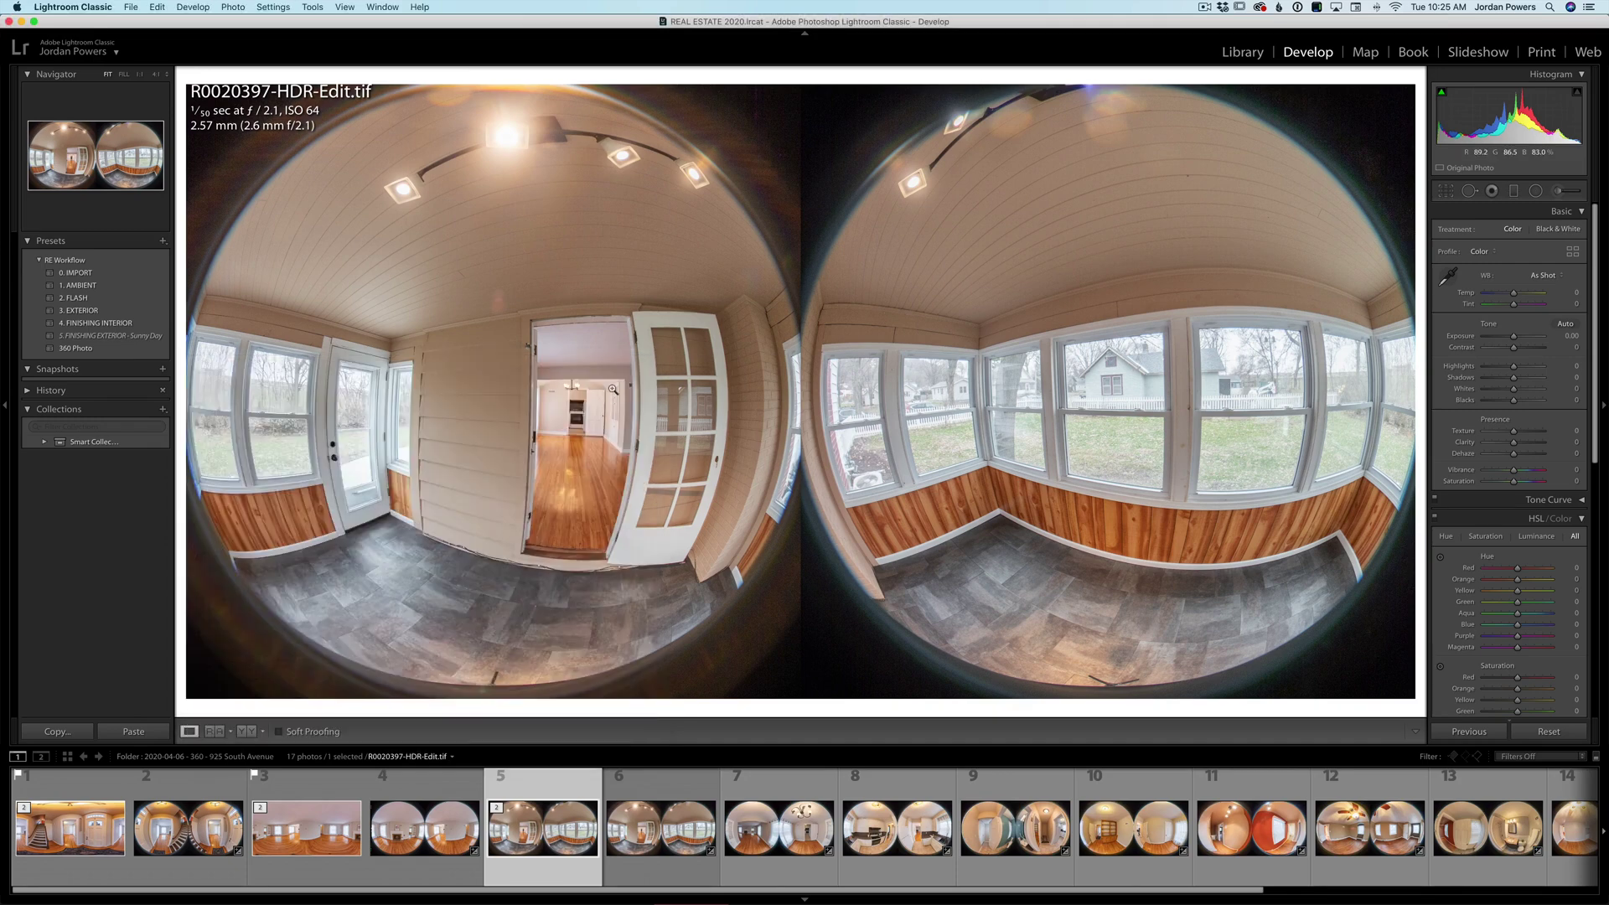
{"action": "left_click", "coordinate": [725, 775]}
- Send an edited copy of the next dual-fisheye room photo to RICOH THETA Stitcher
{"action": "left_click", "coordinate": [782, 826]}
{"action": "right_click", "coordinate": [782, 825]}
{"action": "mouse_move", "coordinate": [871, 609]}
{"action": "left_click", "coordinate": [983, 681]}
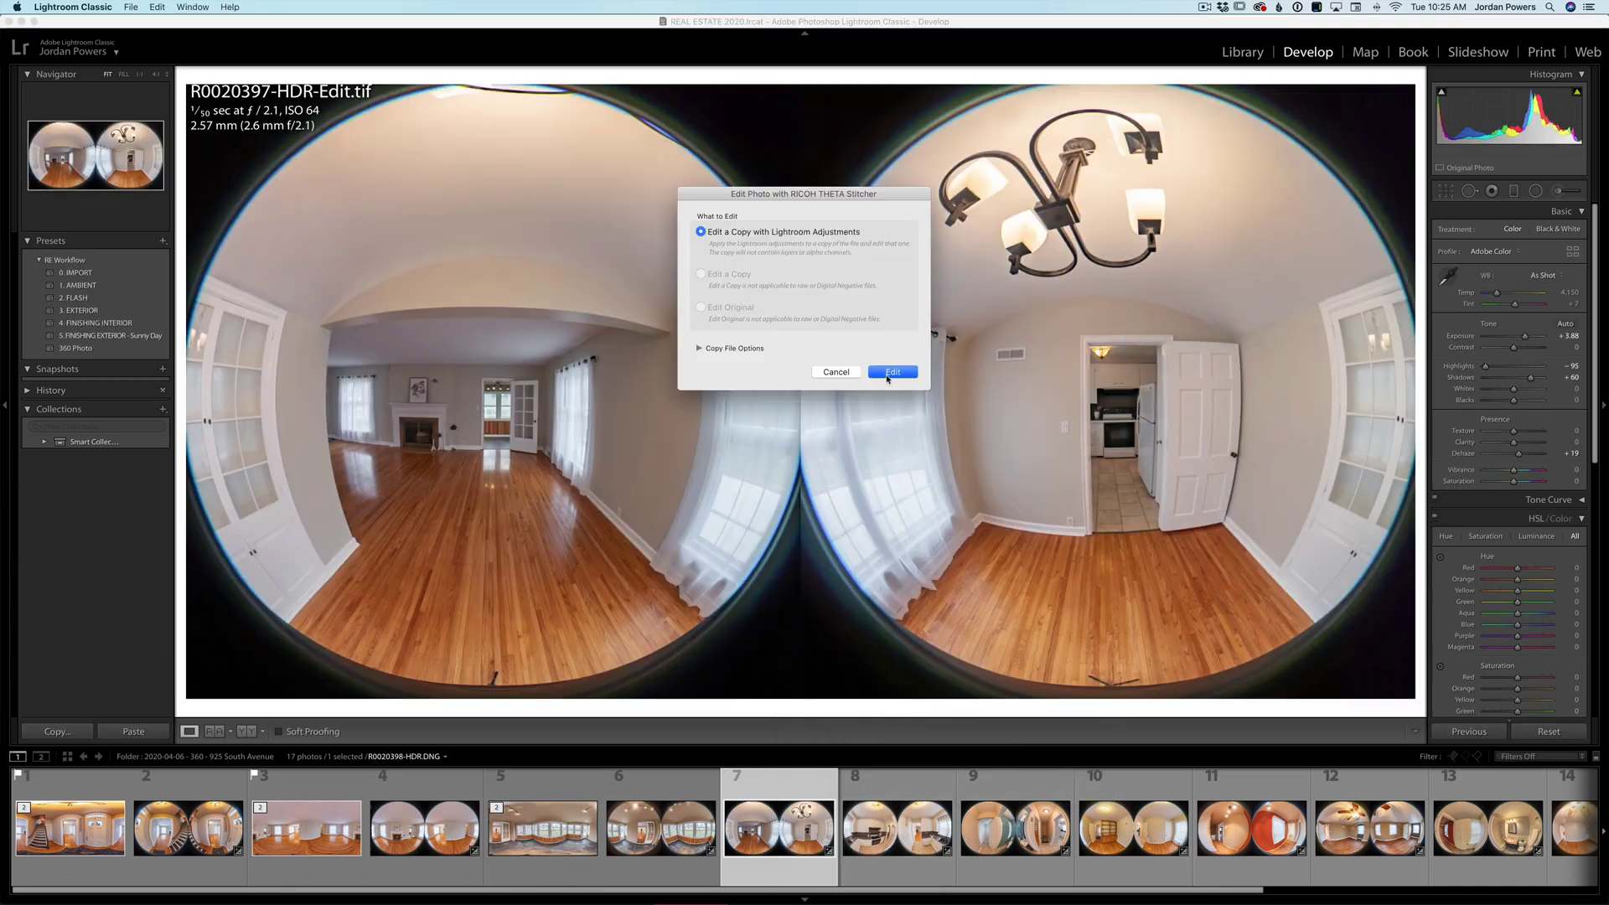
{"action": "left_click", "coordinate": [892, 372]}
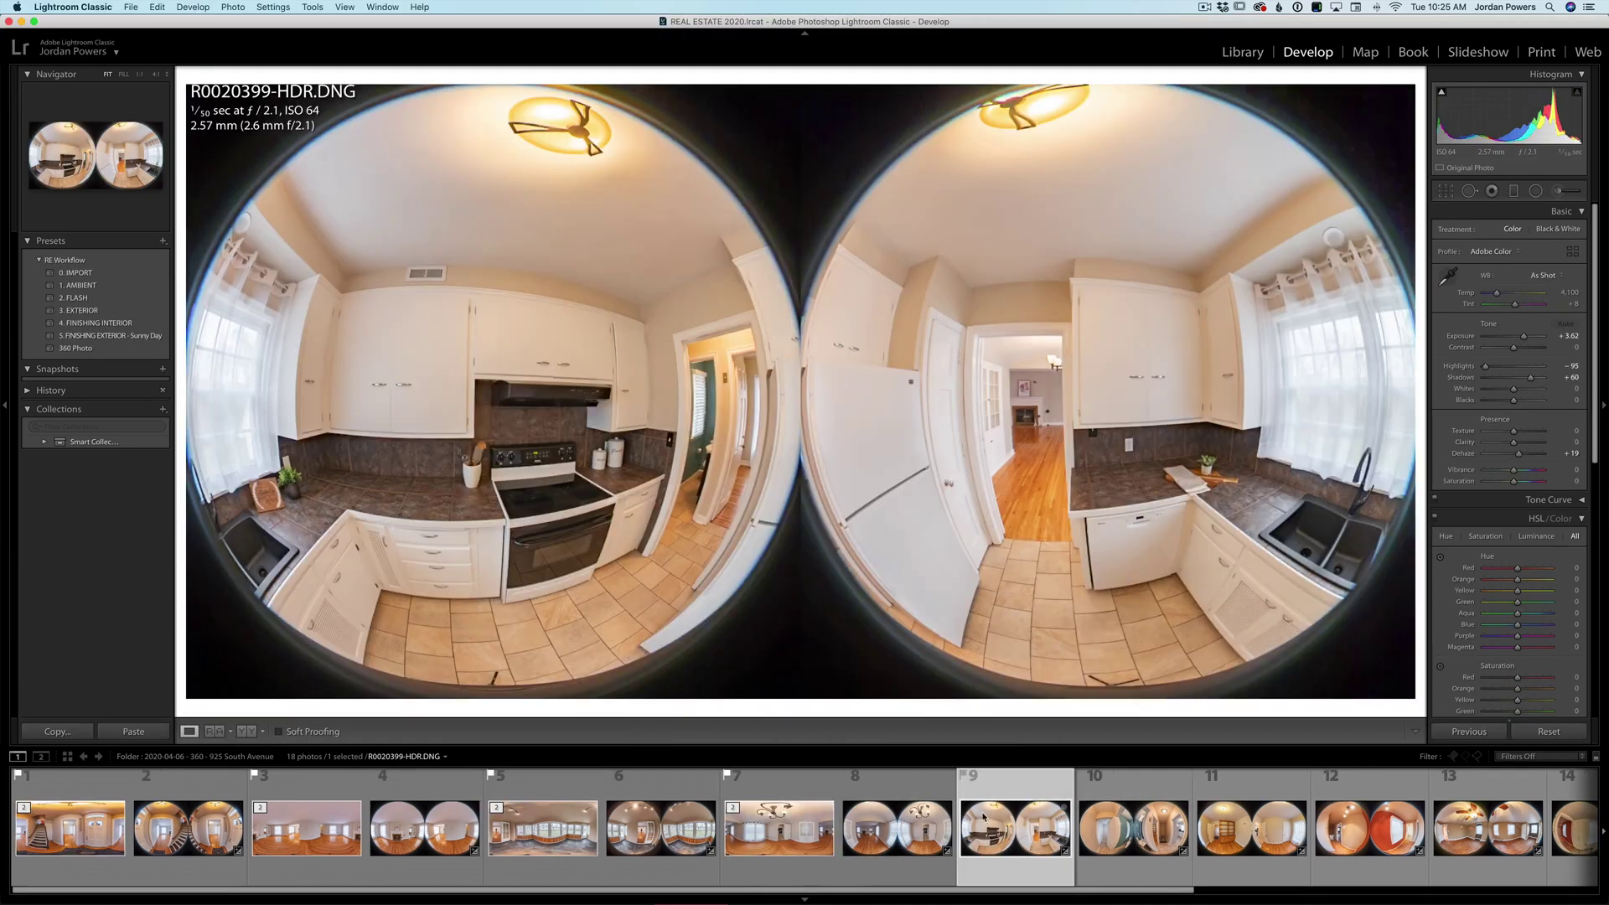
- Stitch edited copies of the kitchen and remaining room photos, then filter to flagged photos only
{"action": "right_click", "coordinate": [1016, 825]}
{"action": "mouse_move", "coordinate": [1089, 609]}
{"action": "left_click", "coordinate": [1209, 688]}
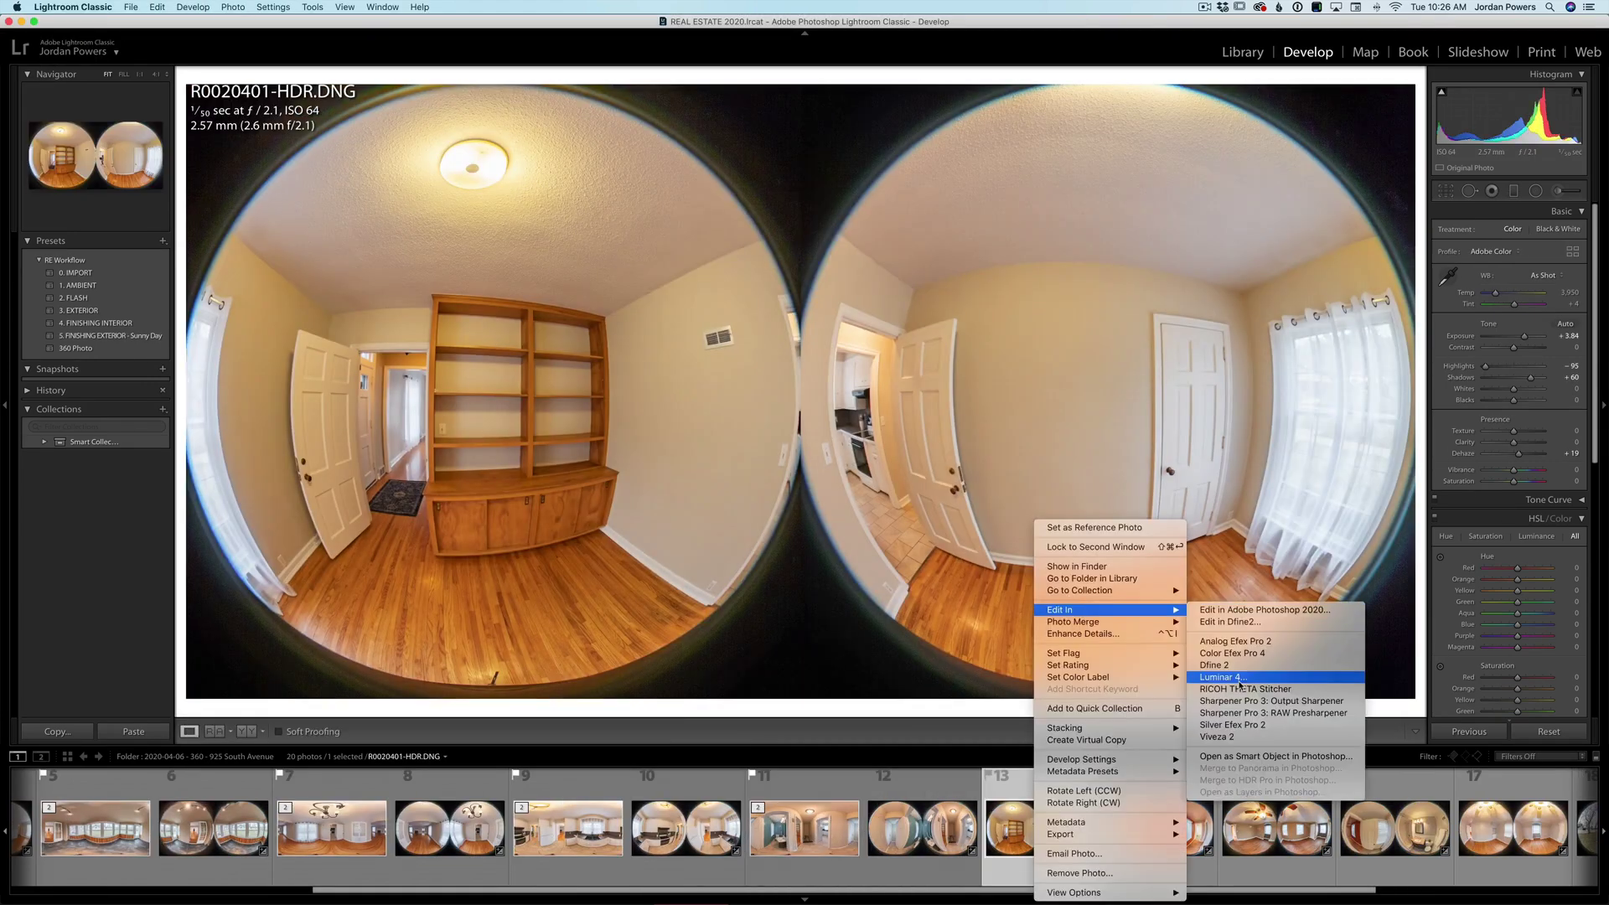
{"action": "left_click", "coordinate": [1207, 682]}
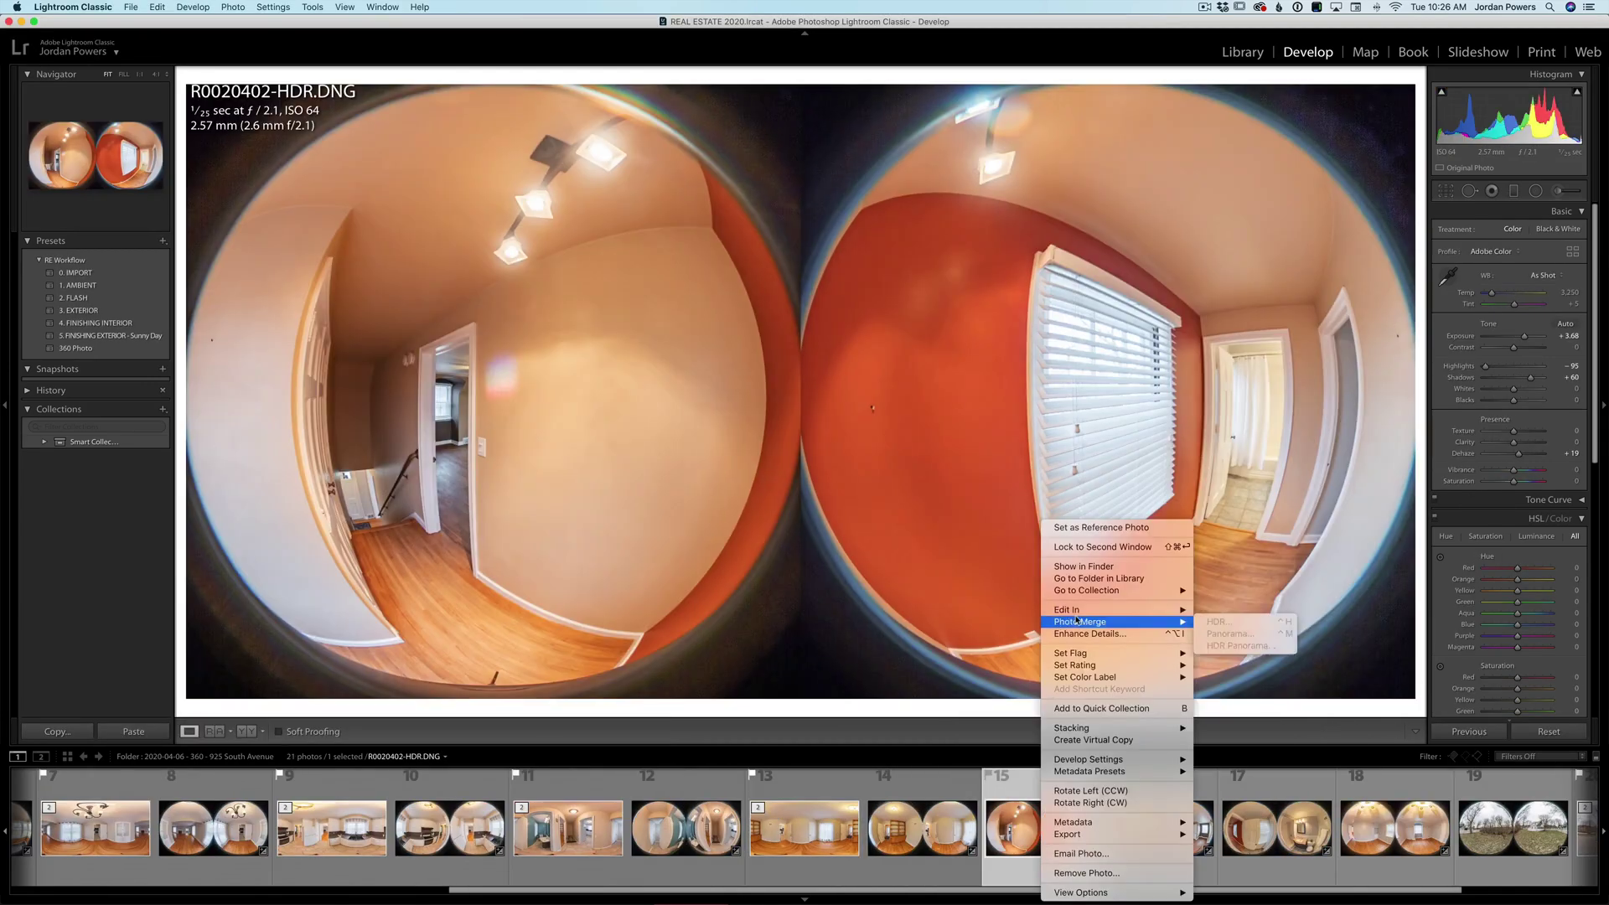
{"action": "left_click", "coordinate": [1206, 683]}
{"action": "left_click", "coordinate": [889, 371]}
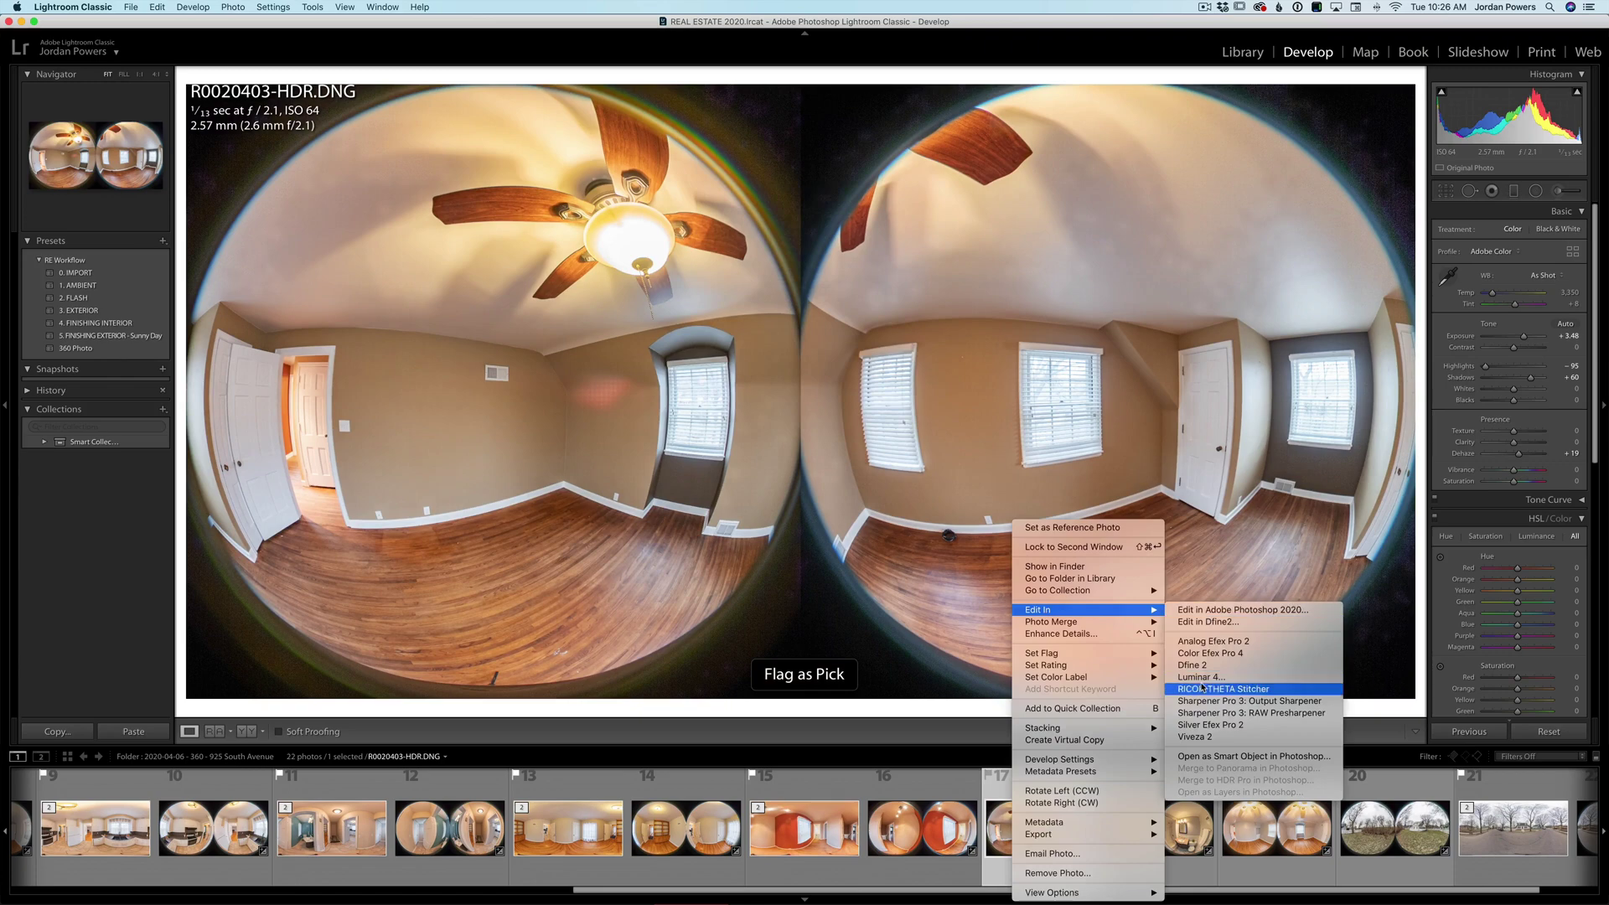
{"action": "left_click", "coordinate": [1214, 688]}
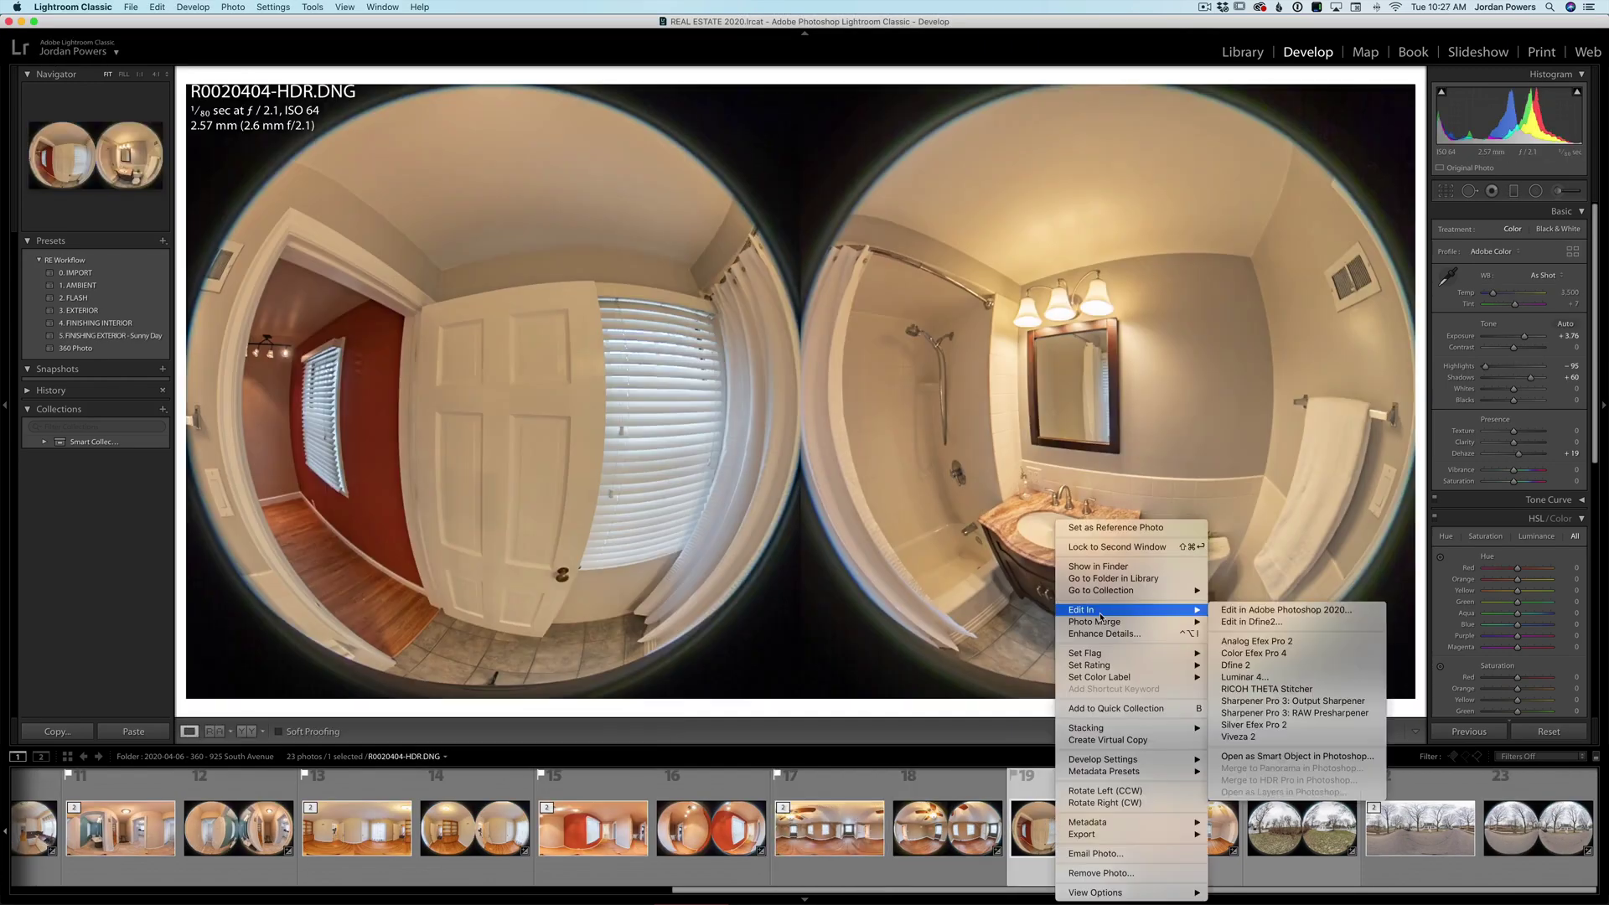
{"action": "left_click", "coordinate": [1240, 650]}
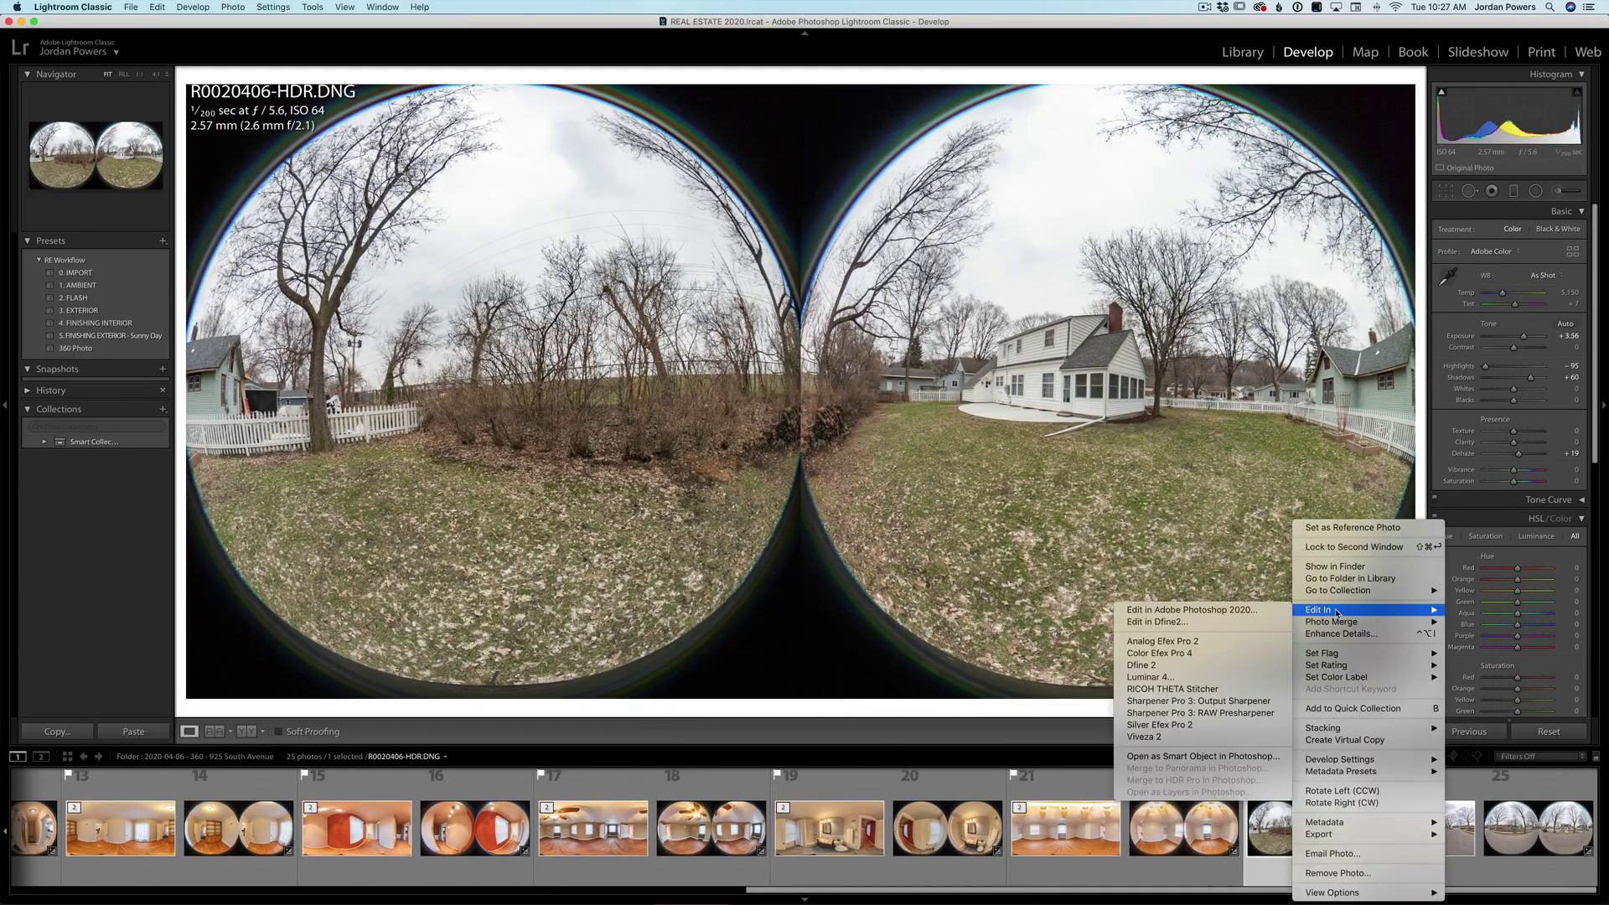
{"action": "left_click", "coordinate": [1172, 689]}
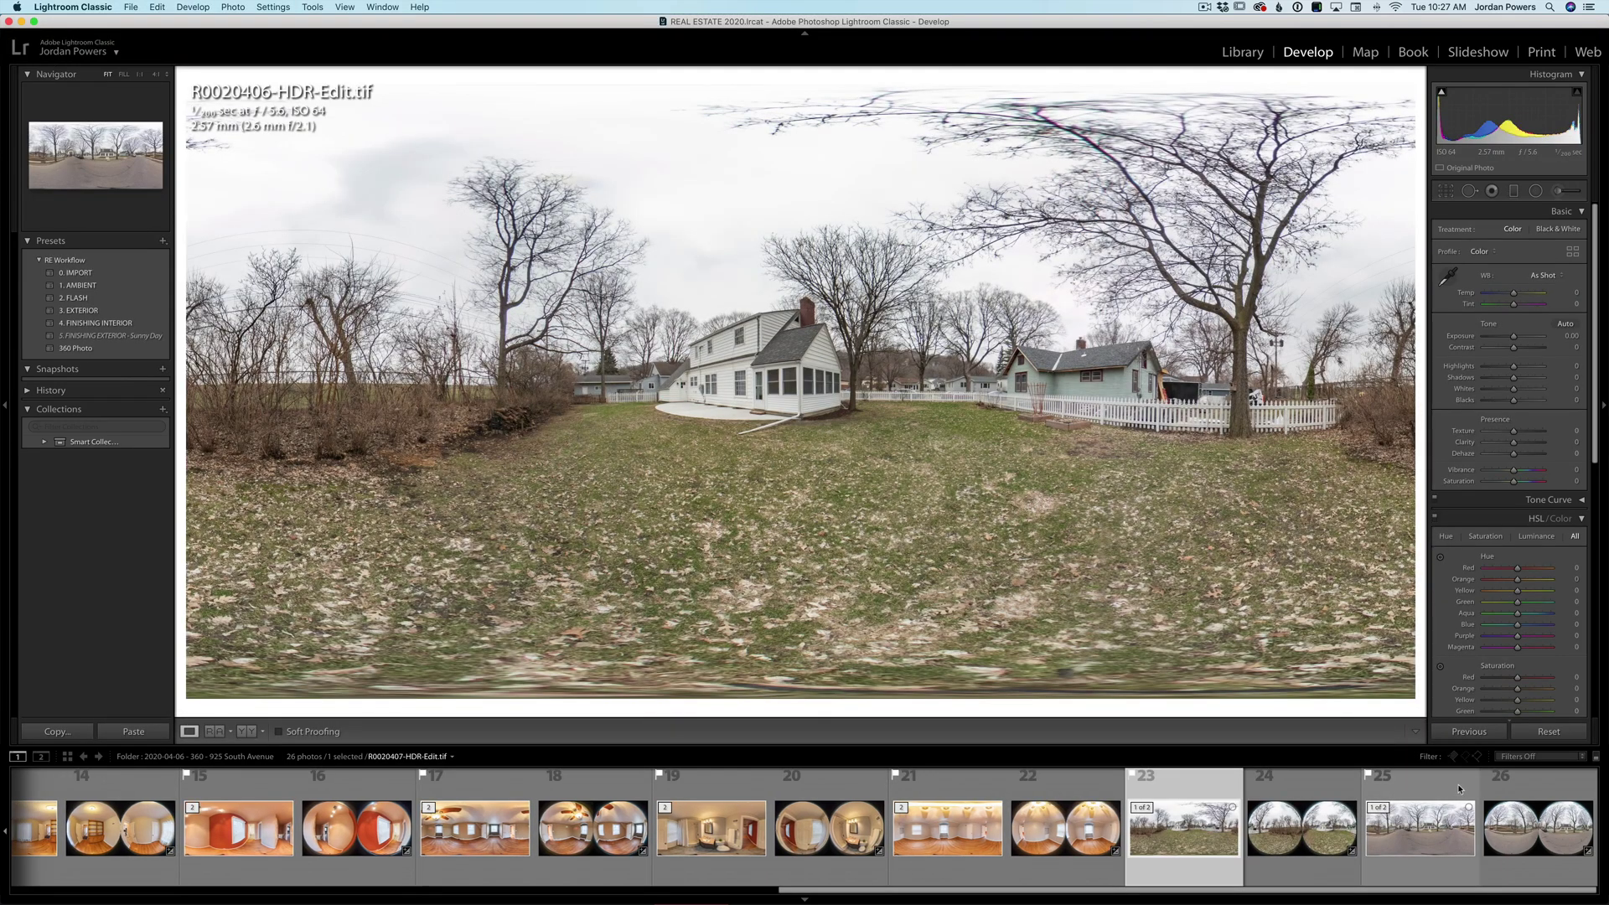
{"action": "left_click", "coordinate": [1452, 756]}
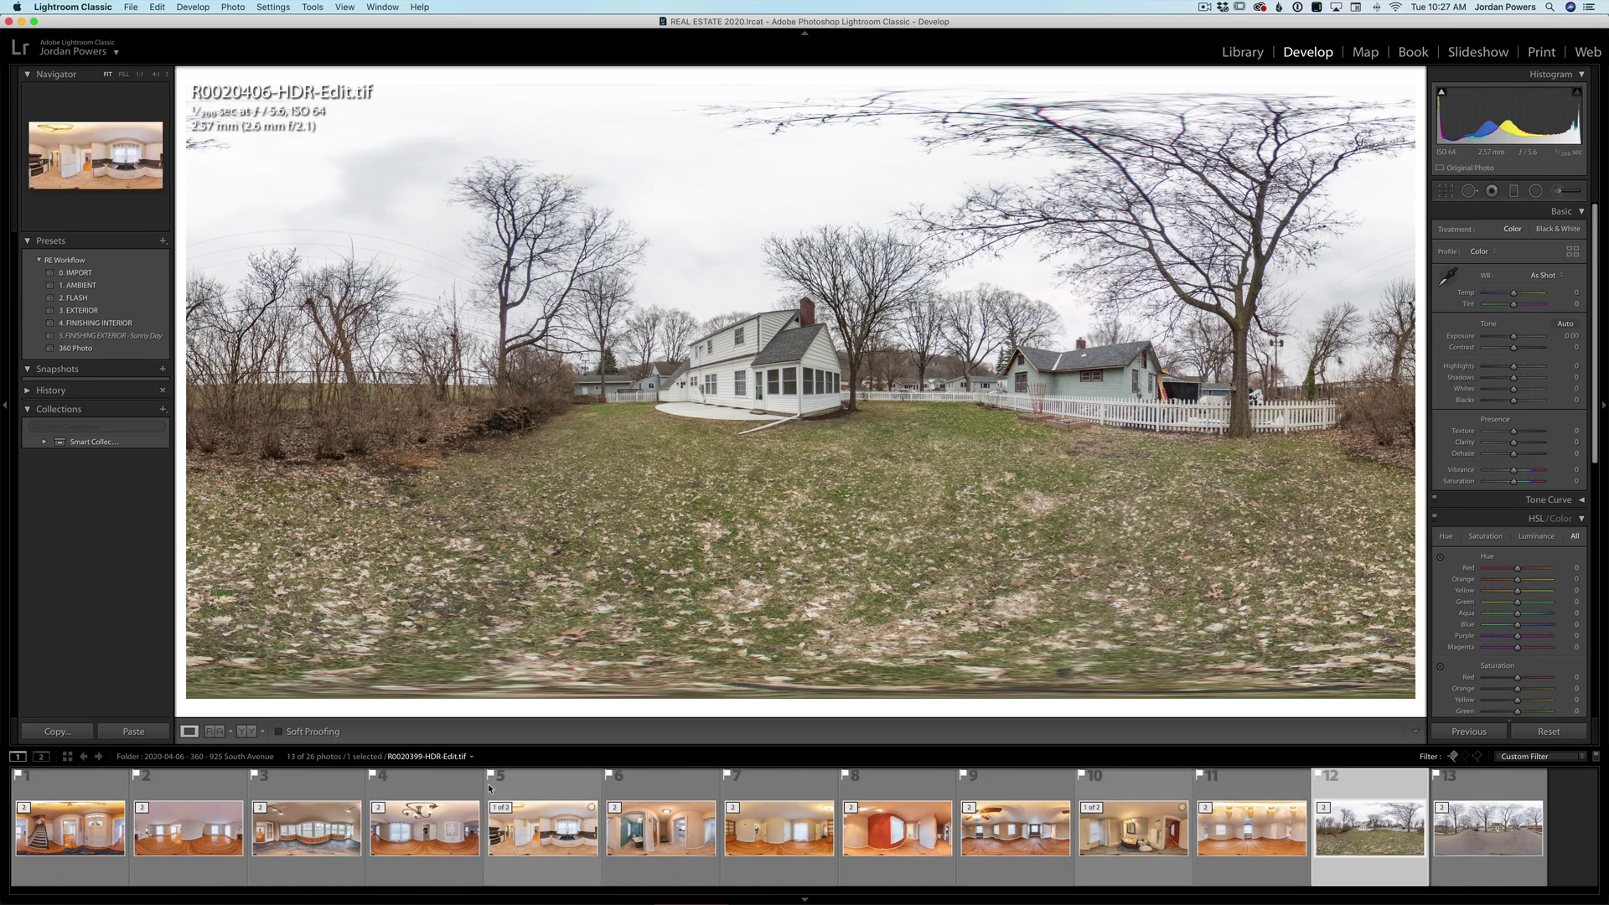
- Title the street-view panorama '1. Front' and move it to the start of the sequence
{"action": "key", "text": "e"}
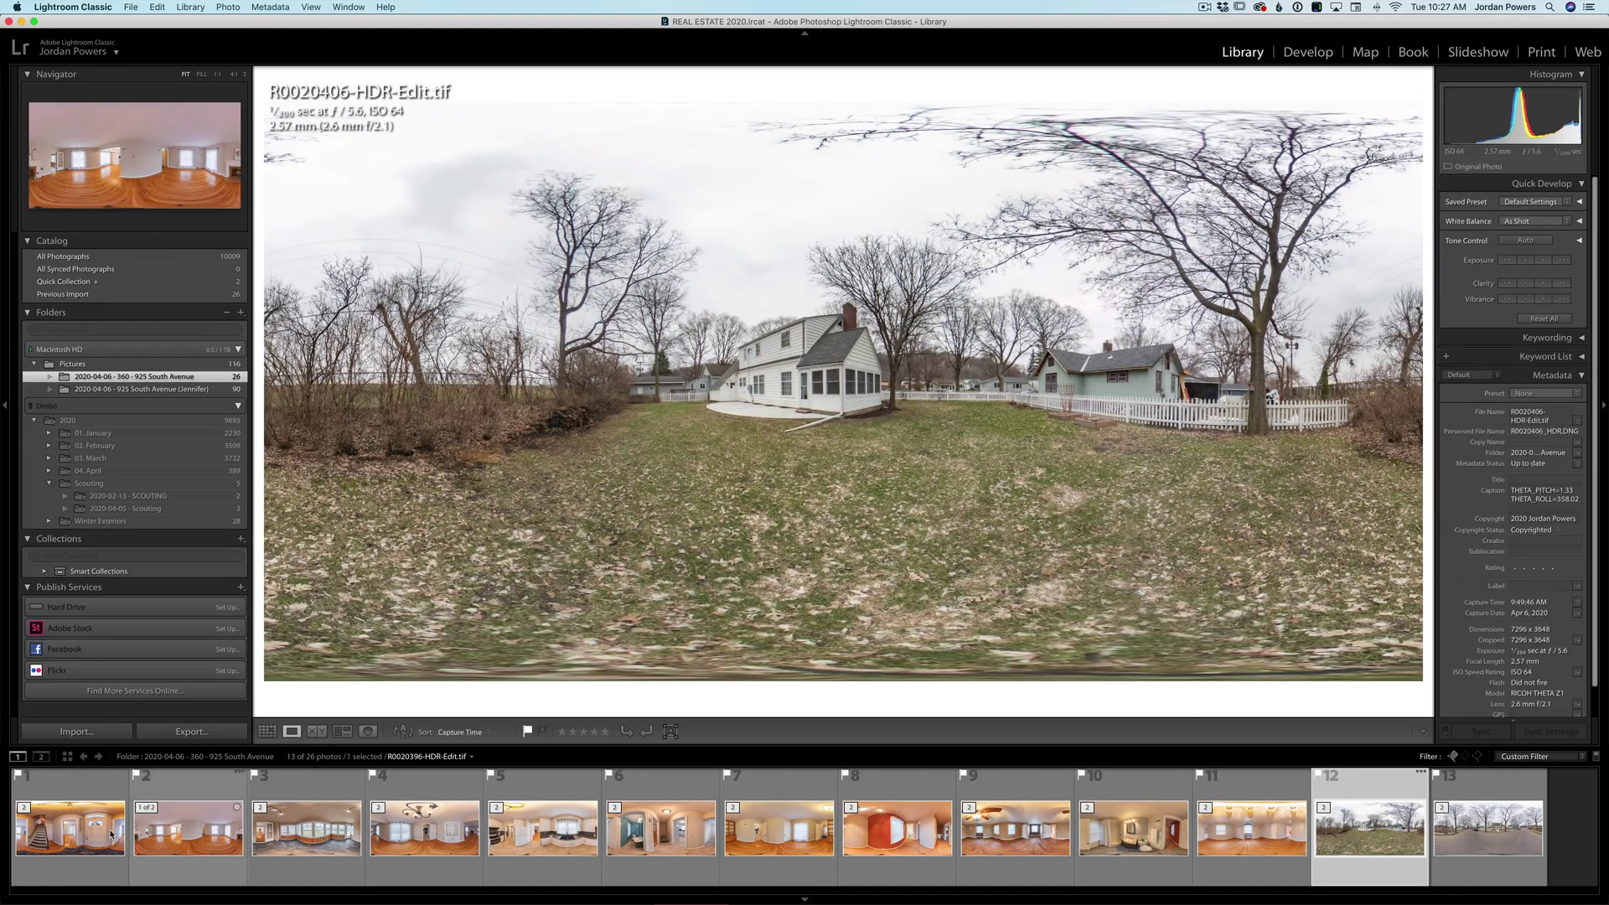
{"action": "left_click", "coordinate": [112, 834]}
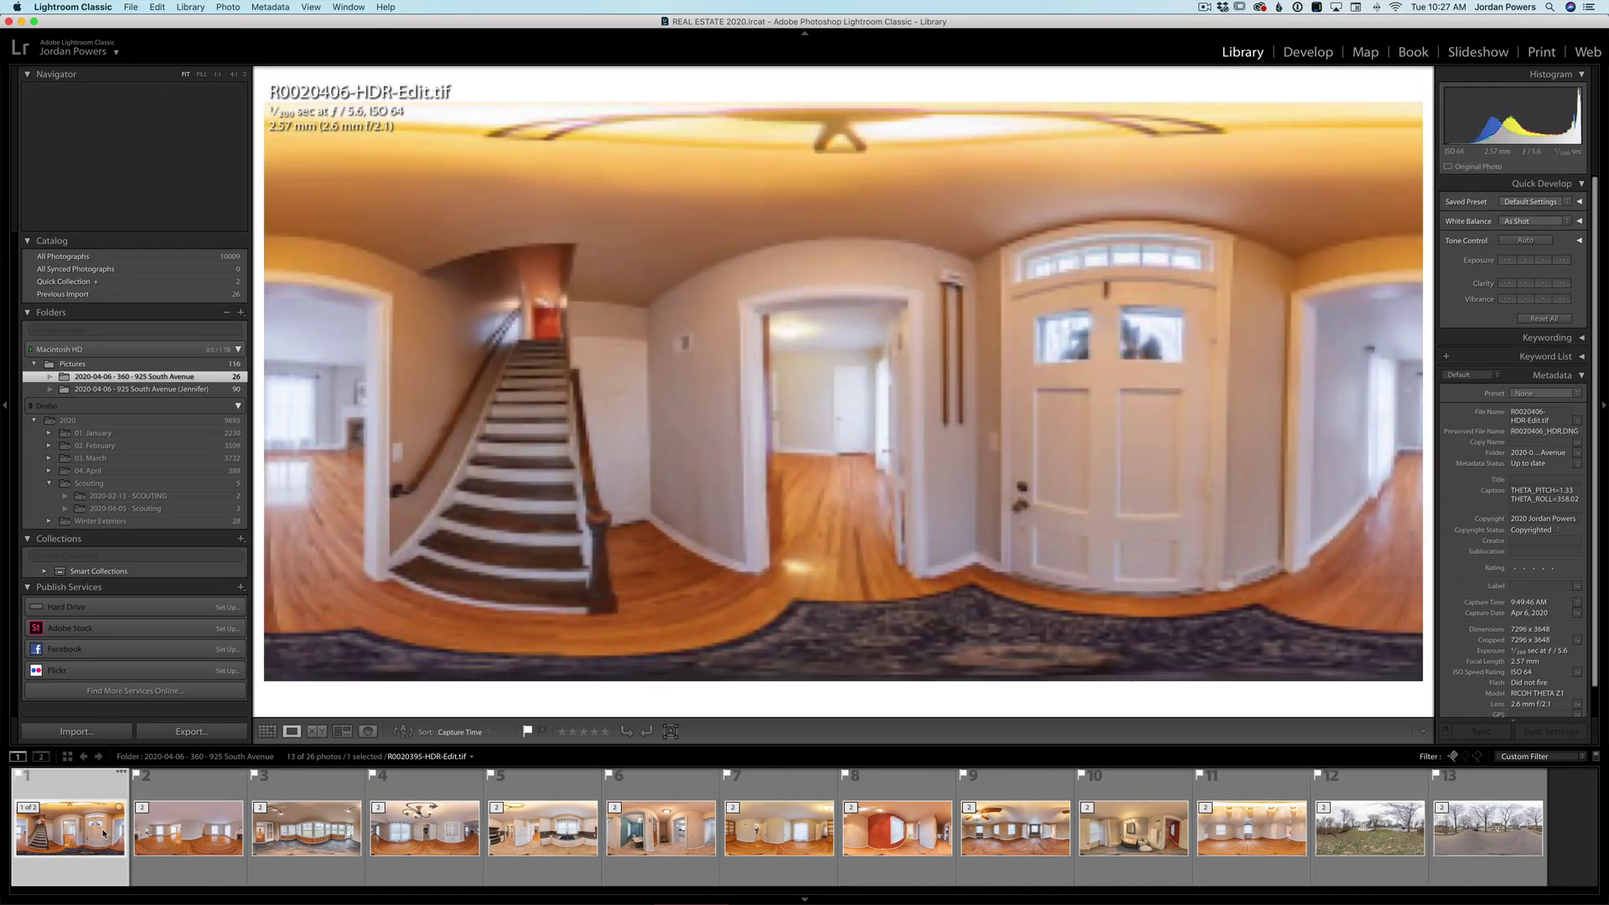
{"action": "left_click", "coordinate": [1452, 847]}
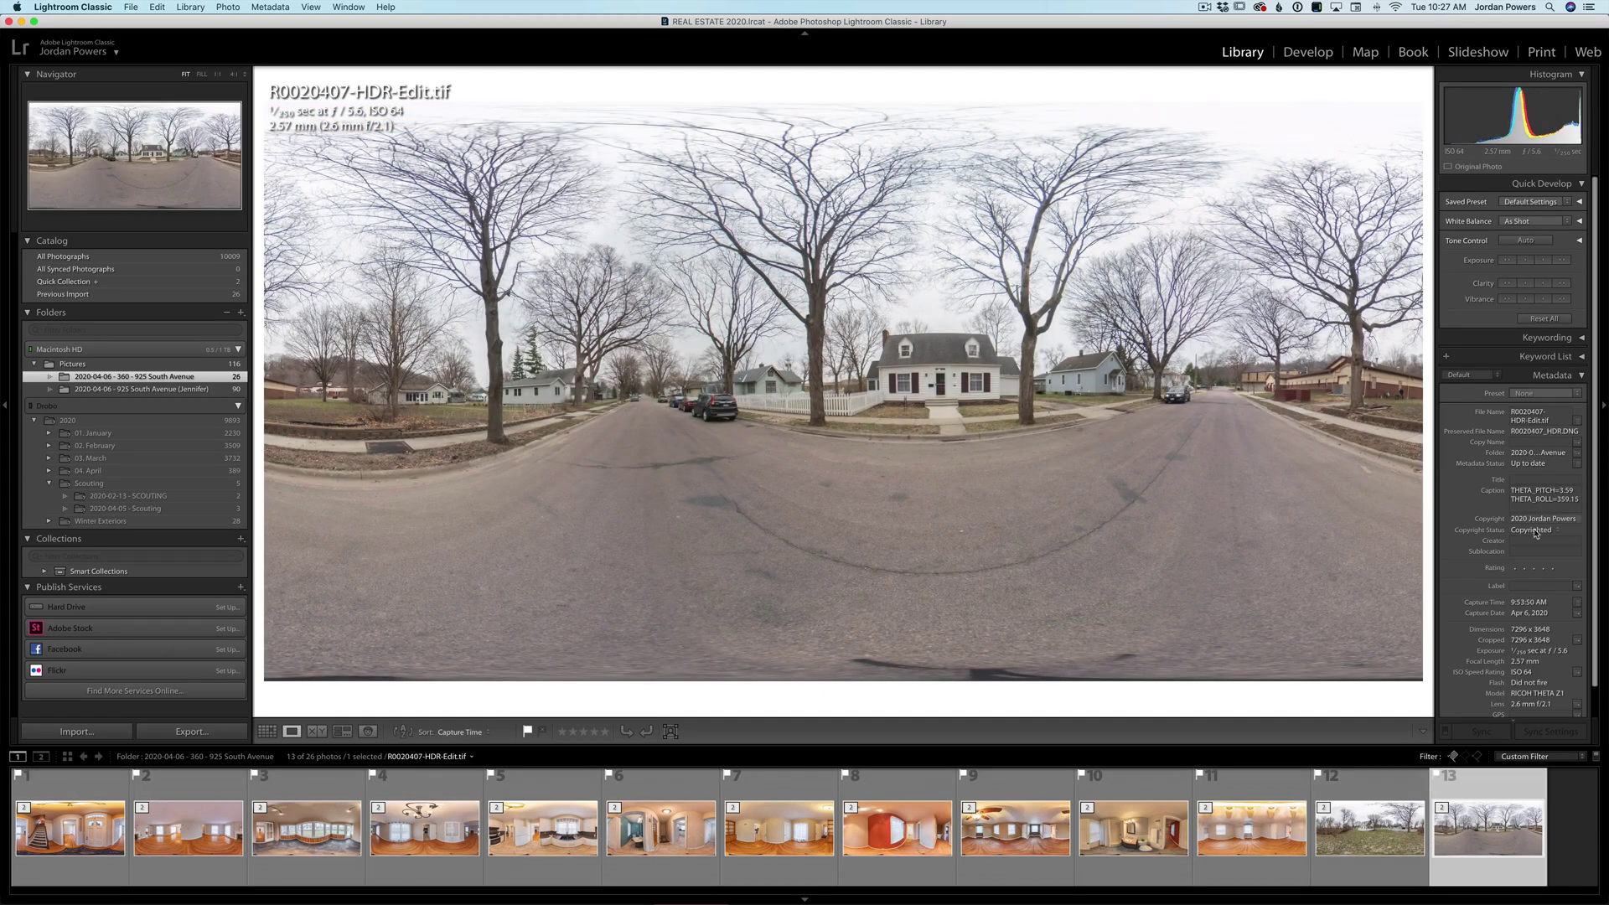
{"action": "left_click", "coordinate": [1520, 479]}
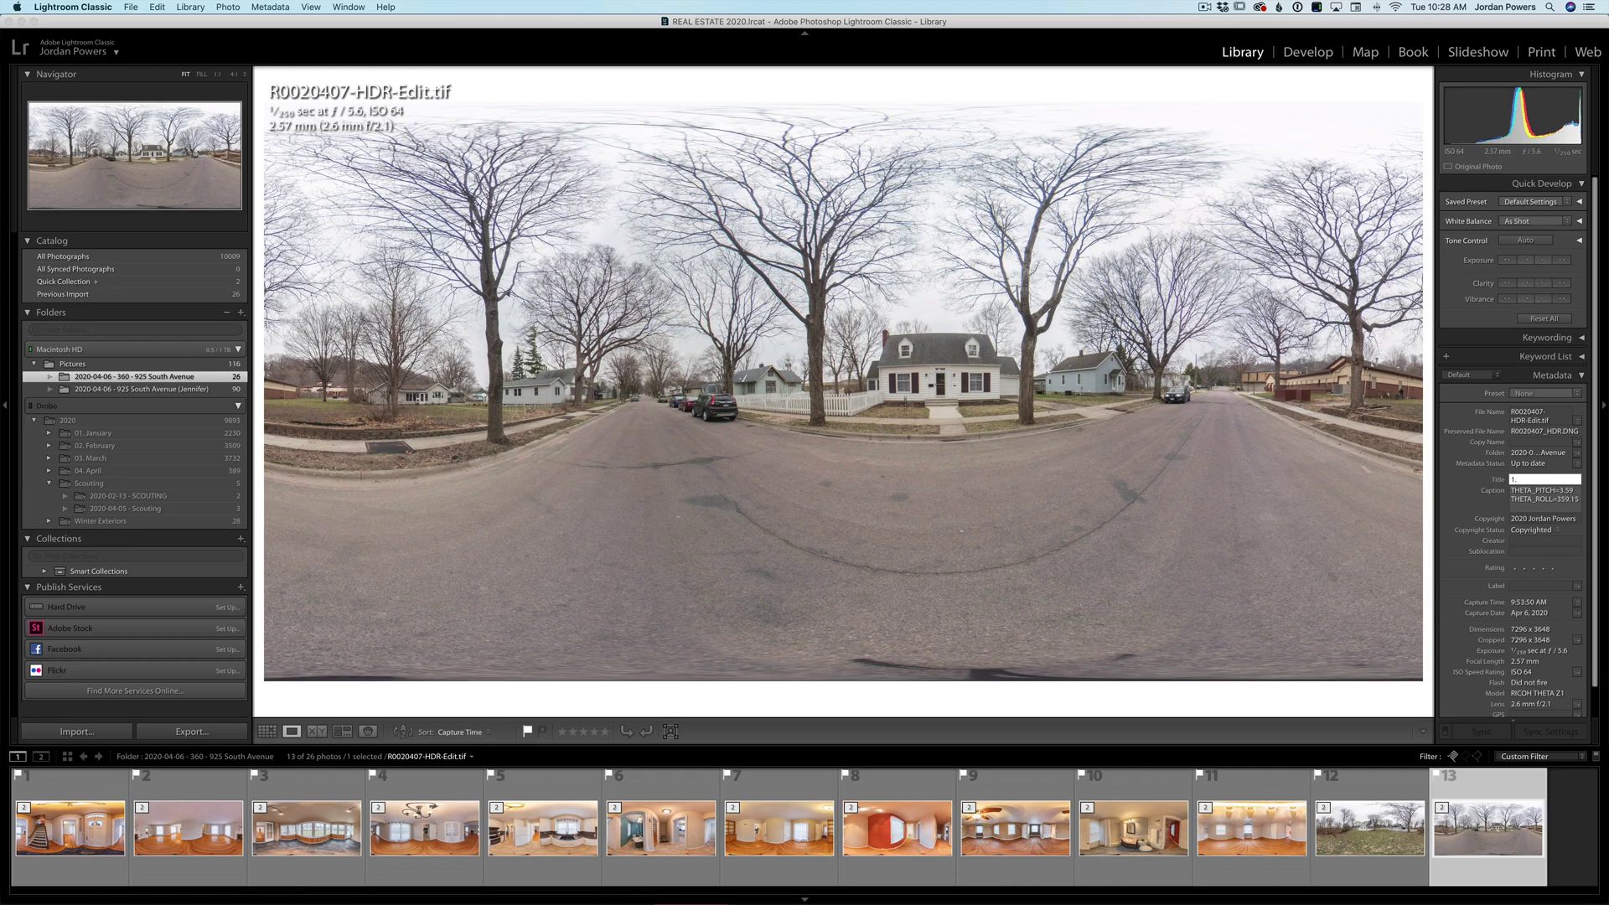
{"action": "type", "text": "ont"}
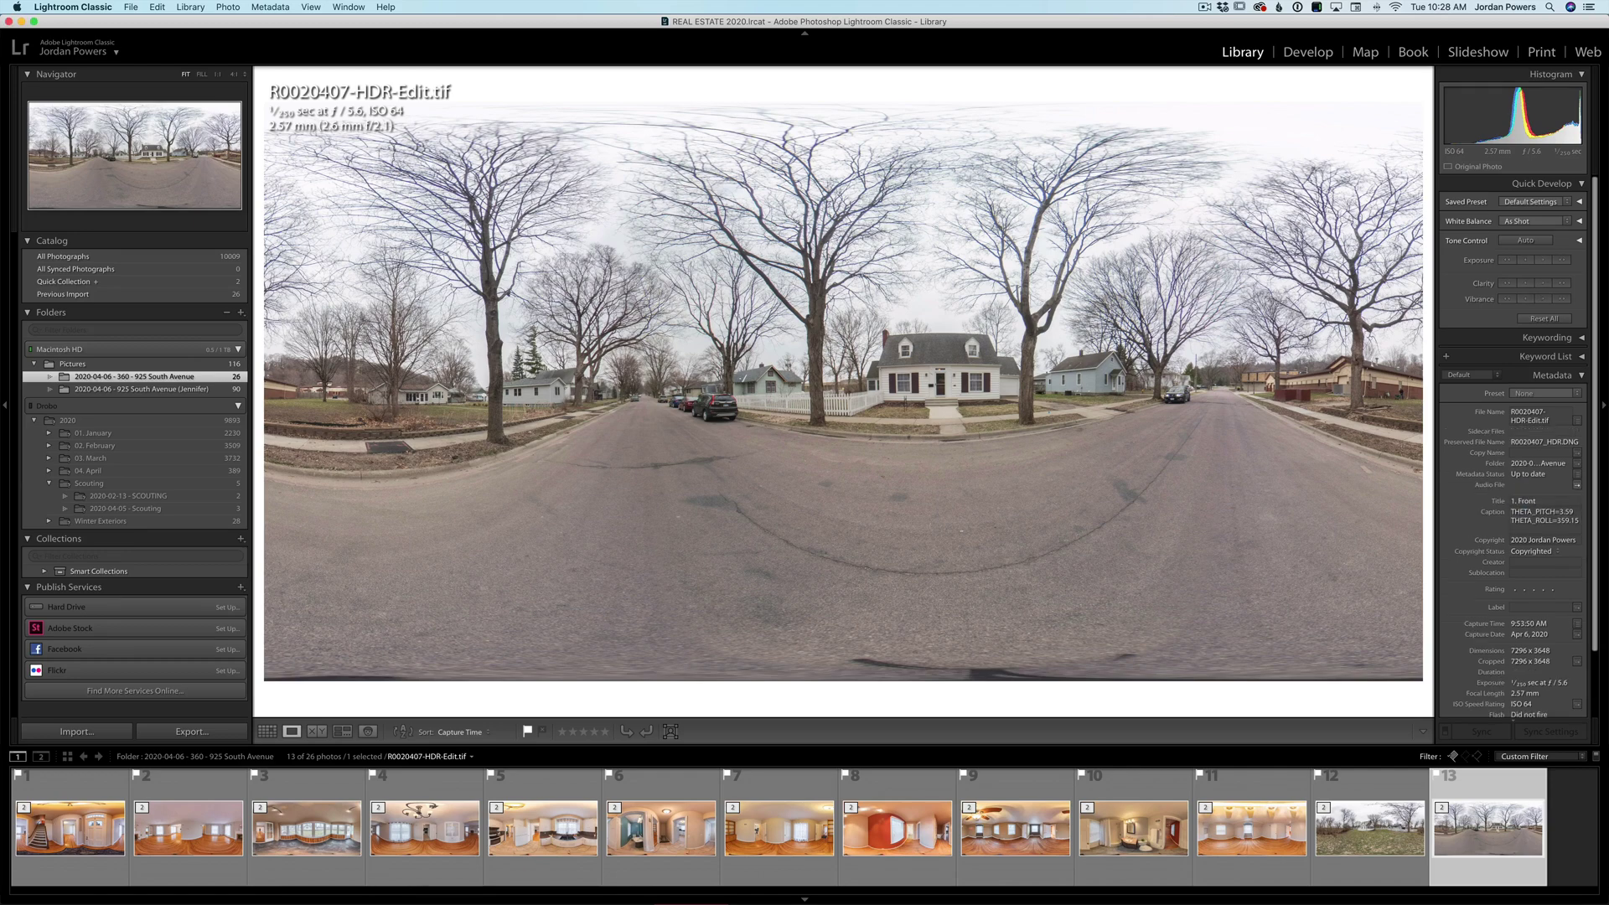
{"action": "key", "text": "Return"}
{"action": "left_click_drag", "start_coordinate": [1487, 827], "coordinate": [139, 855]}
- Continue the numbered titles, including the kitchen (6.) and '11. Bath', then select all 13 panoramas
{"action": "key", "text": "Right"}
{"action": "key", "text": "Right"}
{"action": "key", "text": "Right"}
{"action": "key", "text": "Right"}
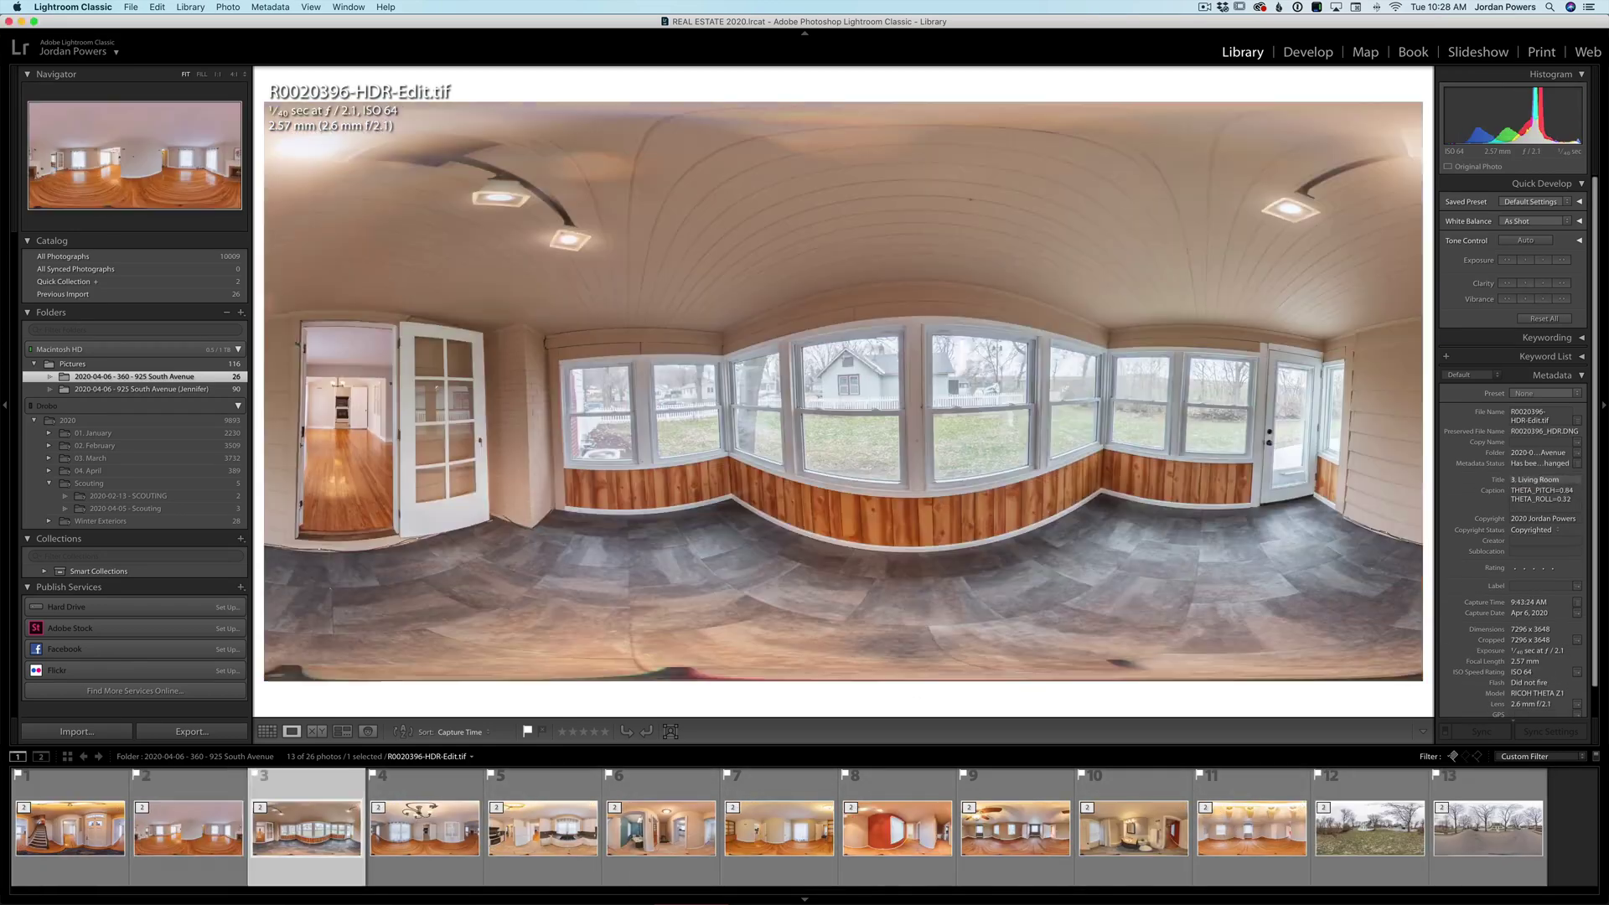
{"action": "type", "text": "6."}
{"action": "key", "text": "Right"}
{"action": "key", "text": "Right"}
{"action": "key", "text": "Right"}
{"action": "key", "text": "Right"}
{"action": "key", "text": "Right"}
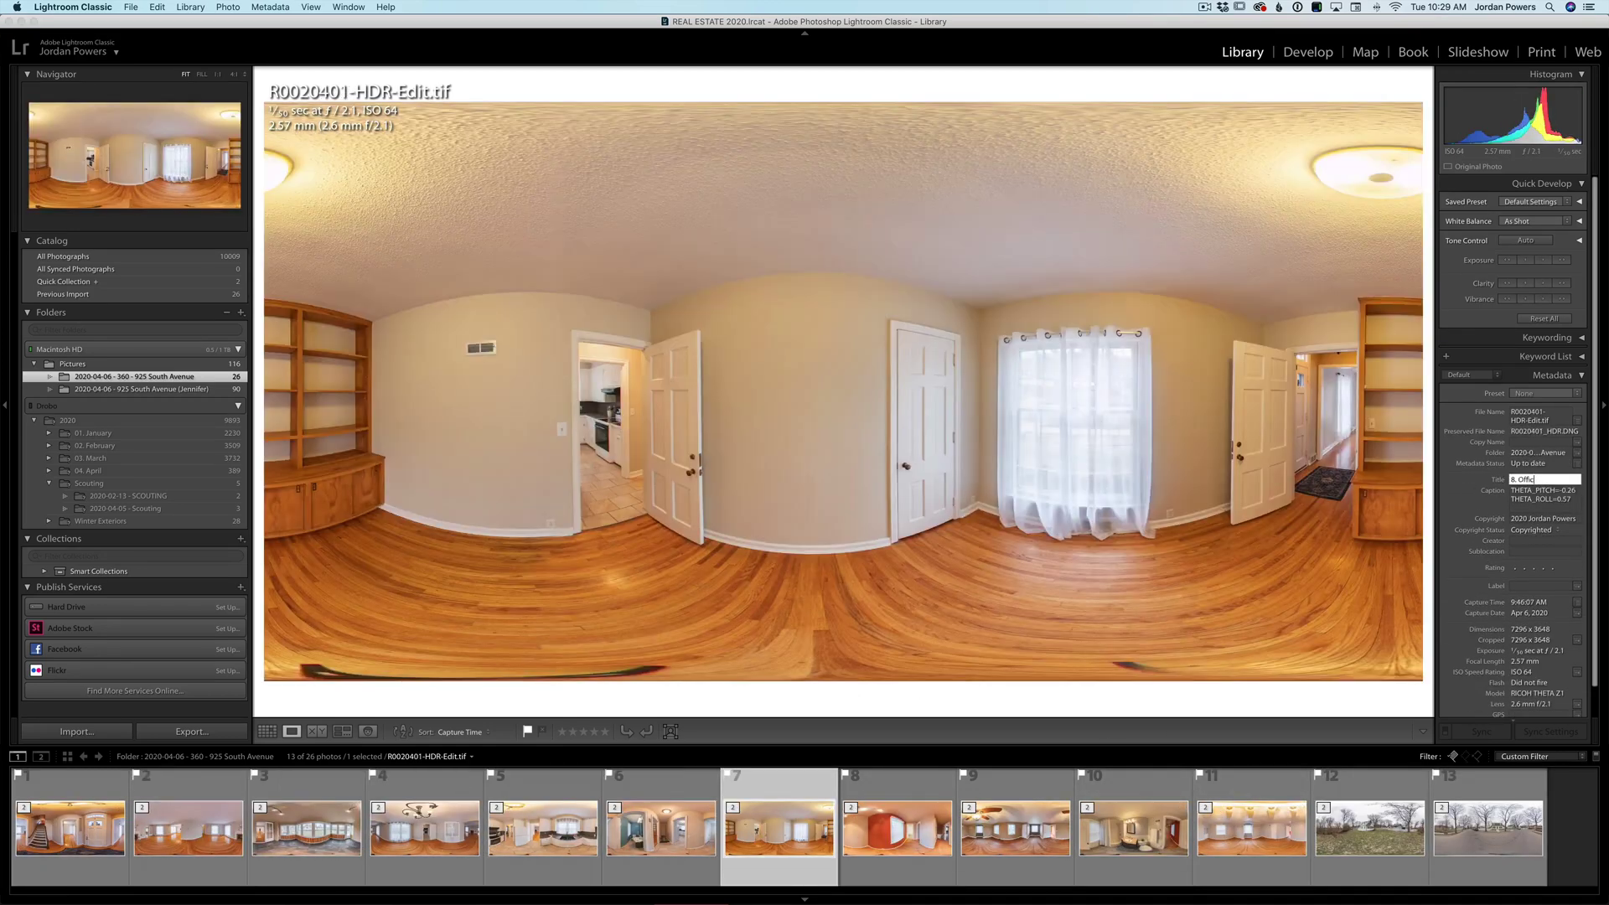
{"action": "type", "text": "11. Bath"}
{"action": "key", "text": "Return"}
{"action": "key", "text": "Right"}
{"action": "key", "text": "Right"}
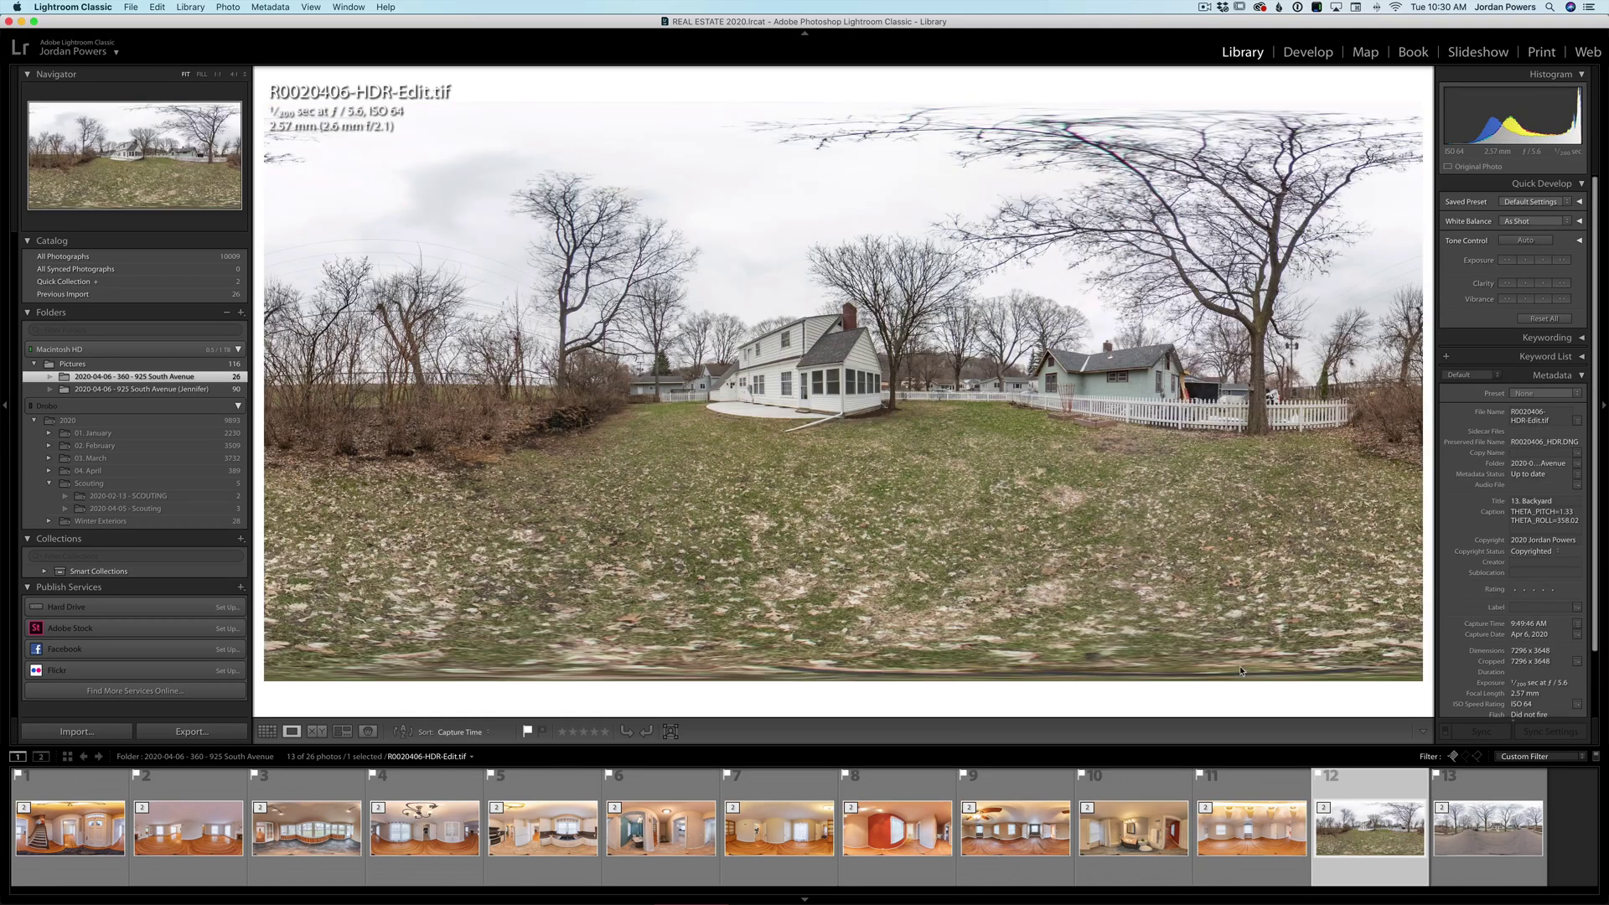
{"action": "key", "text": "super+a"}
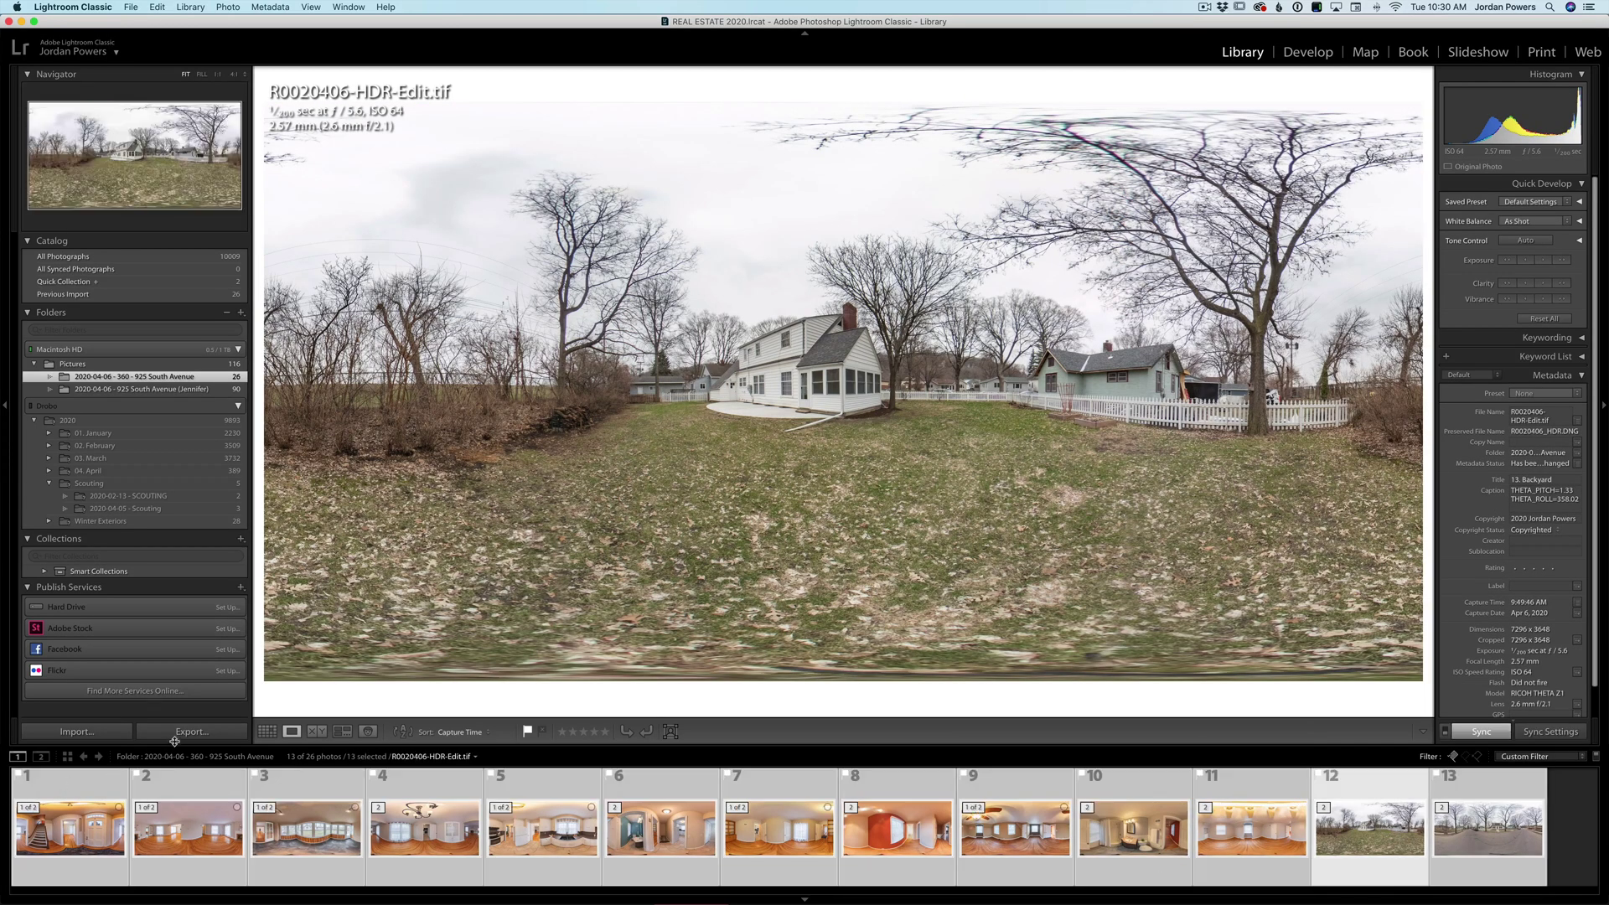
{"action": "left_click", "coordinate": [178, 732]}
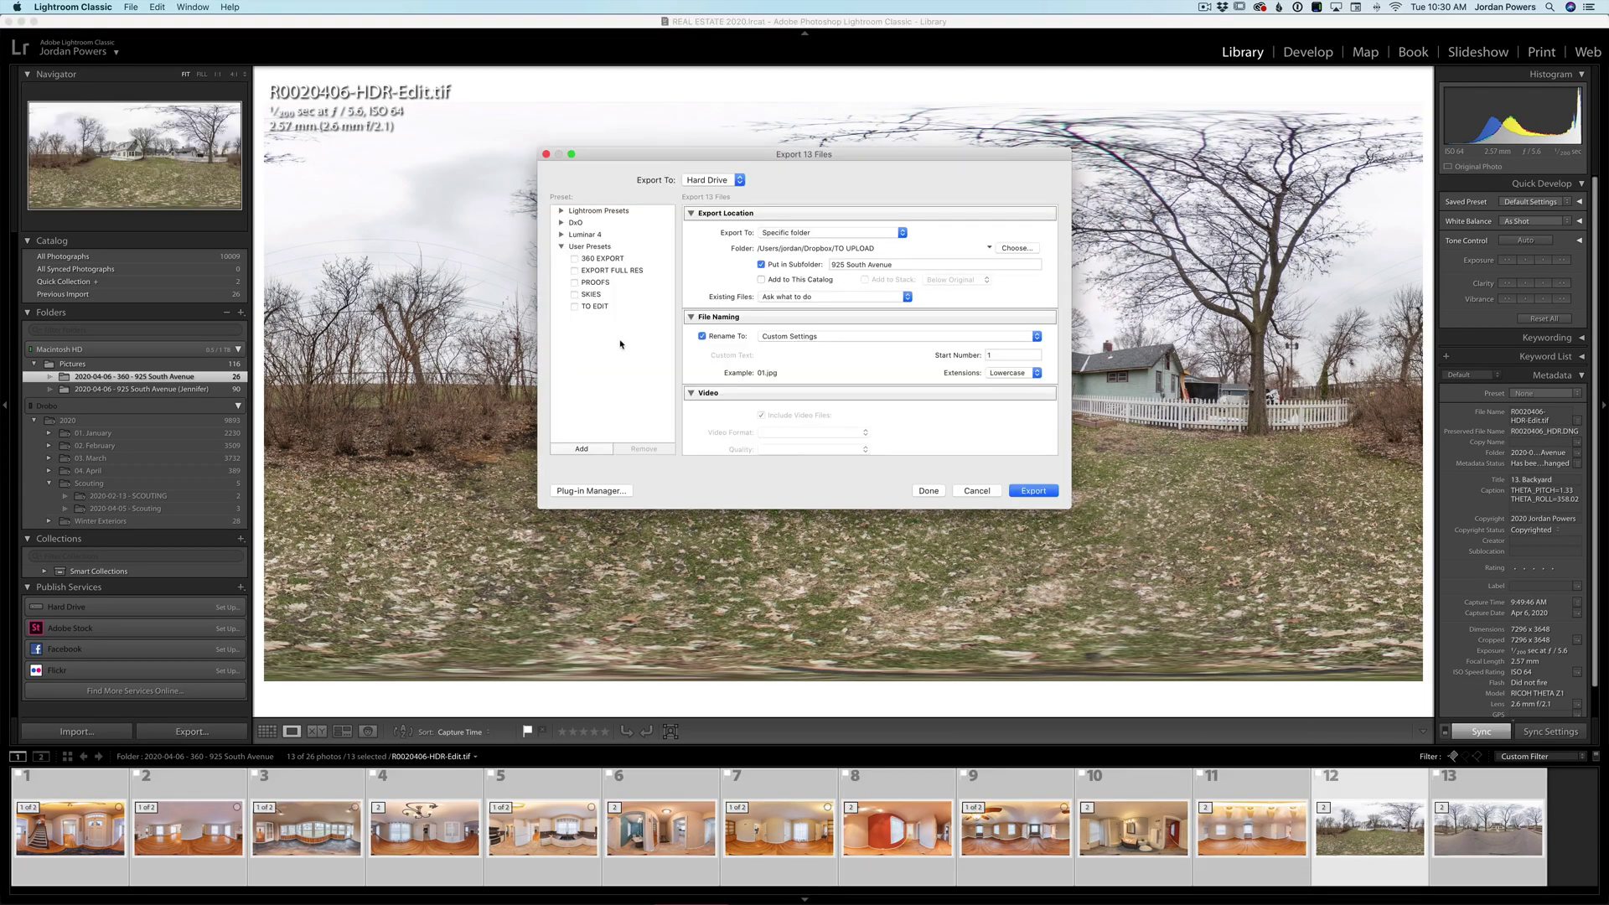
{"action": "left_click", "coordinate": [612, 259]}
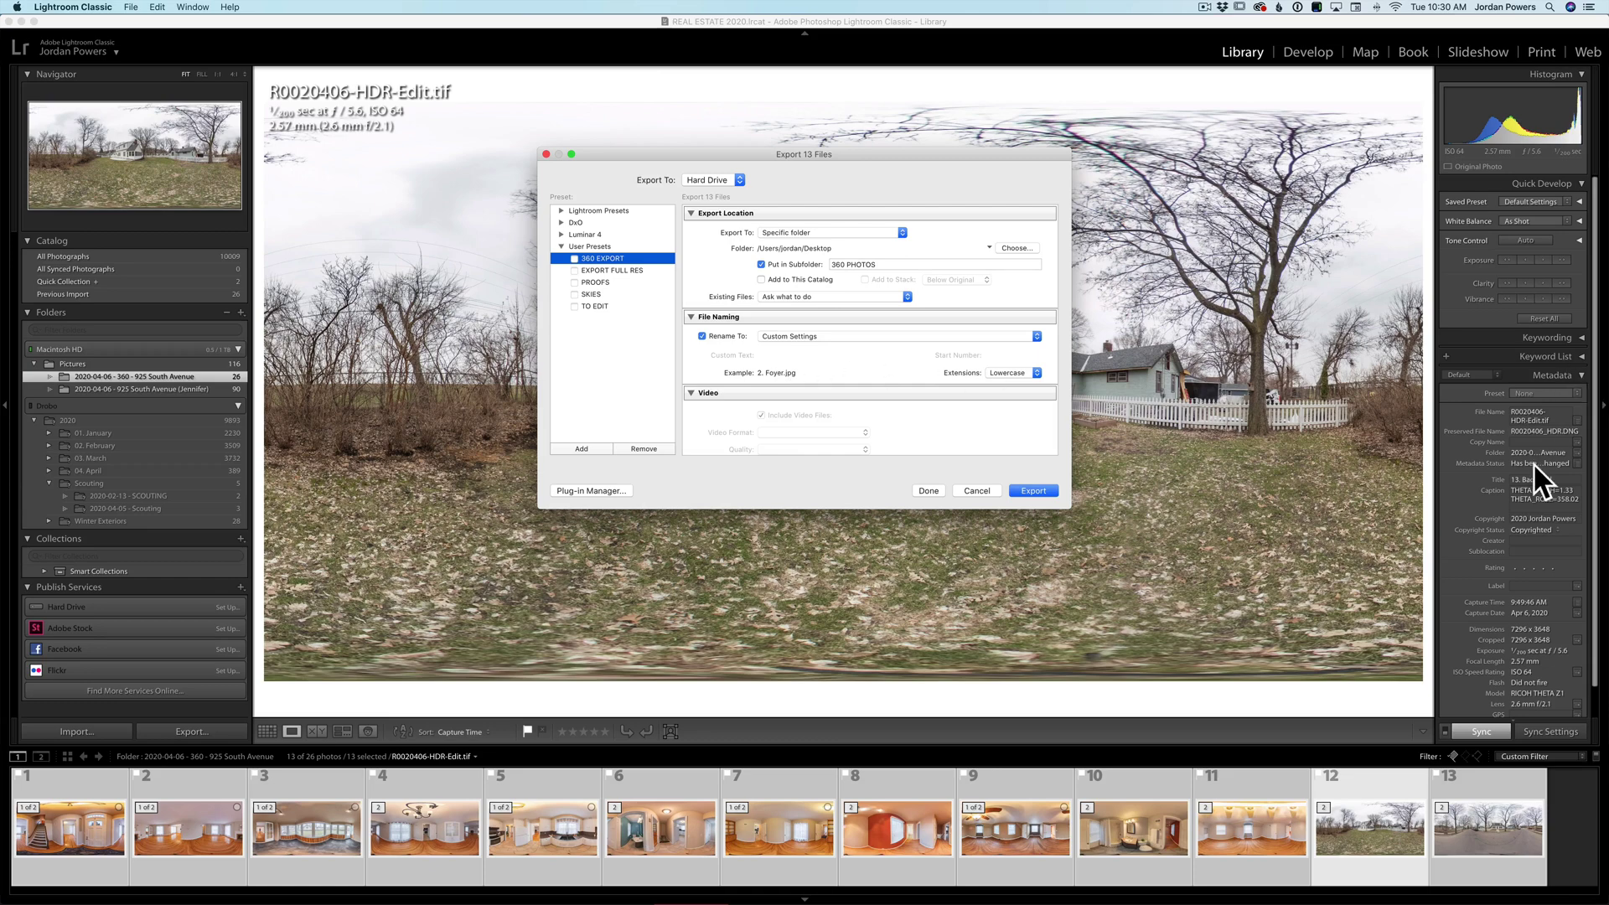
{"action": "scroll", "coordinate": [811, 359], "scroll_direction": "down", "scroll_amount": 5}
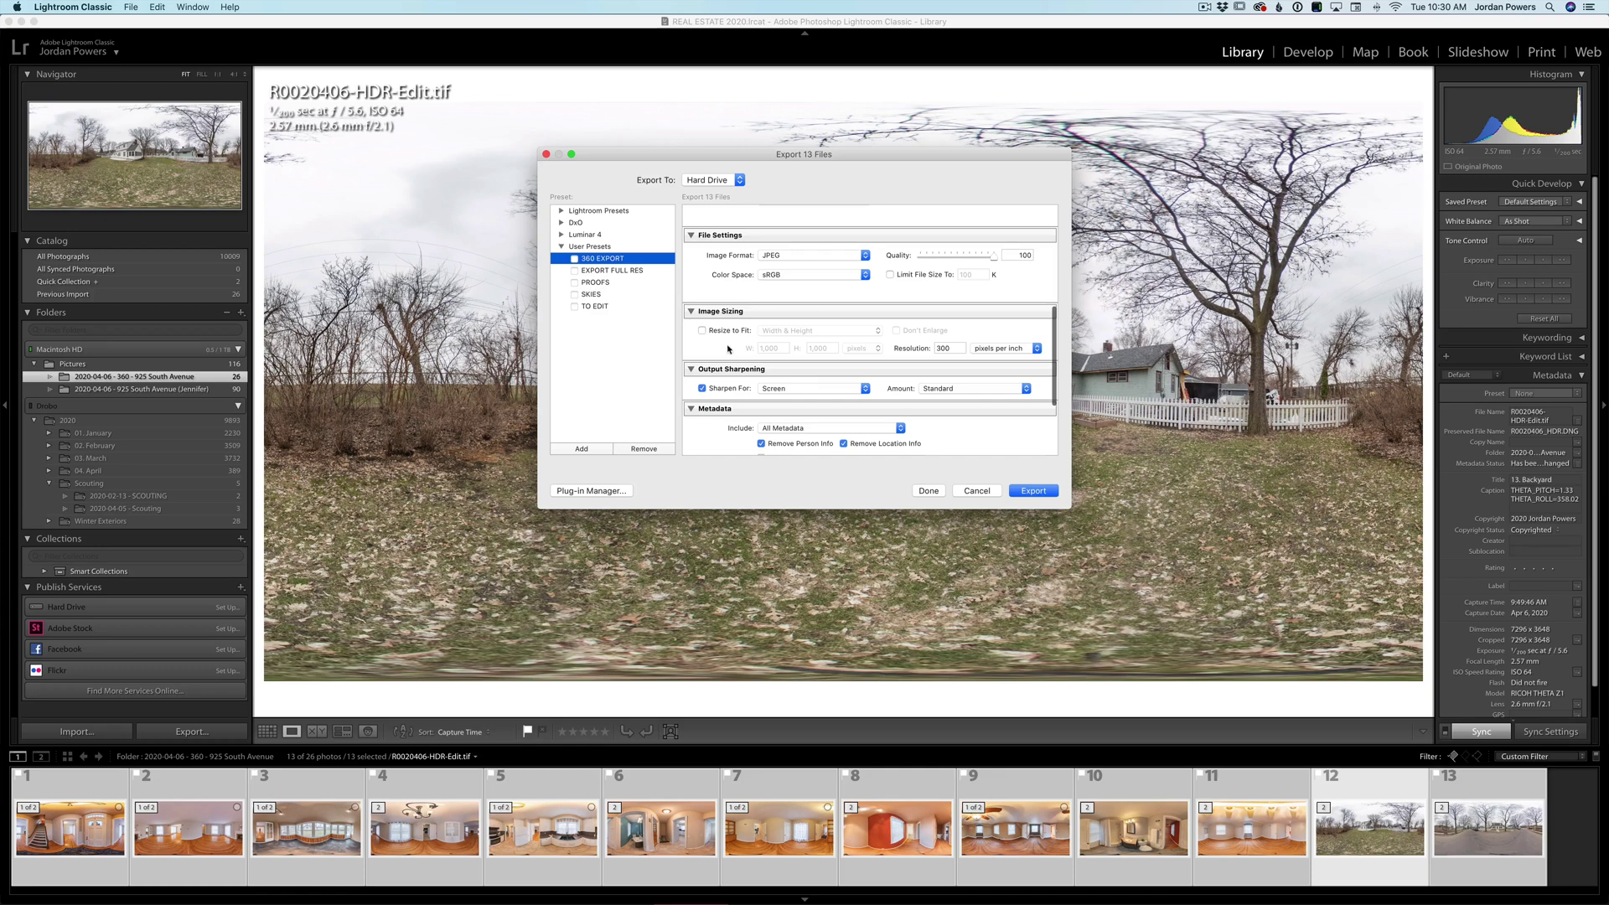
{"action": "scroll", "coordinate": [810, 300], "scroll_direction": "down", "scroll_amount": 4}
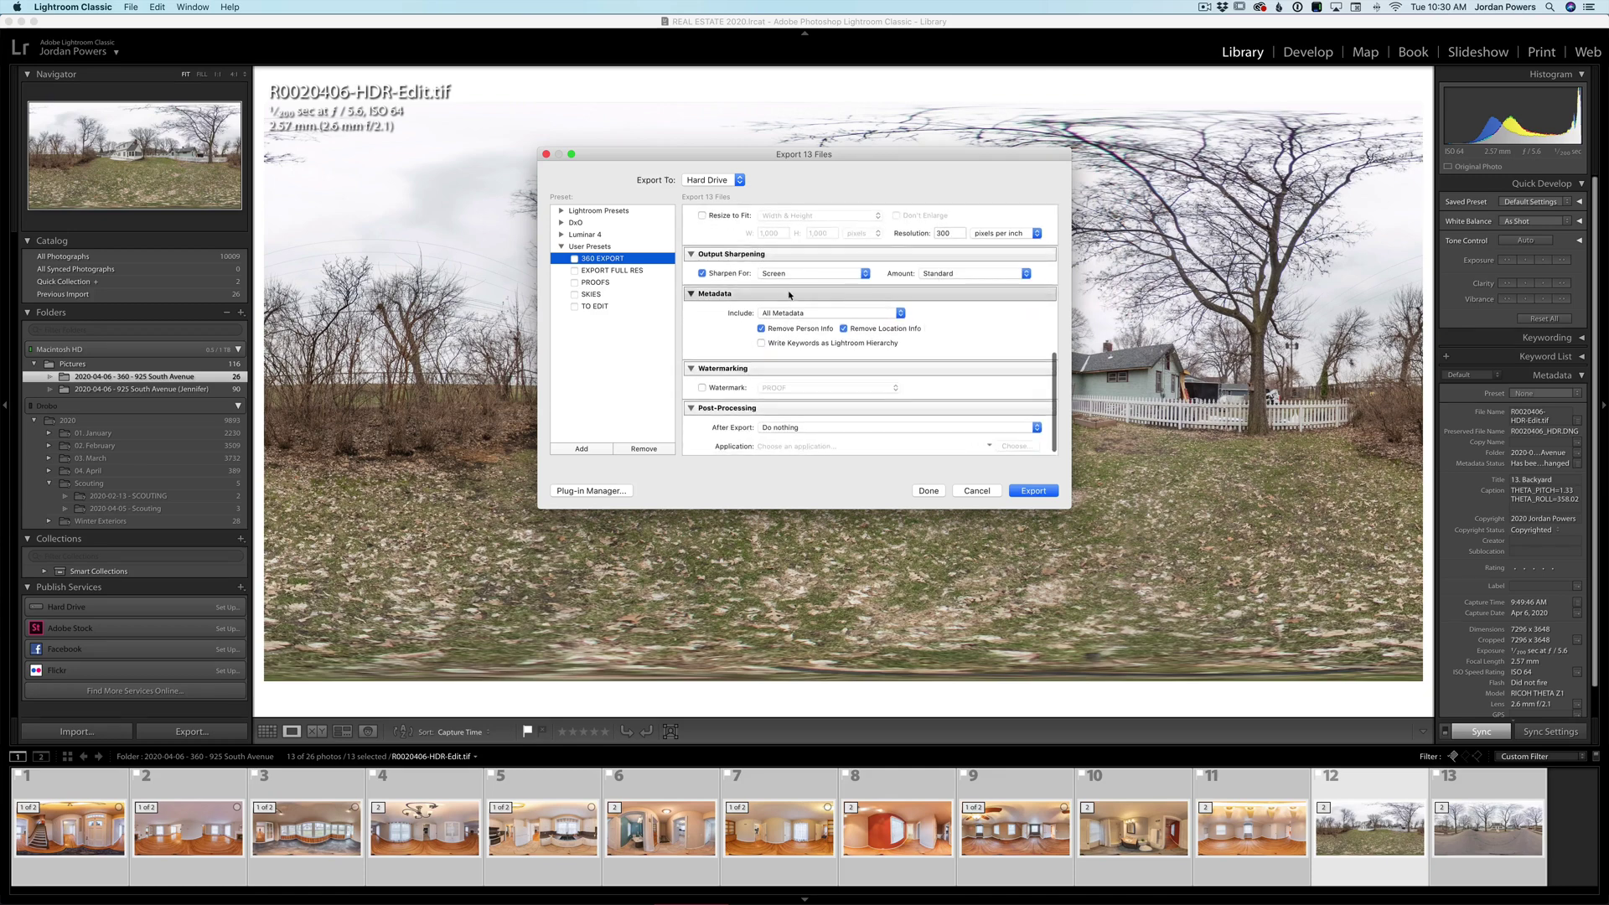
{"action": "scroll", "coordinate": [982, 320], "scroll_direction": "up", "scroll_amount": 10}
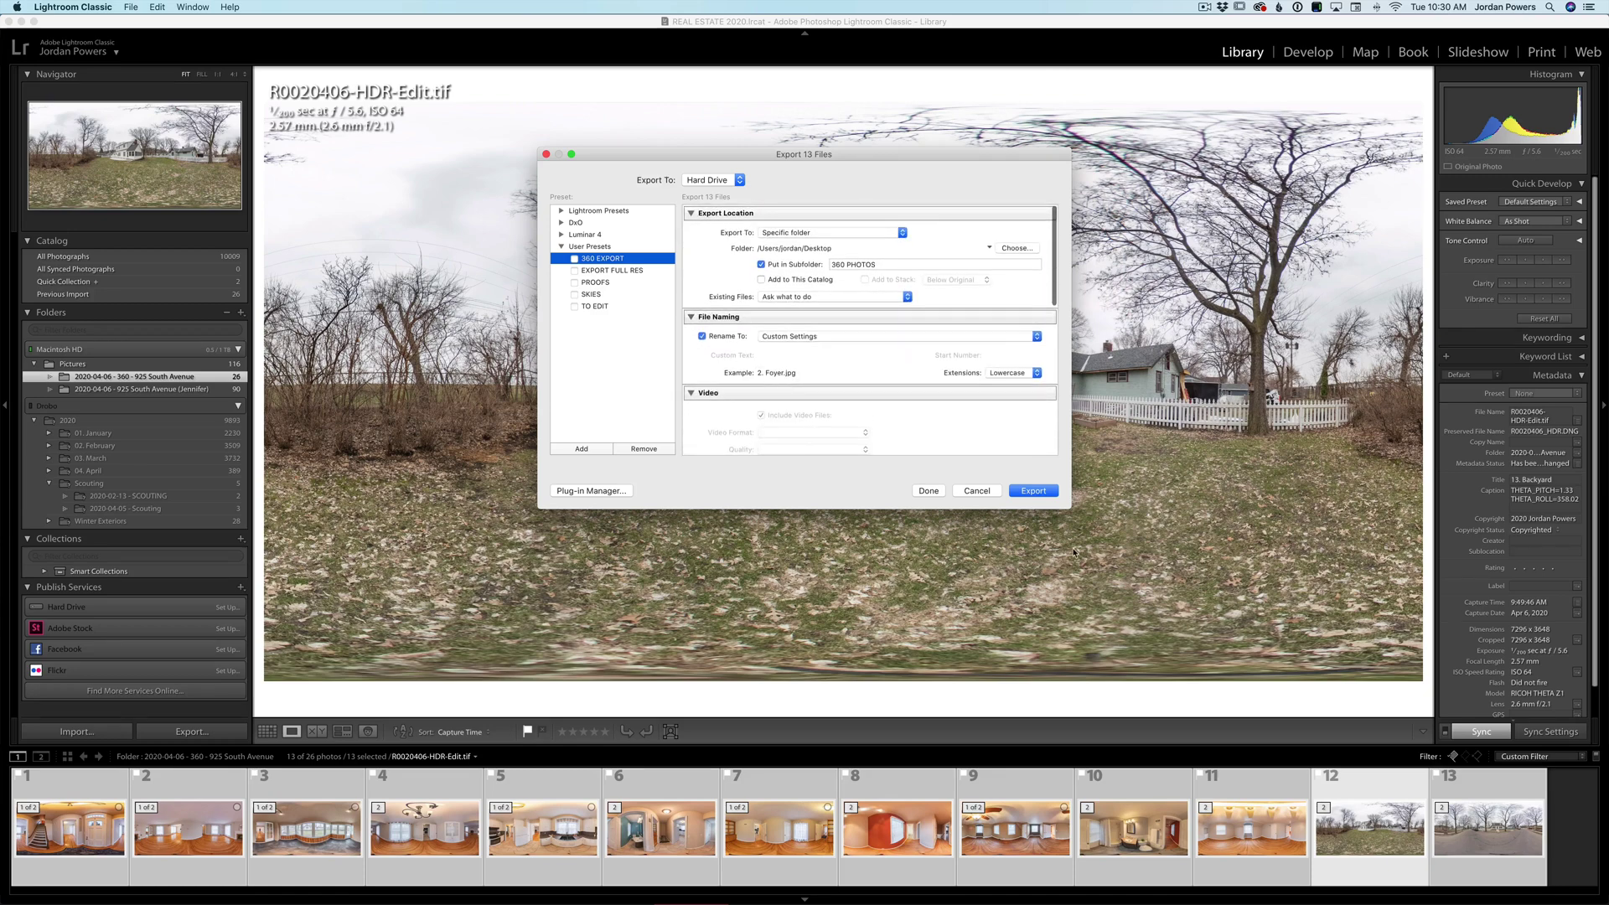
{"action": "left_click", "coordinate": [901, 264]}
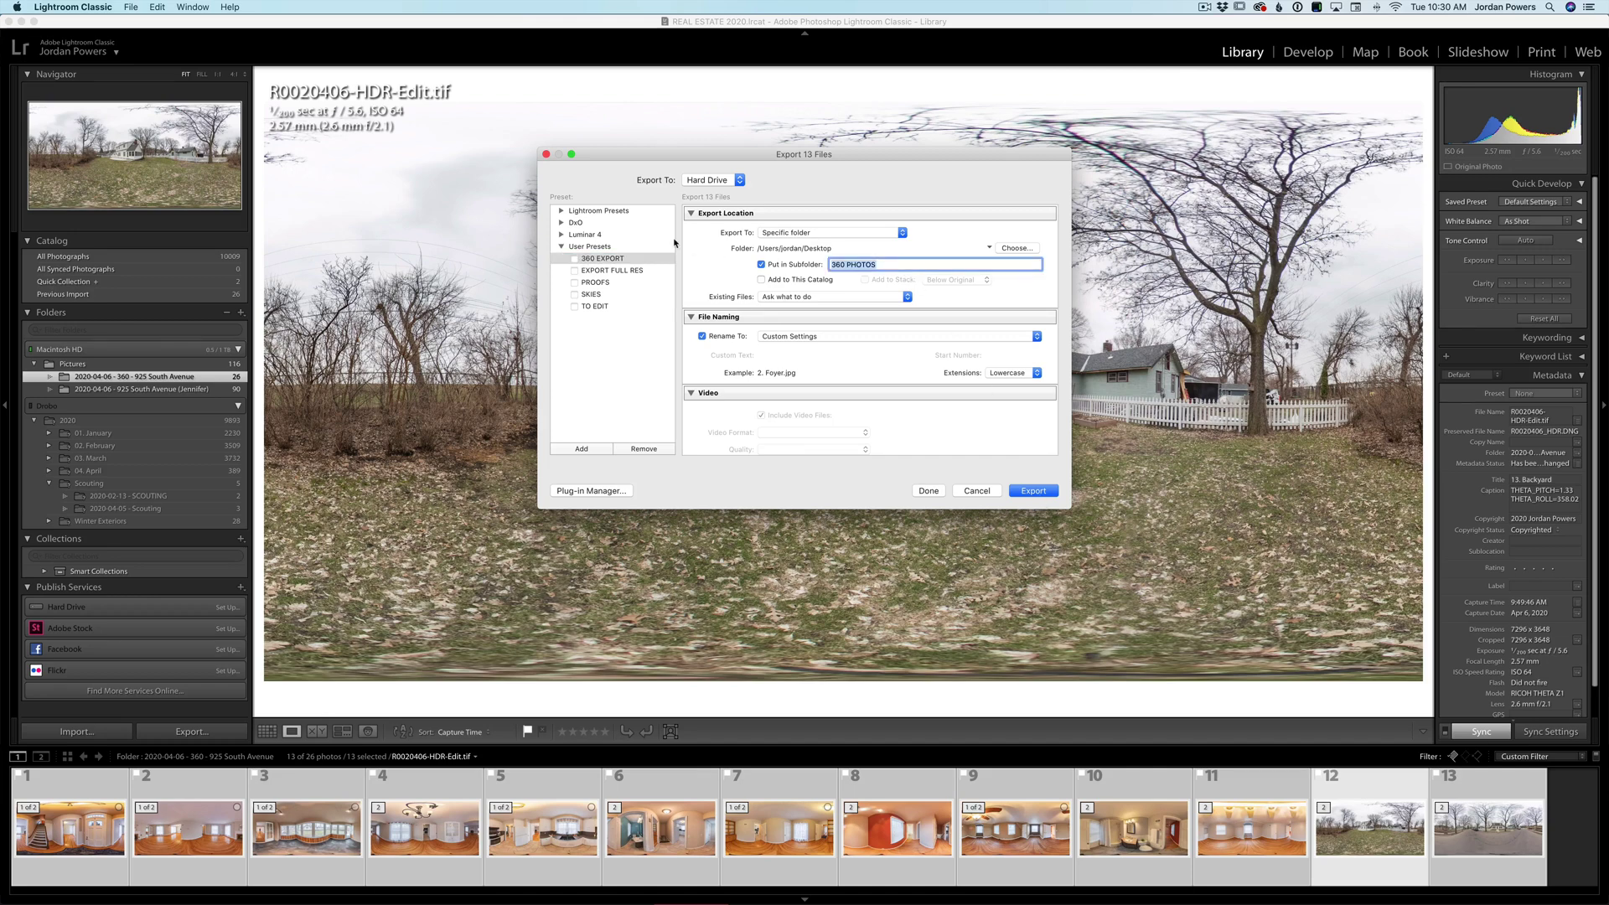
{"action": "key", "text": "Return"}
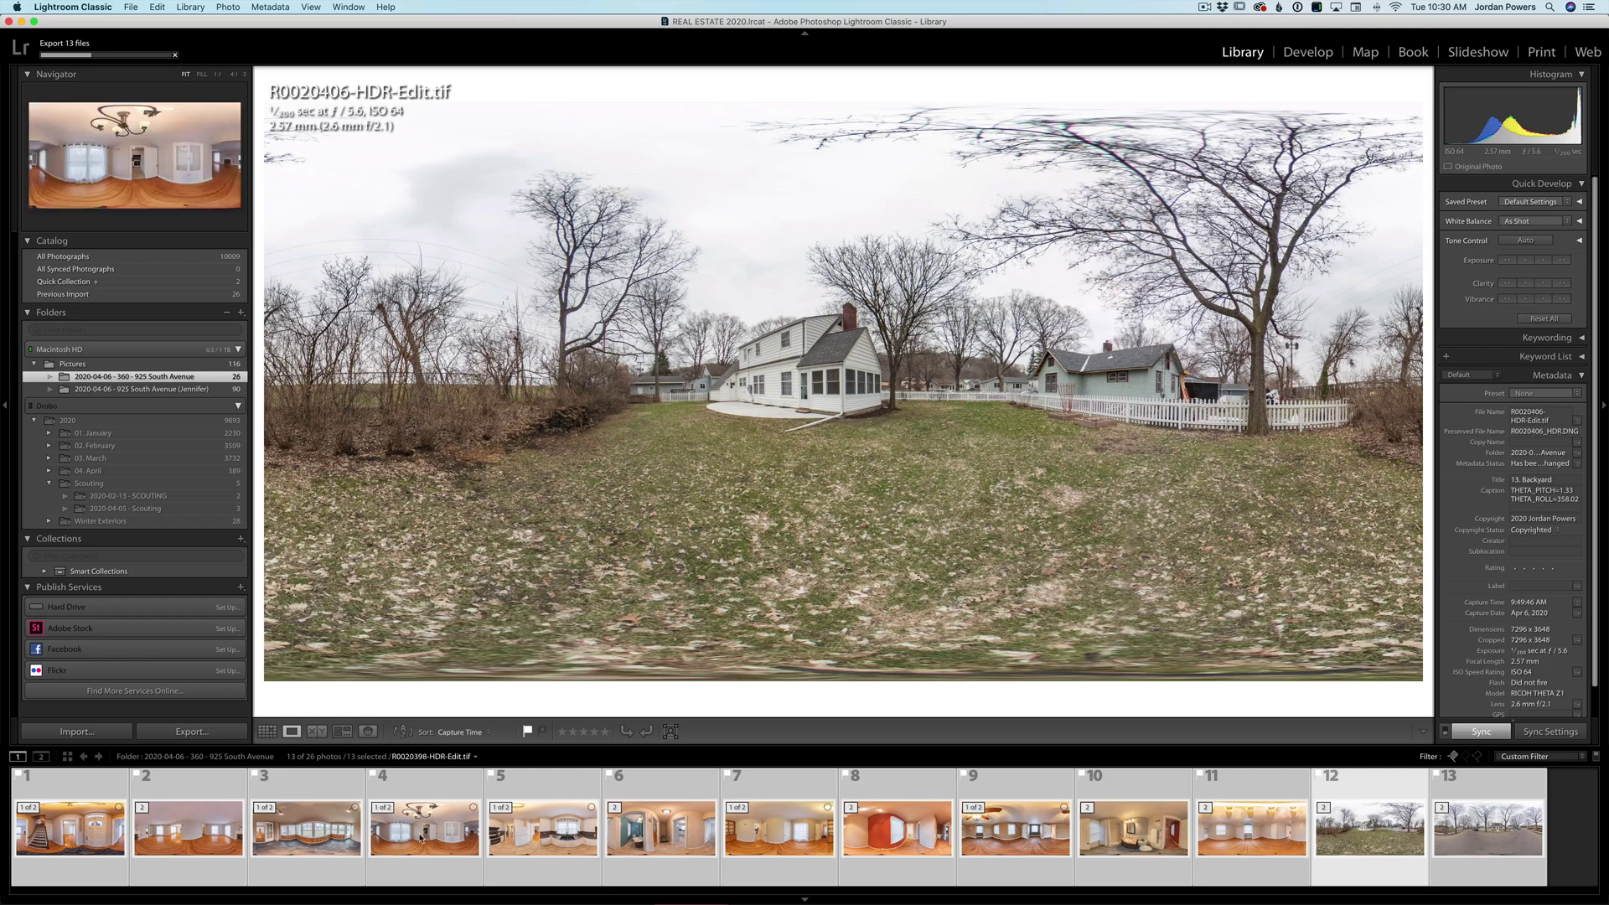
- Show living-room panorama R0020396-HDR-Edit.tif in Develop, trying a crop then restoring the full frame
{"action": "left_click", "coordinate": [76, 791]}
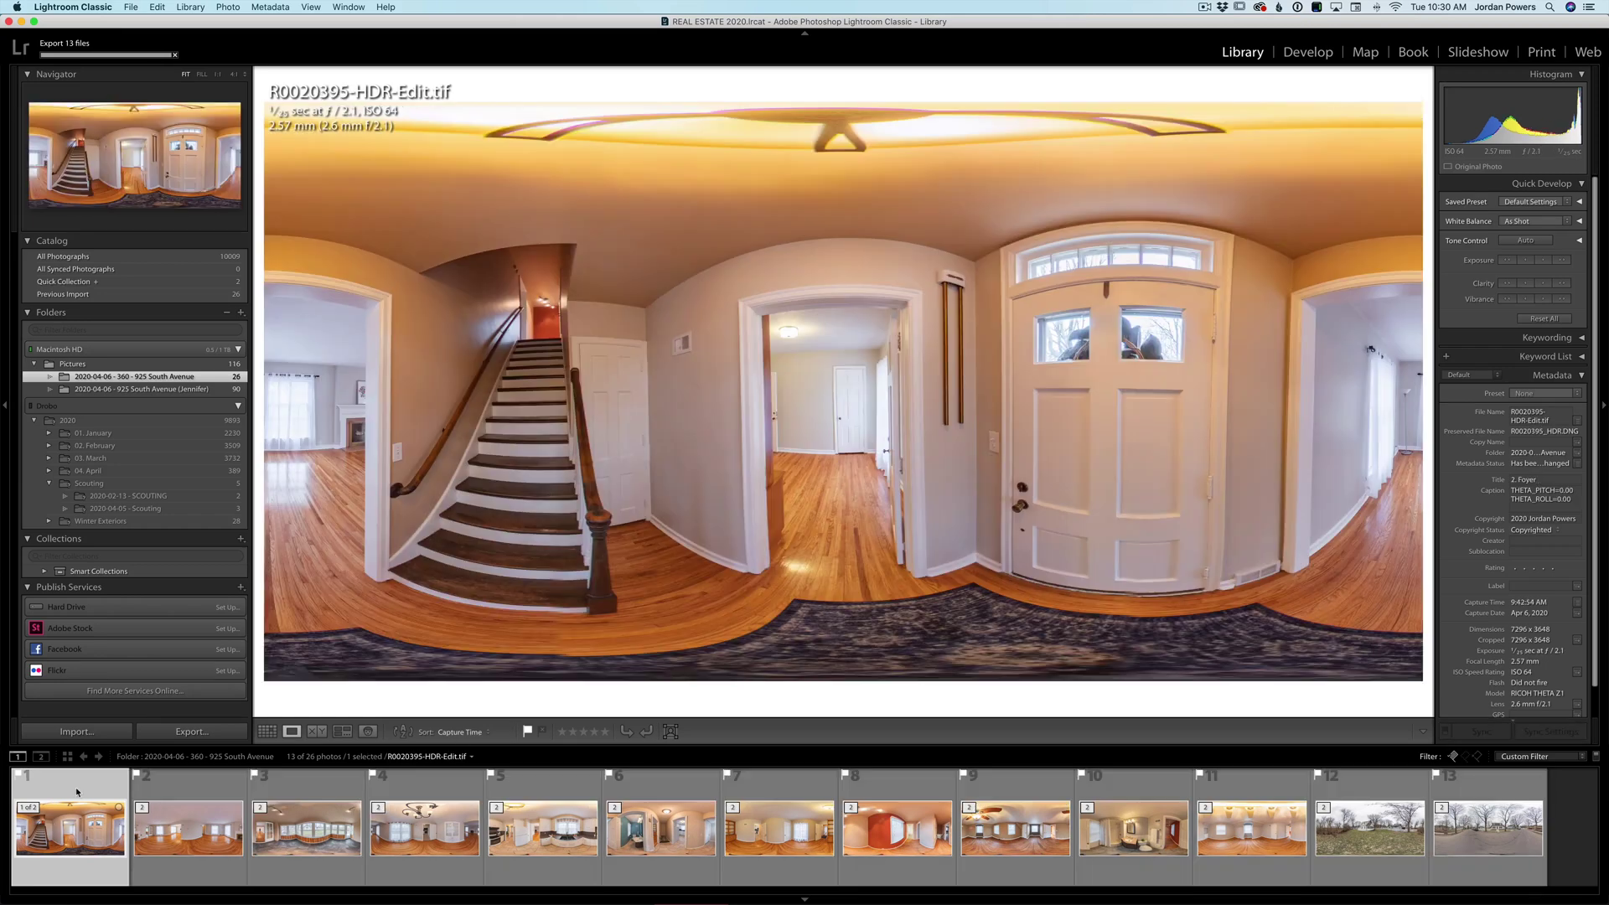
{"action": "left_click", "coordinate": [188, 826]}
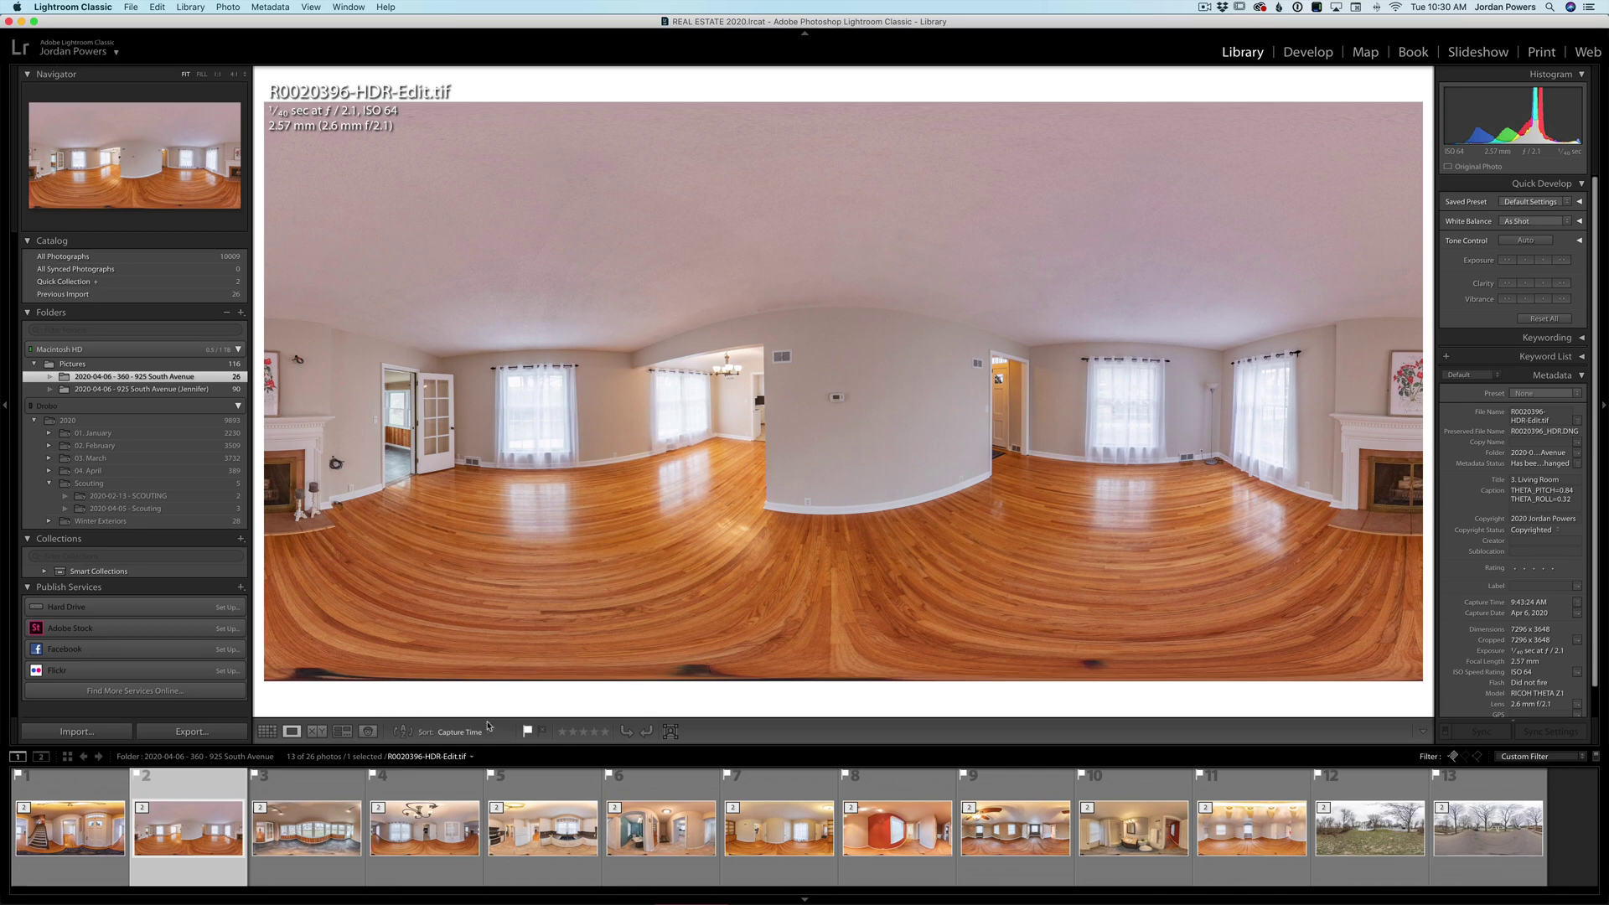
{"action": "key", "text": "d"}
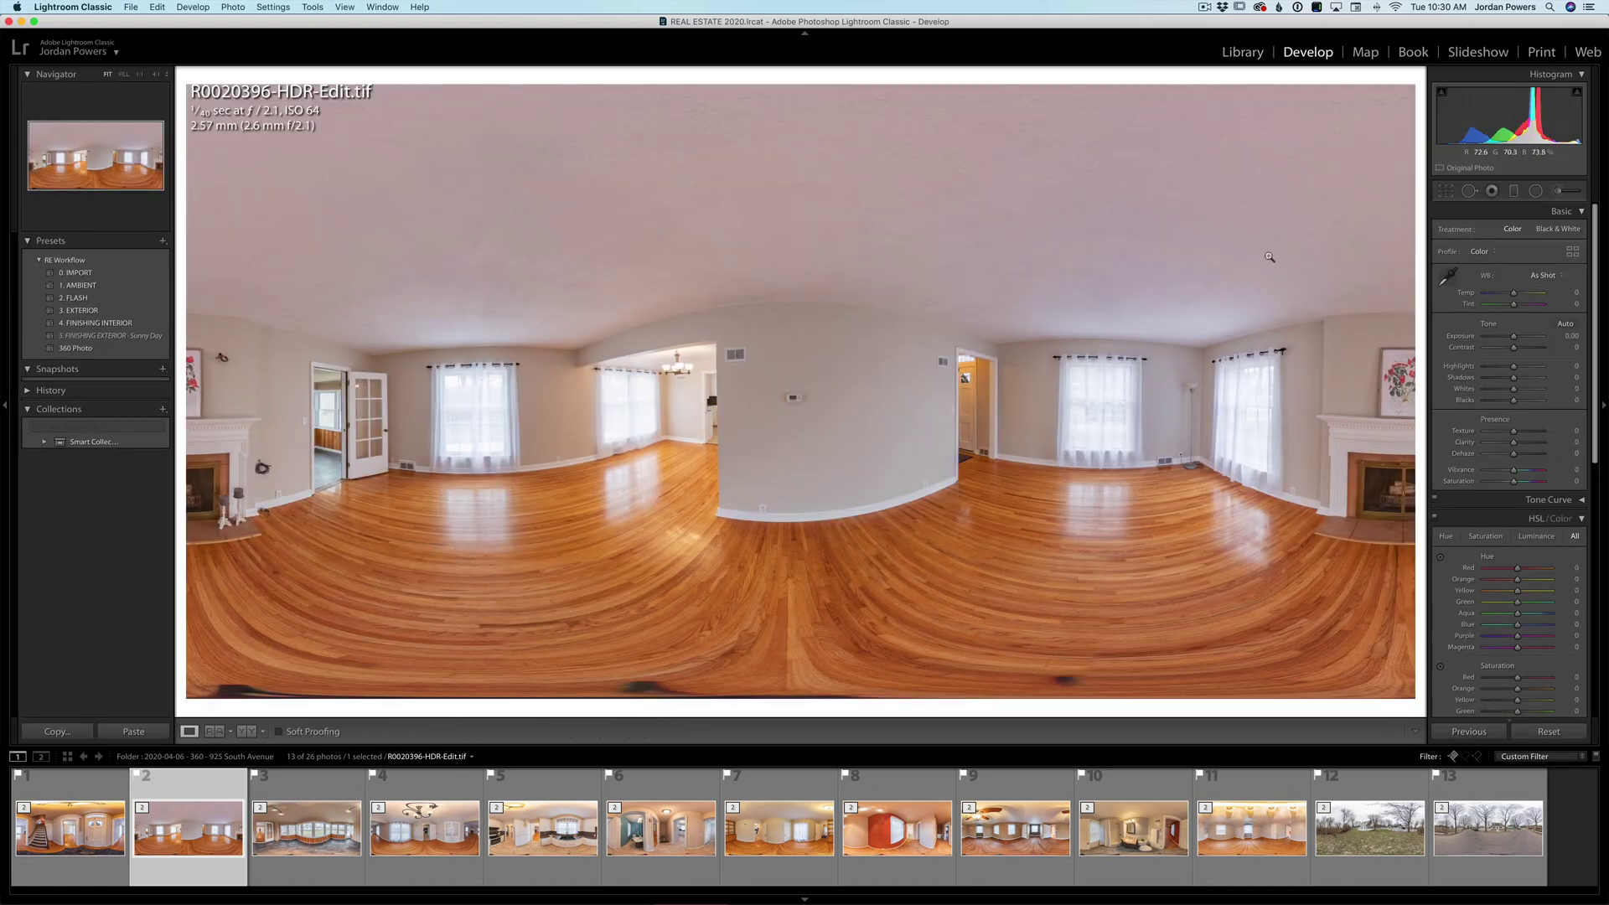
{"action": "left_click", "coordinate": [1446, 191]}
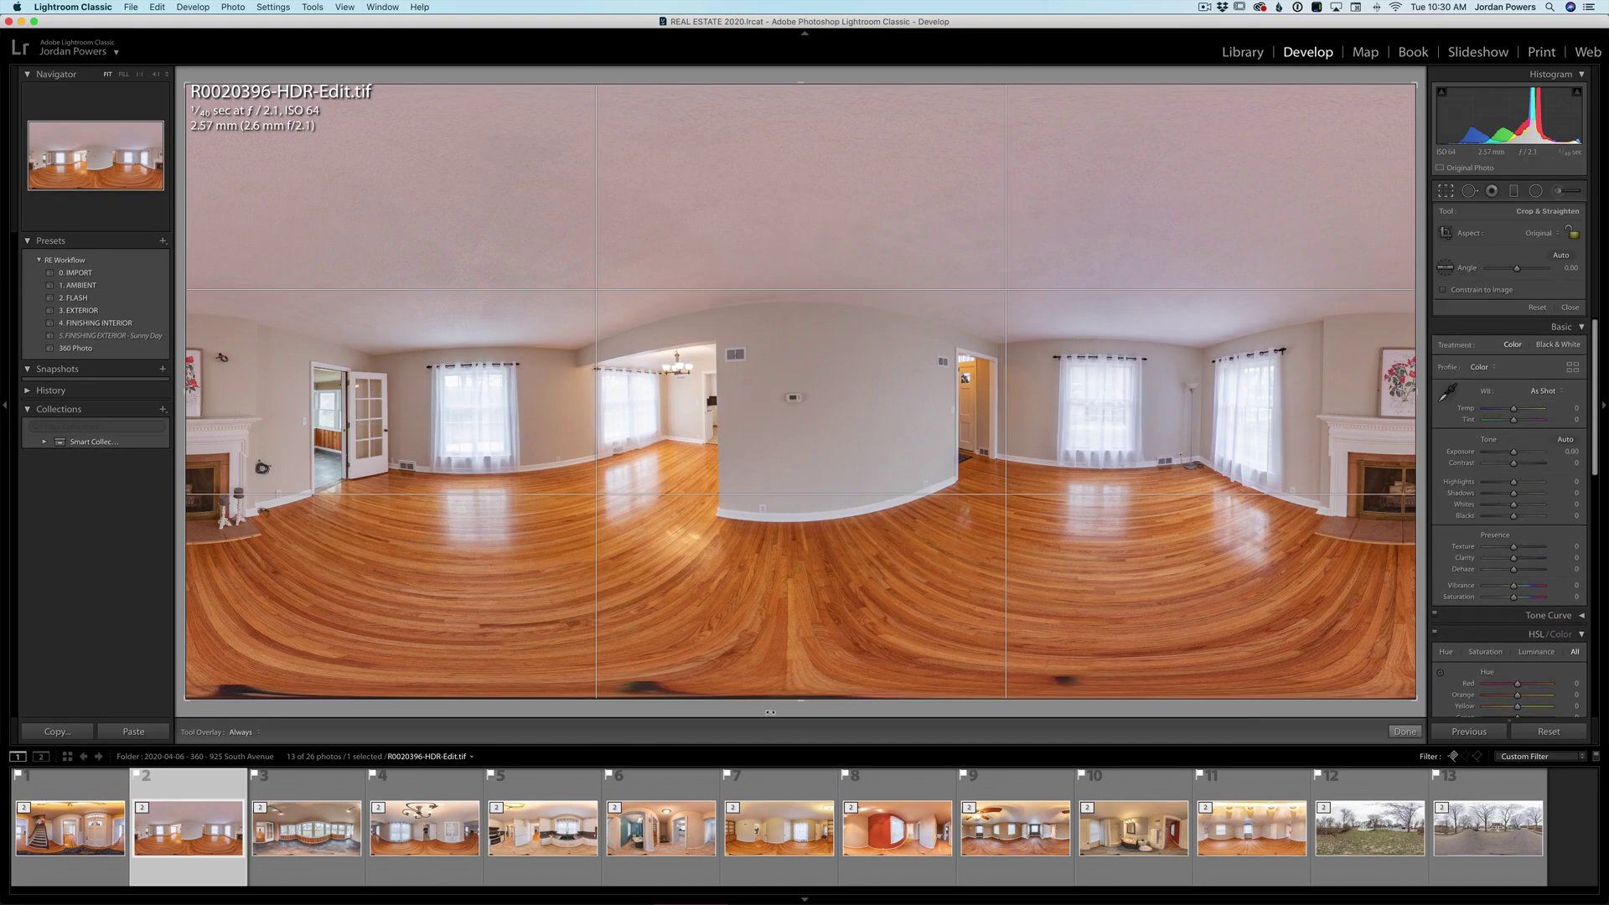
{"action": "left_click_drag", "start_coordinate": [807, 698], "coordinate": [809, 686]}
{"action": "key", "text": "super+z"}
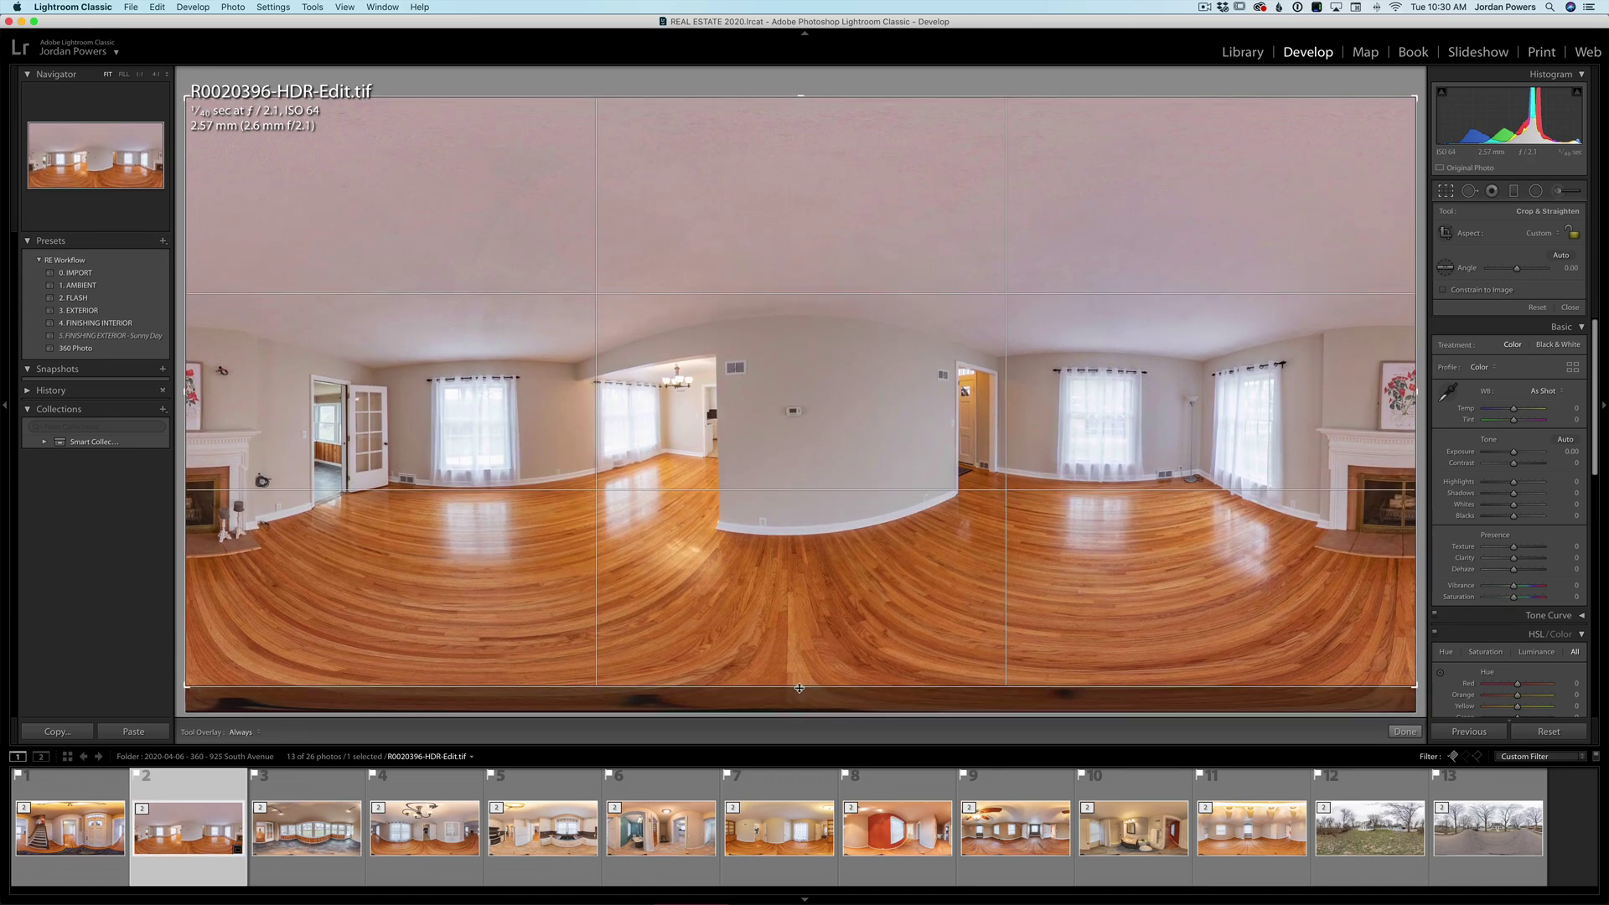
{"action": "left_click", "coordinate": [1406, 732]}
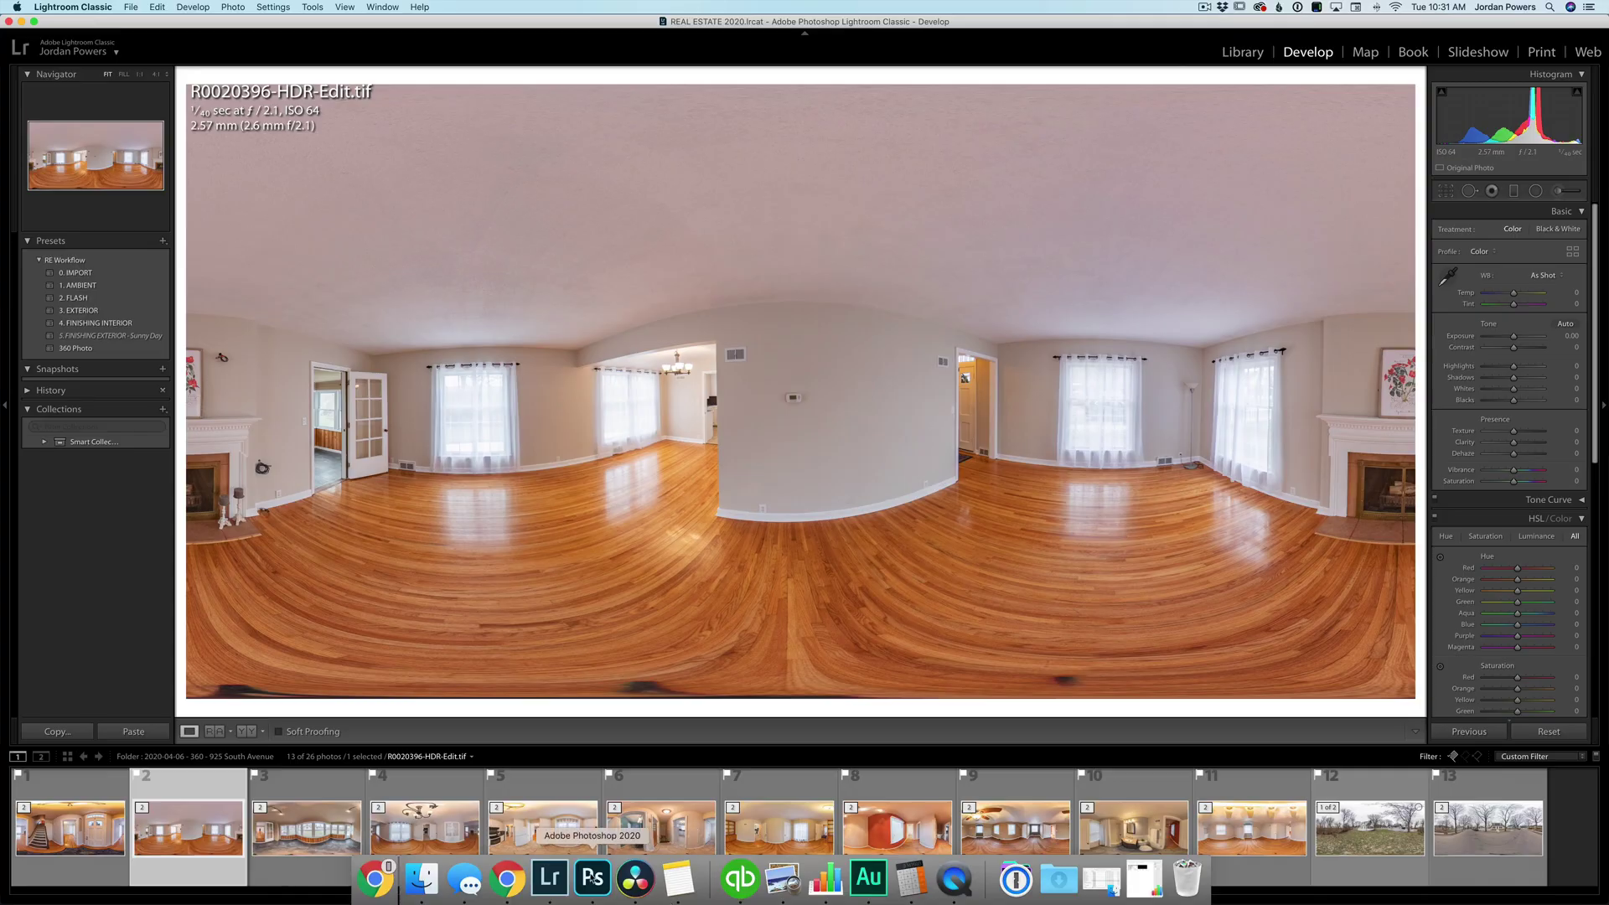
{"action": "left_click", "coordinate": [592, 877]}
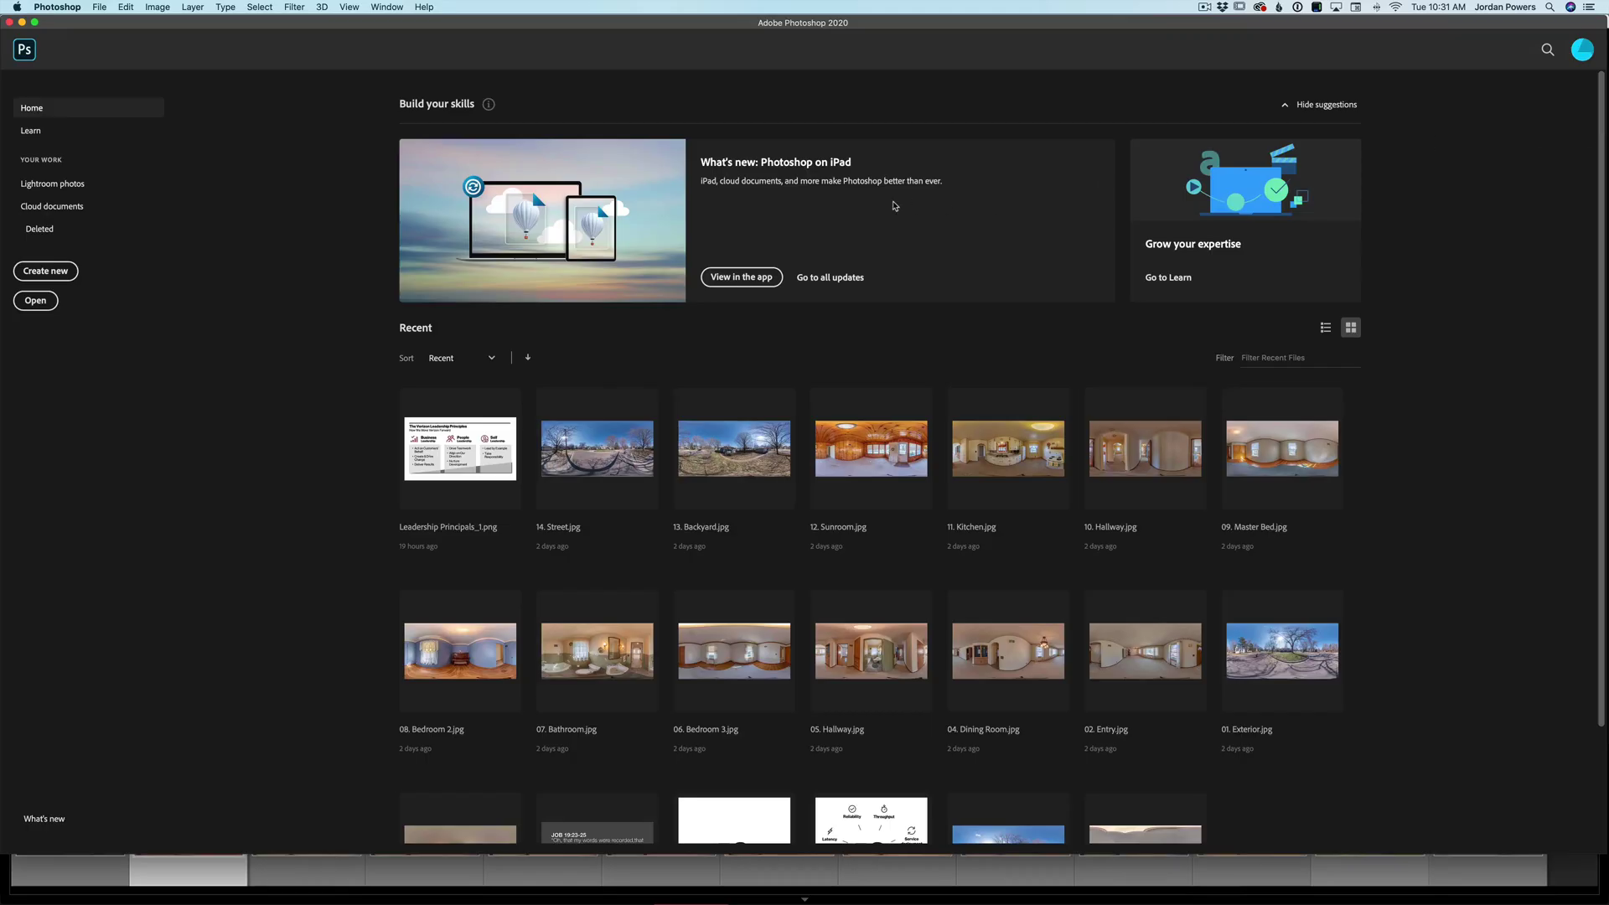
{"action": "key", "text": "super+o"}
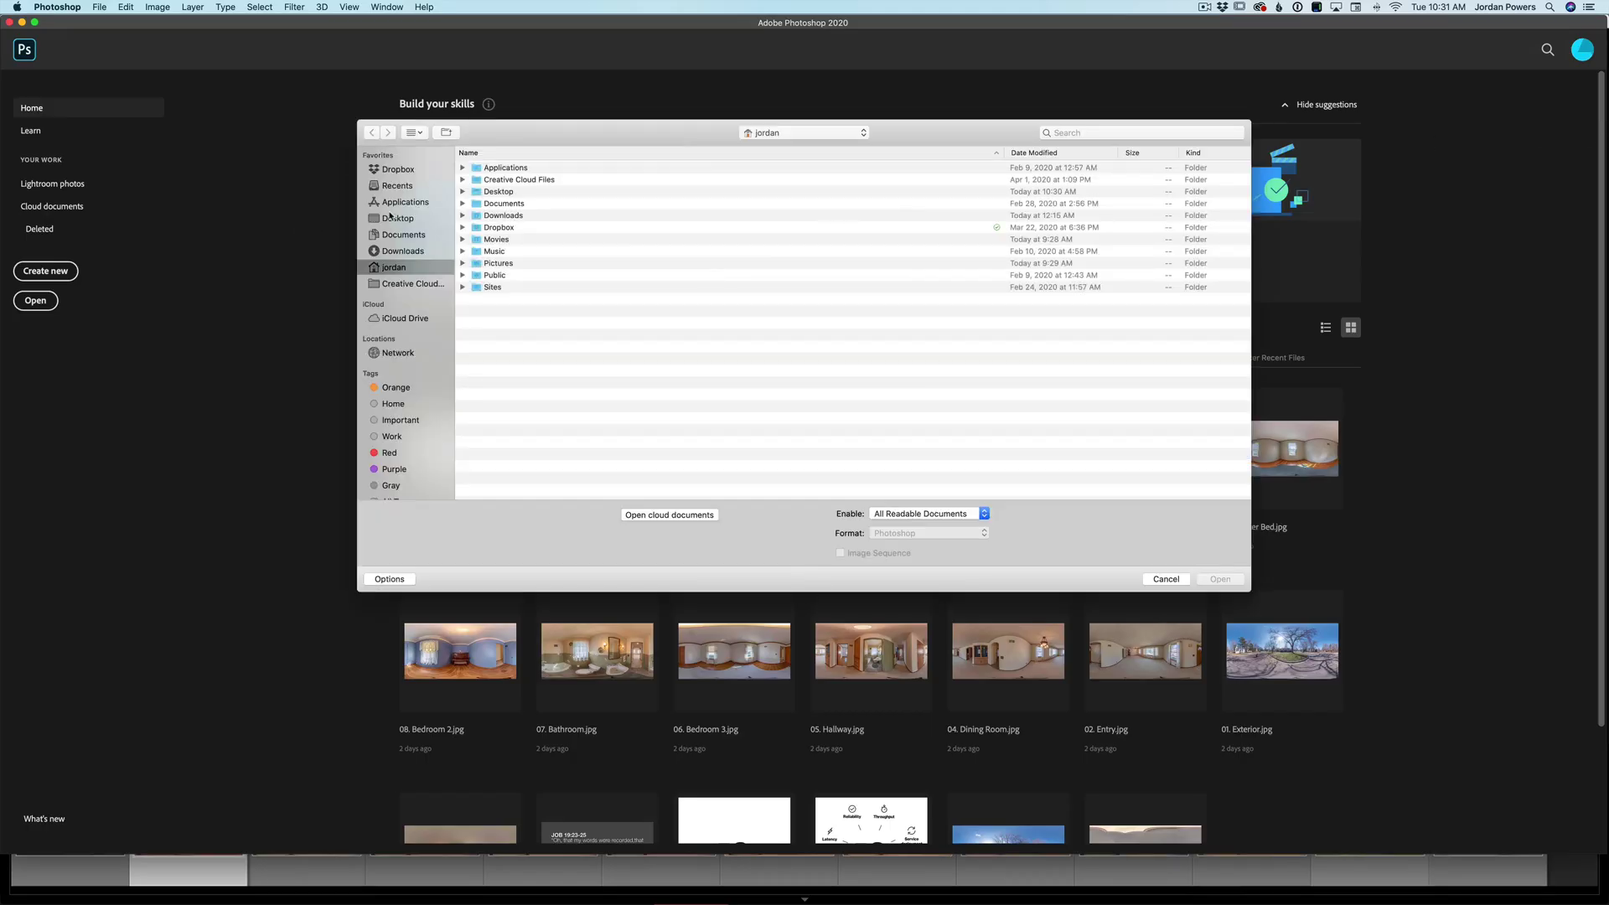
{"action": "left_click", "coordinate": [395, 217]}
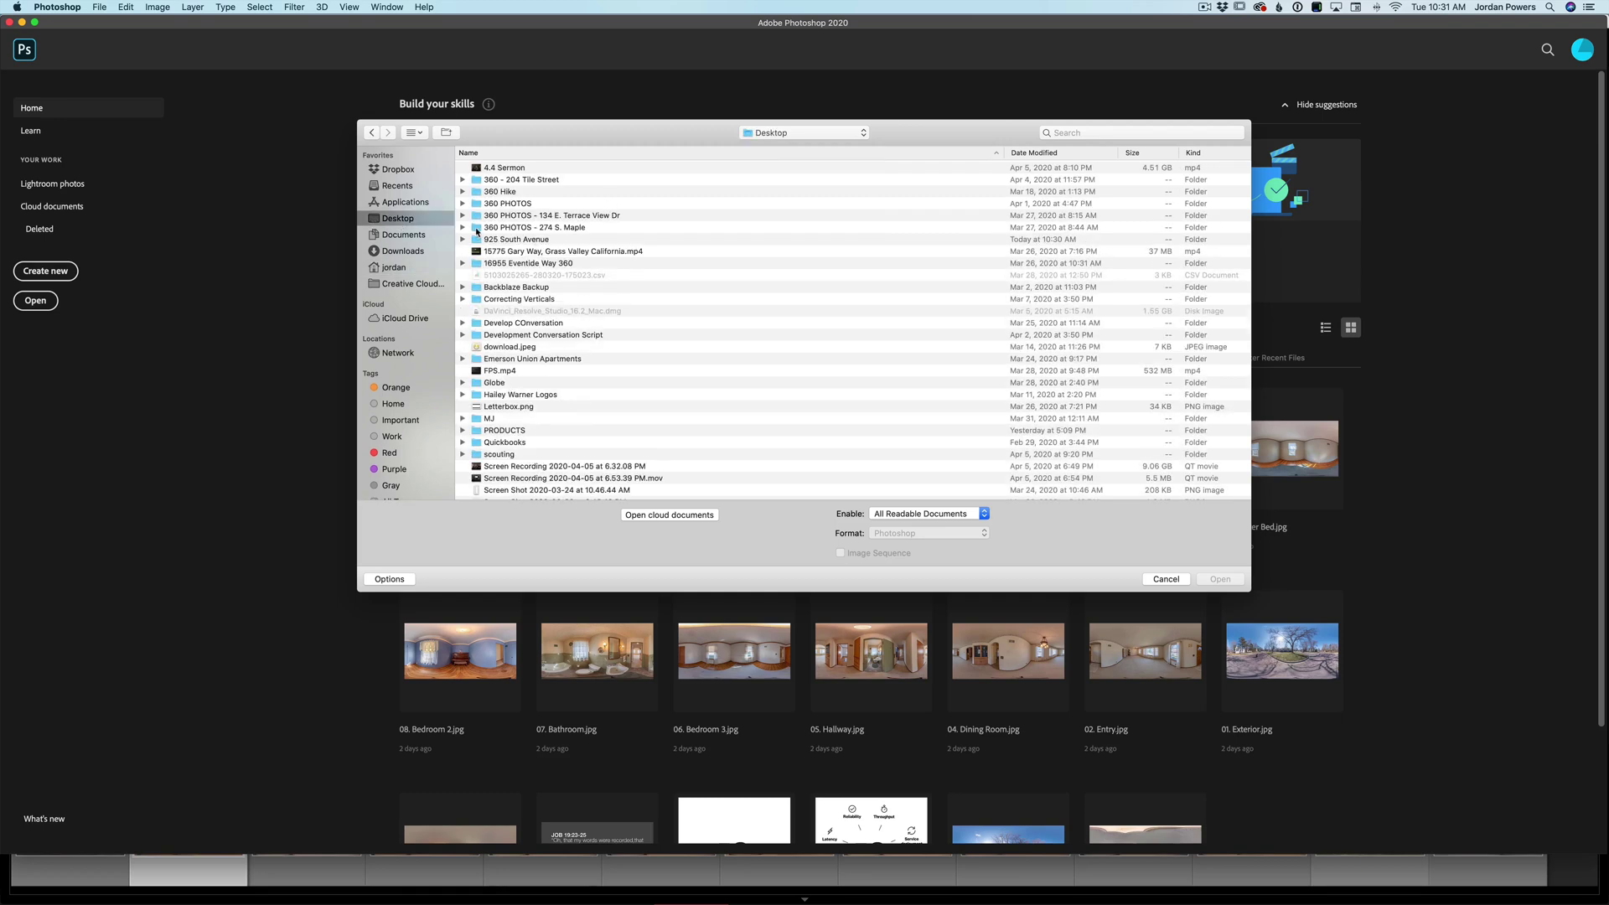
{"action": "double_click", "coordinate": [476, 241]}
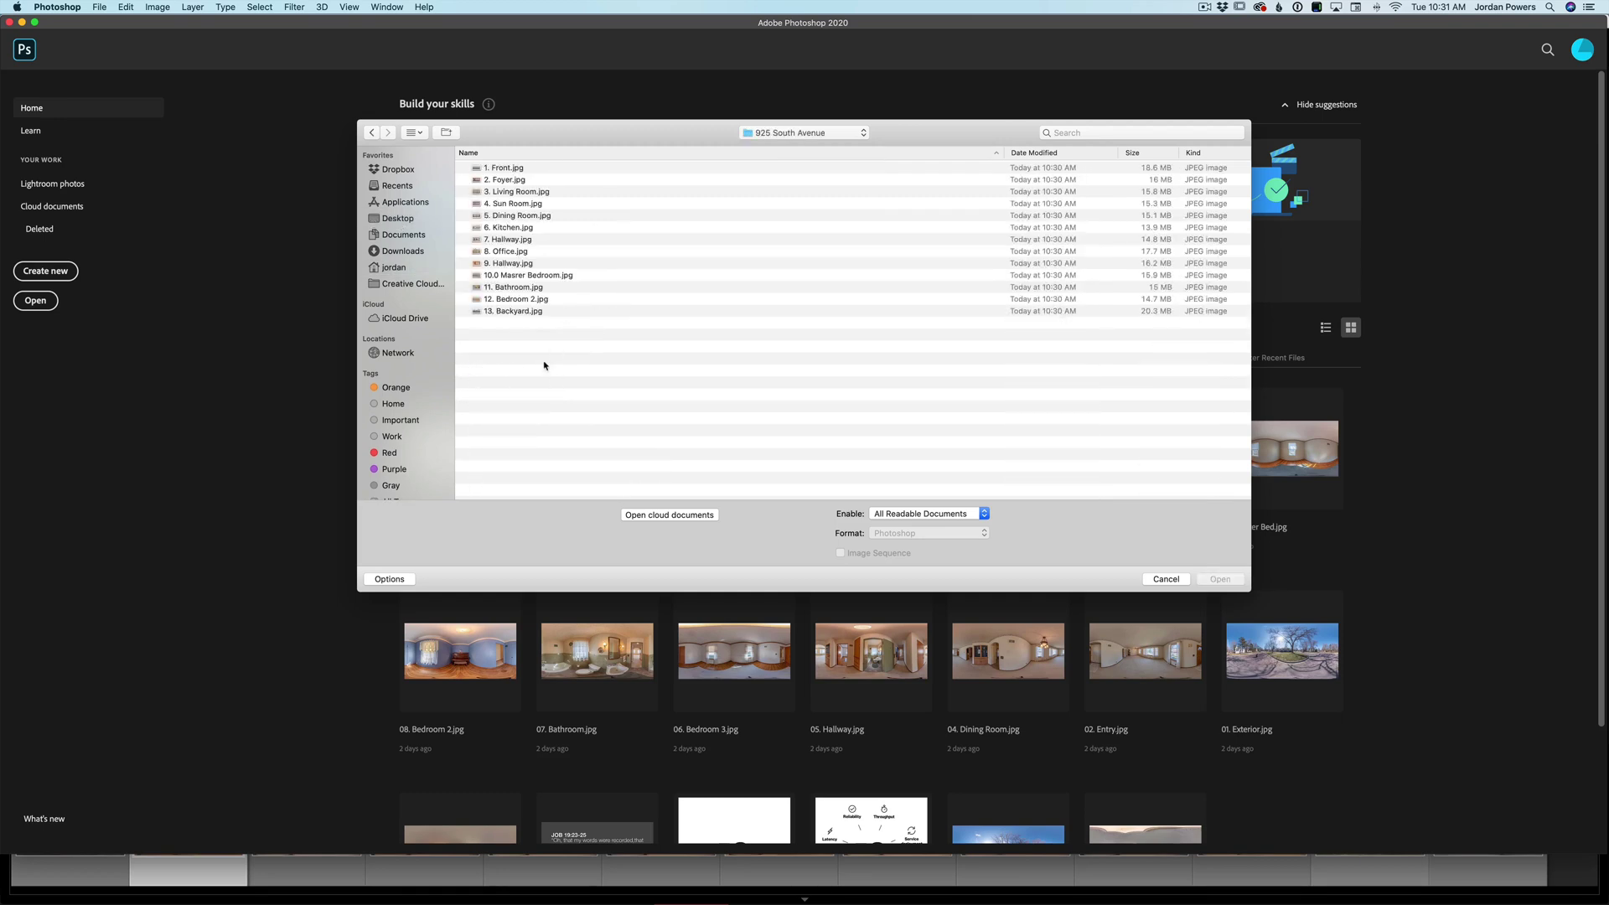
{"action": "left_click_drag", "start_coordinate": [544, 365], "coordinate": [487, 170]}
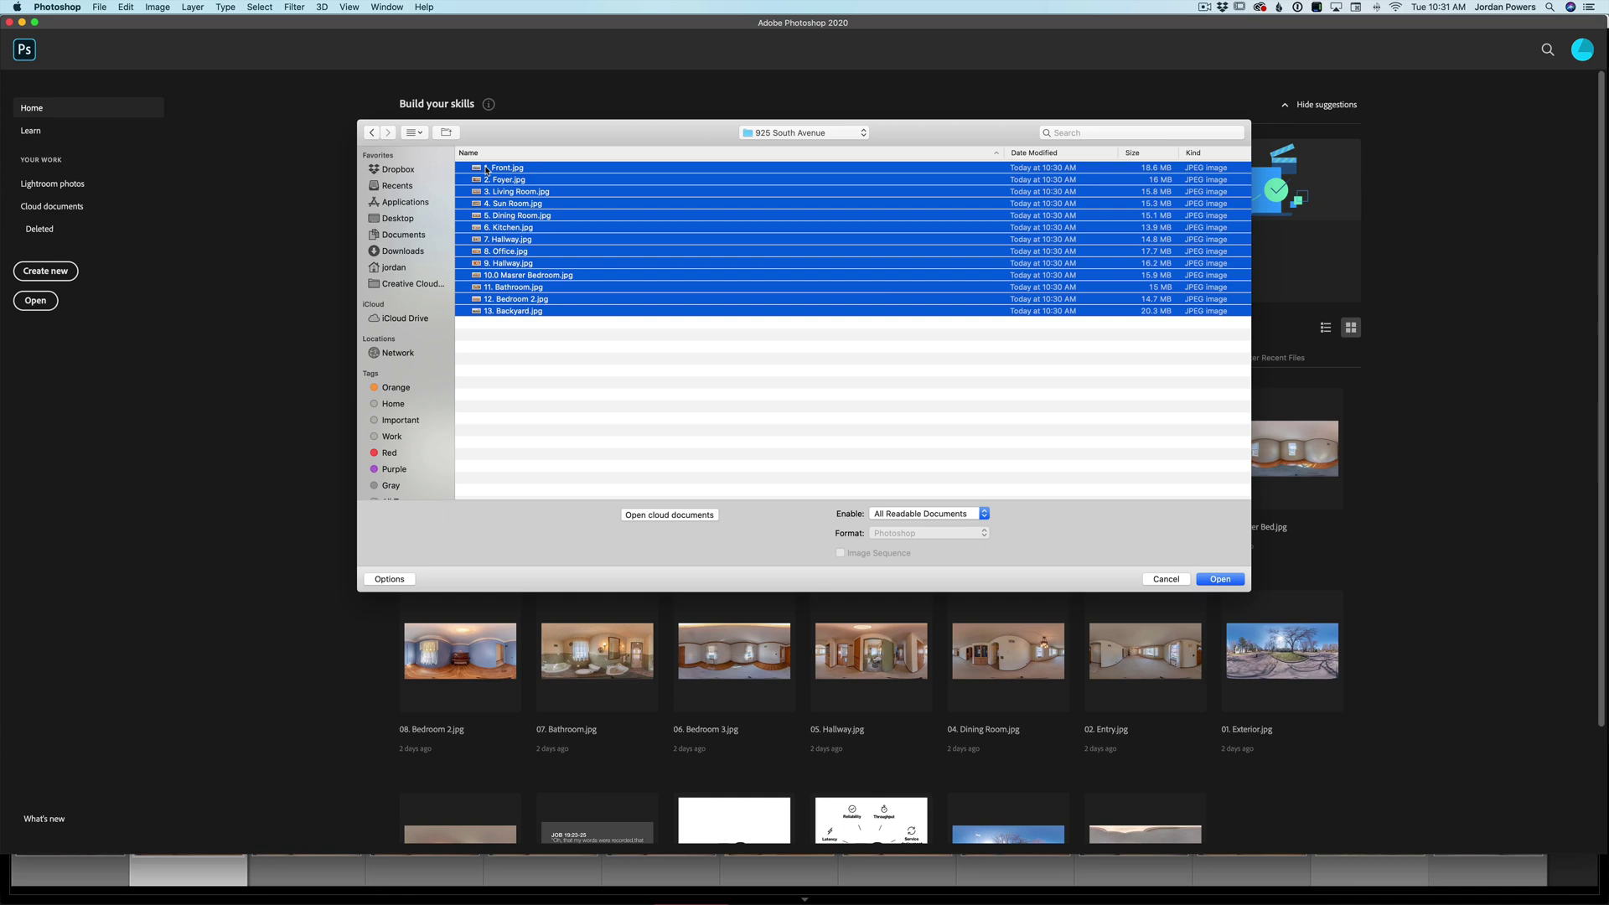
{"action": "key", "text": "Return"}
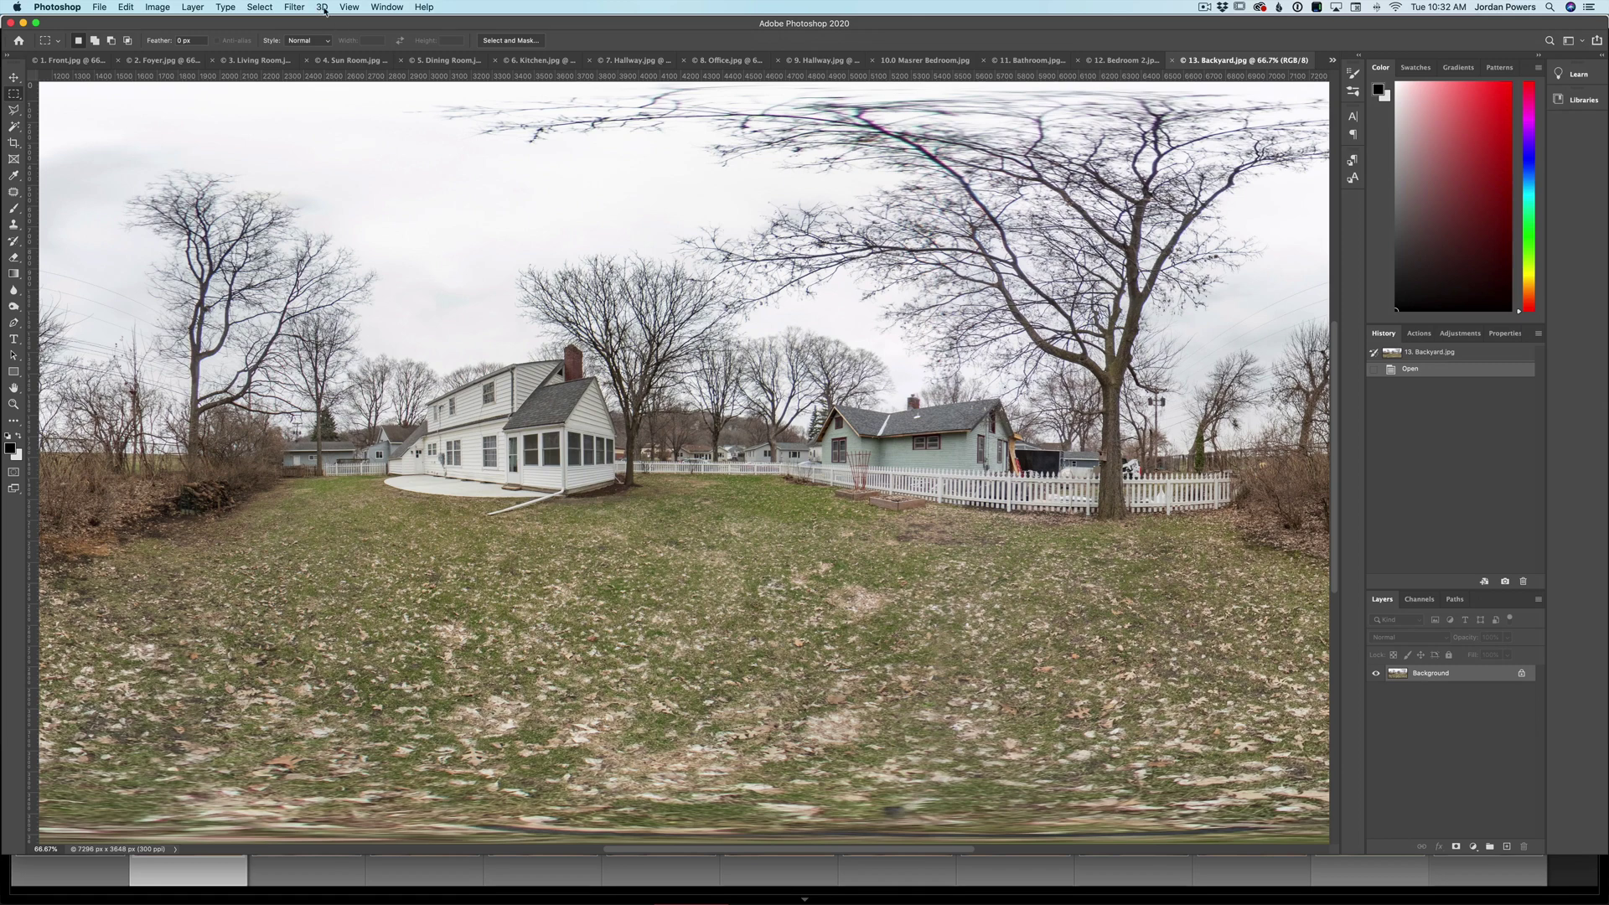
- Turn 13. Backyard.jpg into a 3D spherical panorama layer and orbit down to the lawn
{"action": "left_click", "coordinate": [323, 8]}
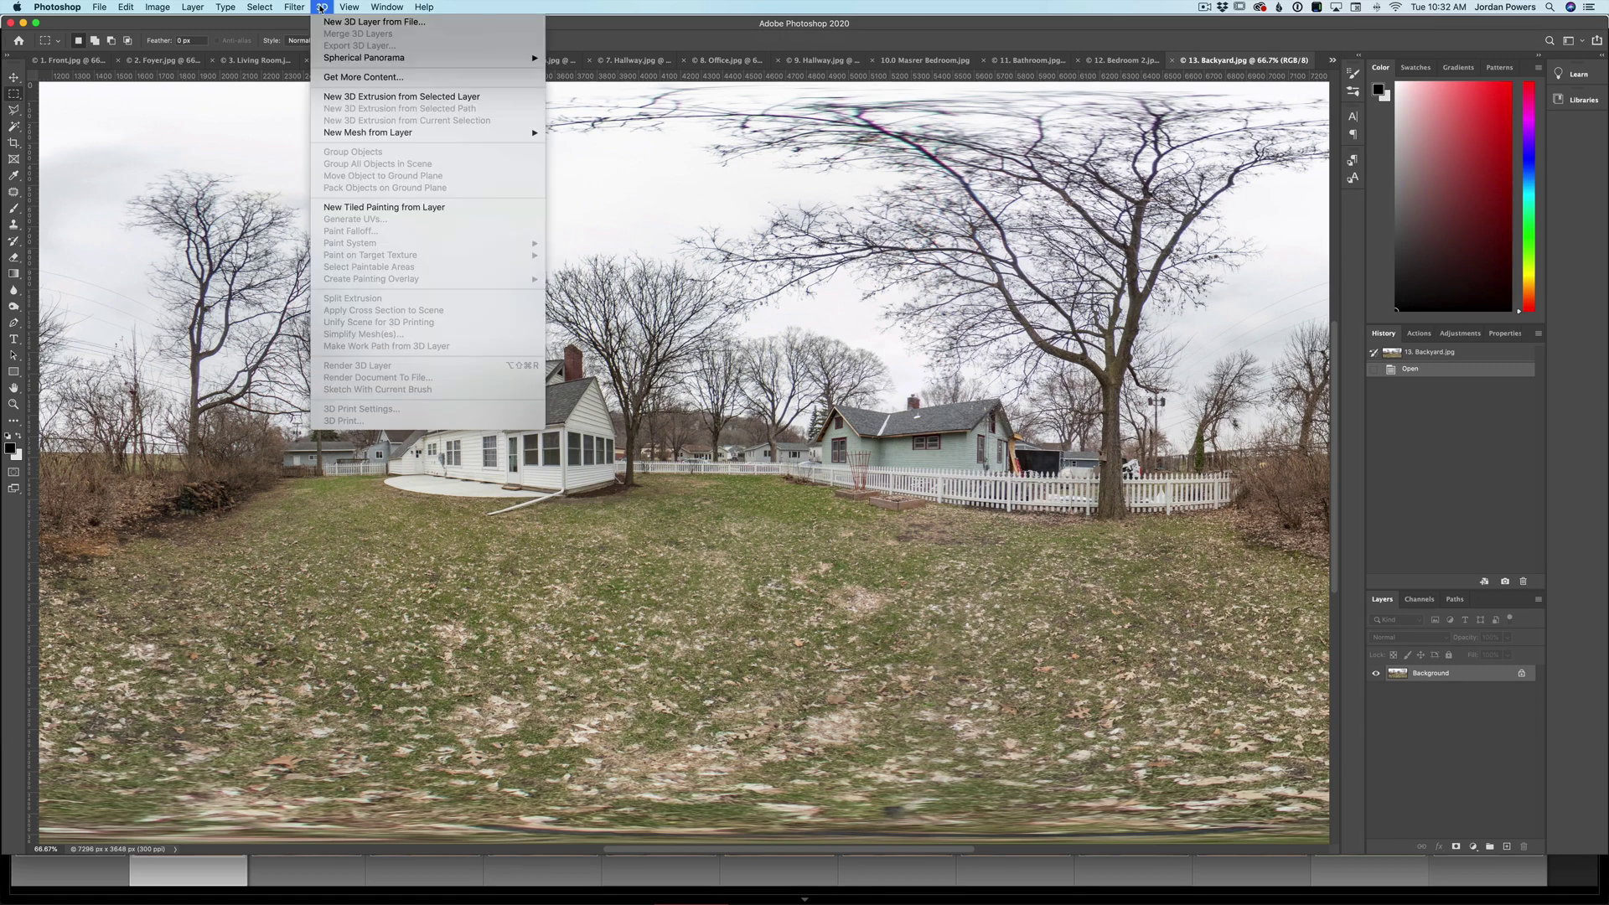
{"action": "mouse_move", "coordinate": [347, 62]}
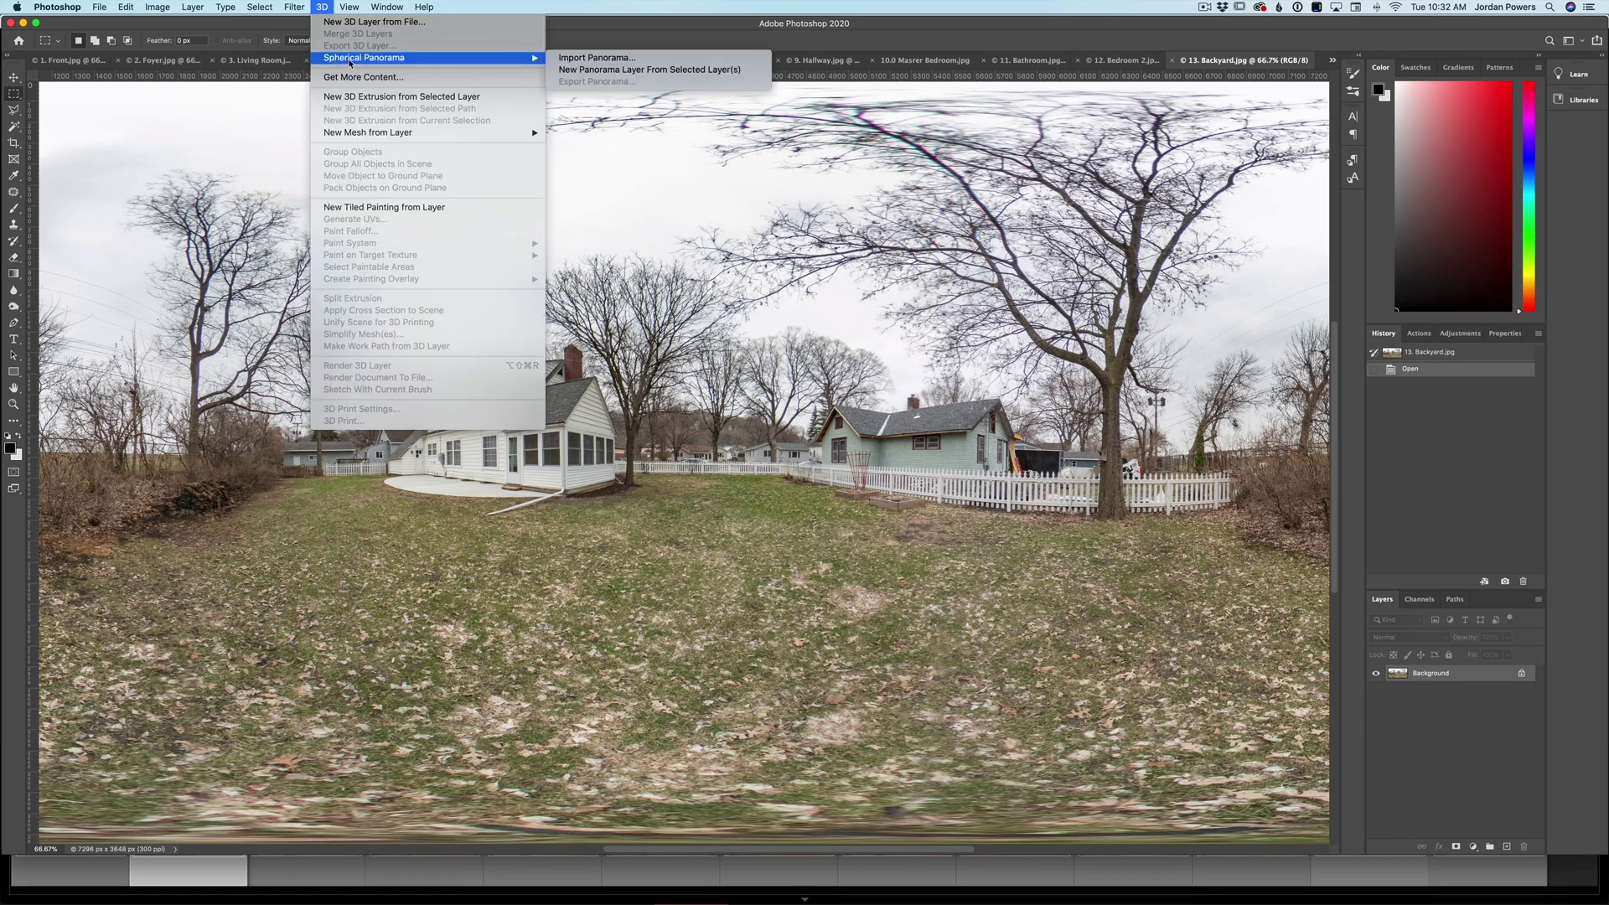
{"action": "left_click", "coordinate": [587, 77]}
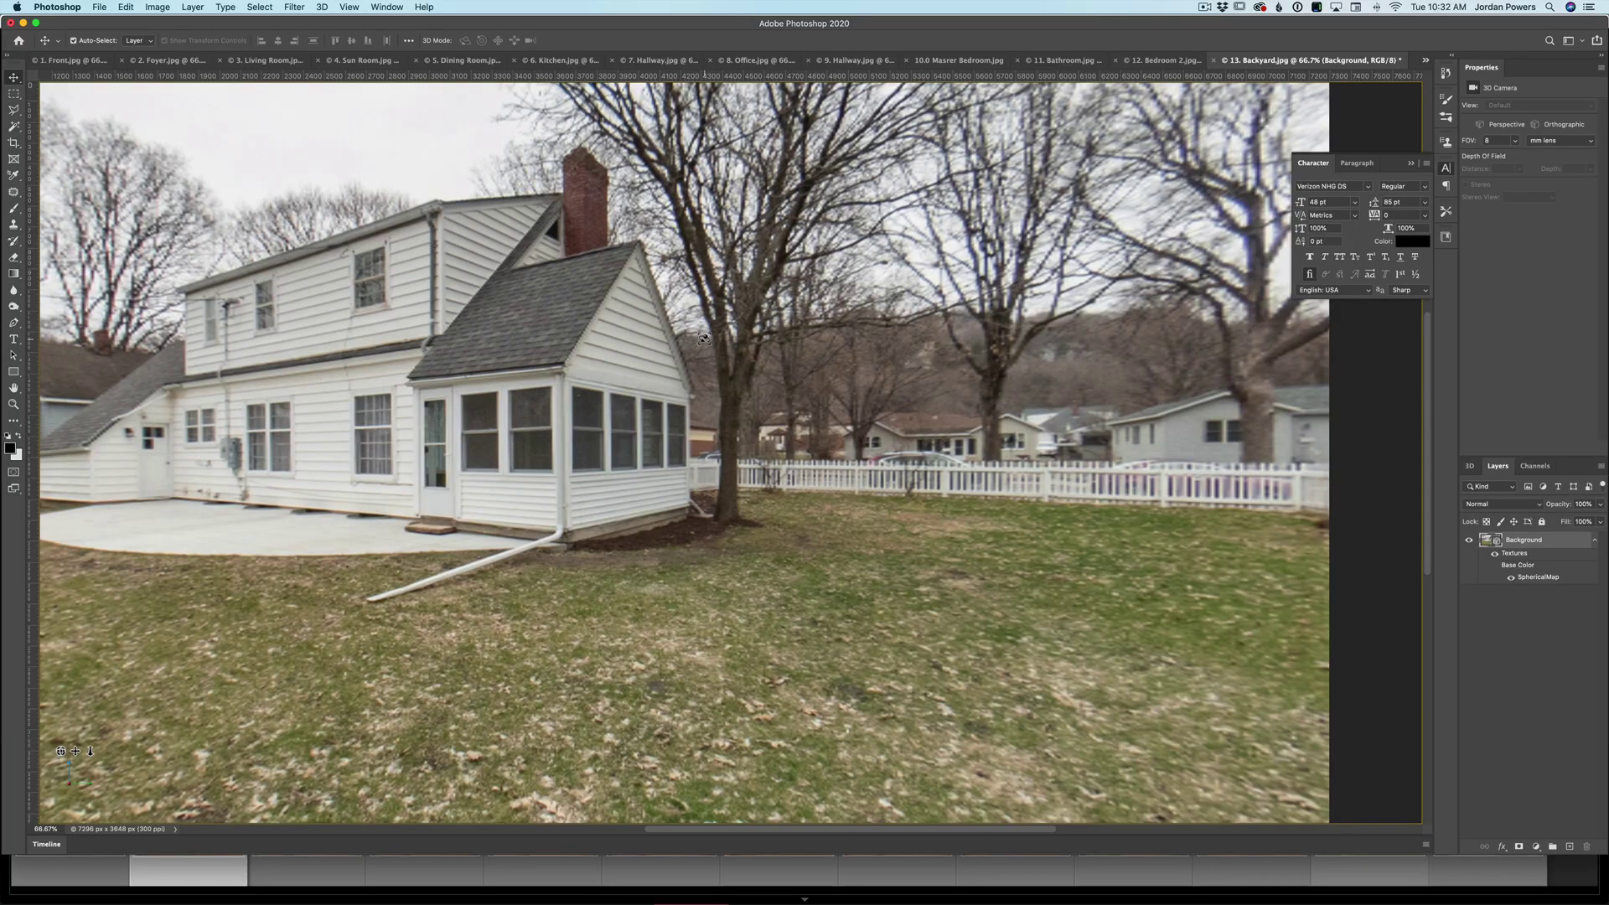
{"action": "left_click_drag", "start_coordinate": [488, 397], "coordinate": [583, 376]}
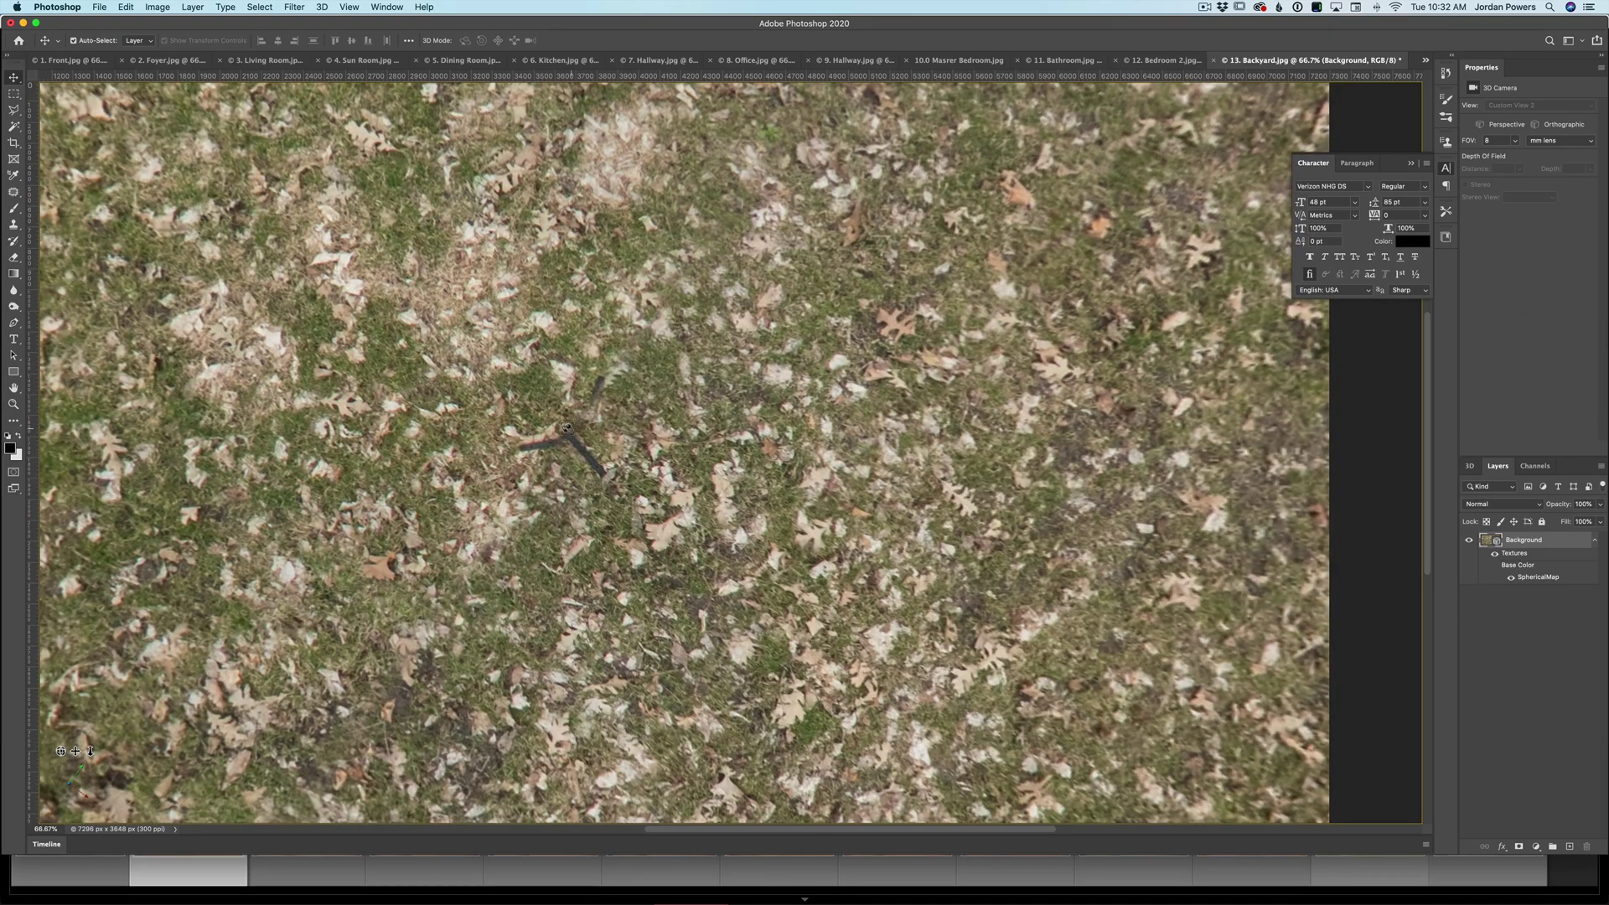
{"action": "key", "text": "l"}
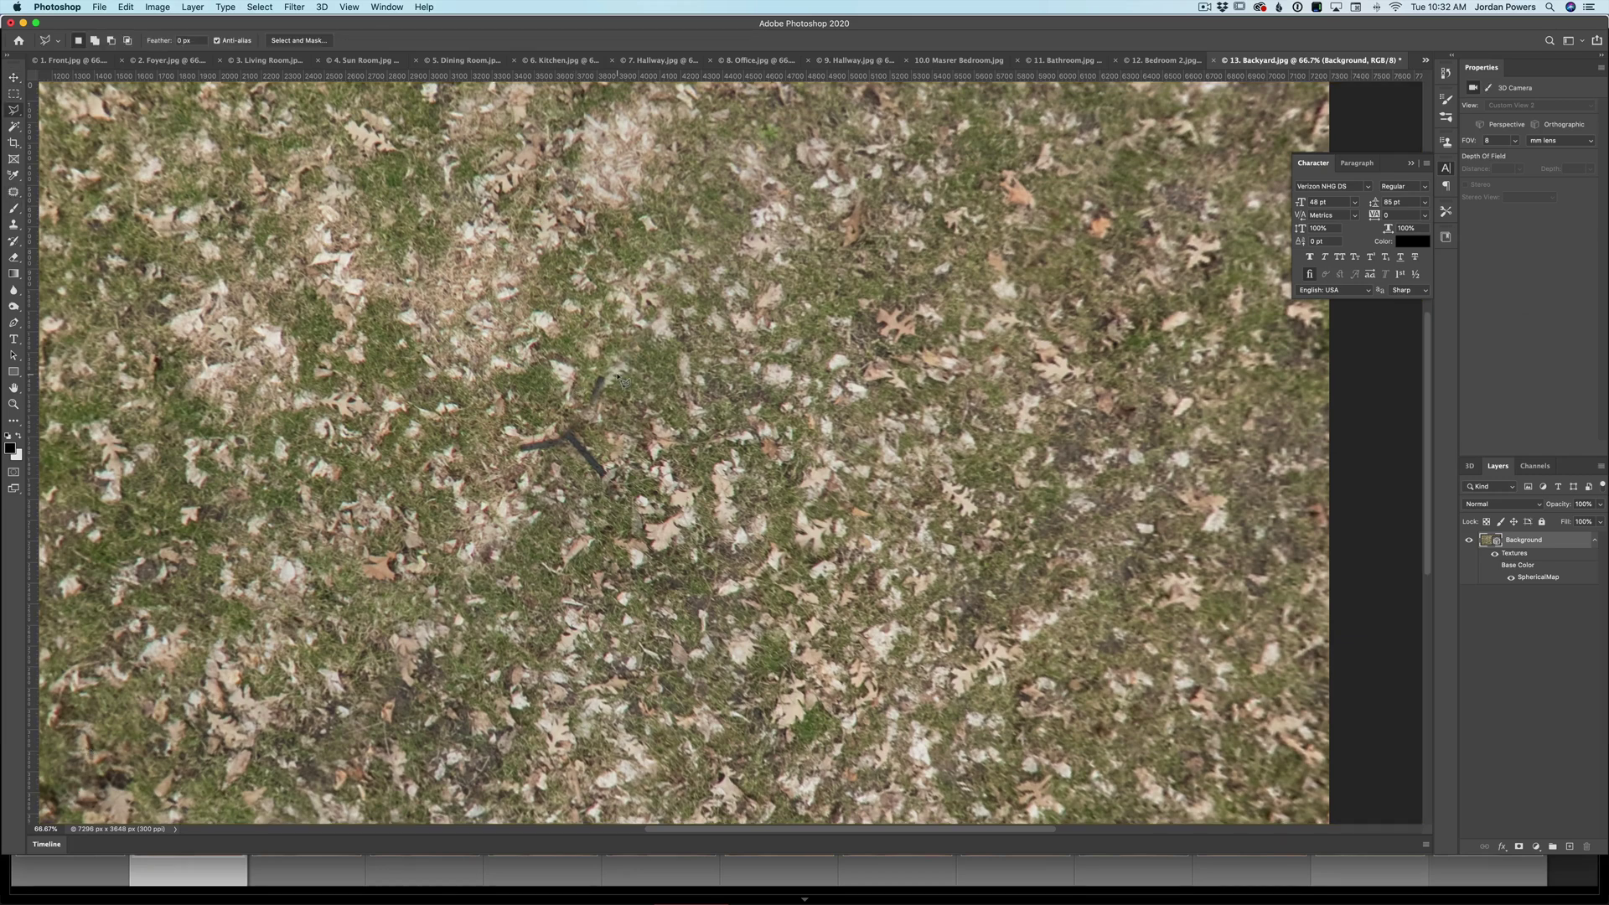
- Lasso the dark stick on the lawn, fill it with Content-Aware, and deselect
{"action": "right_click", "coordinate": [14, 110]}
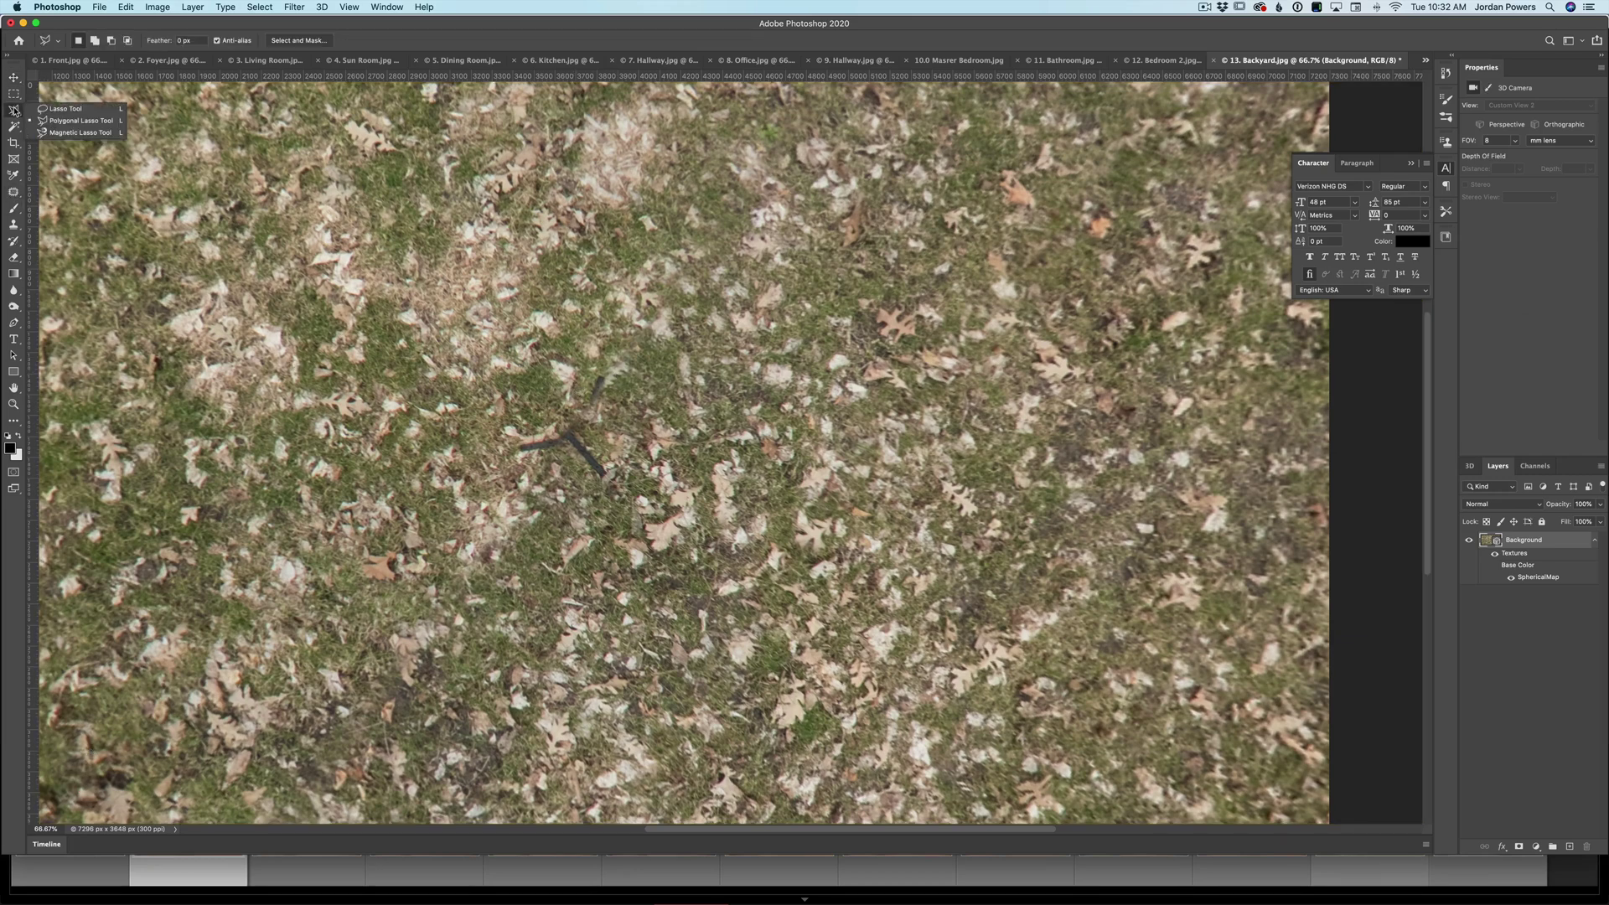
{"action": "left_click", "coordinate": [63, 109]}
{"action": "mouse_move", "coordinate": [620, 400]}
{"action": "left_mouse_down"}
{"action": "mouse_move", "coordinate": [589, 368]}
{"action": "mouse_move", "coordinate": [505, 457]}
{"action": "mouse_move", "coordinate": [594, 498]}
{"action": "mouse_move", "coordinate": [629, 439]}
{"action": "mouse_move", "coordinate": [620, 400]}
{"action": "left_mouse_up"}
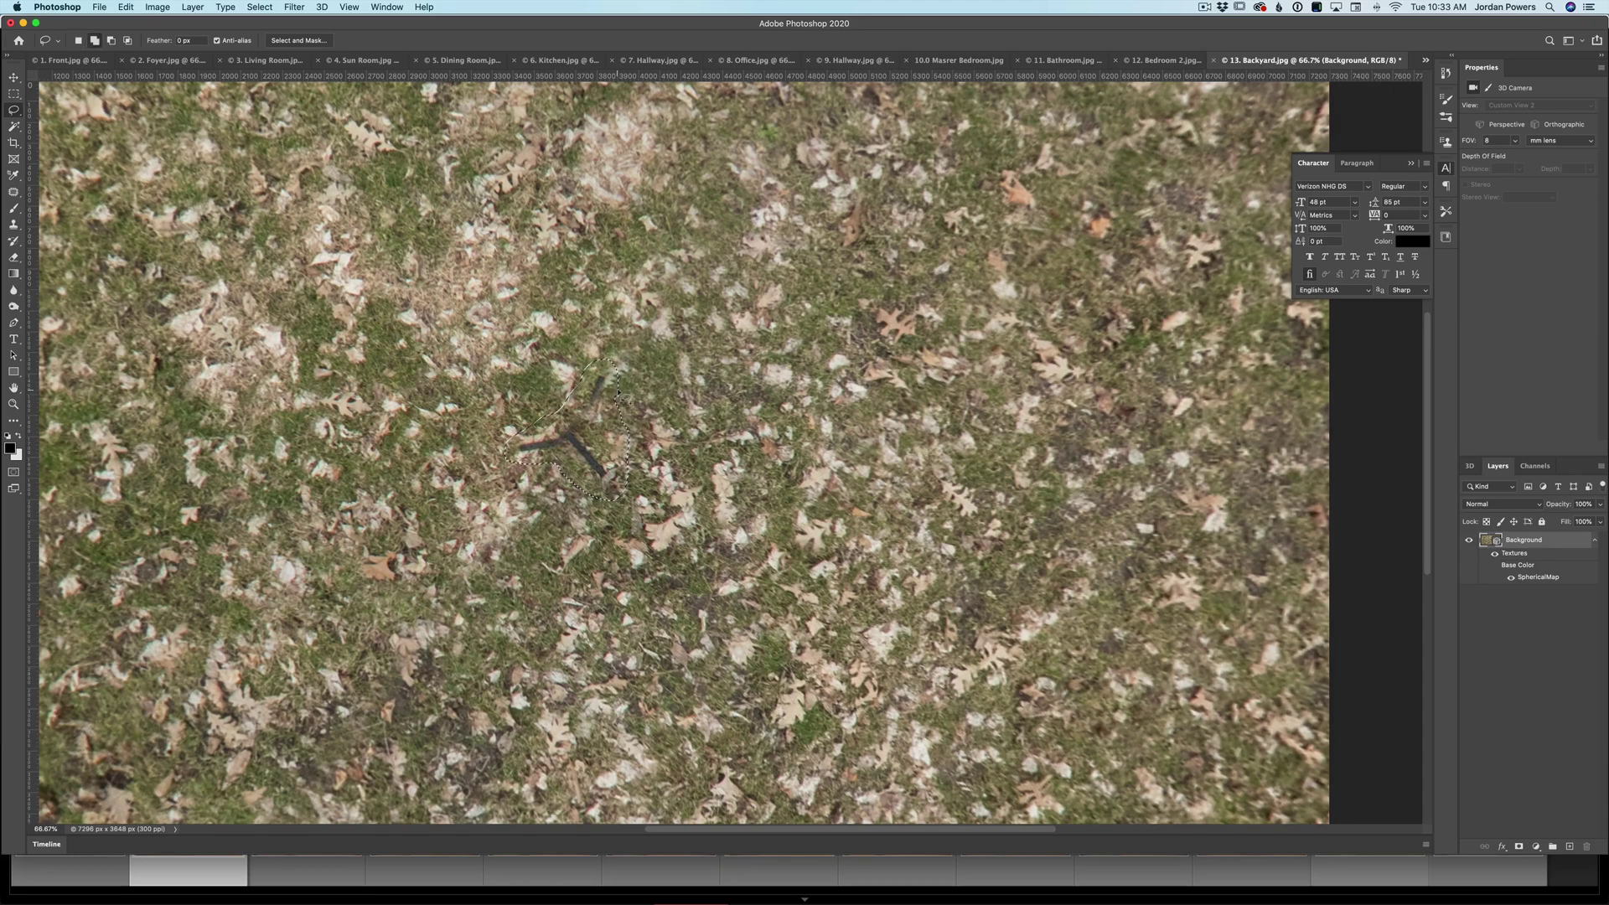
{"action": "key", "text": "shift+BackSpace"}
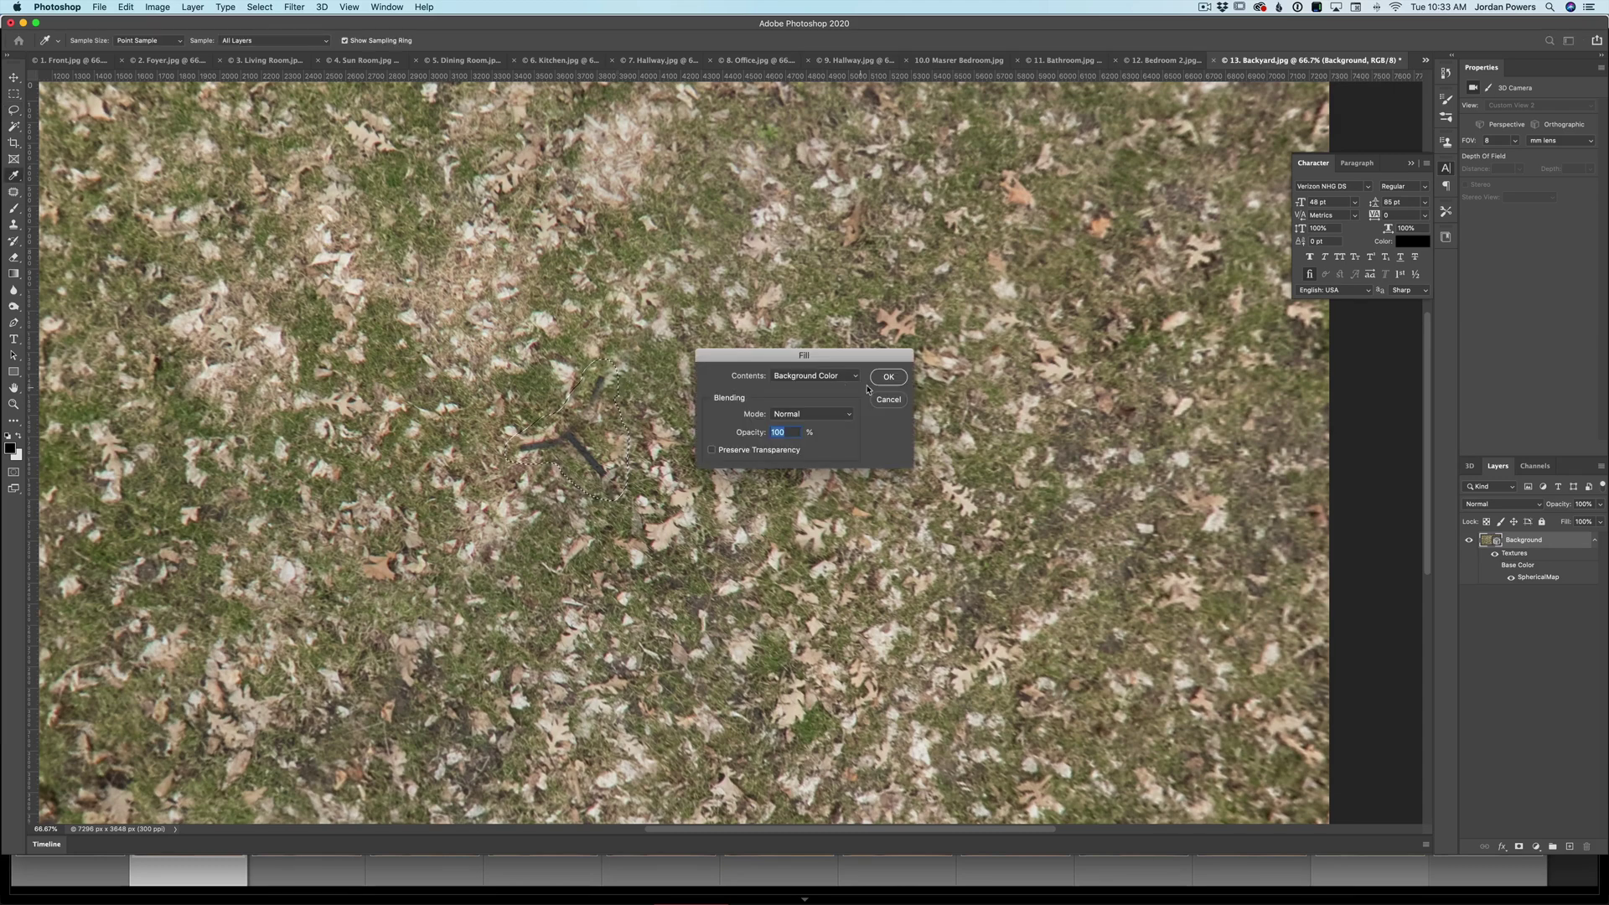
{"action": "left_click", "coordinate": [807, 377]}
{"action": "left_click", "coordinate": [817, 406]}
{"action": "left_click", "coordinate": [890, 377]}
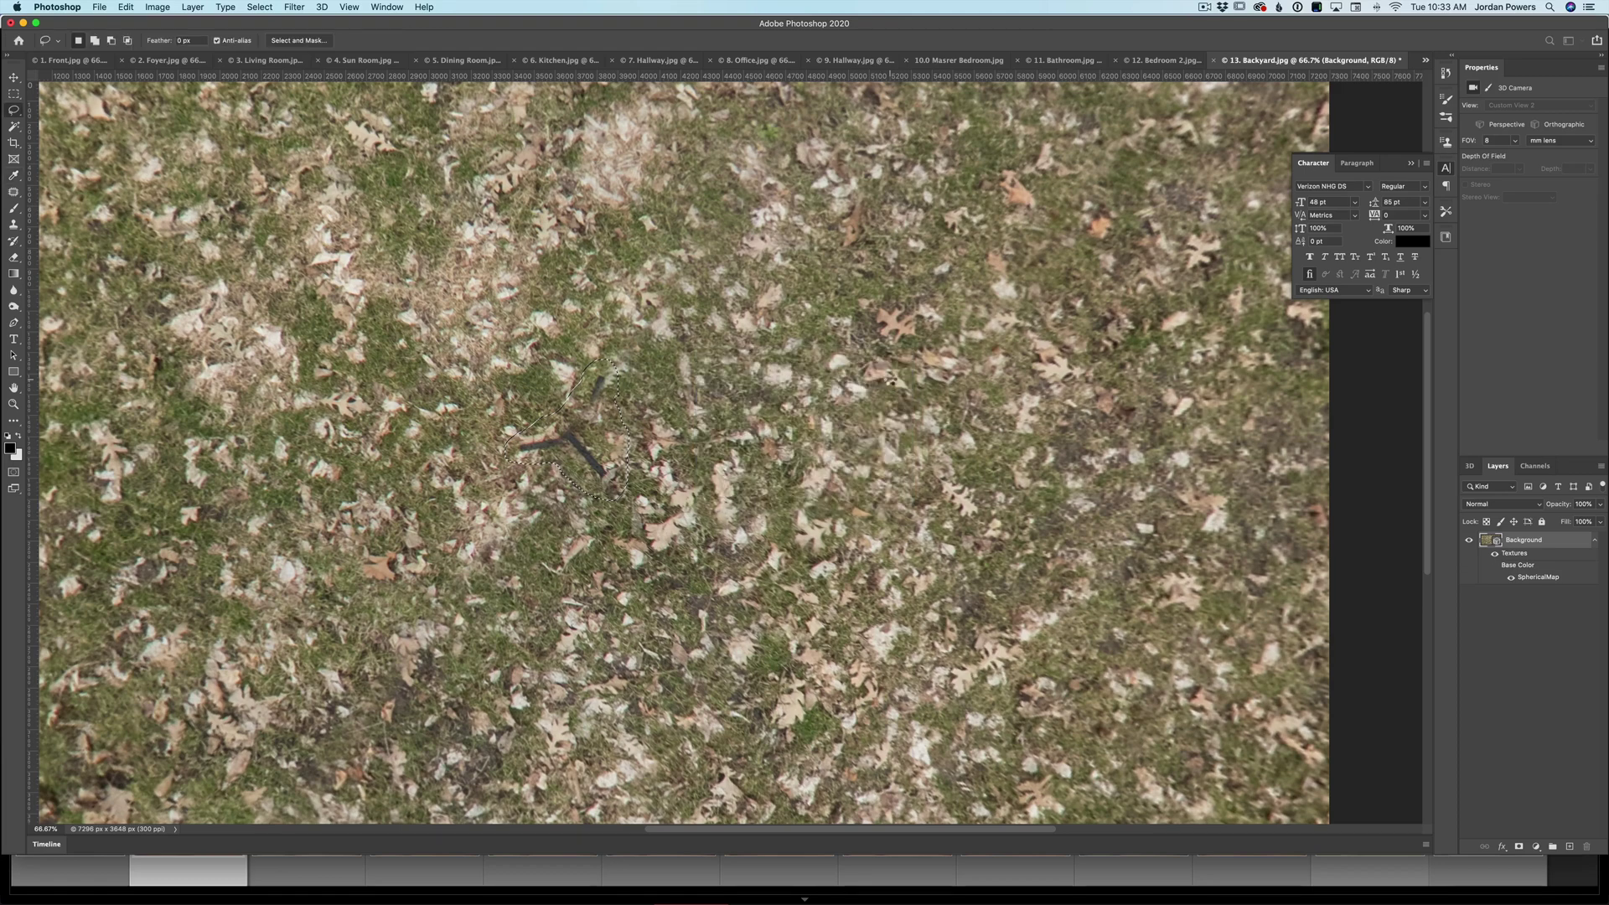
{"action": "key", "text": "super+d"}
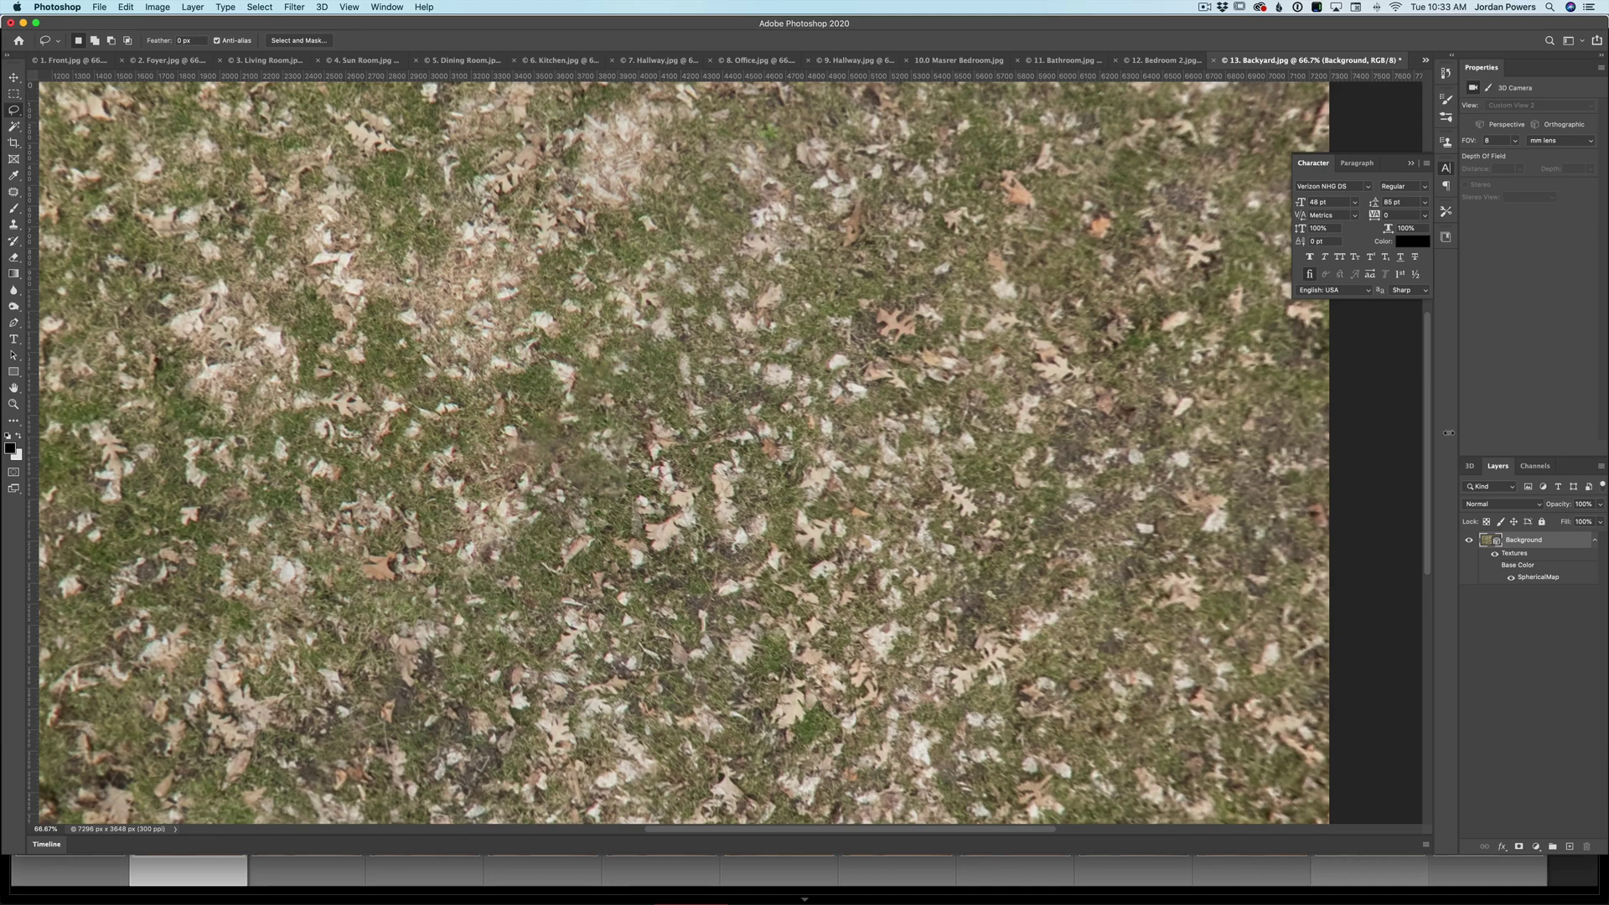
- Export the panorama as 13. Backyard.jpg, replacing the existing file, and close the document without saving
{"action": "left_click", "coordinate": [323, 7]}
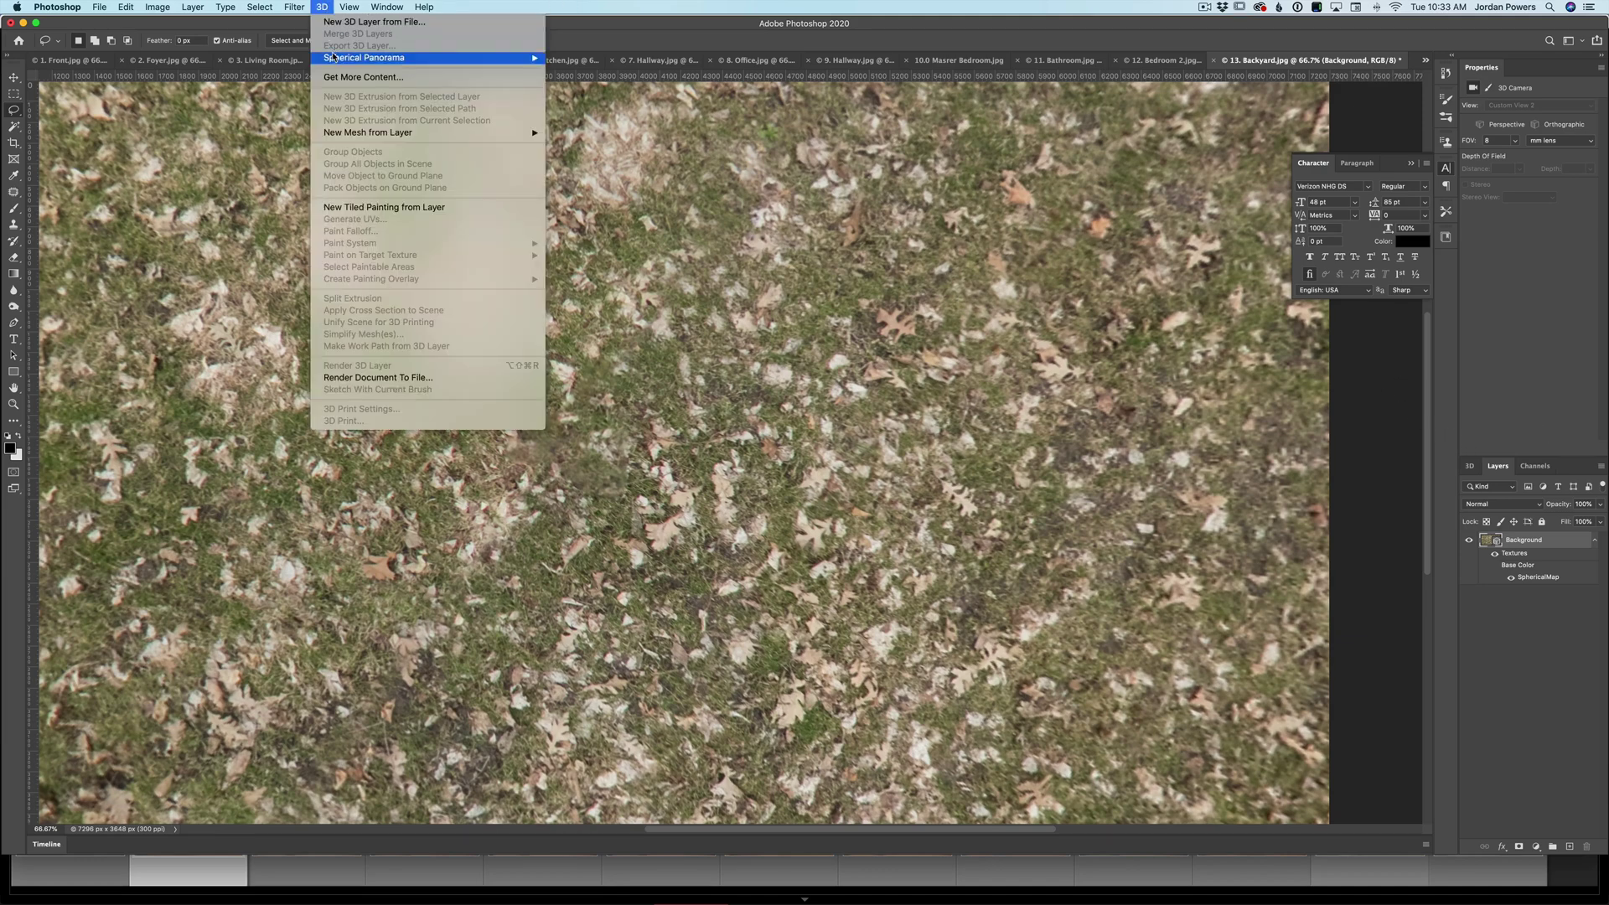
{"action": "mouse_move", "coordinate": [333, 59]}
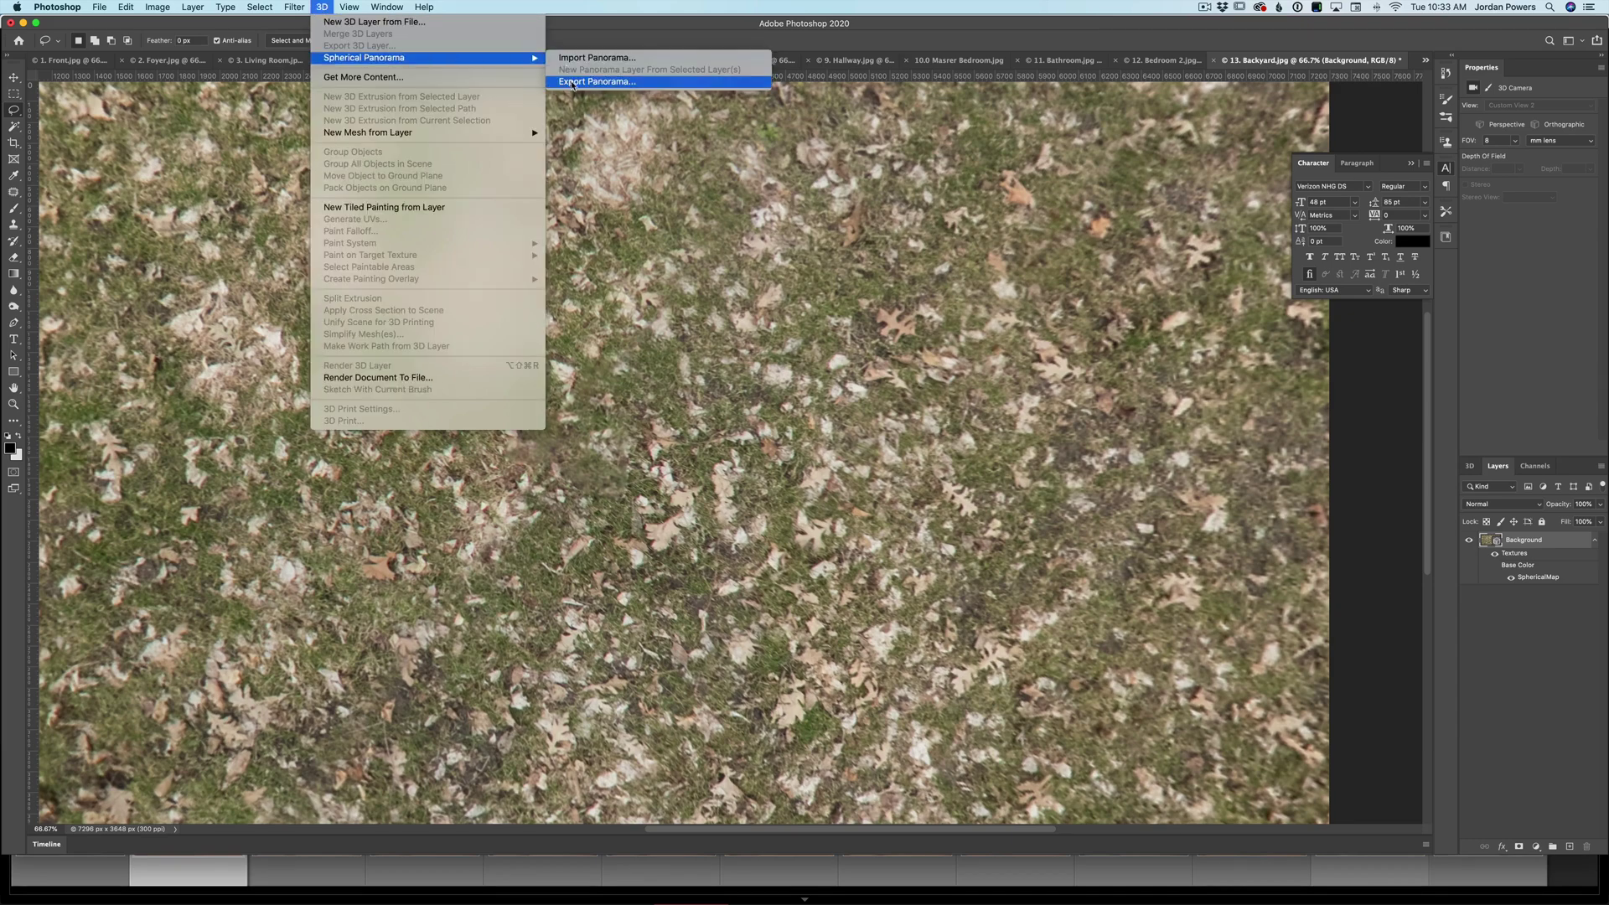
{"action": "left_click", "coordinate": [573, 82]}
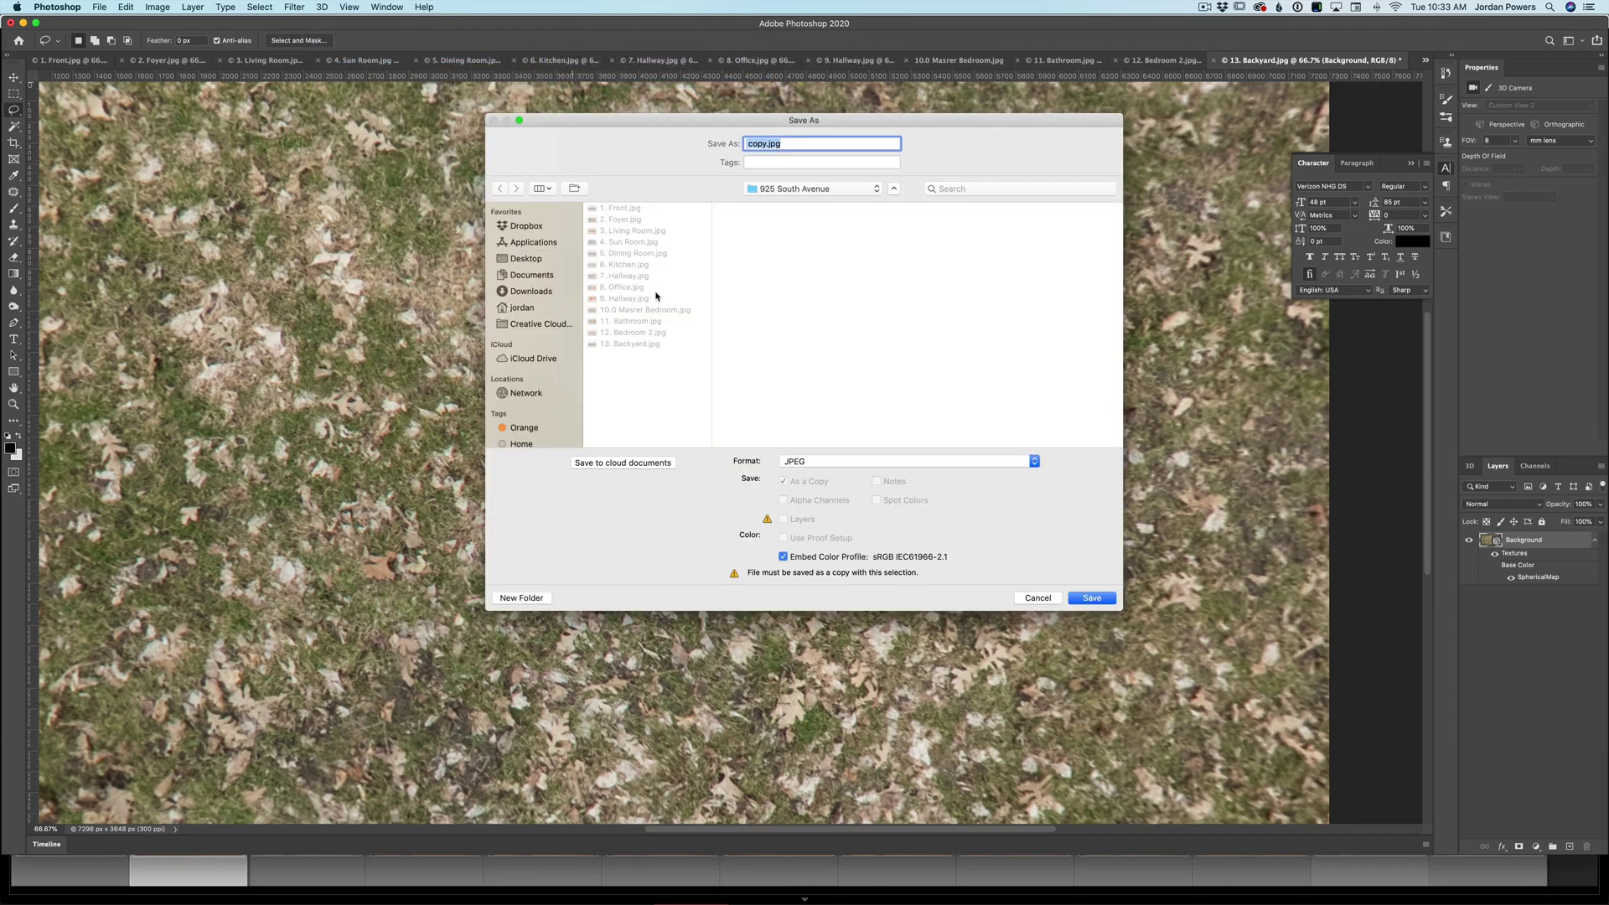
{"action": "left_click", "coordinate": [633, 344]}
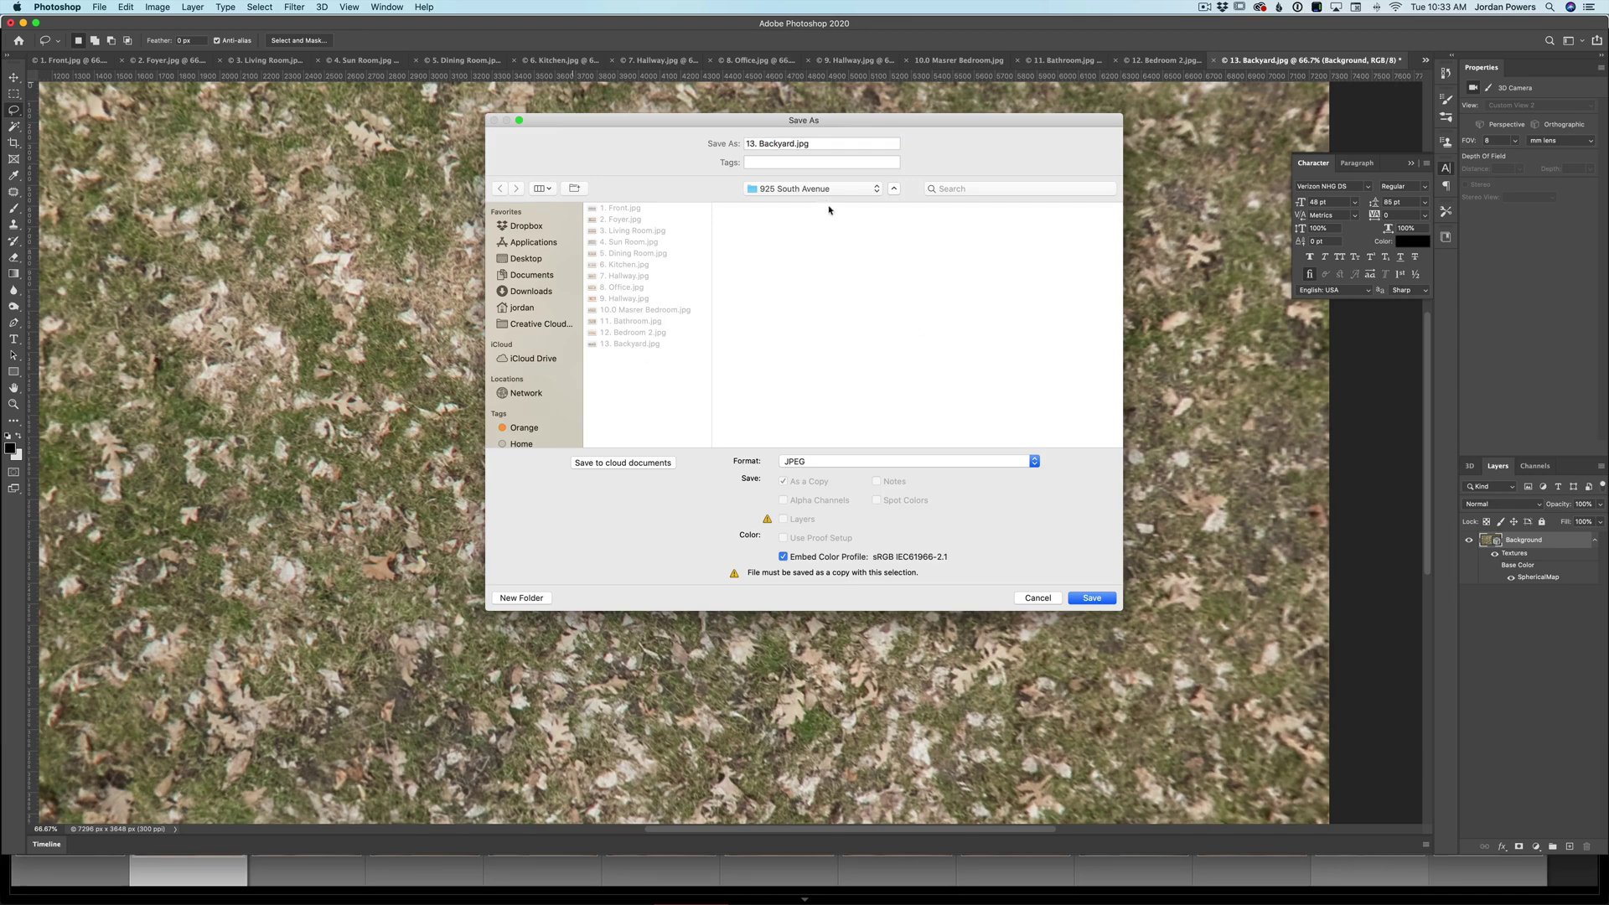
{"action": "left_click", "coordinate": [1103, 598]}
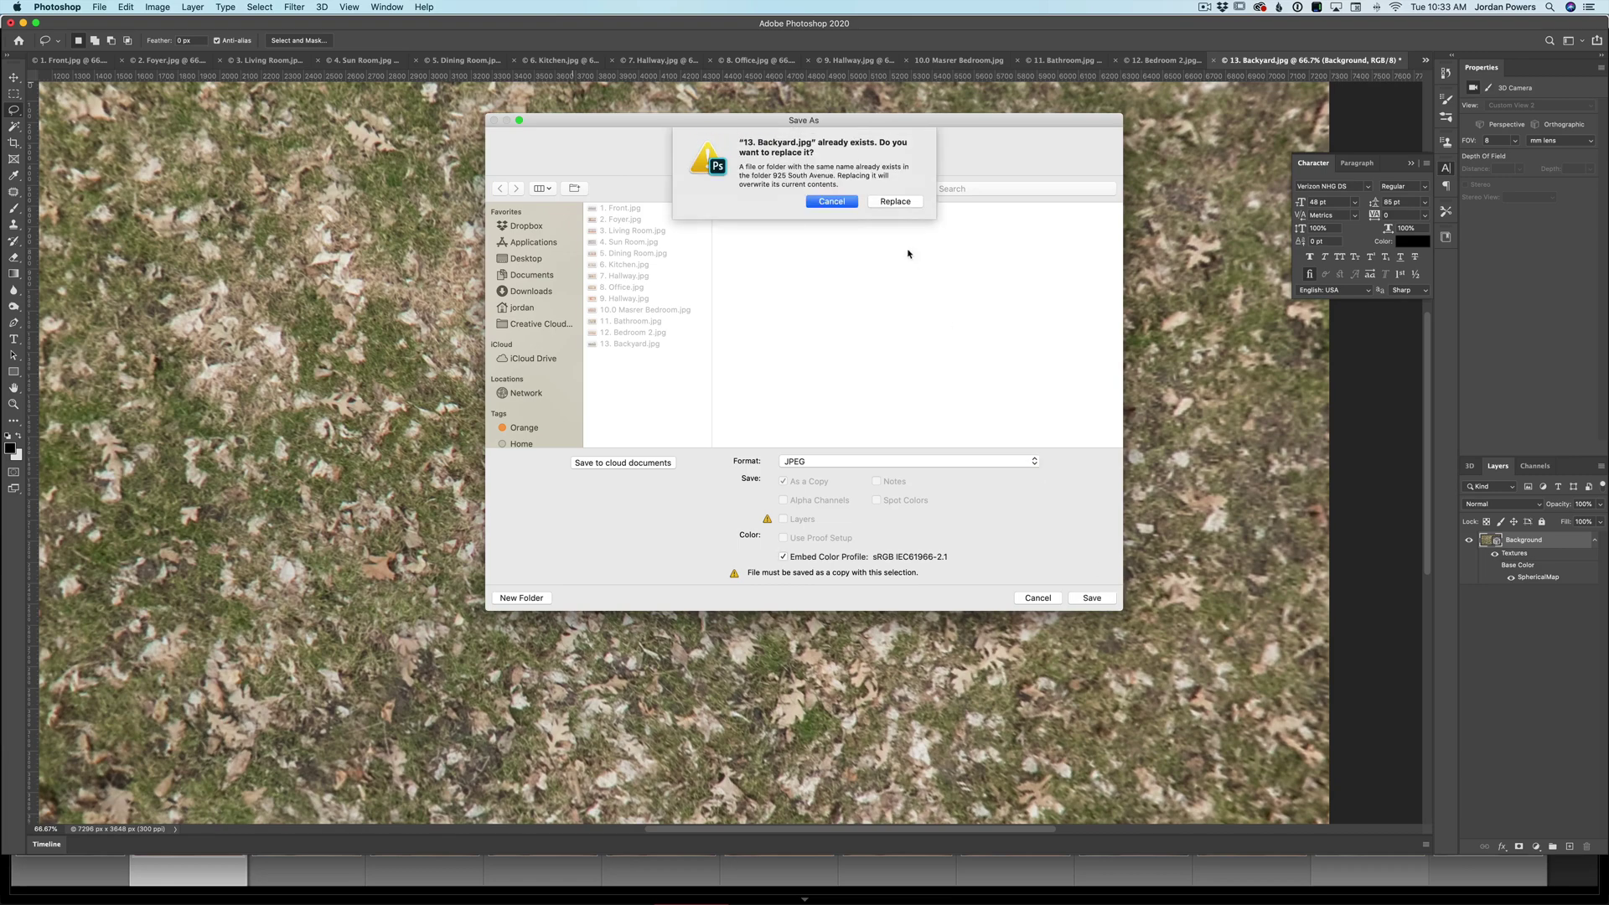
{"action": "left_click", "coordinate": [894, 203]}
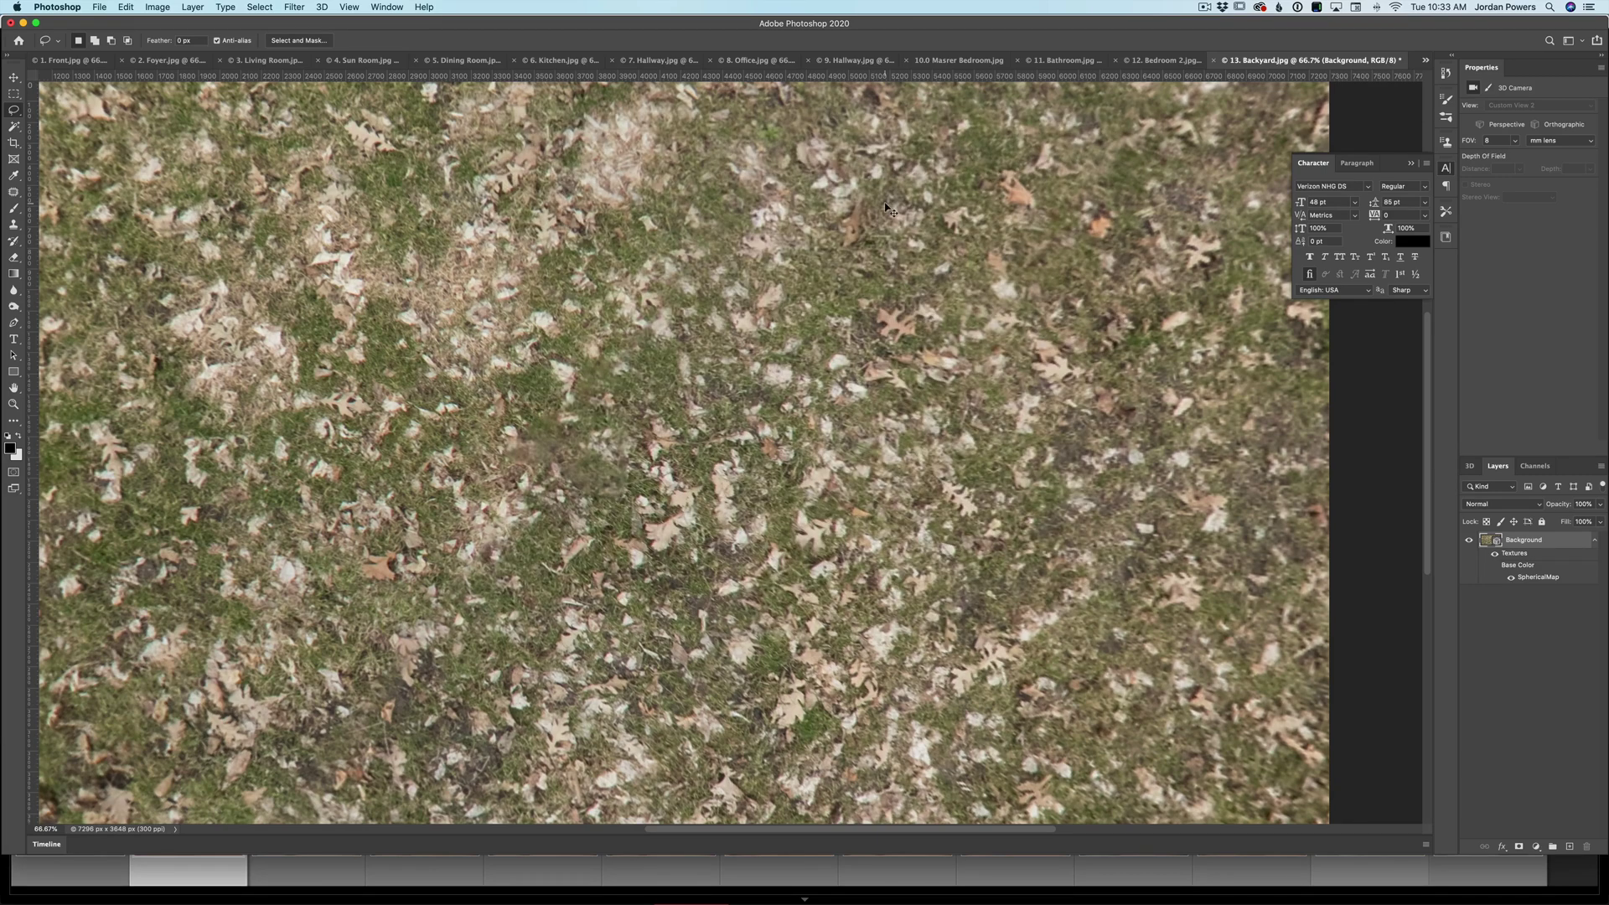
{"action": "key", "text": "super+w"}
{"action": "left_click", "coordinate": [771, 290]}
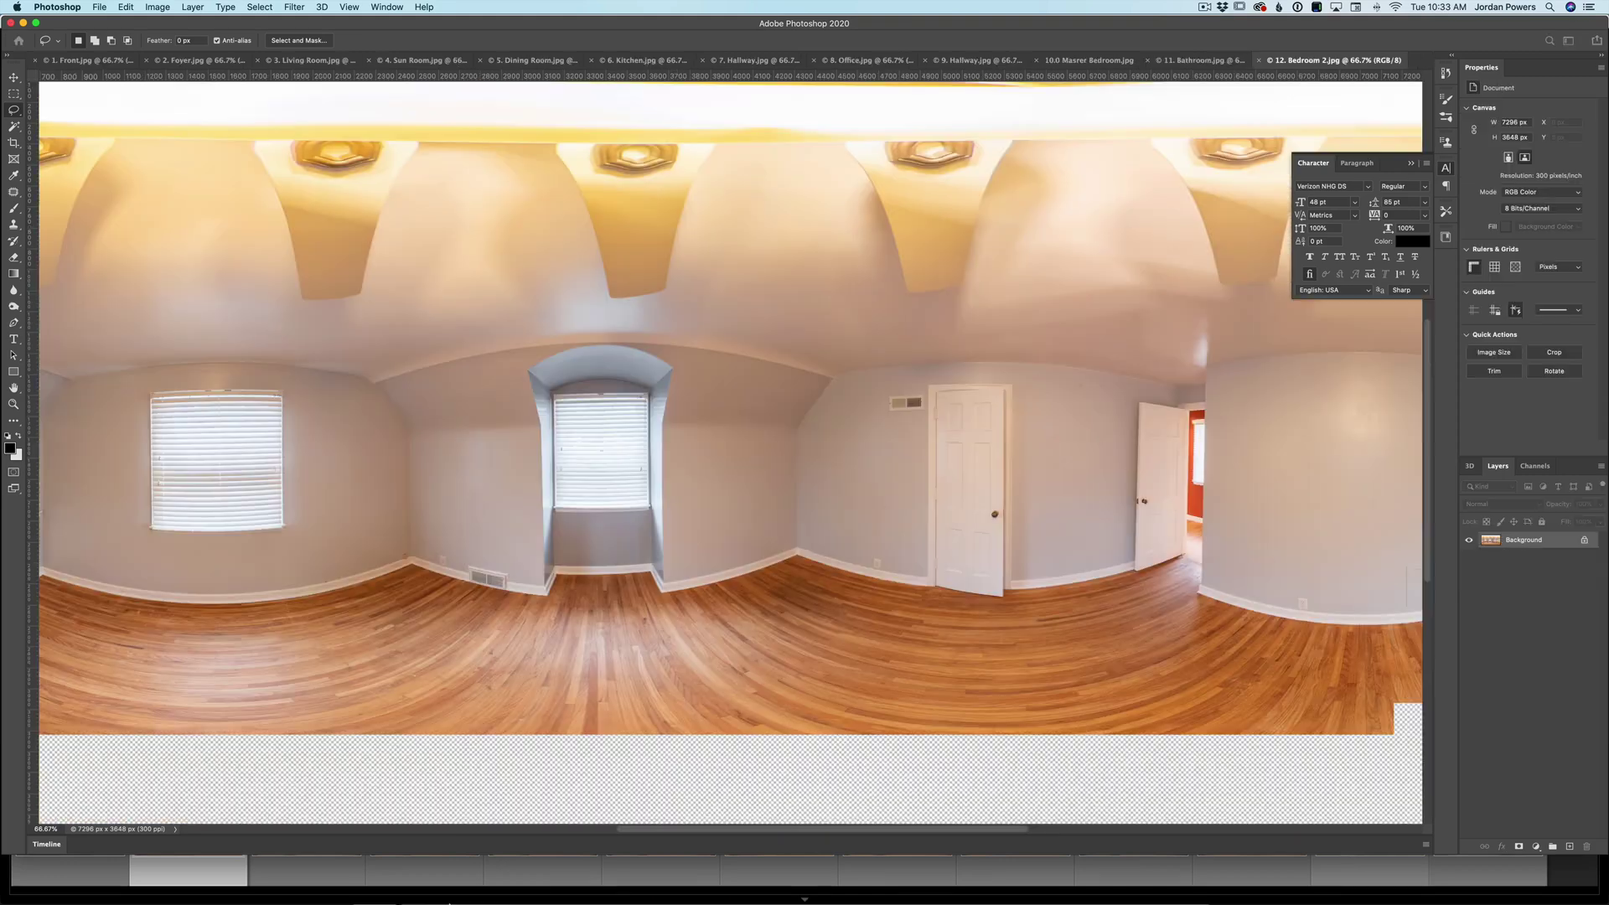
{"action": "left_click", "coordinate": [374, 872]}
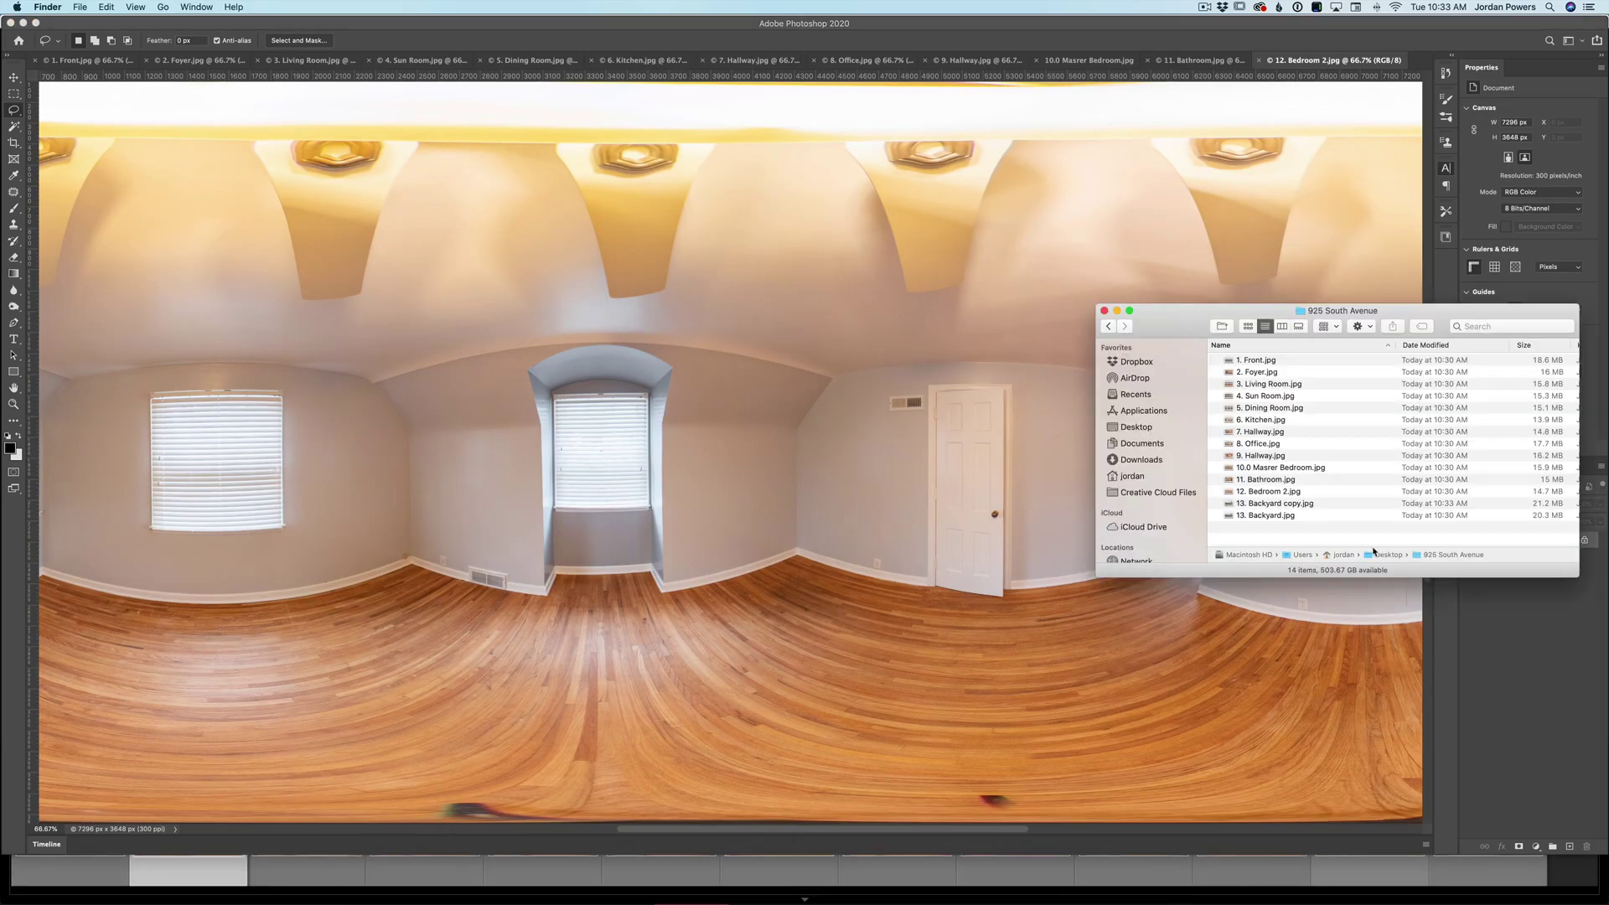
{"action": "left_click", "coordinate": [1250, 504]}
{"action": "key", "text": "space"}
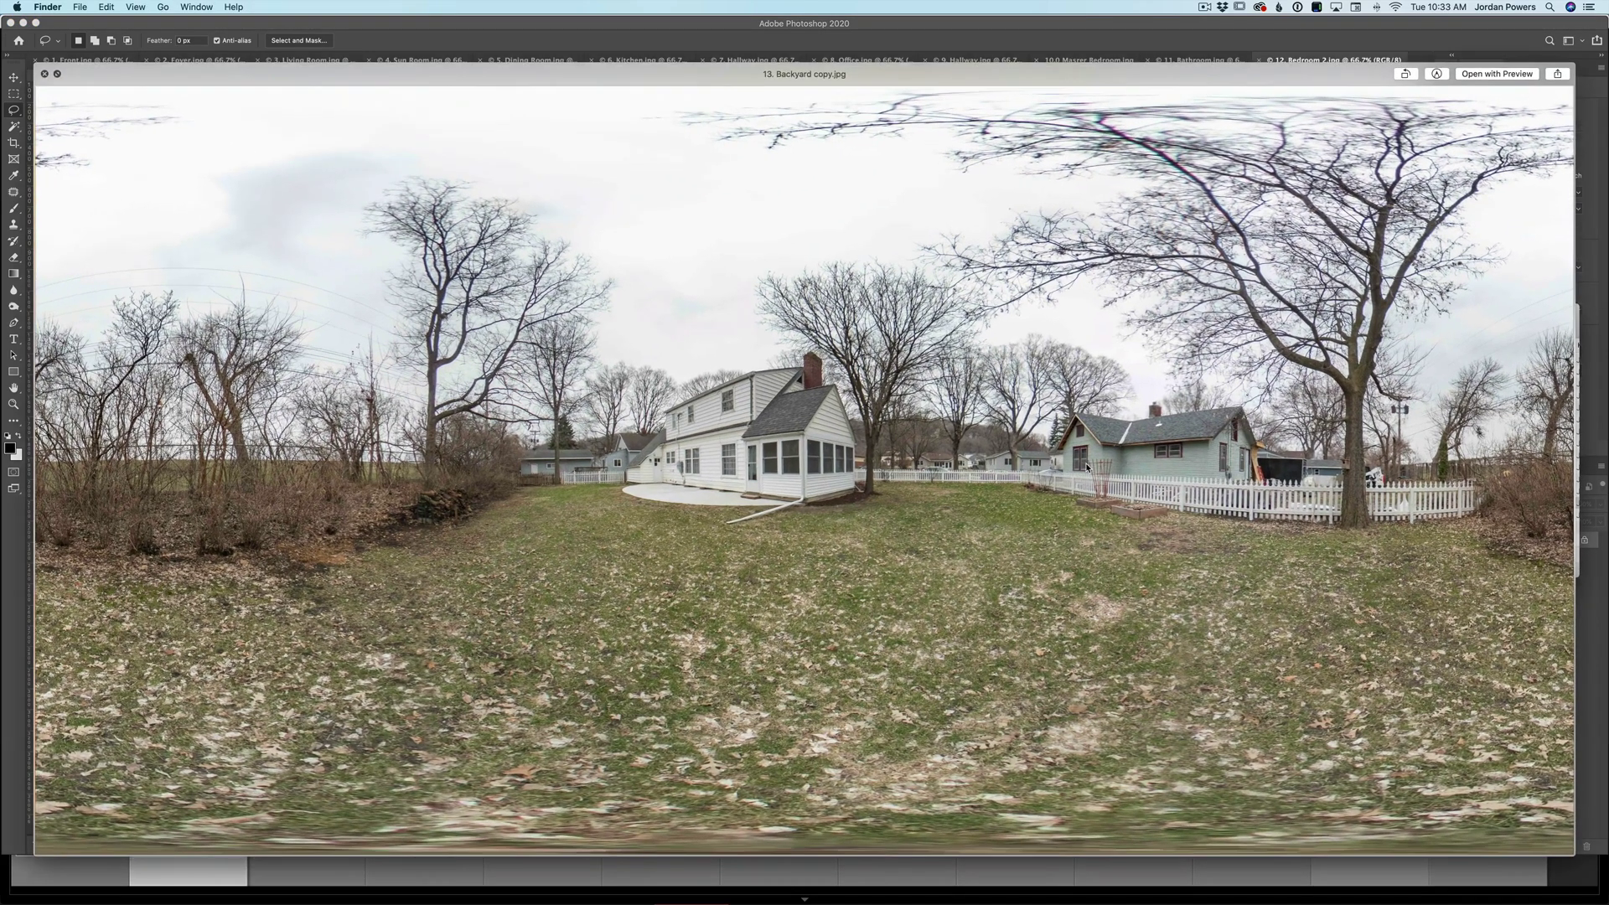
{"action": "key", "text": "Up"}
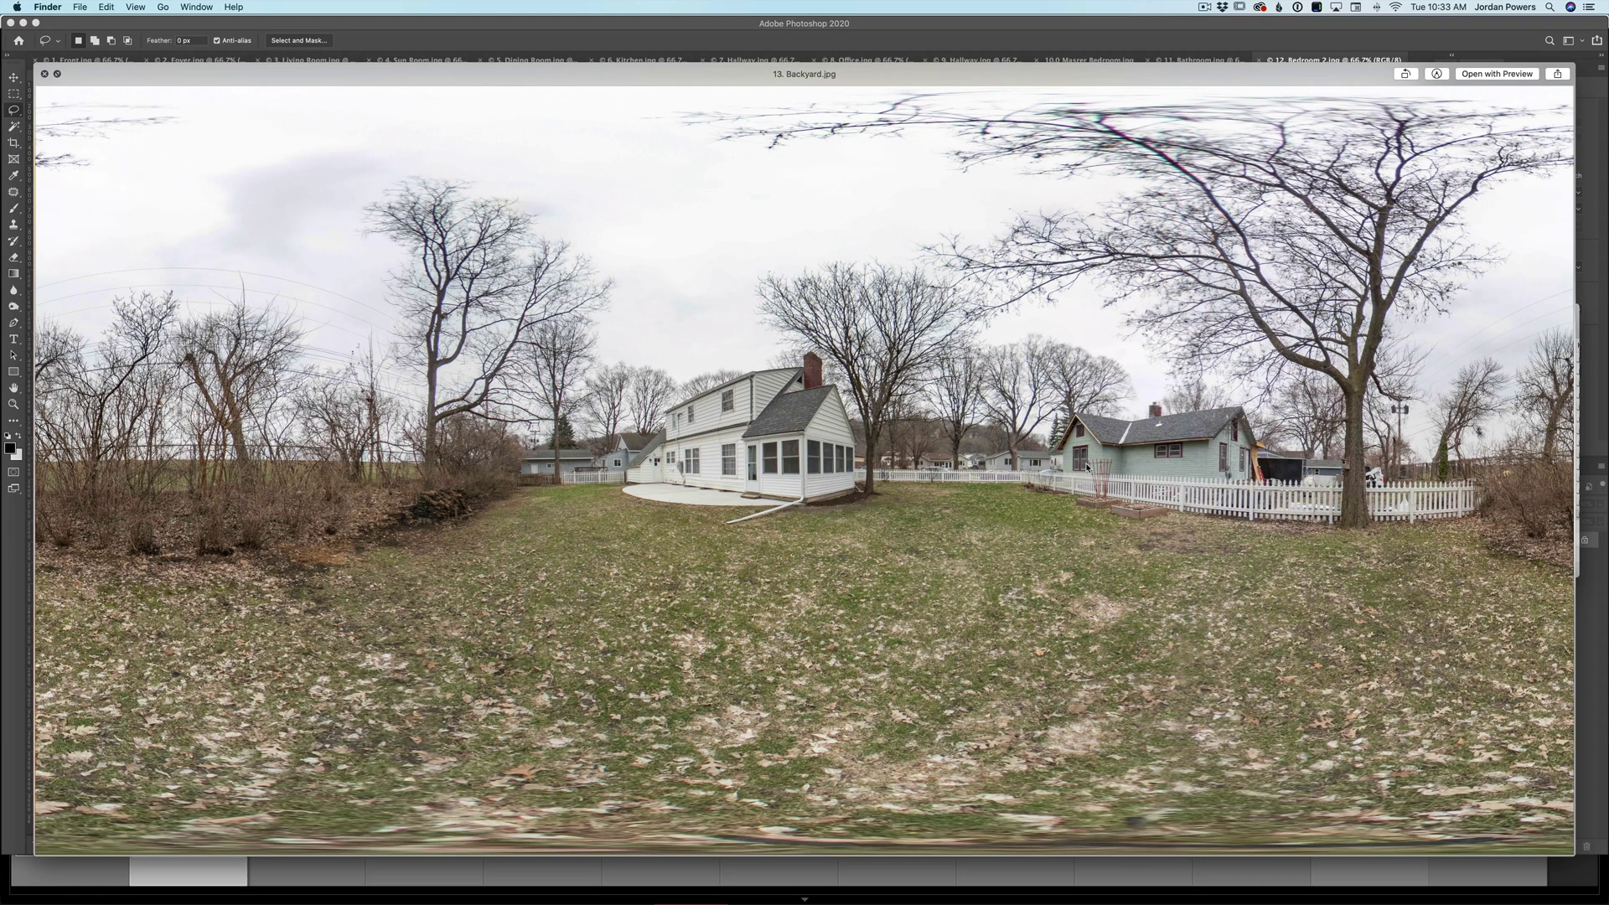
{"action": "key", "text": "Down"}
{"action": "key", "text": "space"}
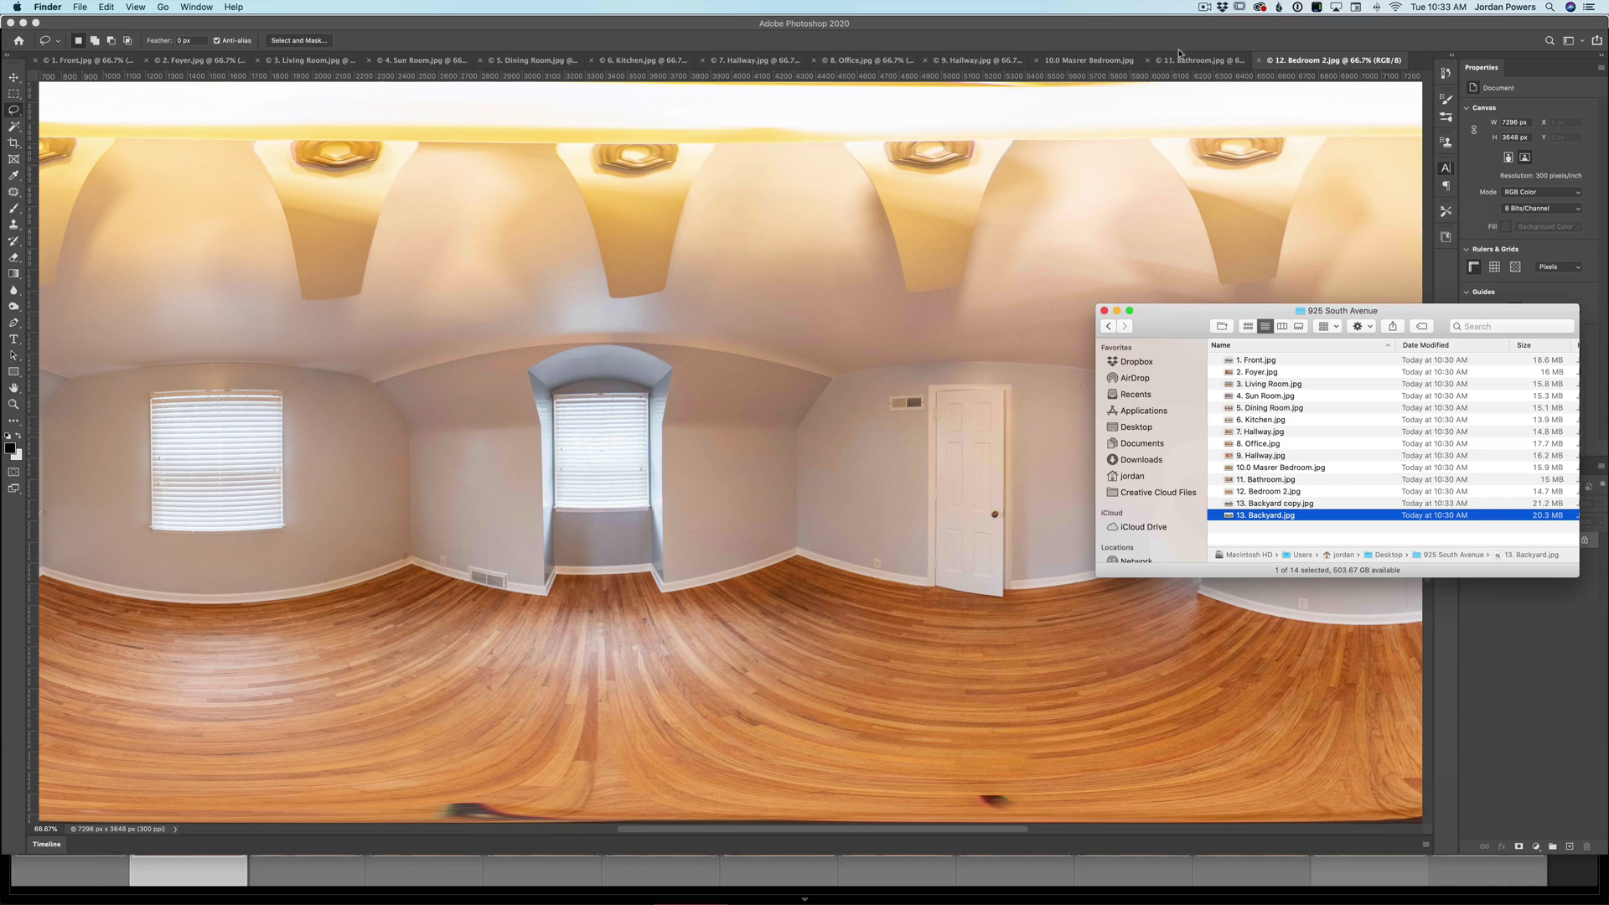
- Make 12. Bedroom 2.jpg a new 3D spherical panorama layer and rotate the view to the floor
{"action": "left_click", "coordinate": [1154, 39]}
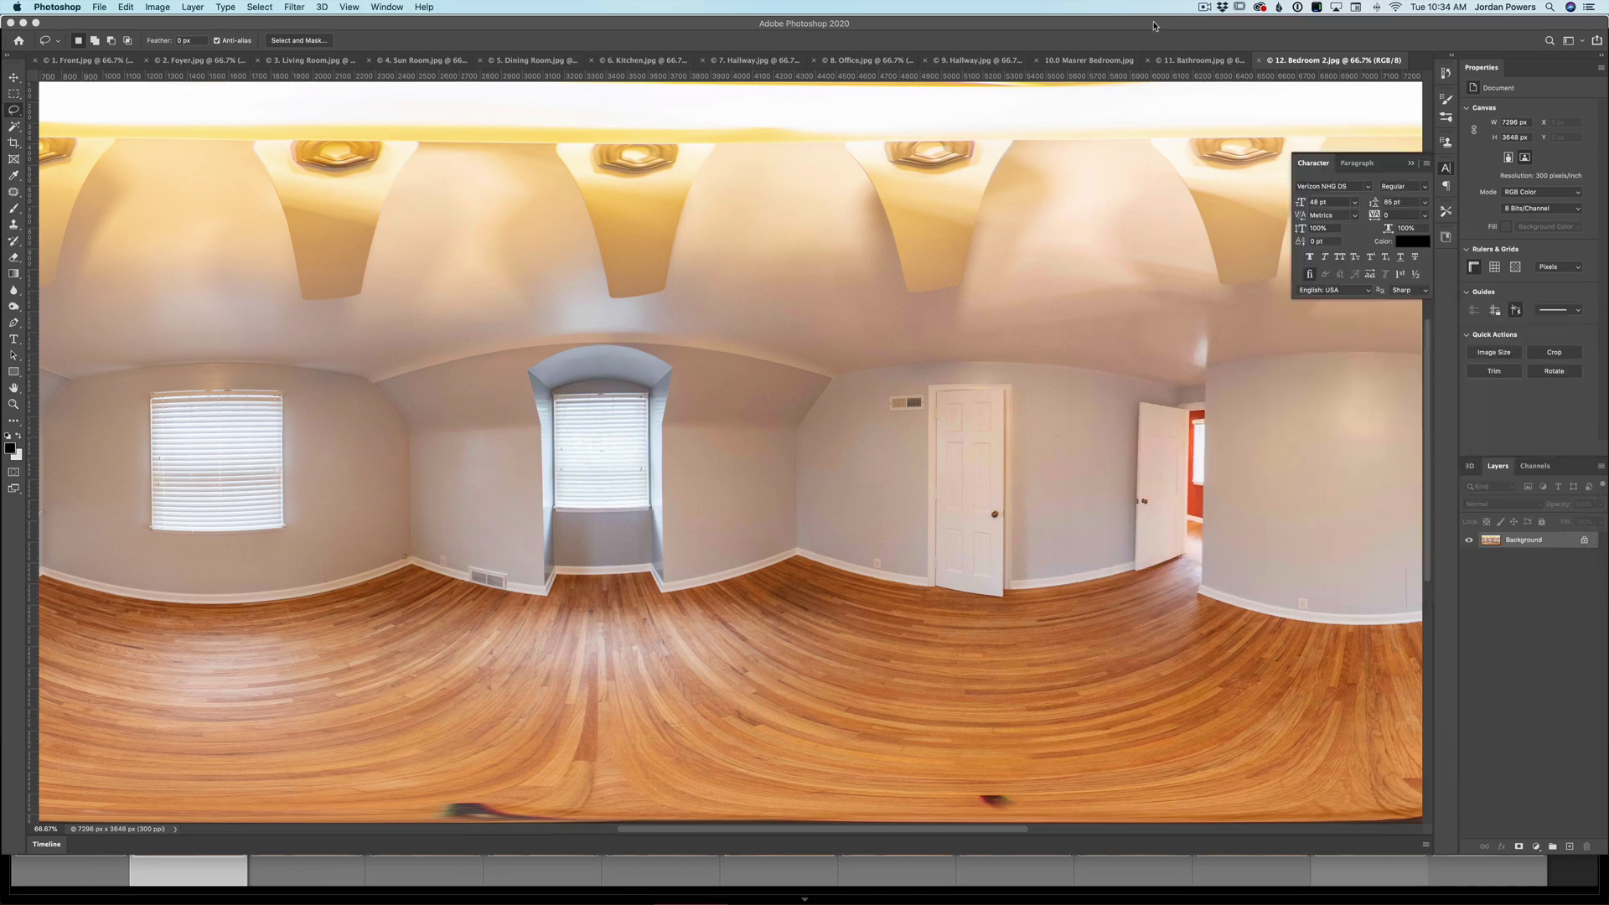
{"action": "left_click", "coordinate": [320, 8]}
{"action": "mouse_move", "coordinate": [503, 57]}
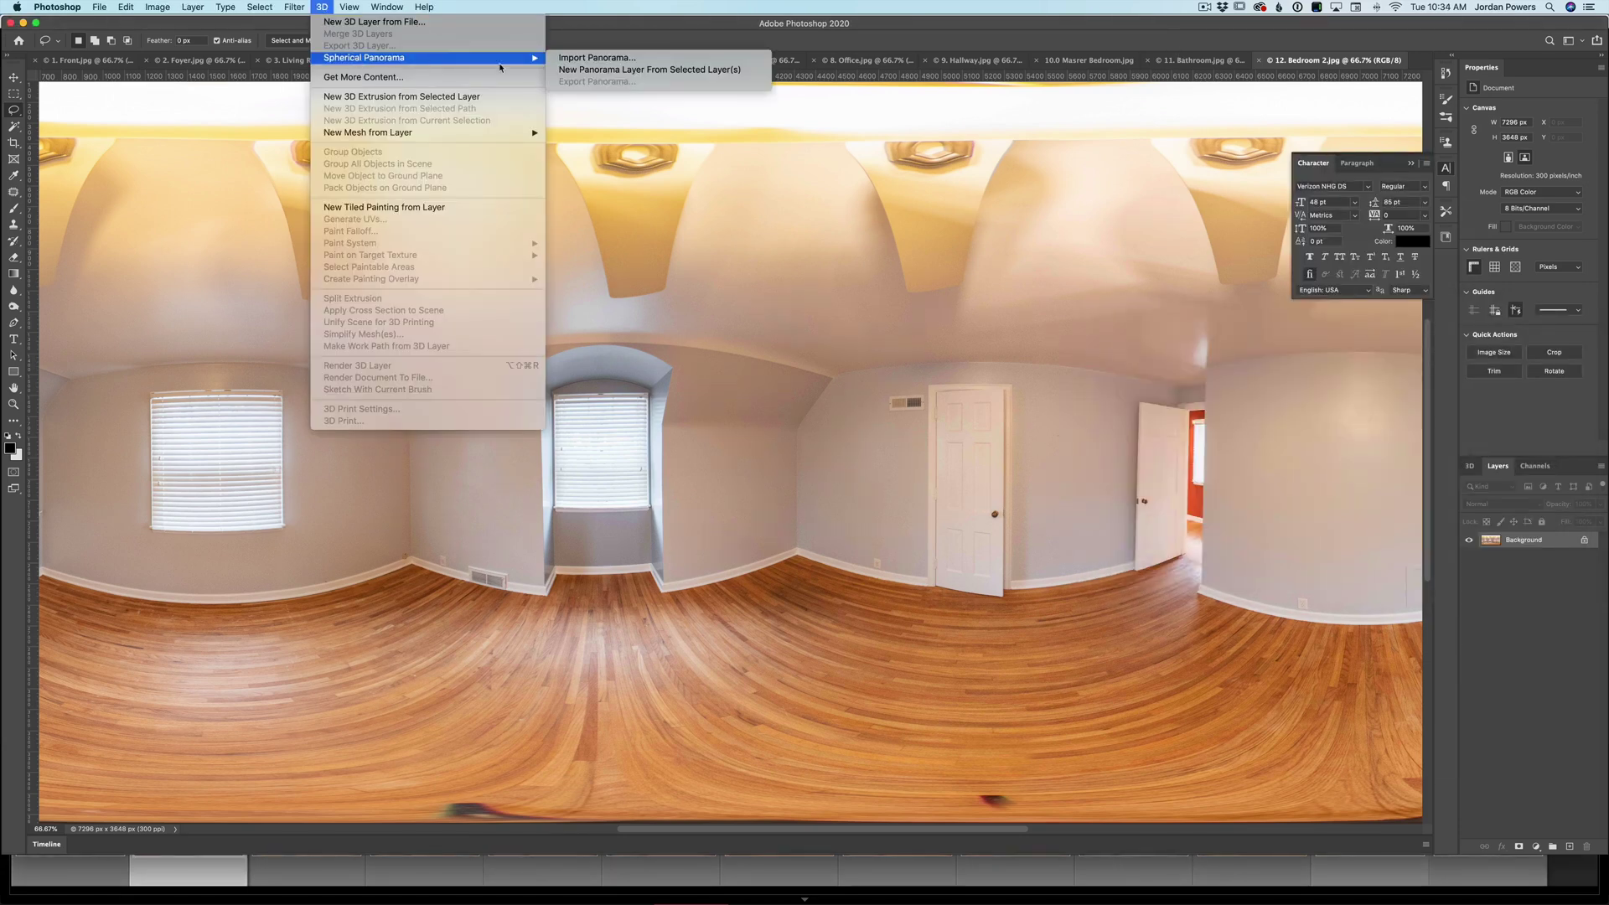
{"action": "left_click", "coordinate": [606, 72]}
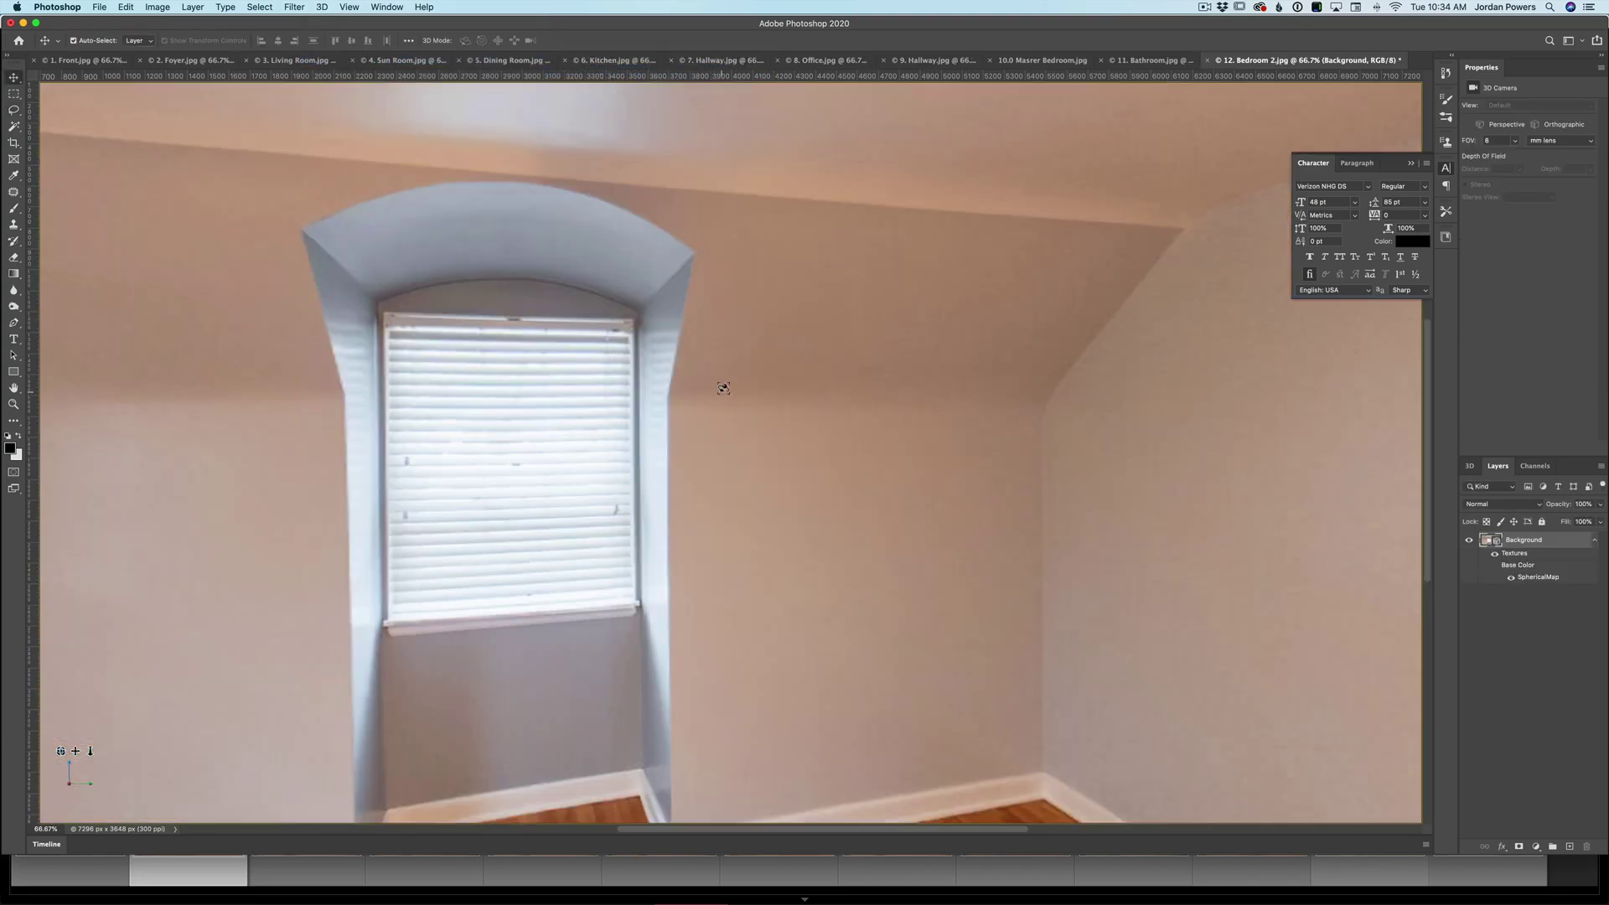
{"action": "left_click_drag", "start_coordinate": [724, 388], "coordinate": [678, 423]}
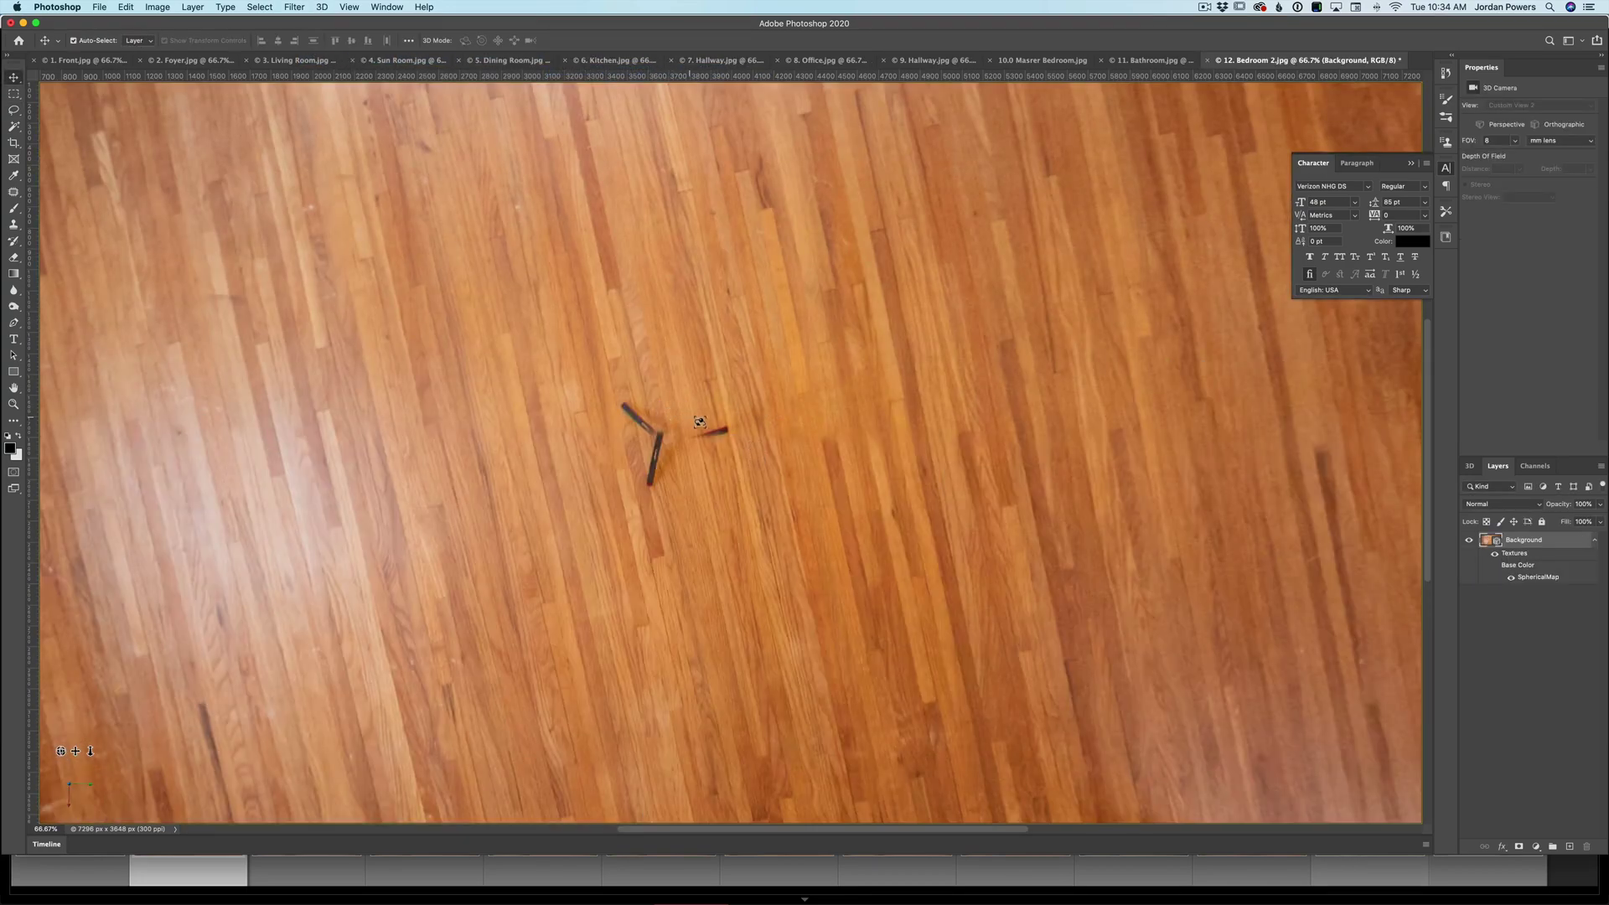
- Remove the red pen tip on the floor with a lassoed Content-Aware fill
{"action": "key", "text": "l"}
{"action": "mouse_move", "coordinate": [732, 424]}
{"action": "left_mouse_down"}
{"action": "mouse_move", "coordinate": [688, 431]}
{"action": "mouse_move", "coordinate": [734, 429]}
{"action": "left_mouse_up"}
{"action": "key", "text": "shift+BackSpace"}
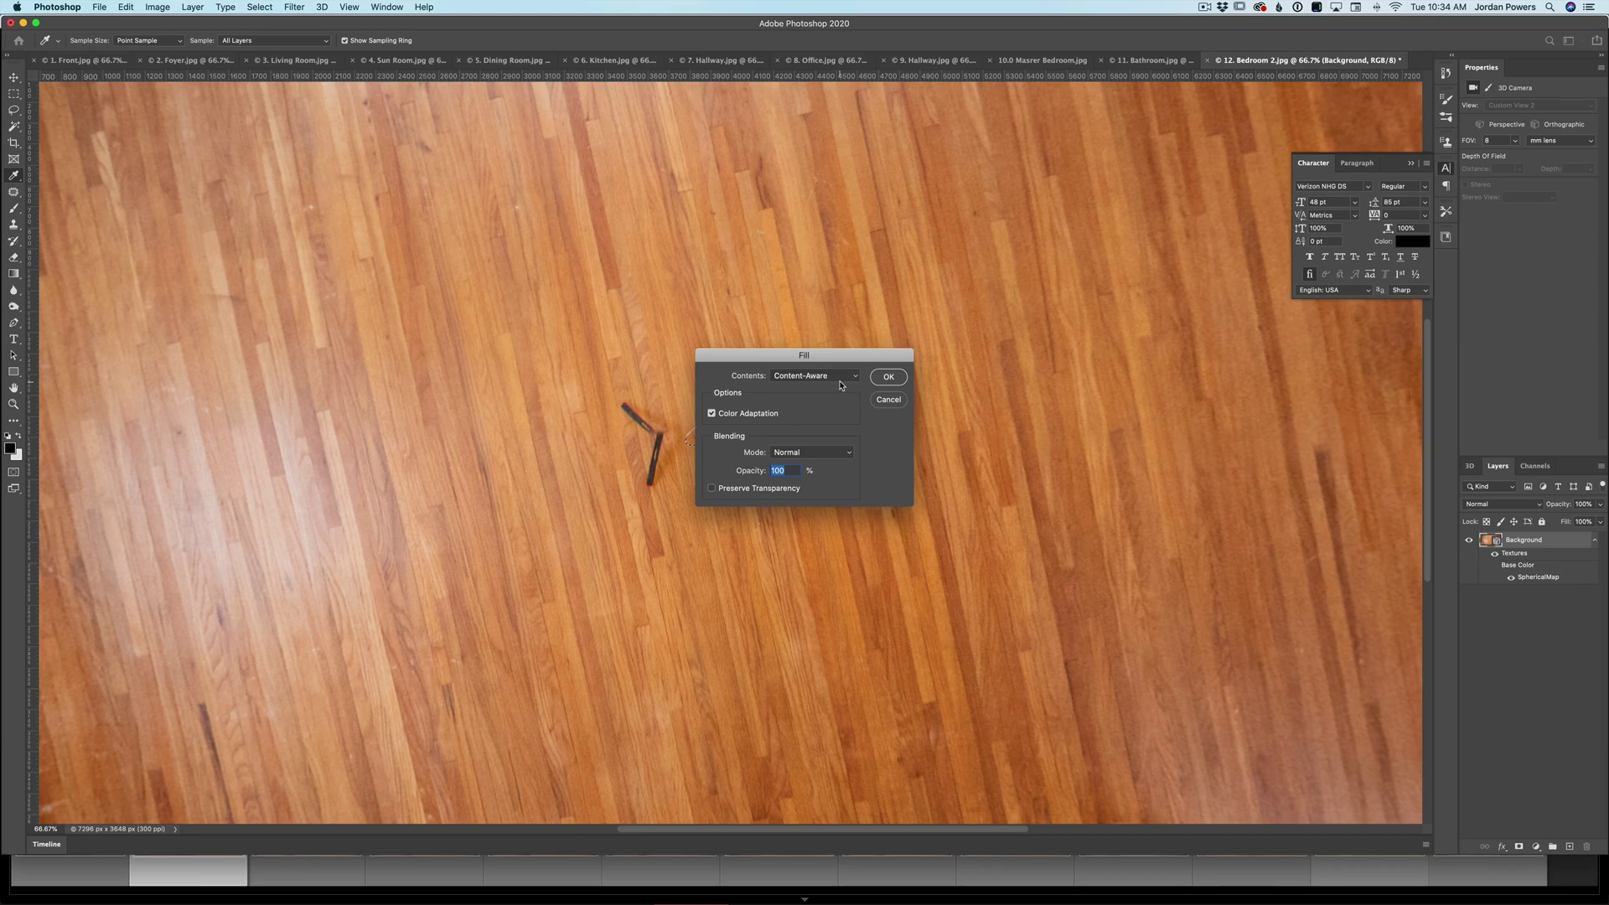
{"action": "key", "text": "Return"}
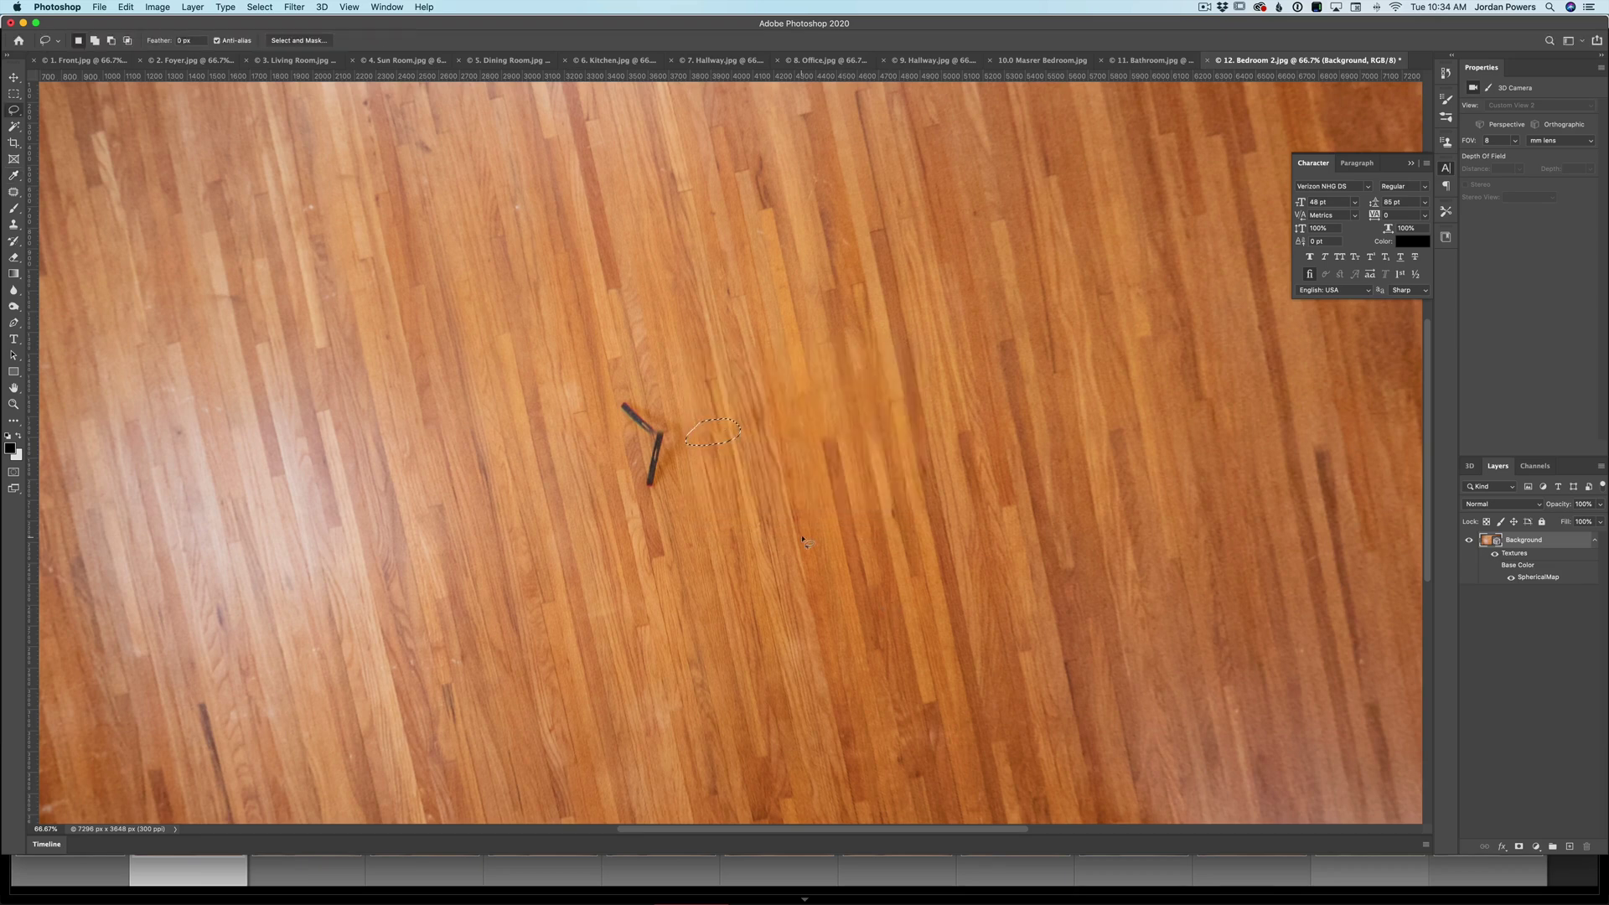
{"action": "key", "text": "super+d"}
- Content-Aware fill away the tripod legs and a leftover spot on the floor
{"action": "mouse_move", "coordinate": [661, 410]}
{"action": "left_mouse_down"}
{"action": "mouse_move", "coordinate": [617, 397]}
{"action": "mouse_move", "coordinate": [645, 495]}
{"action": "mouse_move", "coordinate": [694, 442]}
{"action": "mouse_move", "coordinate": [689, 419]}
{"action": "left_mouse_up"}
{"action": "key", "text": "shift+5"}
{"action": "key", "text": "shift+0"}
{"action": "key", "text": "shift+BackSpace"}
{"action": "key", "text": "Return"}
{"action": "key", "text": "super+d"}
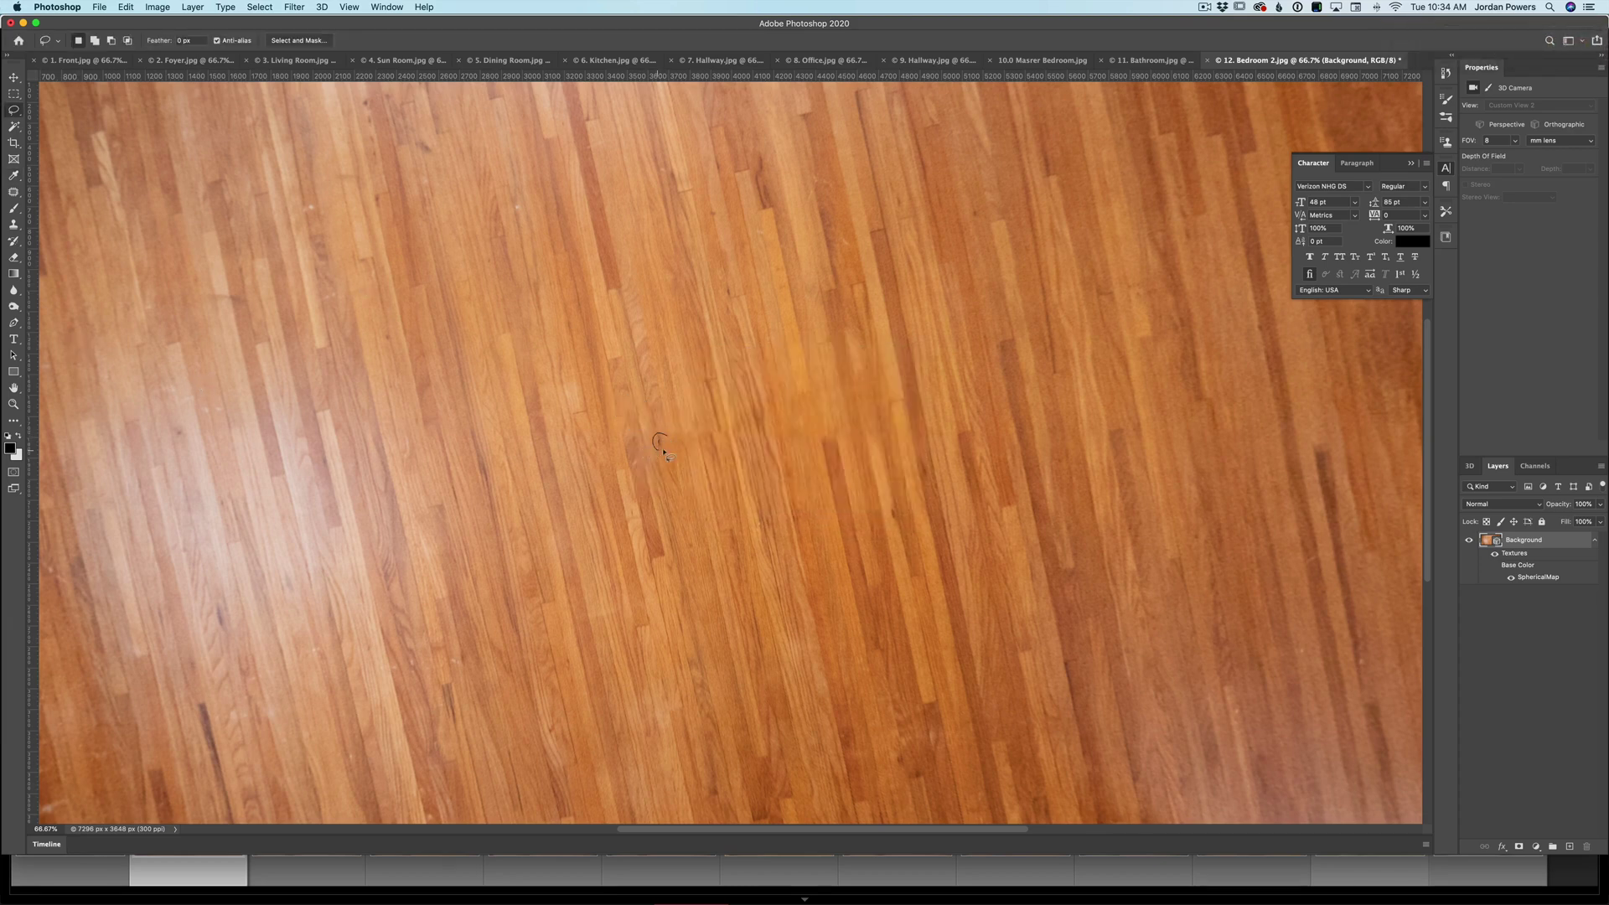
{"action": "left_click_drag", "start_coordinate": [664, 450], "coordinate": [663, 449]}
{"action": "key", "text": "shift+BackSpace"}
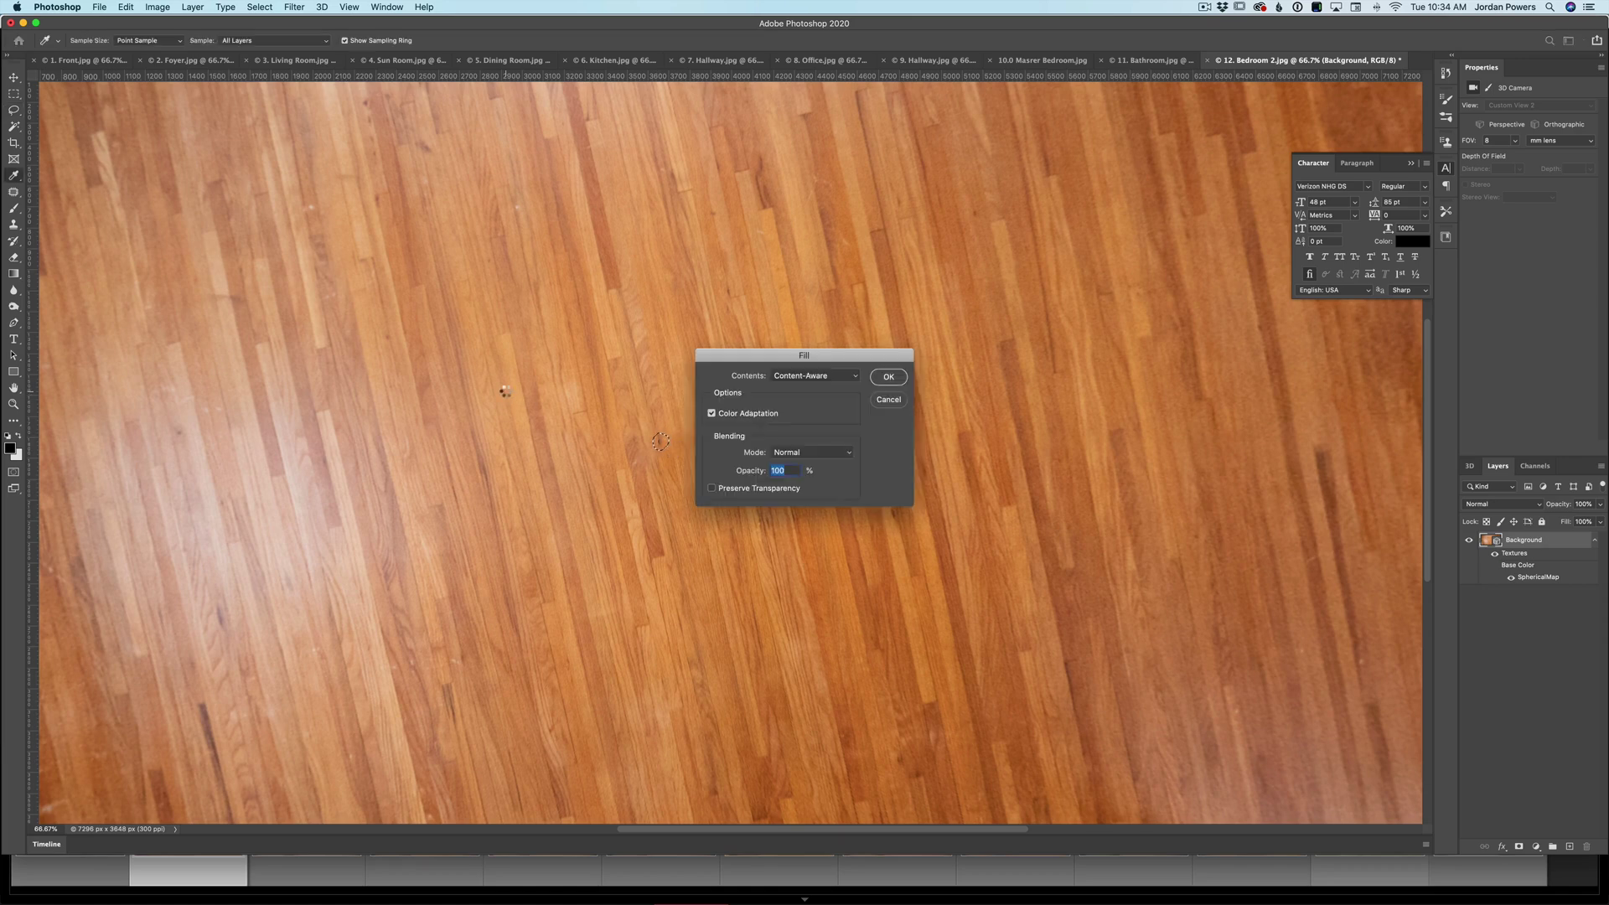
{"action": "key", "text": "Return"}
{"action": "key", "text": "super+d"}
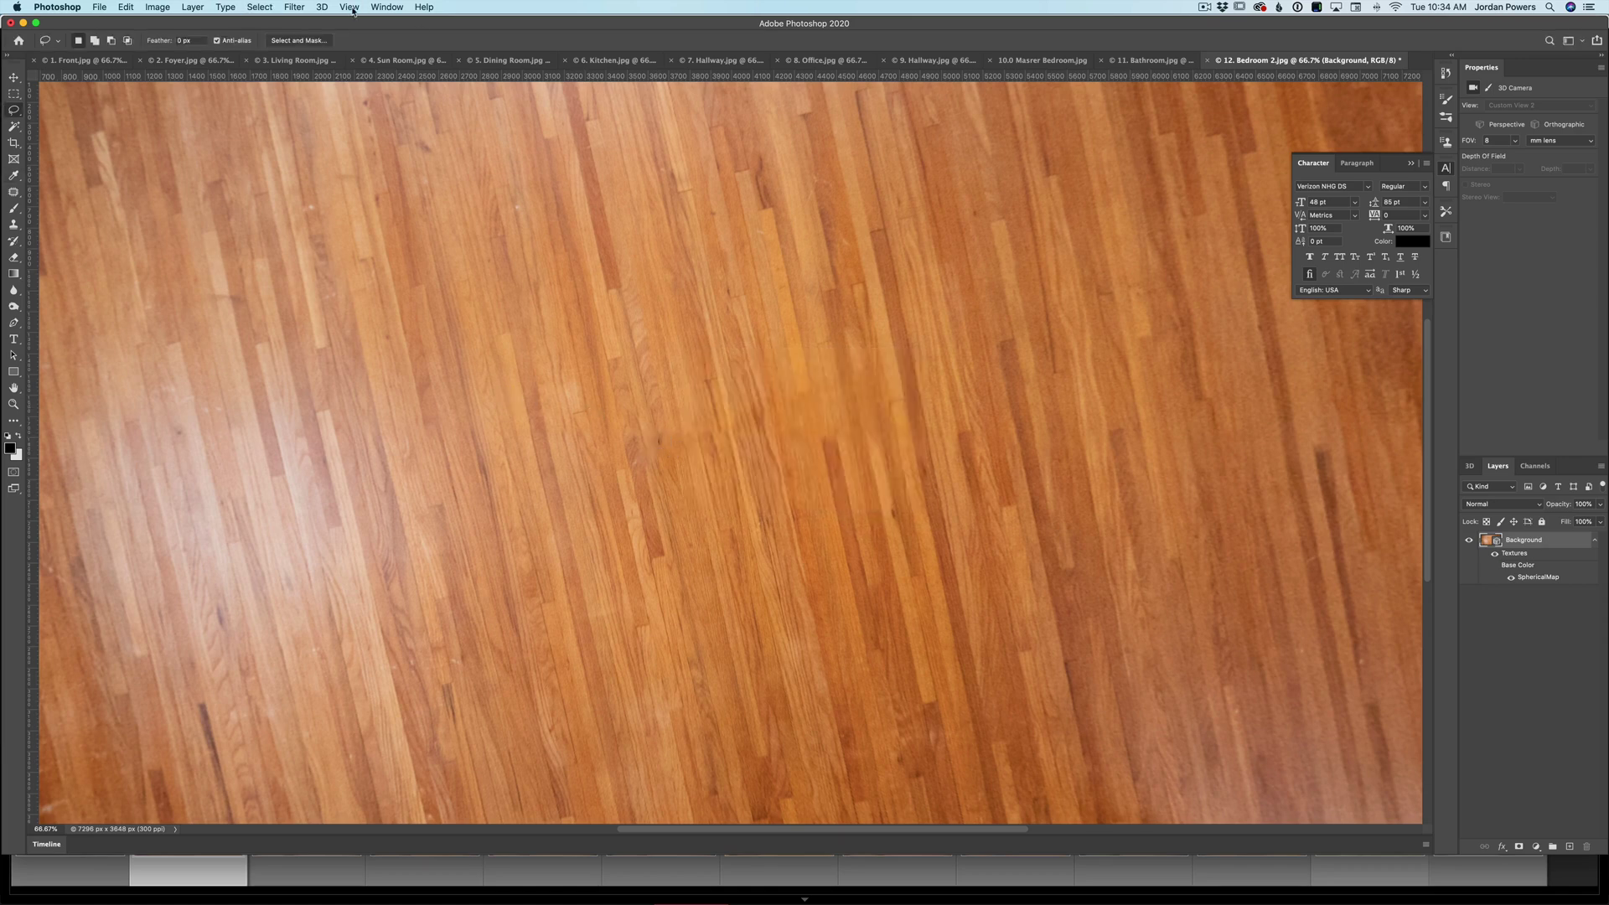
- Export the Bedroom 2 panorama as a JPEG replacing the existing file, then close it unsaved
{"action": "left_click", "coordinate": [321, 7]}
{"action": "mouse_move", "coordinate": [406, 58]}
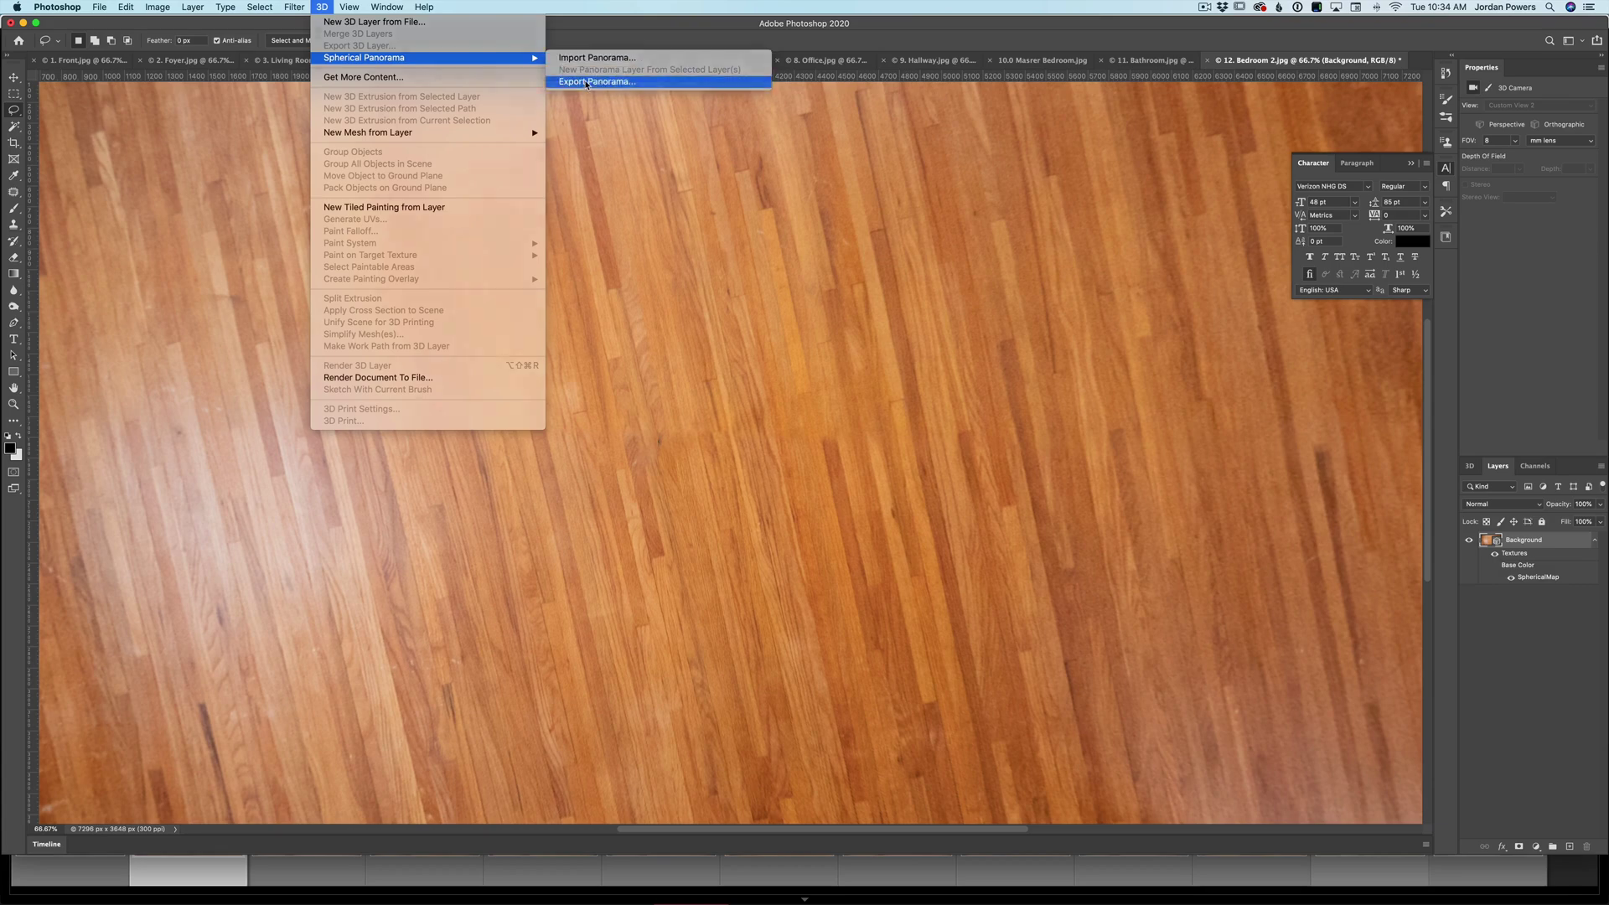
{"action": "left_click", "coordinate": [586, 83]}
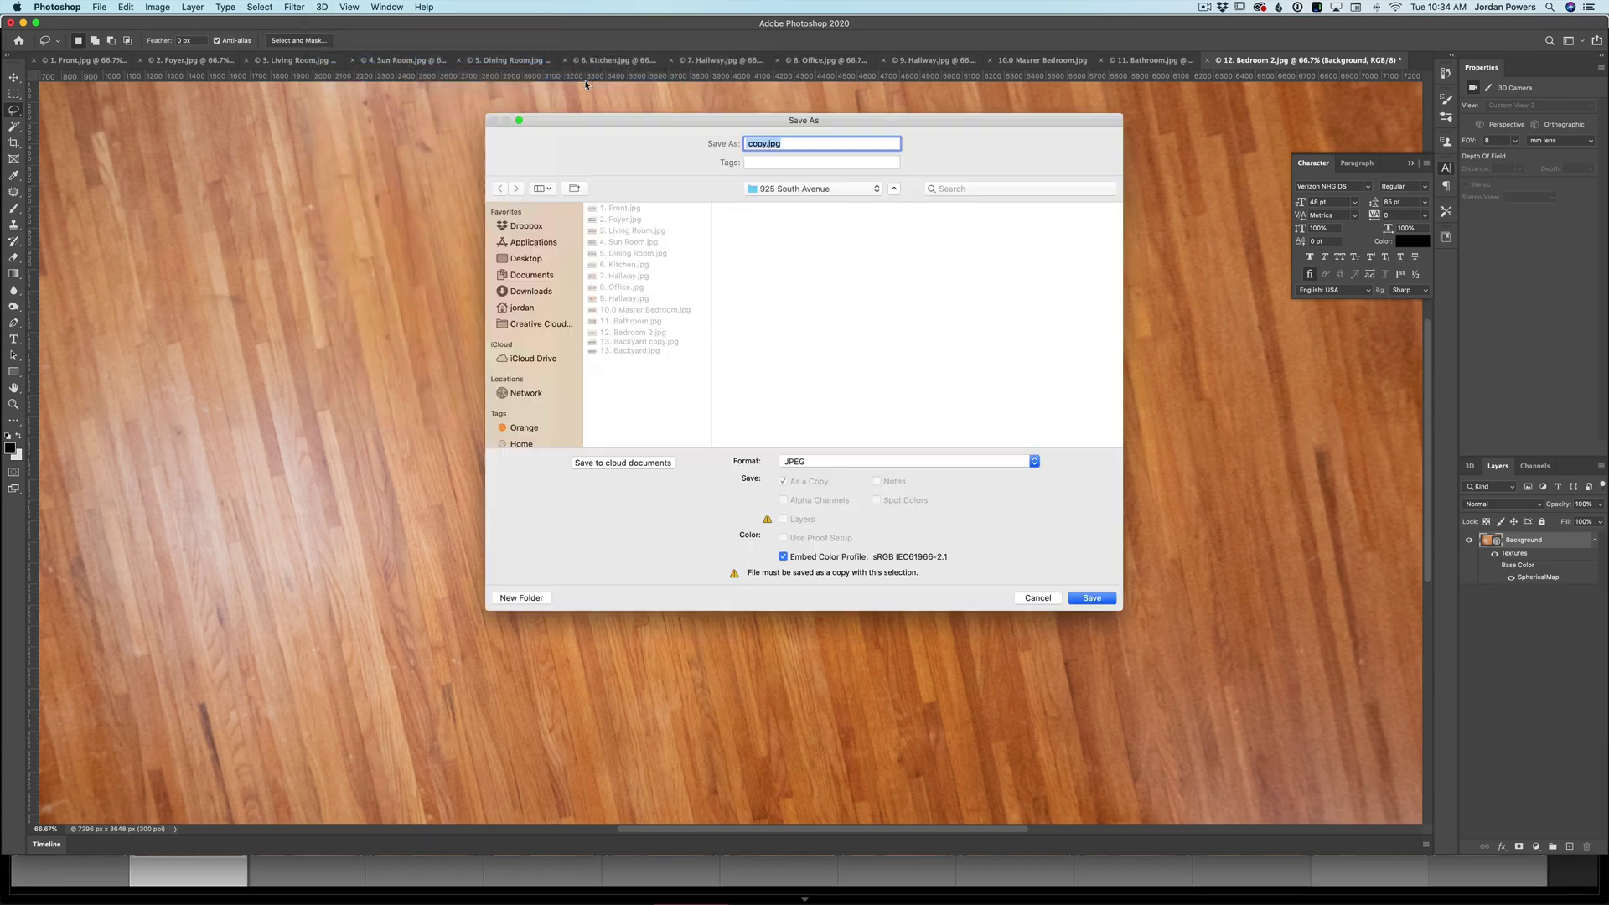
{"action": "left_click", "coordinate": [650, 334]}
{"action": "key", "text": "Return"}
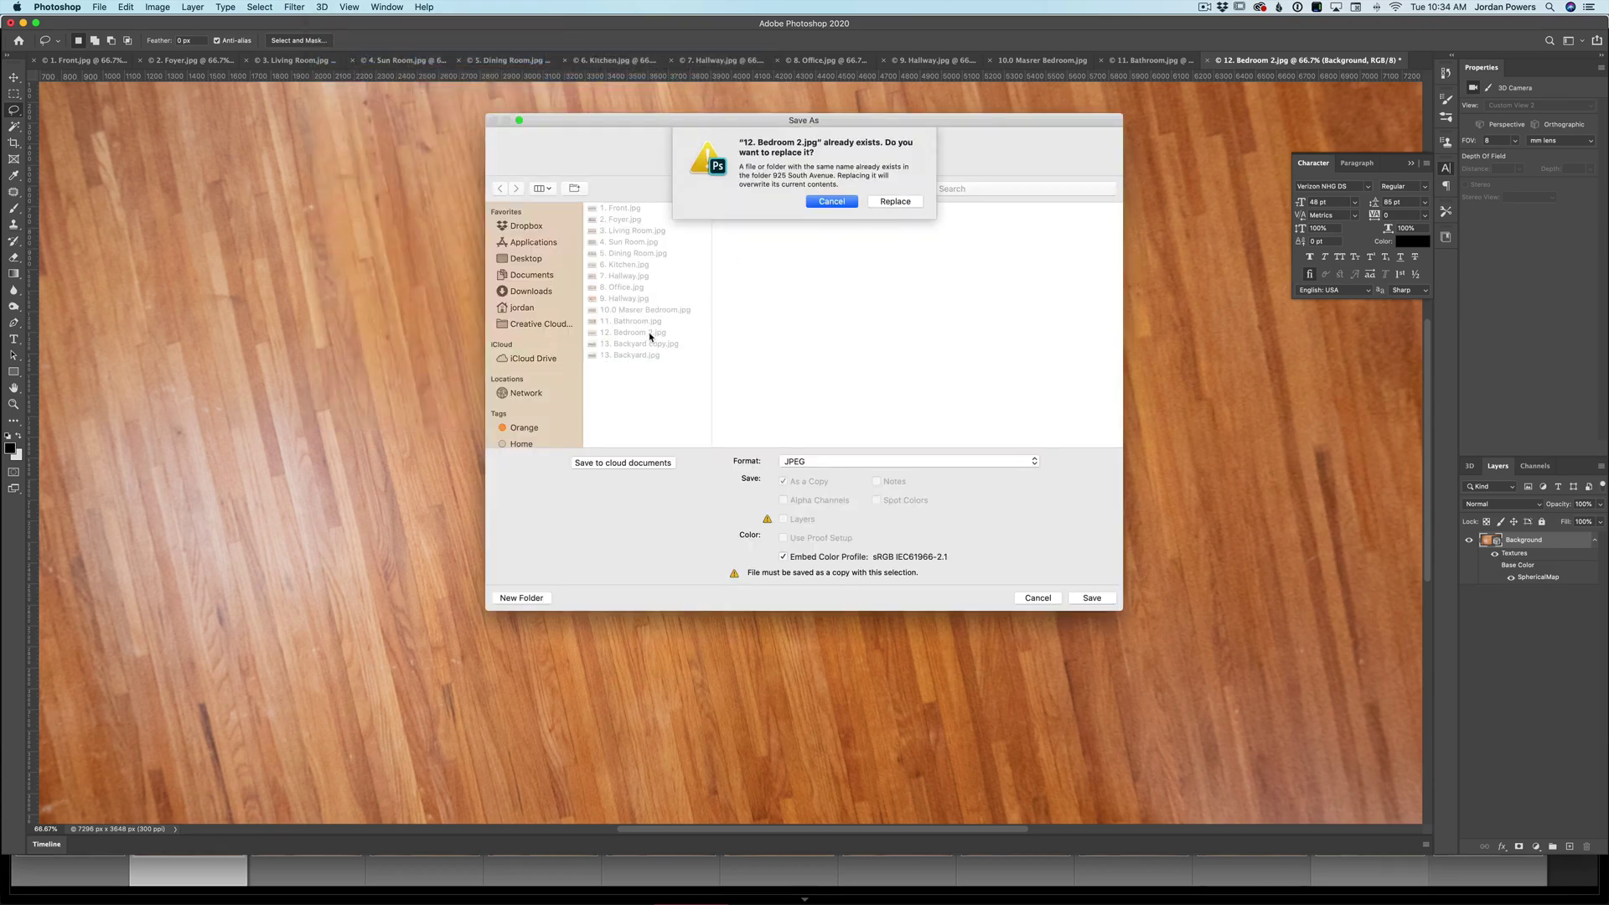
{"action": "left_click", "coordinate": [895, 200]}
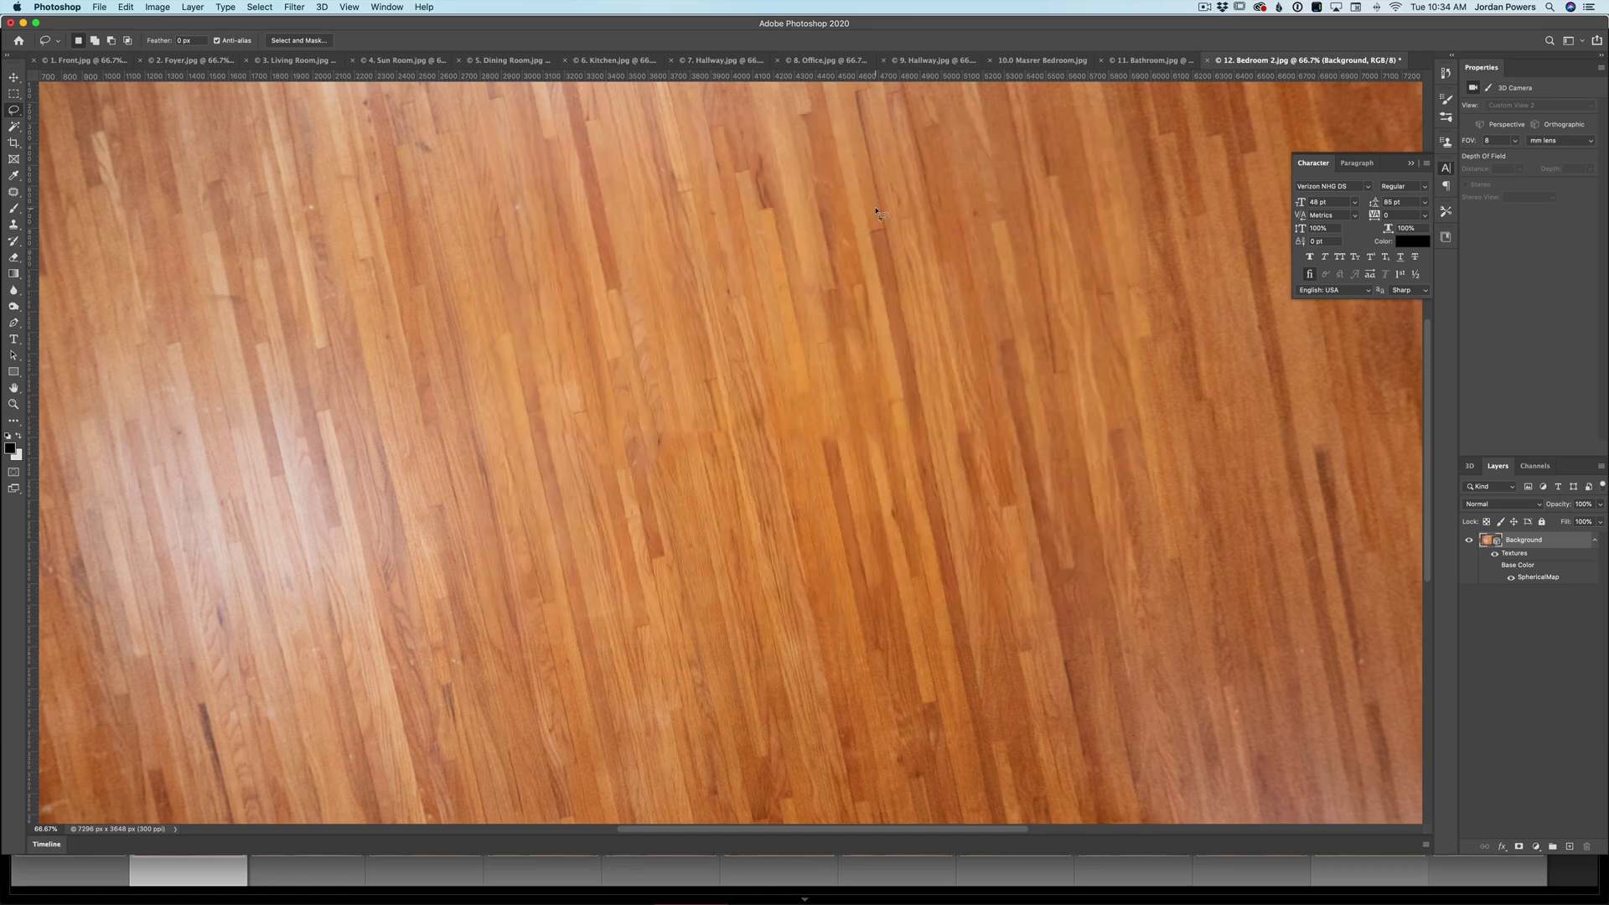
{"action": "key", "text": "super+w"}
{"action": "left_click", "coordinate": [764, 294]}
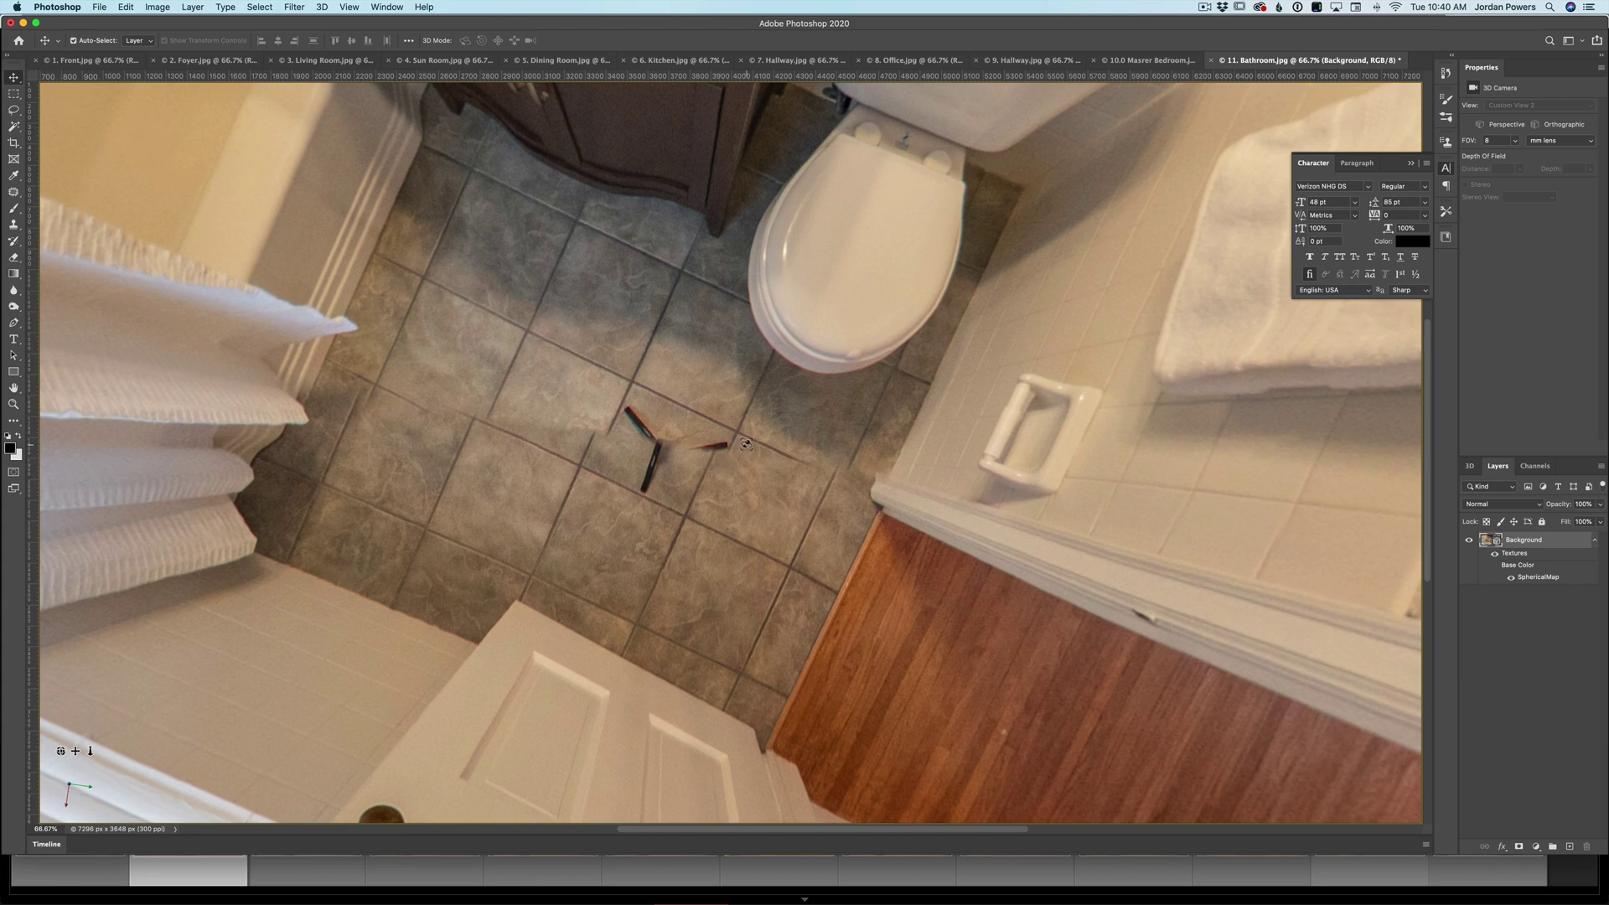
- Content-Aware fill the tripod on the Bathroom floor, then mark a flowerbed area on Front to patch
{"action": "key", "text": "l"}
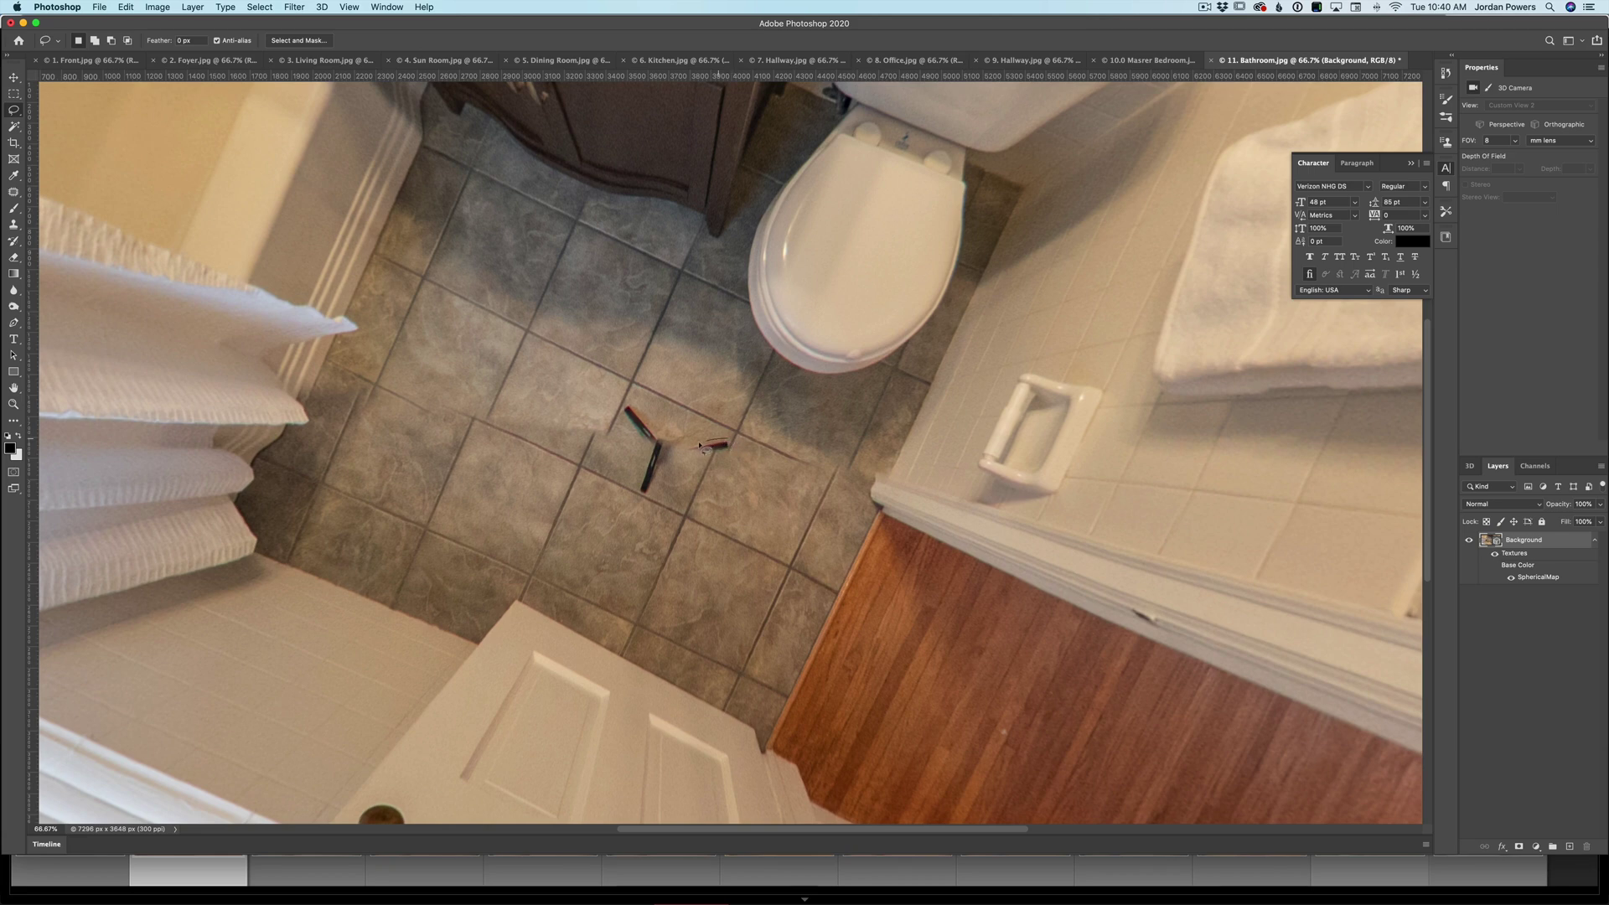
{"action": "mouse_move", "coordinate": [698, 448]}
{"action": "left_mouse_down"}
{"action": "mouse_move", "coordinate": [731, 452]}
{"action": "mouse_move", "coordinate": [722, 443]}
{"action": "left_mouse_up"}
{"action": "key", "text": "shift+5"}
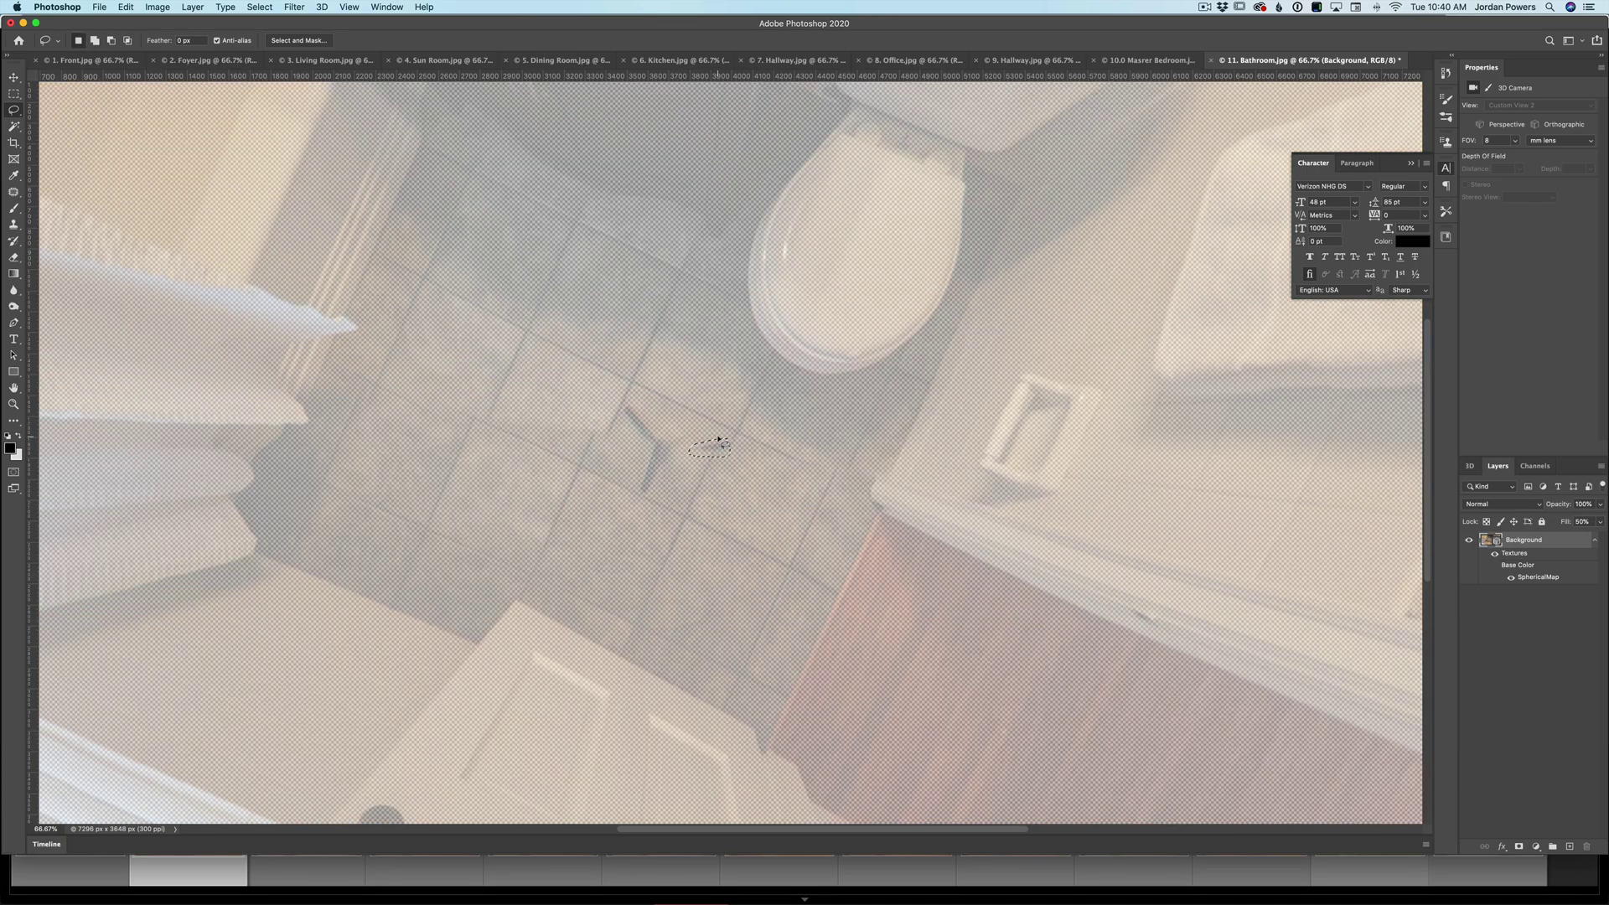
{"action": "key", "text": "shift+0"}
{"action": "key", "text": "shift+BackSpace"}
{"action": "key", "text": "Return"}
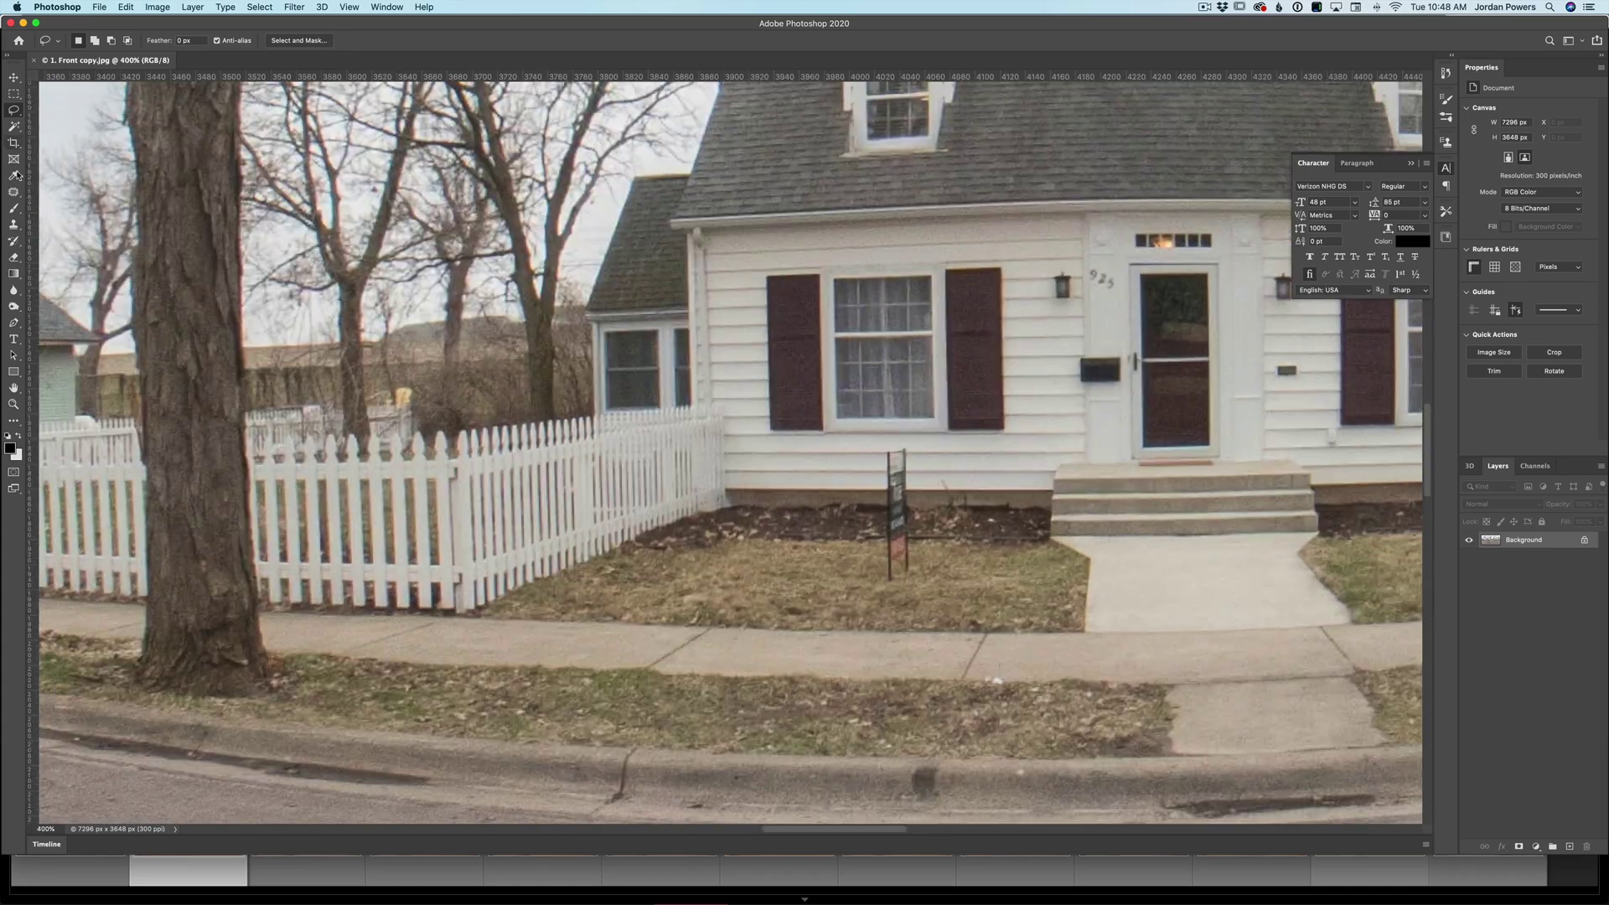
{"action": "mouse_move", "coordinate": [899, 442]}
{"action": "left_mouse_down"}
{"action": "mouse_move", "coordinate": [881, 557]}
{"action": "mouse_move", "coordinate": [896, 444]}
{"action": "left_mouse_up"}
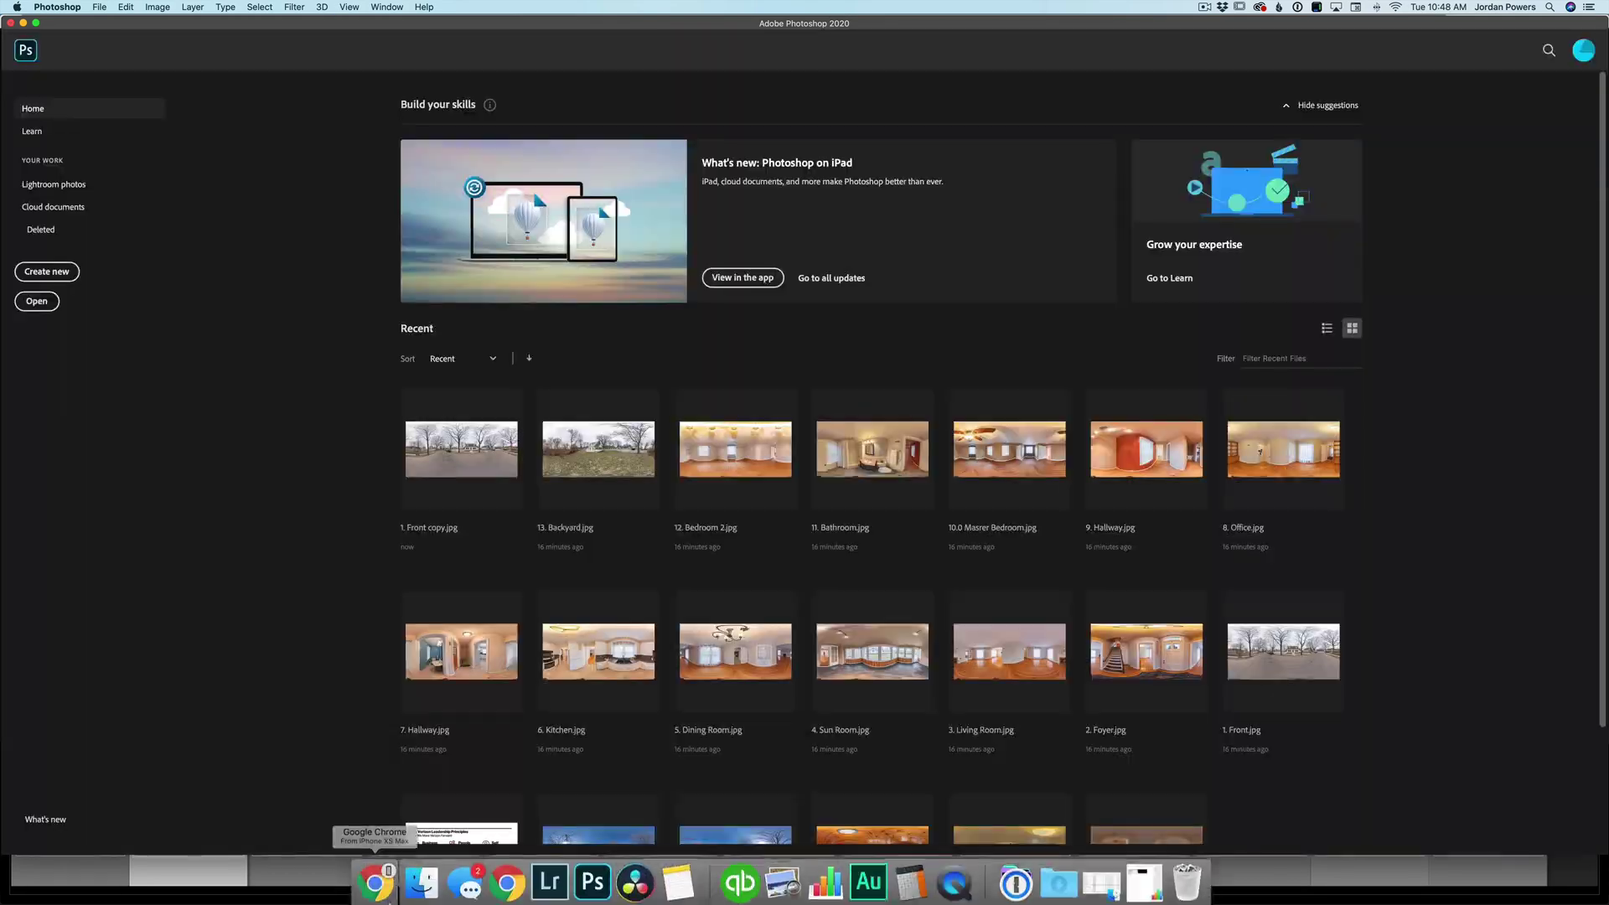
{"action": "left_click", "coordinate": [421, 882]}
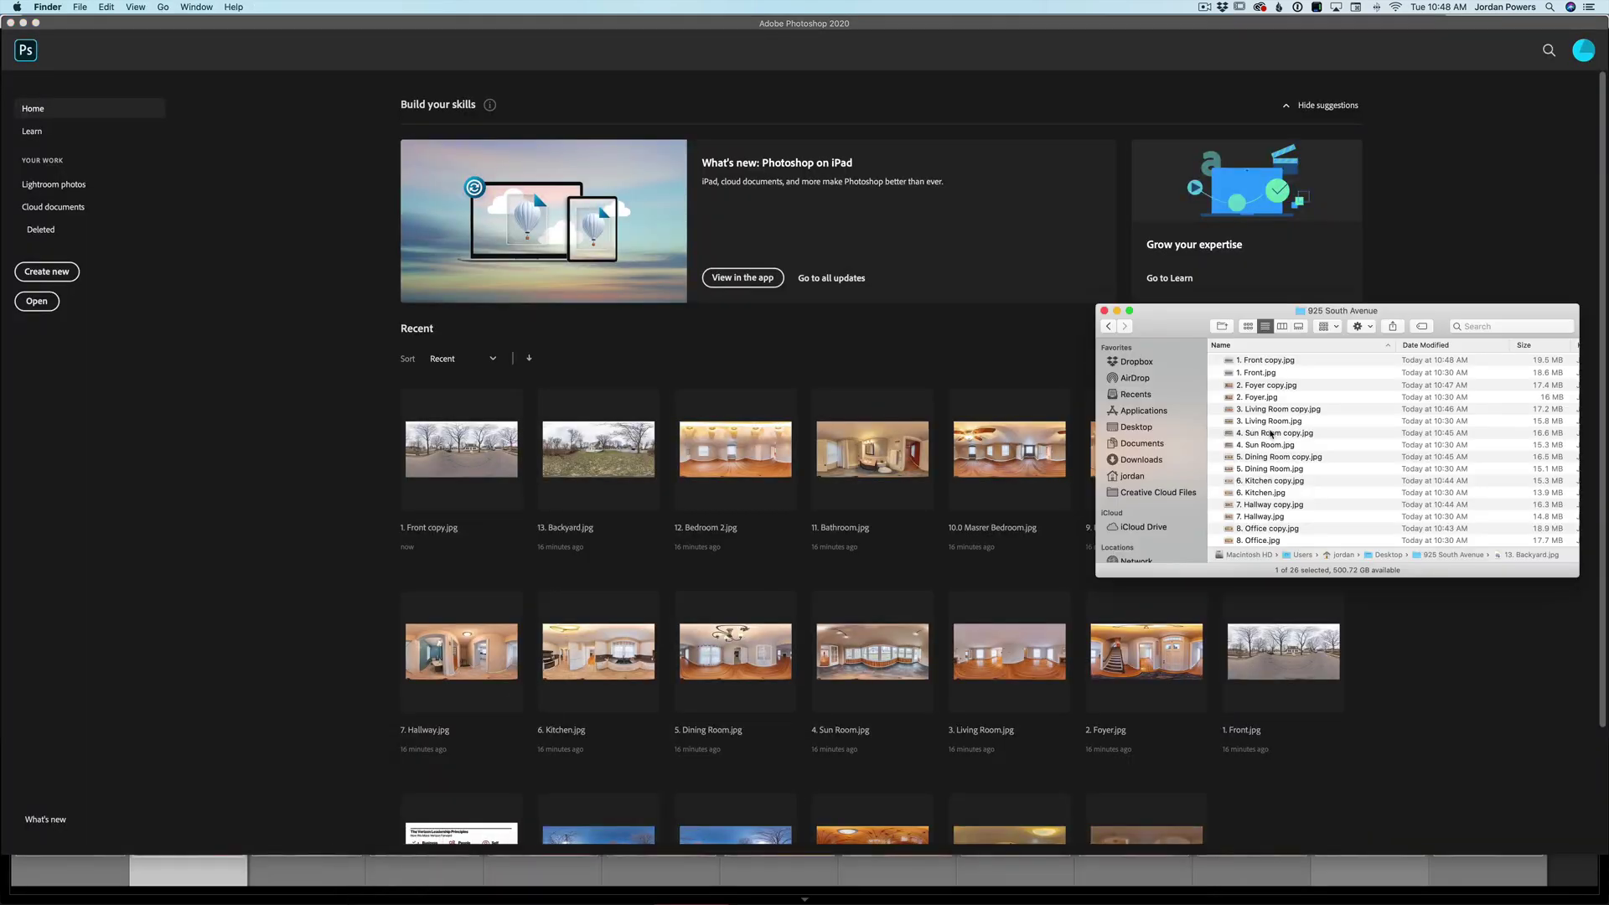
{"action": "left_click", "coordinate": [1472, 348]}
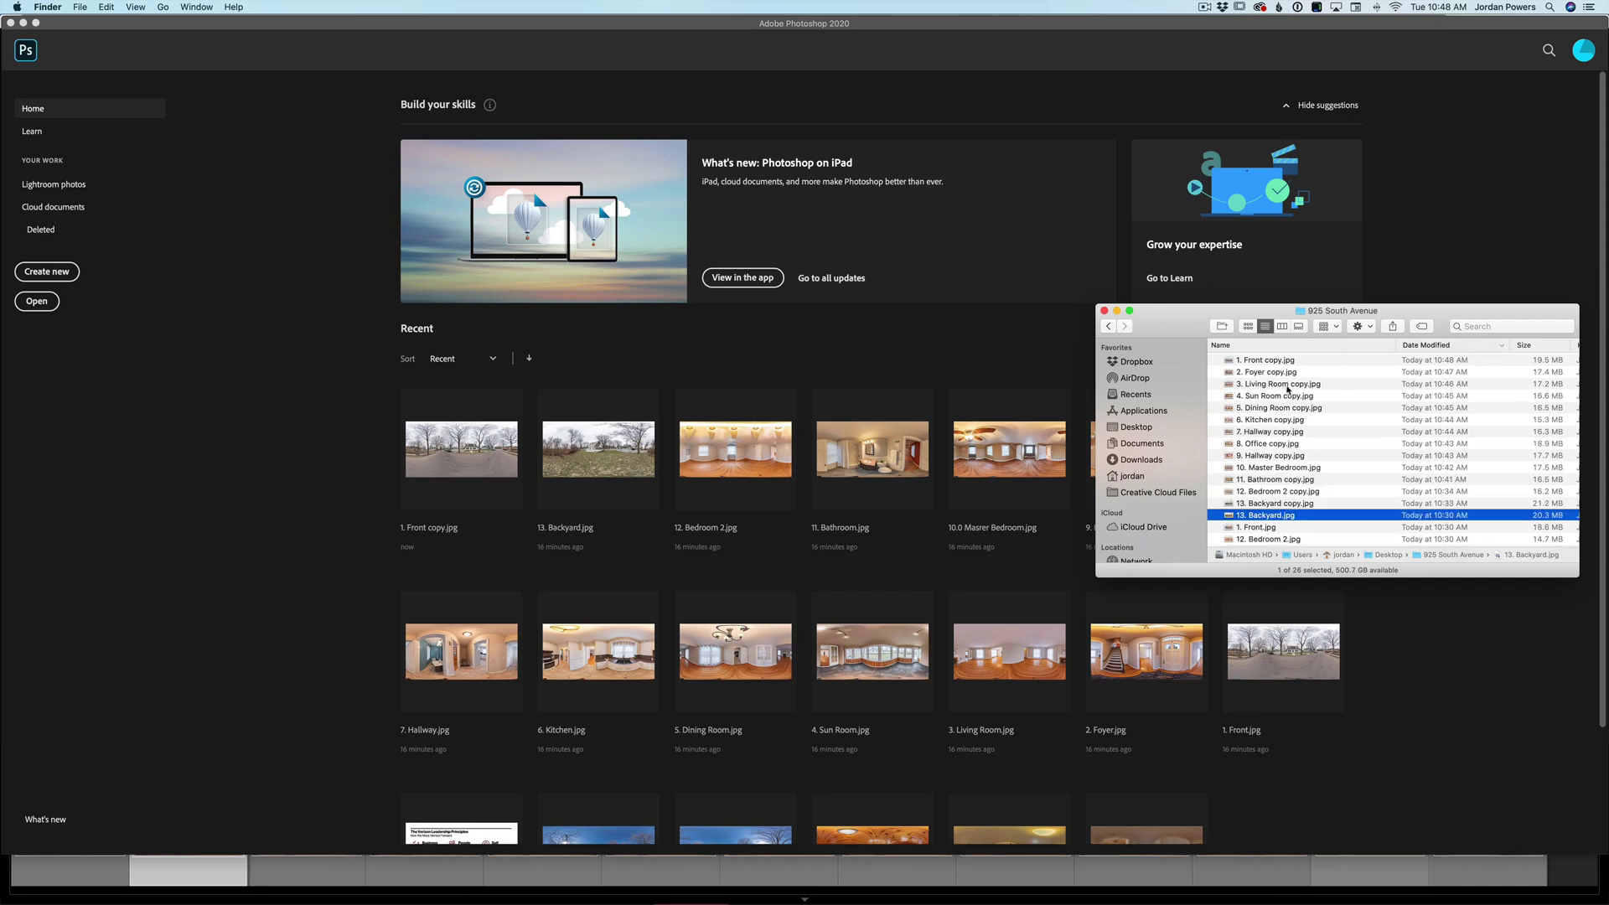
{"action": "scroll", "coordinate": [1288, 390], "scroll_direction": "down", "scroll_amount": 3}
{"action": "scroll", "coordinate": [1289, 390], "scroll_direction": "down", "scroll_amount": 2}
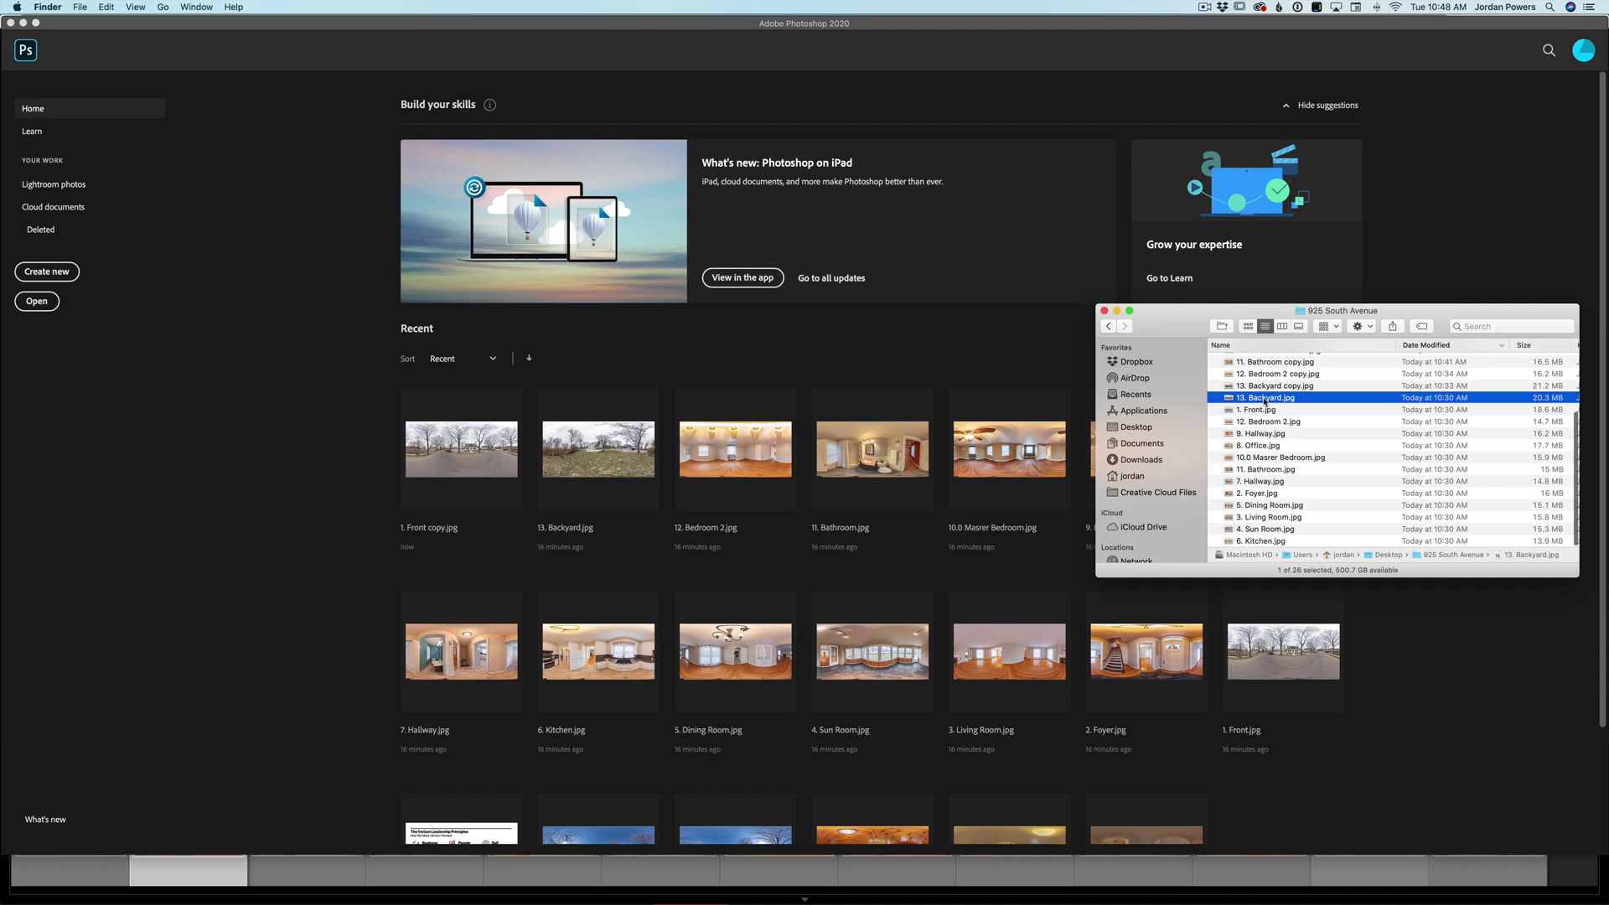
{"action": "left_click", "coordinate": [1277, 541], "text": "shift"}
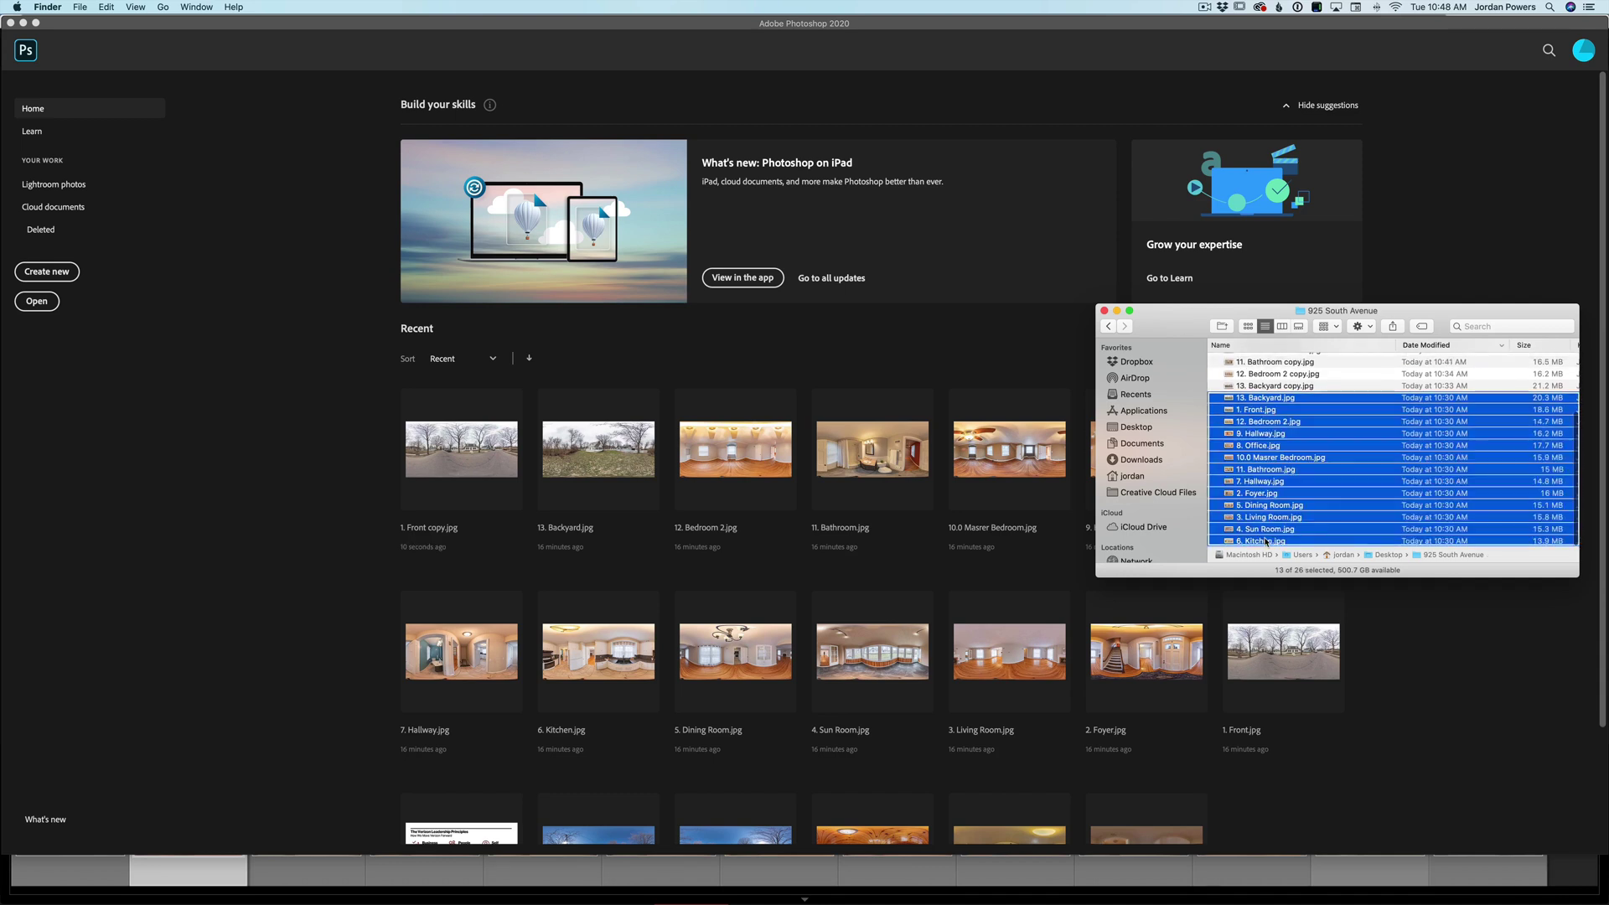
{"action": "right_click", "coordinate": [1277, 540]}
{"action": "left_click", "coordinate": [1306, 594]}
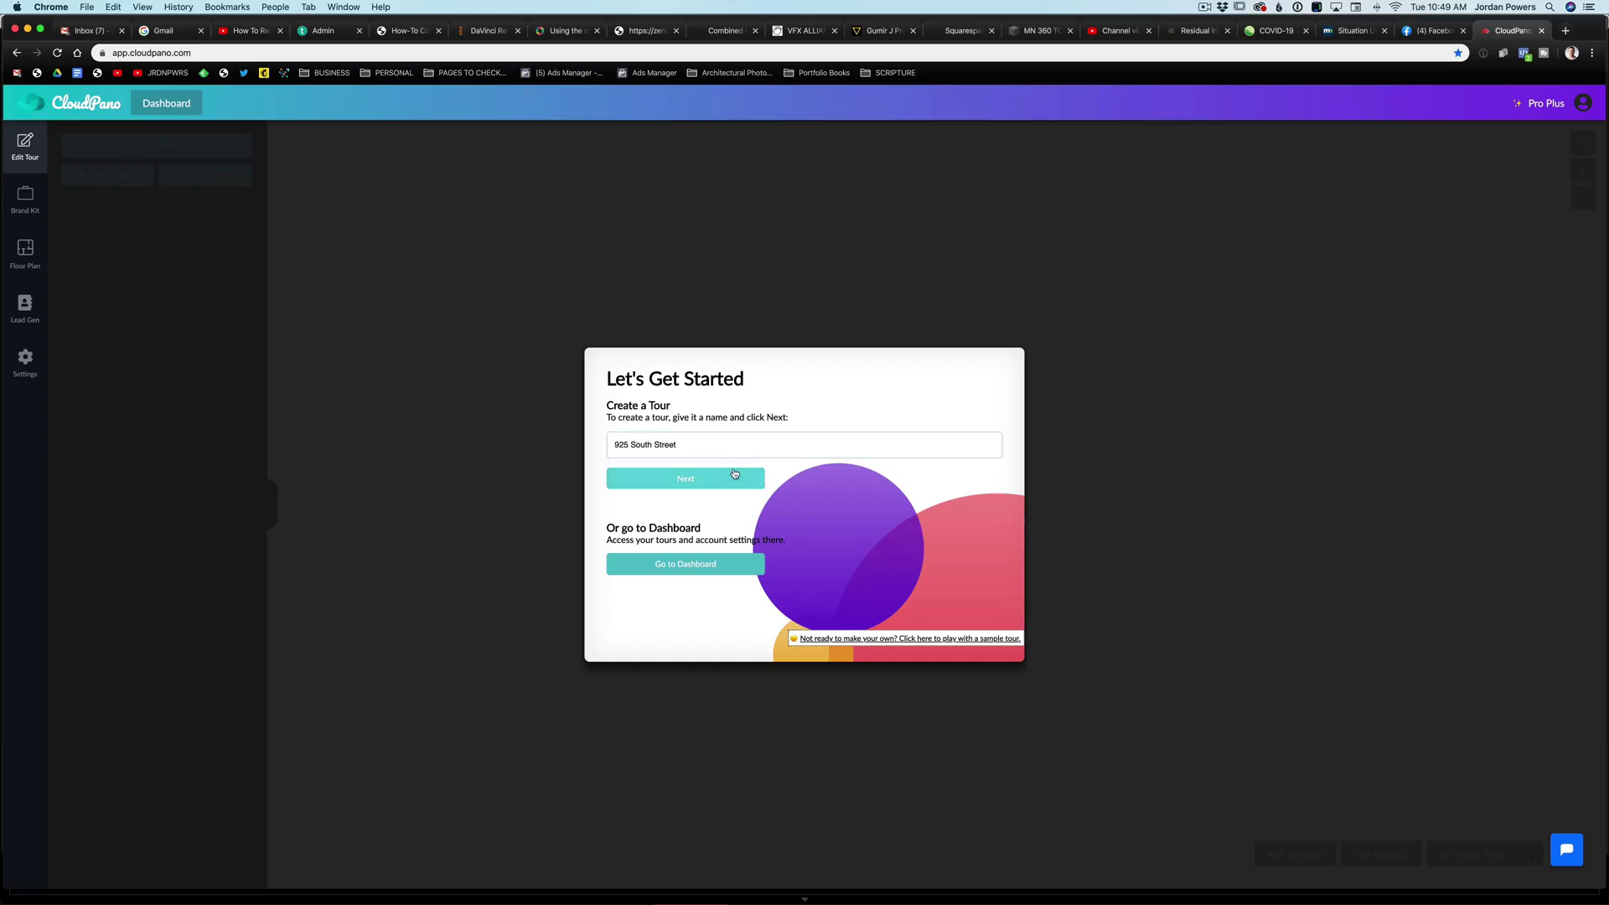
{"action": "left_click", "coordinate": [734, 474]}
{"action": "left_click", "coordinate": [735, 444]}
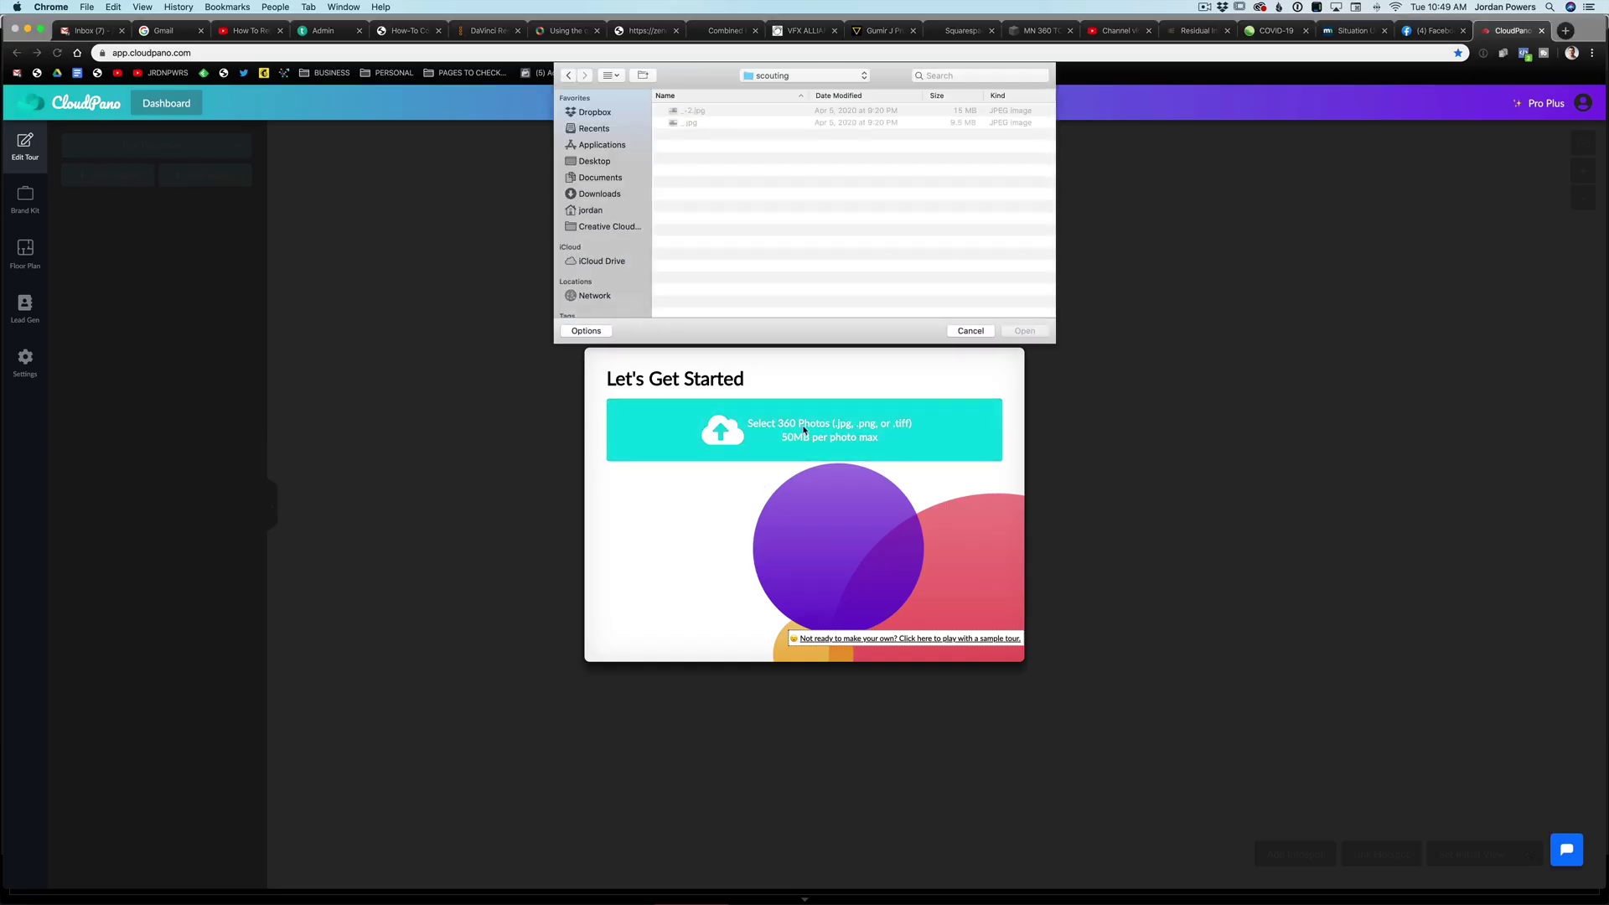
{"action": "left_click", "coordinate": [590, 163]}
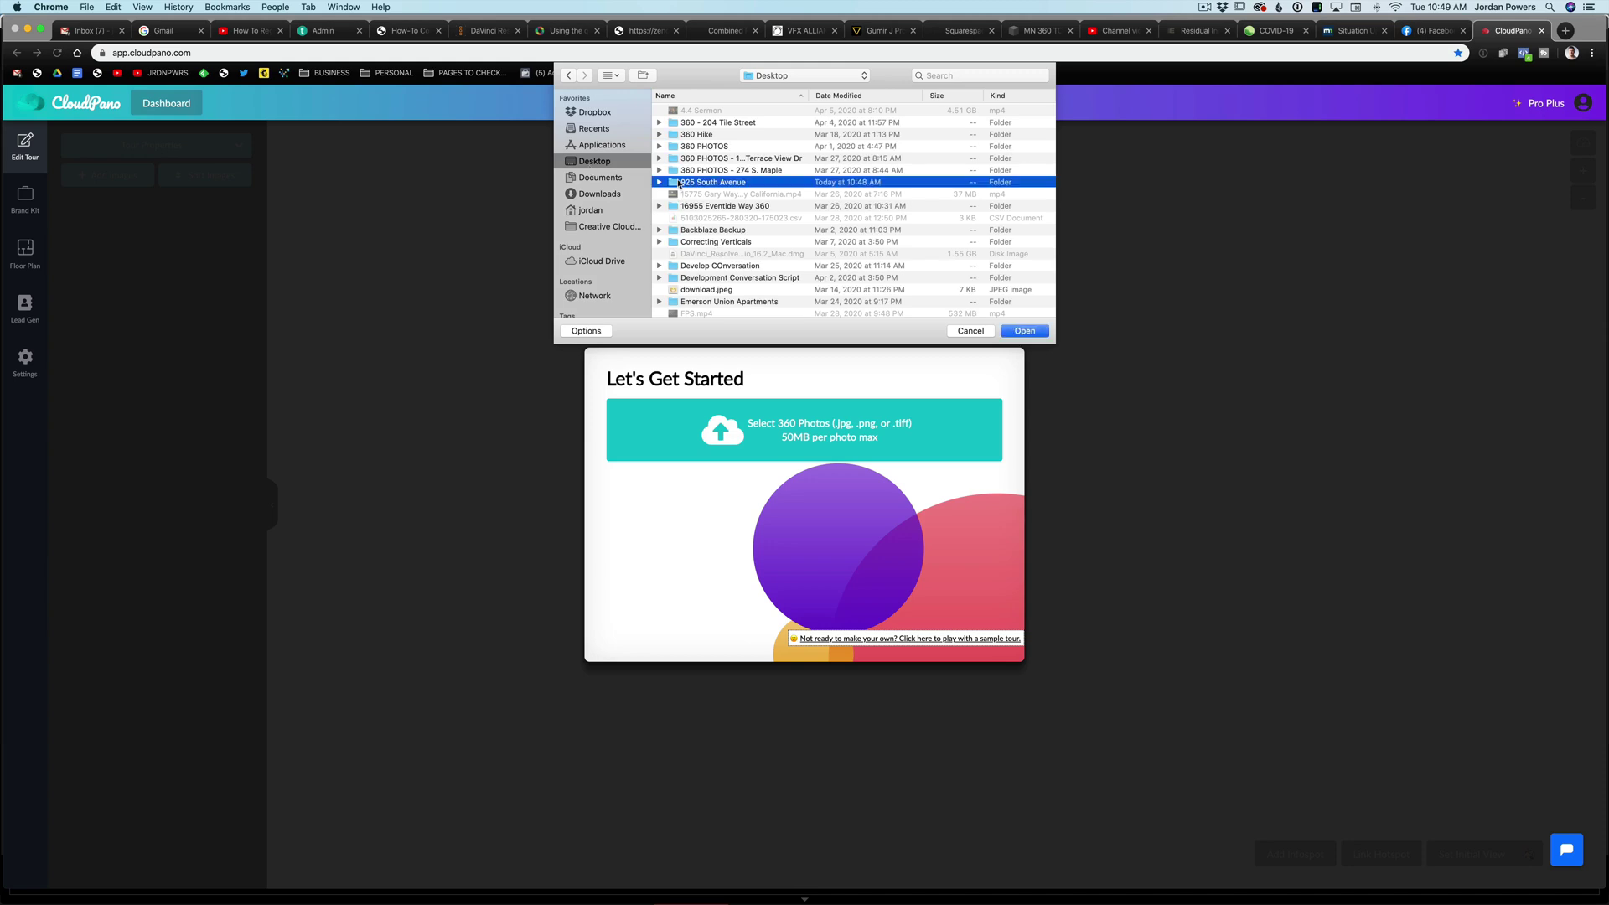
{"action": "double_click", "coordinate": [679, 182]}
{"action": "left_click", "coordinate": [710, 112]}
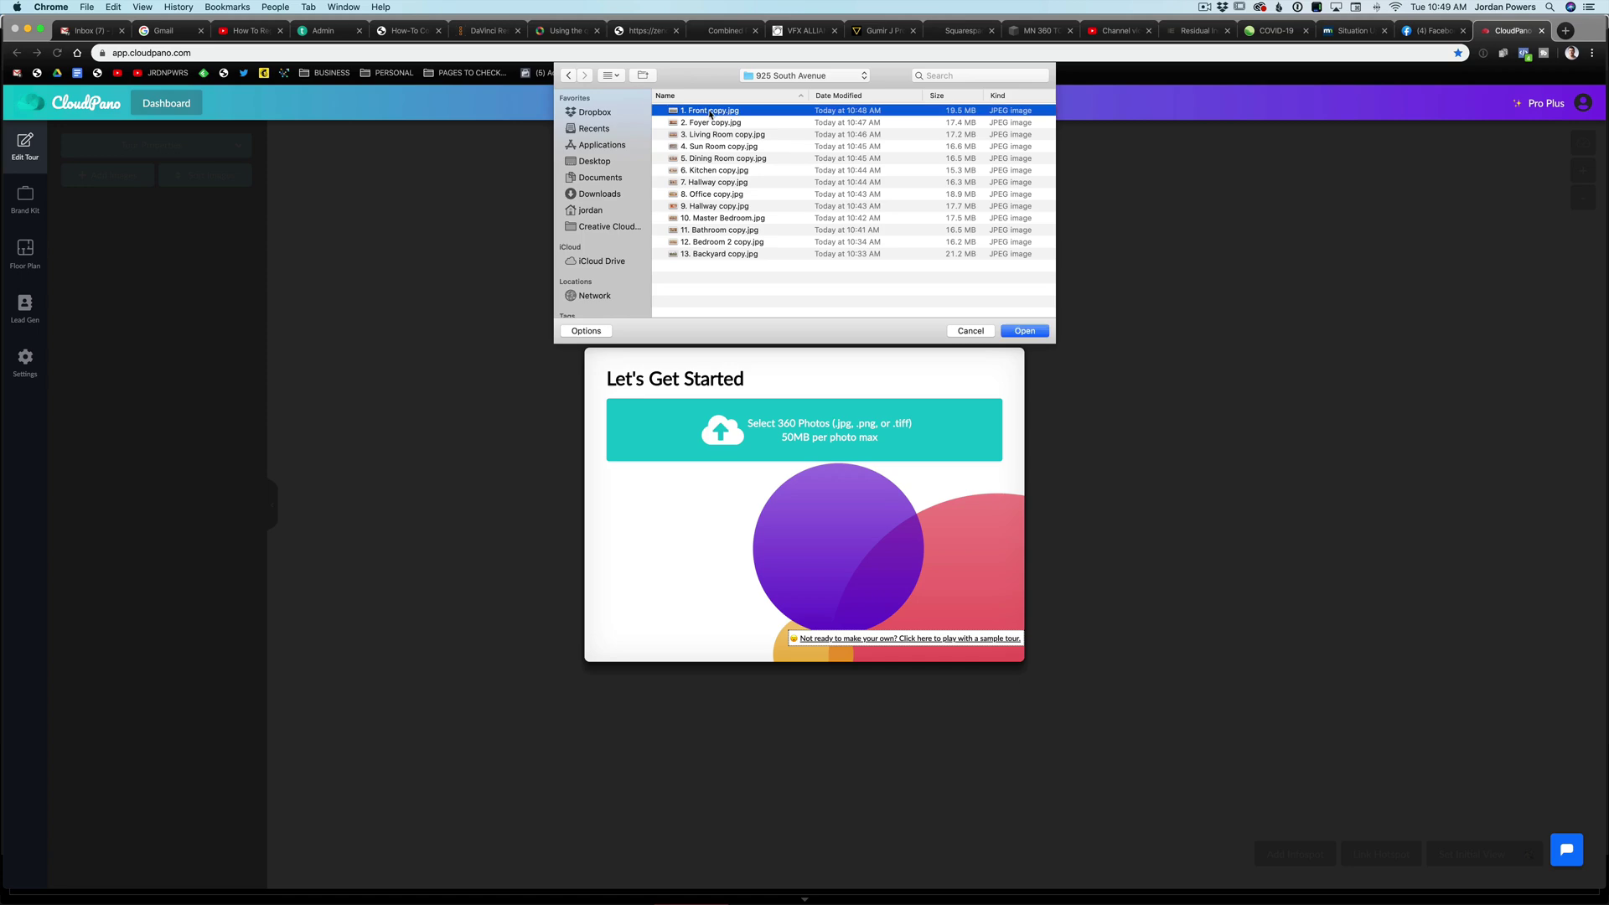
{"action": "left_click", "coordinate": [715, 255], "text": "shift"}
{"action": "left_click", "coordinate": [1029, 331]}
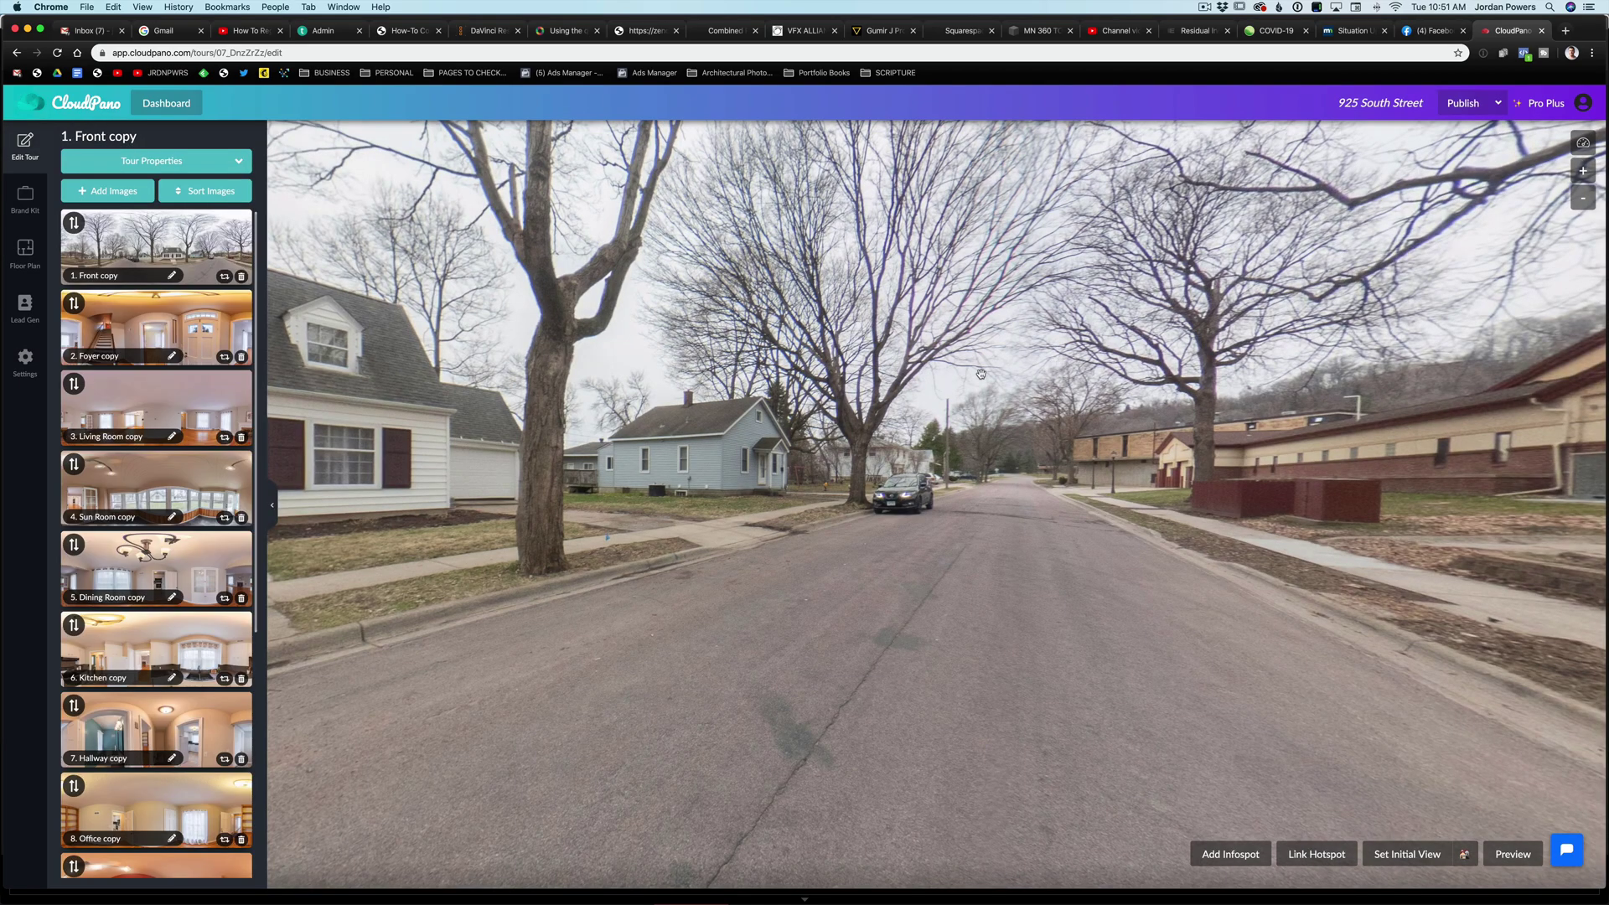
- Sort the tour images by Title (Ascending) and turn the 1. Front copy view toward the house
{"action": "left_click_drag", "start_coordinate": [441, 383], "coordinate": [919, 394]}
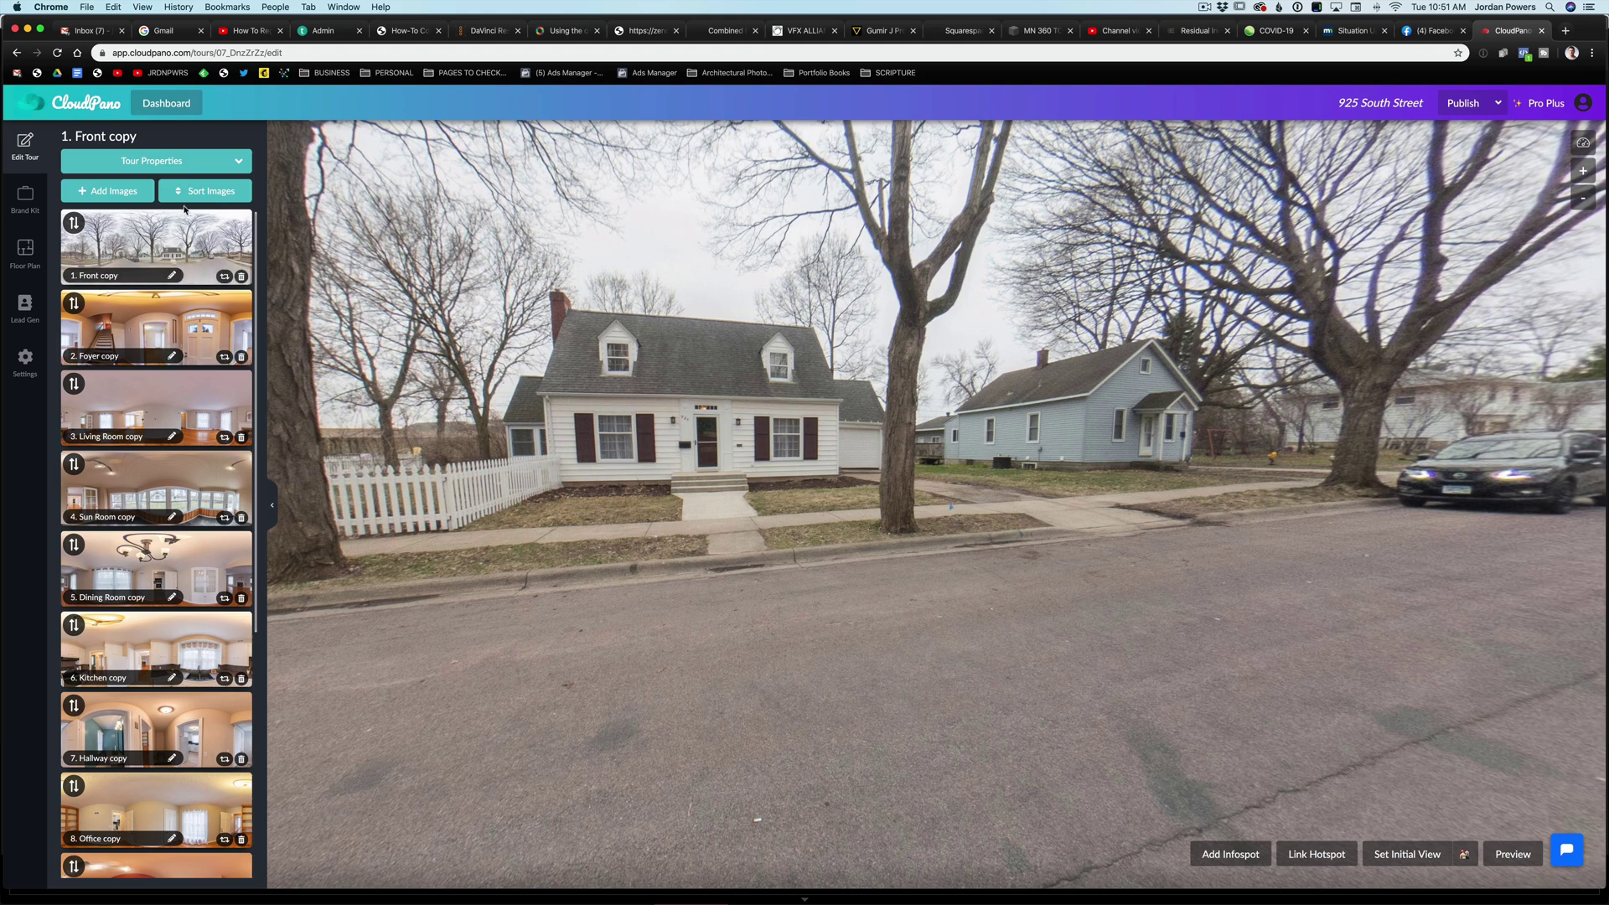
{"action": "left_click", "coordinate": [182, 192]}
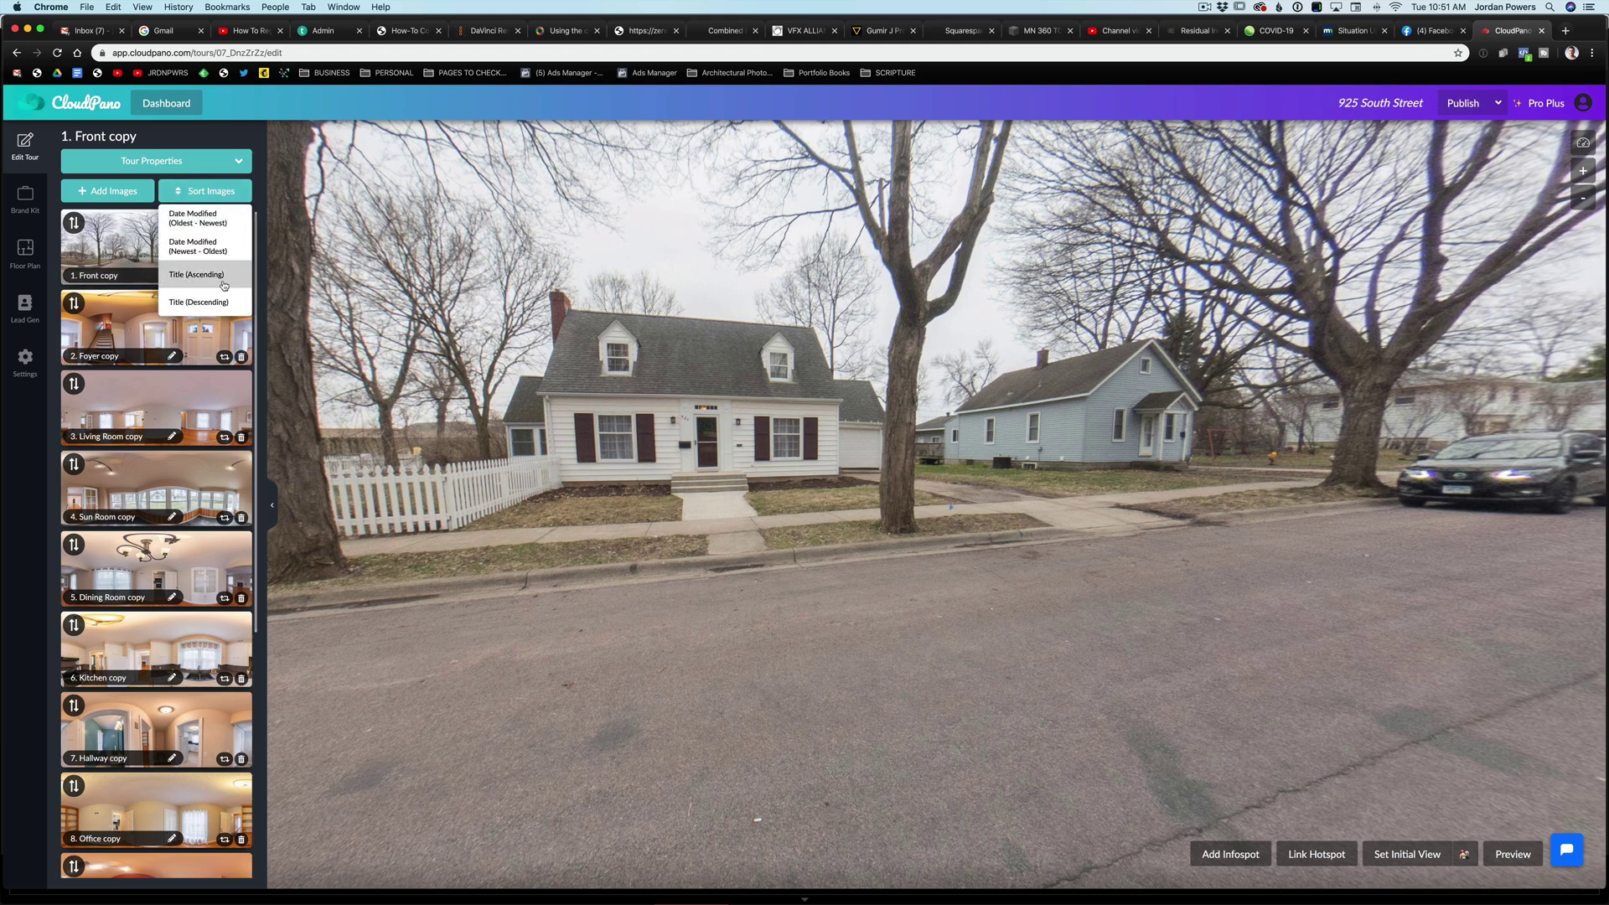
{"action": "left_click", "coordinate": [193, 274]}
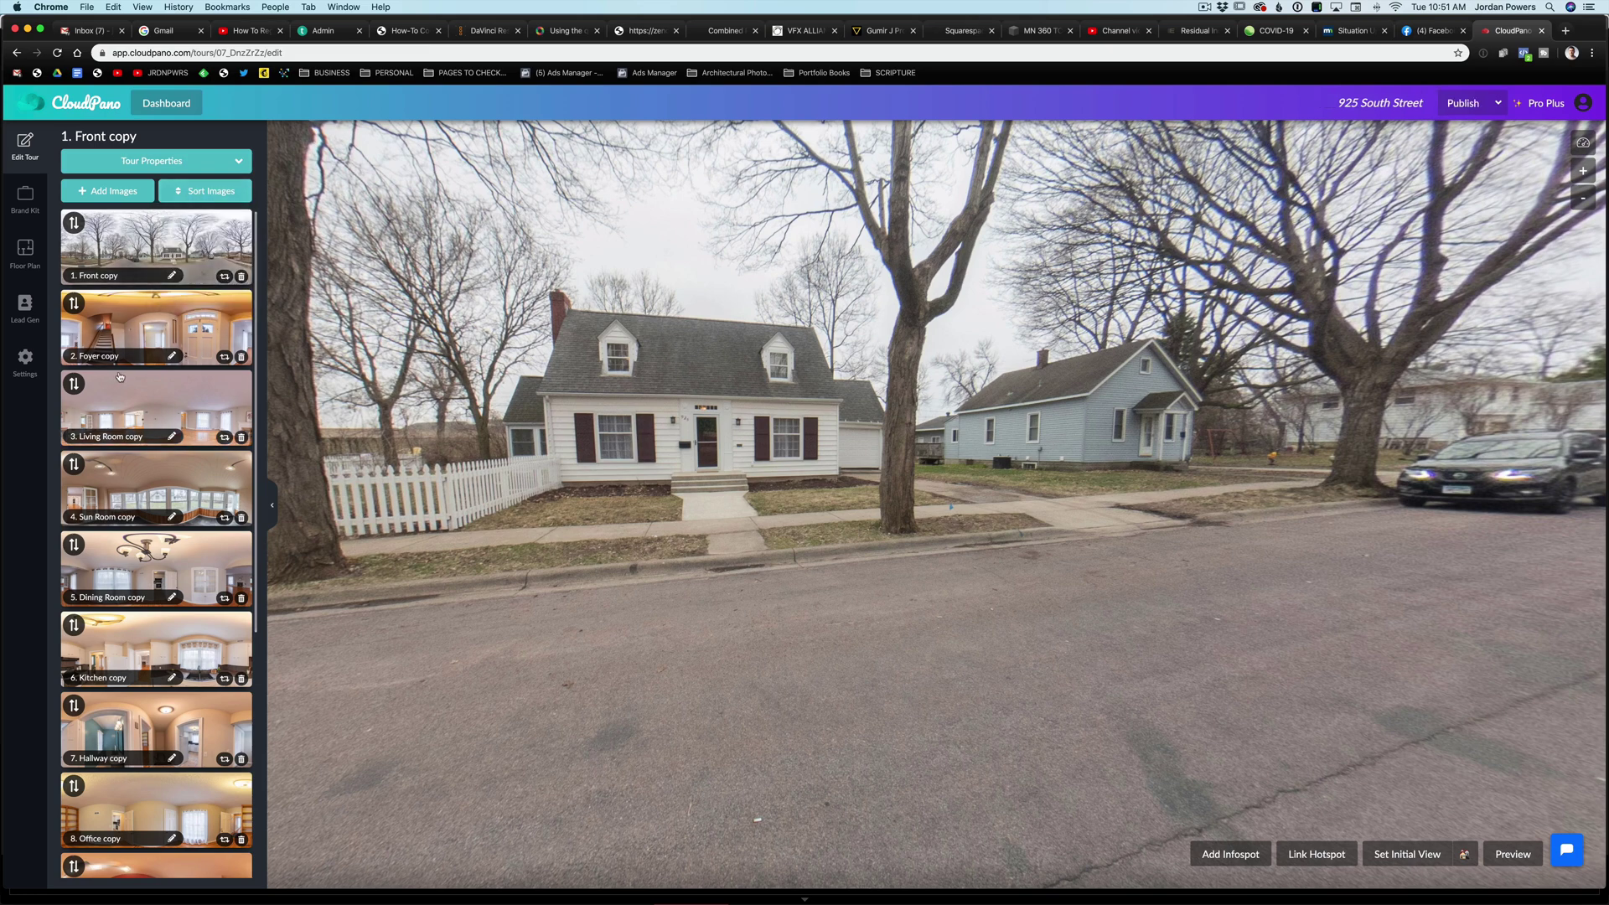
{"action": "scroll", "coordinate": [122, 371], "scroll_direction": "down", "scroll_amount": 5}
{"action": "scroll", "coordinate": [122, 371], "scroll_direction": "up", "scroll_amount": 5}
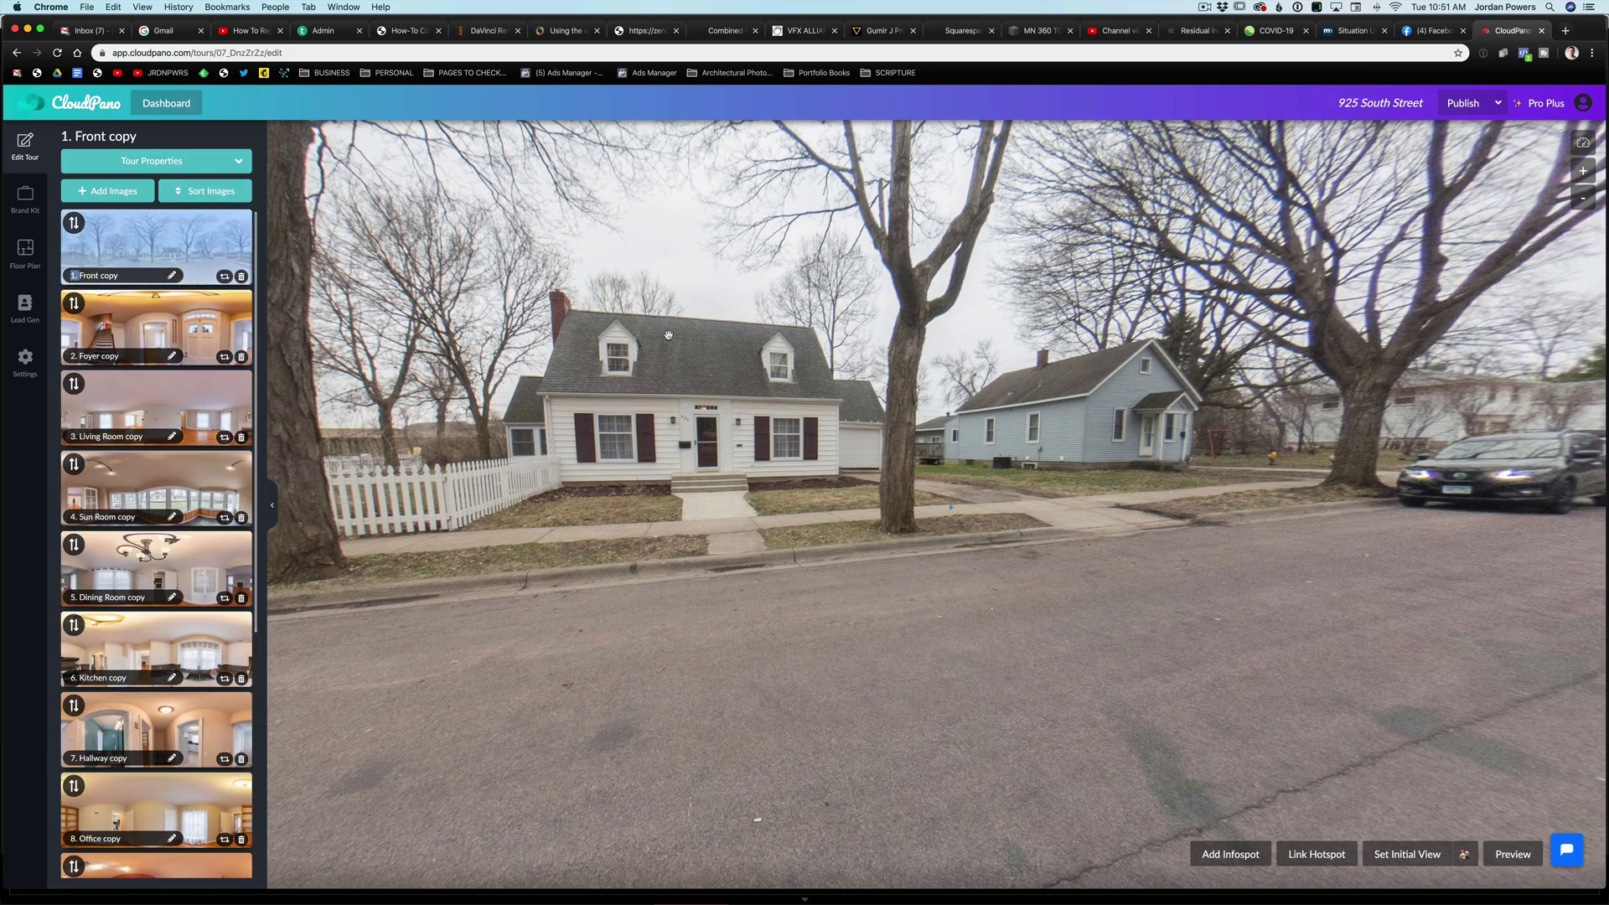
{"action": "left_click_drag", "start_coordinate": [671, 335], "coordinate": [894, 362]}
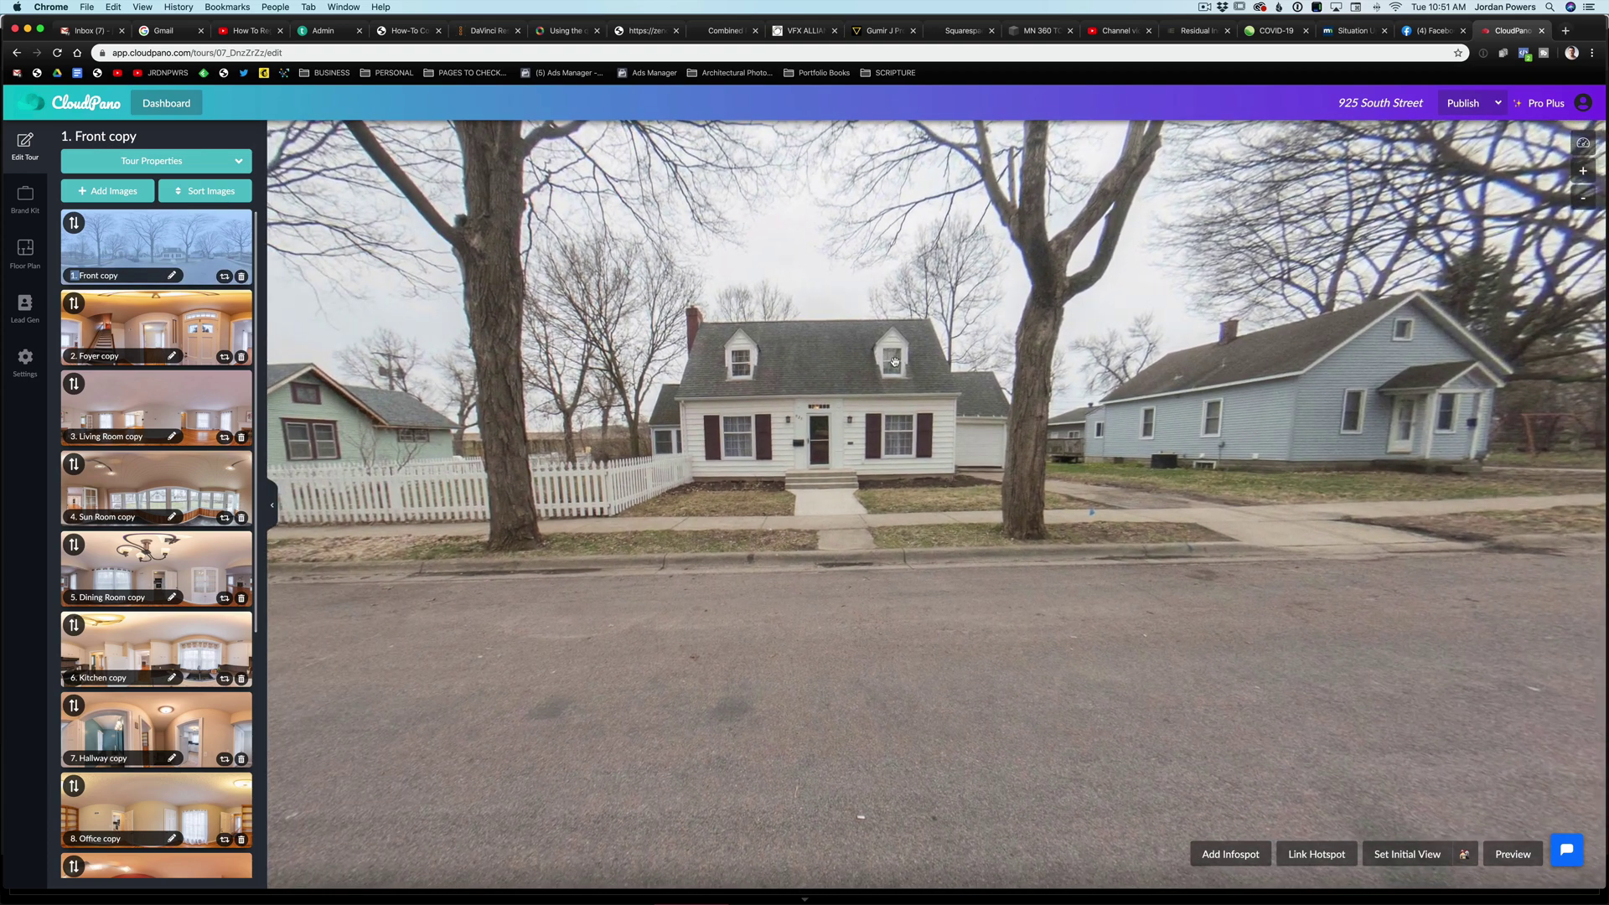